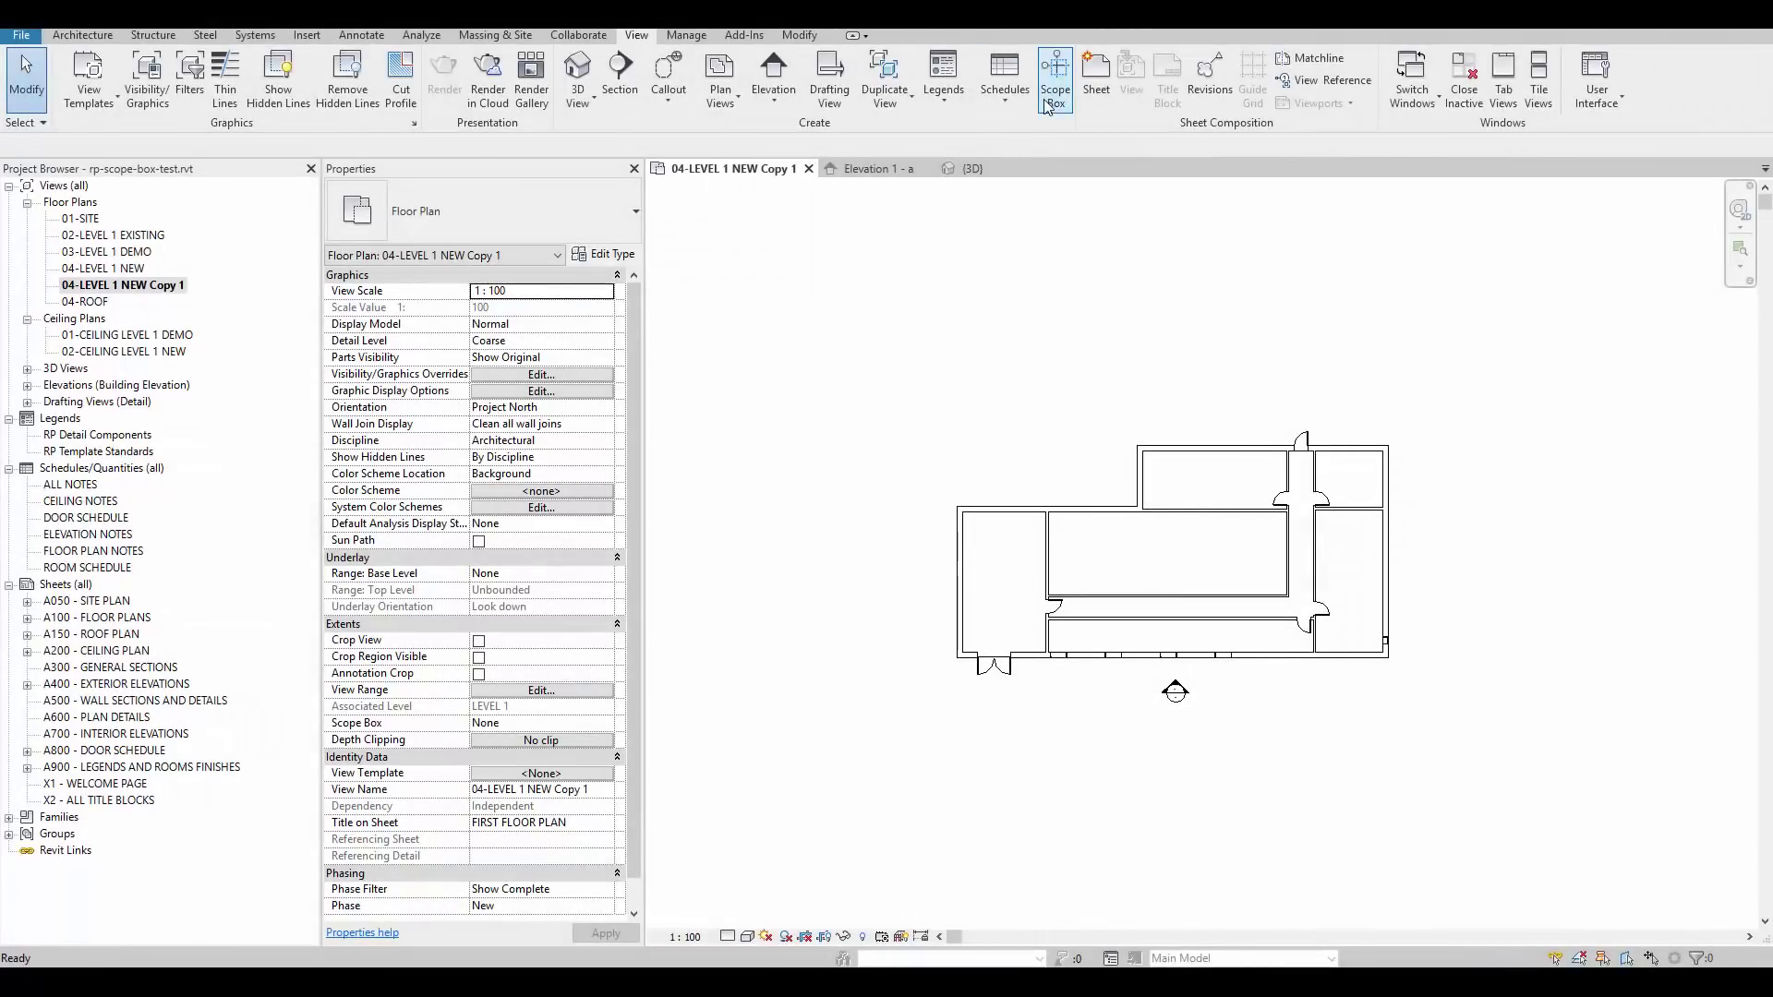
Look at Elevation 1 - a and the 3D view, then return to the 04-LEVEL 1 NEW Copy 1 plan.
left_click(895, 168)
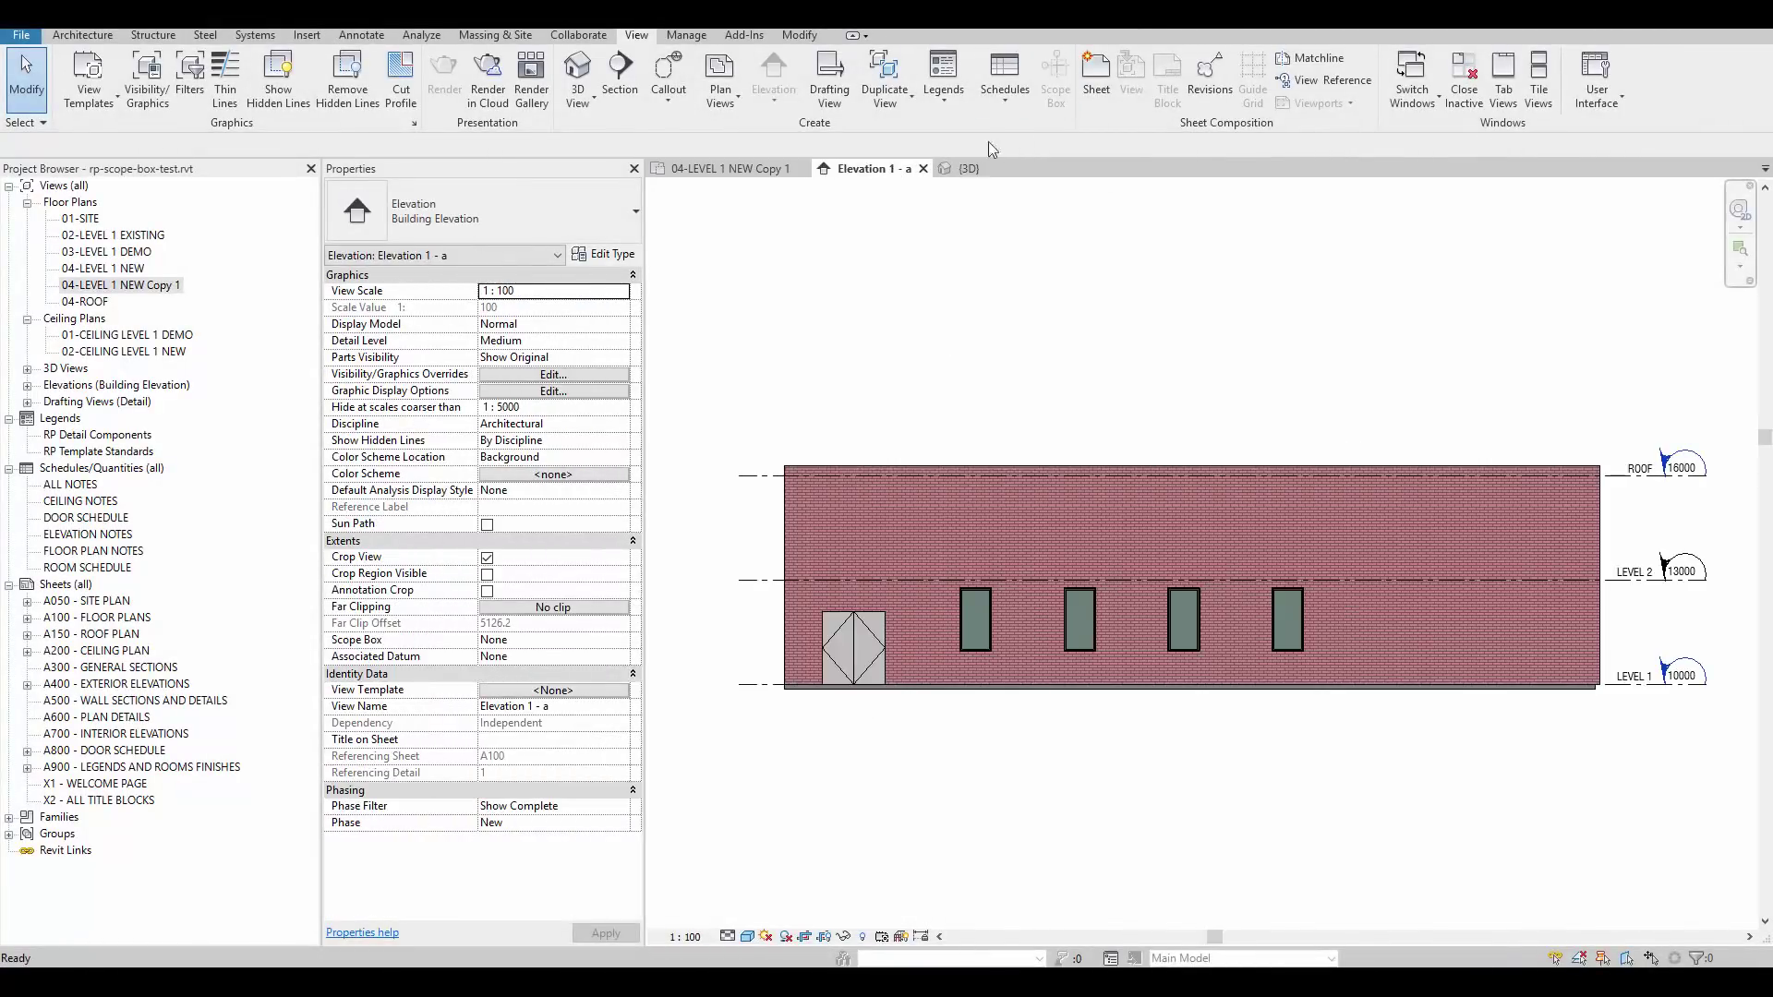
left_click(970, 169)
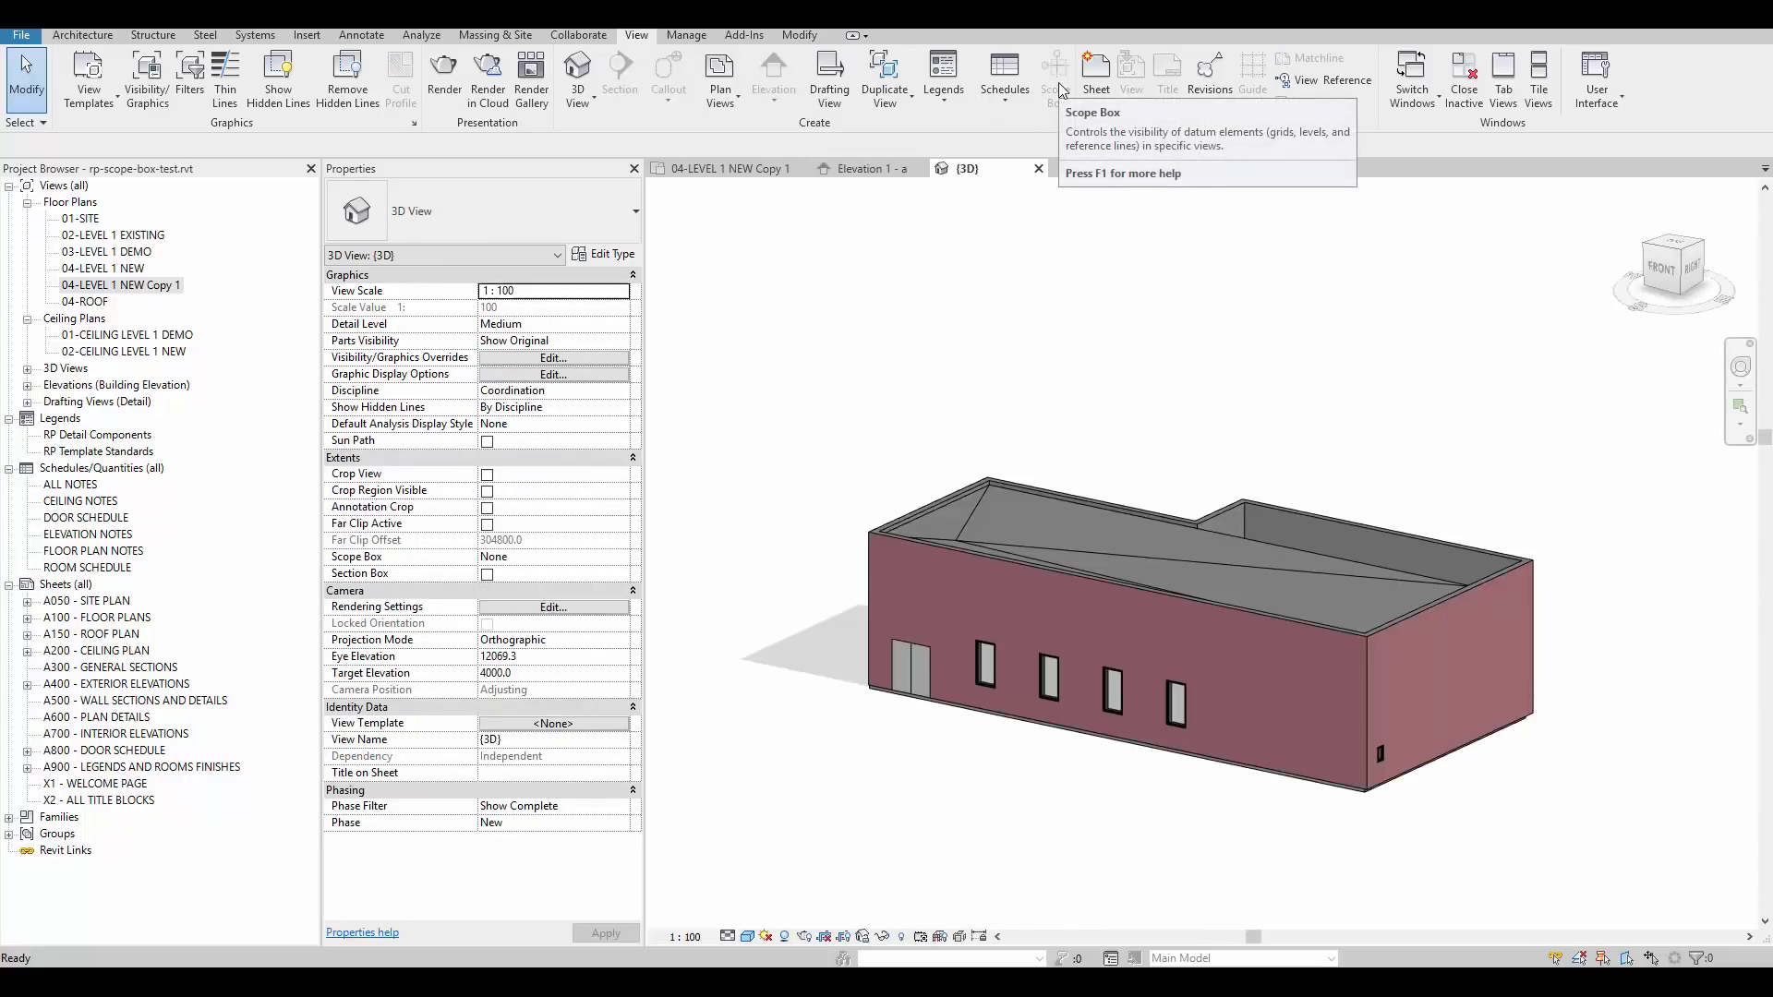
left_click(770, 169)
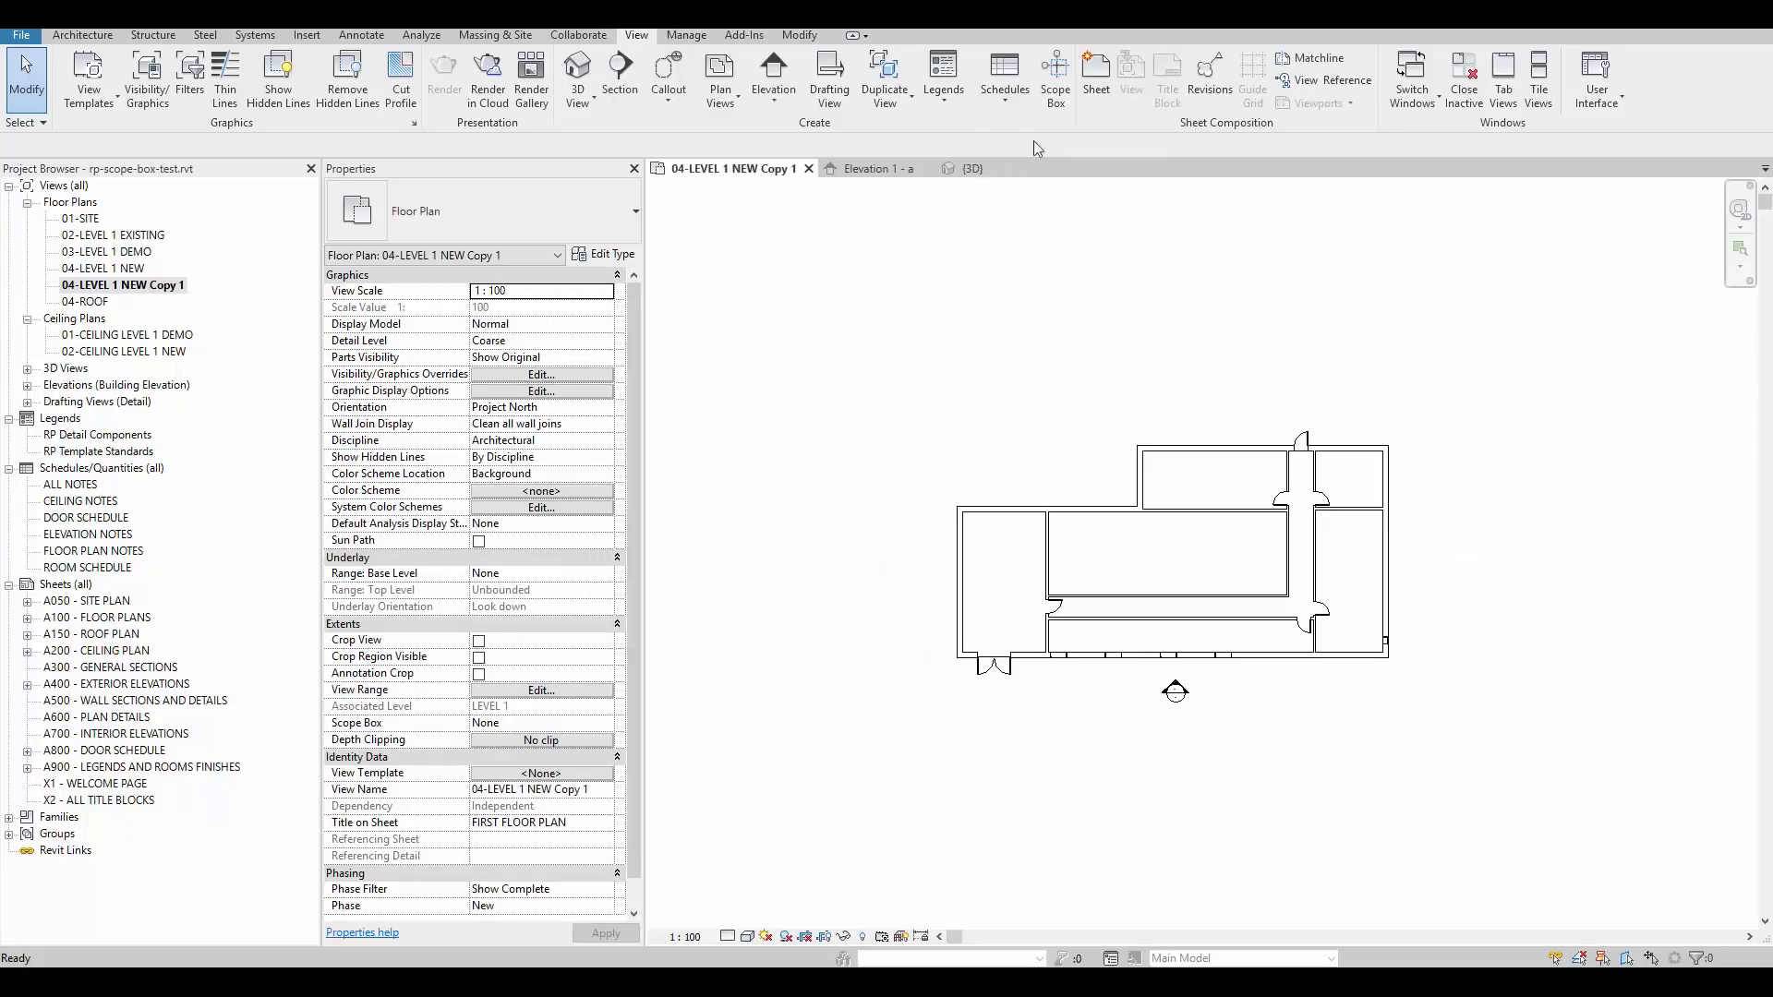
Draw a new scope box enclosing the whole building in the plan.
left_click(1071, 104)
left_click(950, 497)
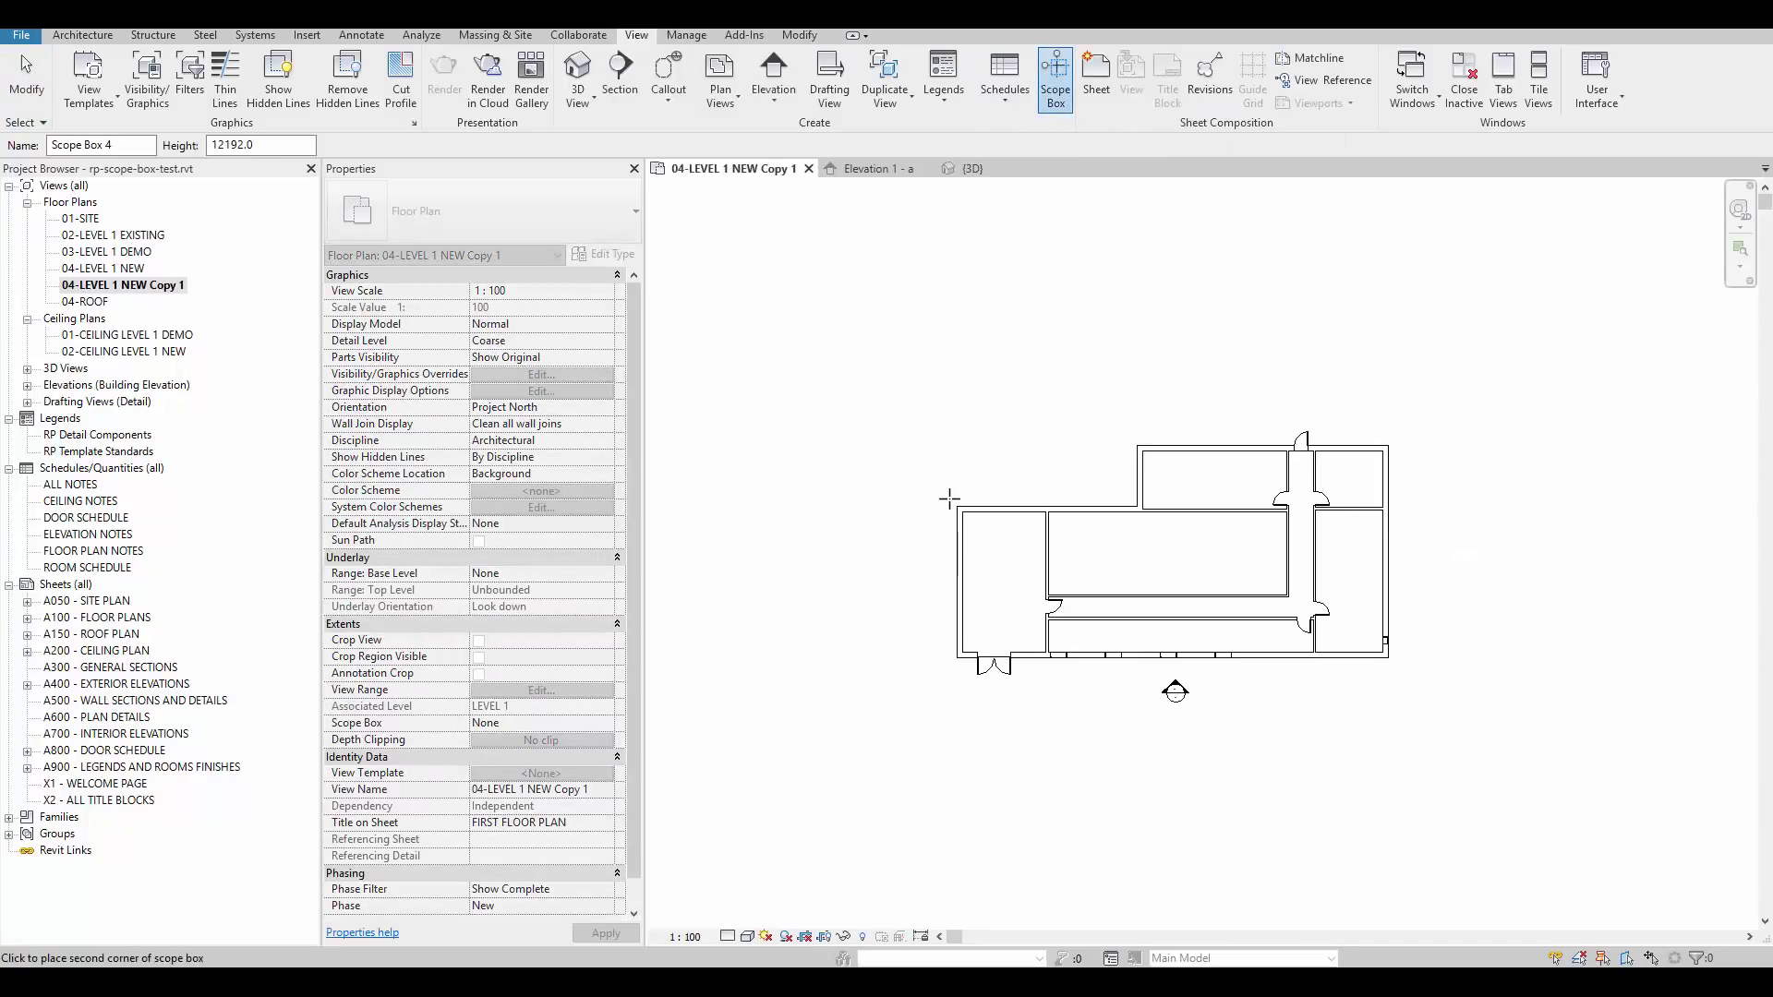
left_click(1405, 673)
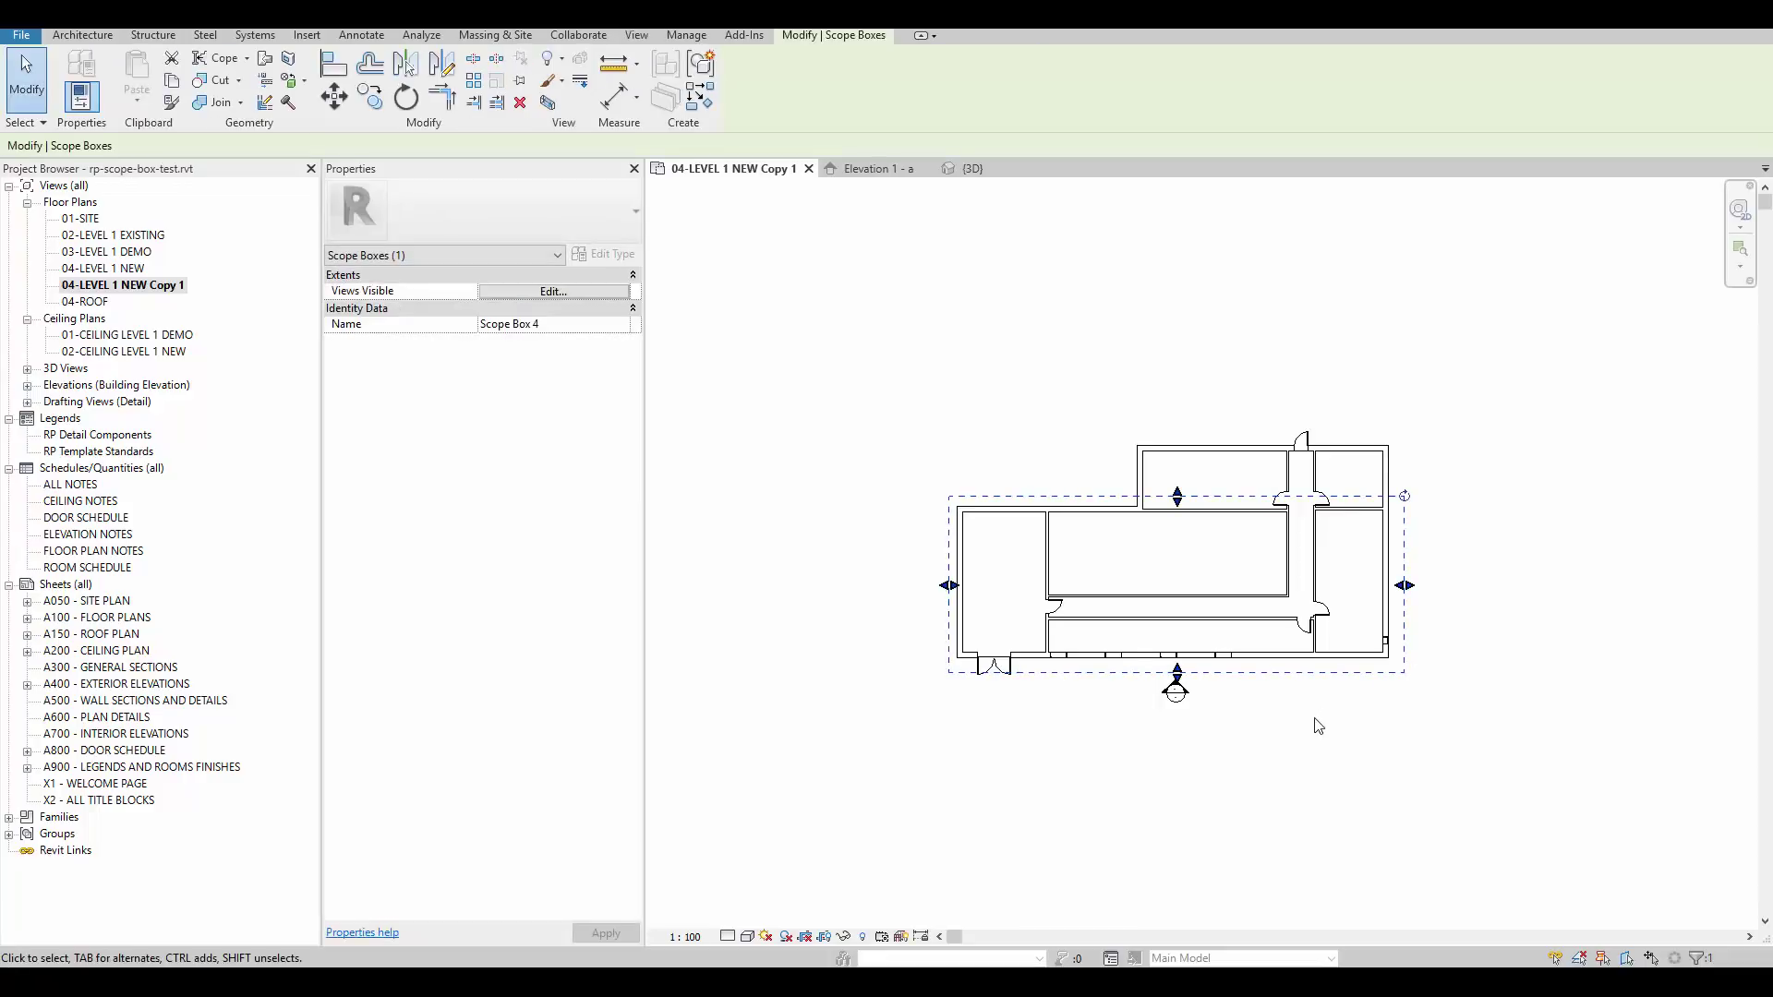
left_click(1319, 726)
Inspect the new scope box in Elevation 1 - a and the 3D view.
left_click(886, 167)
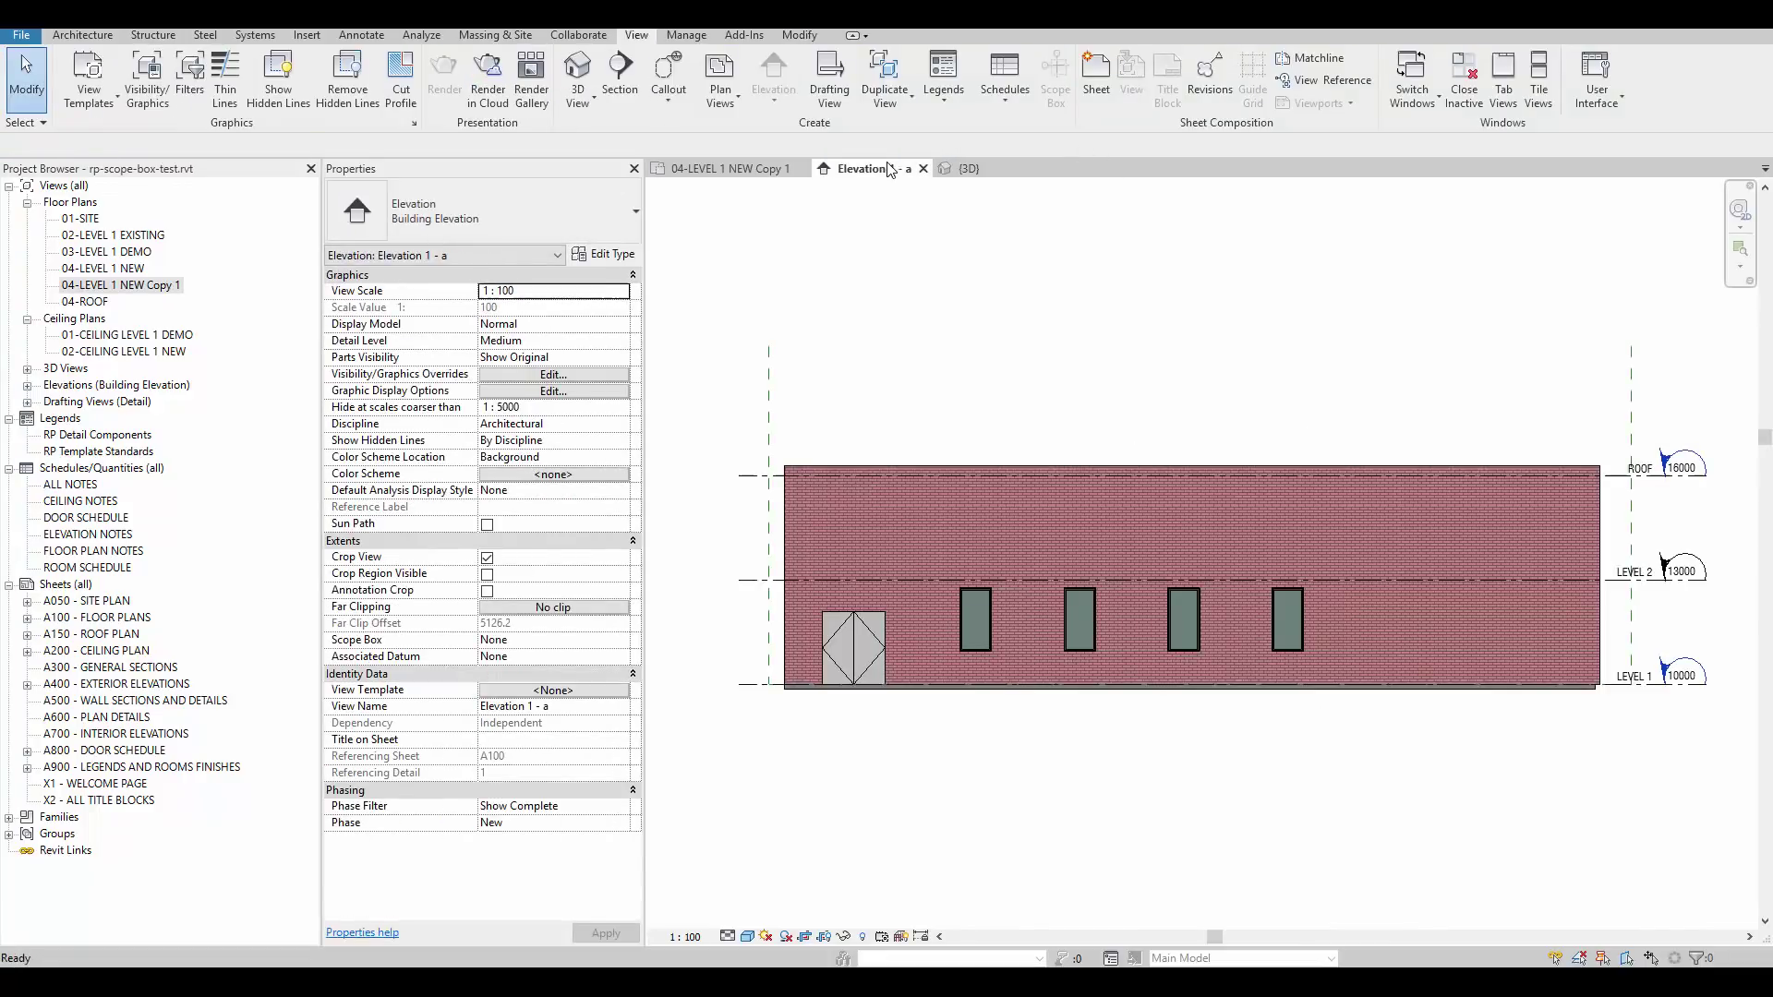
left_click(767, 372)
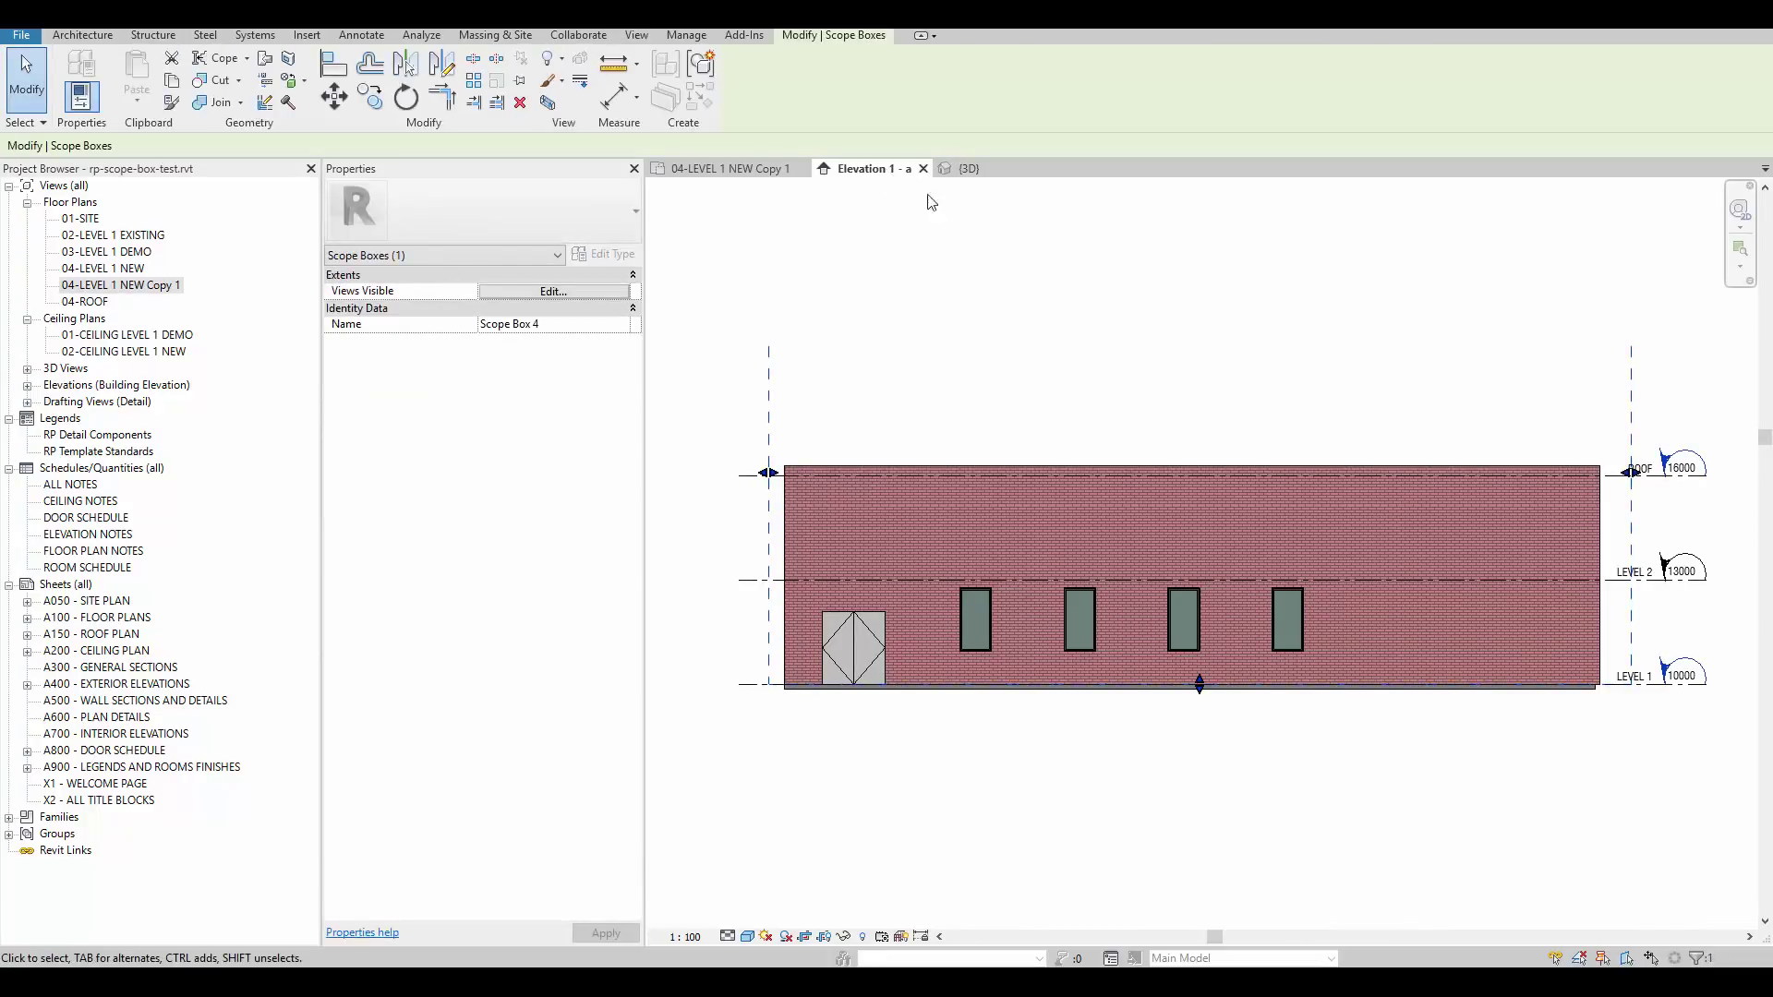
left_click(961, 169)
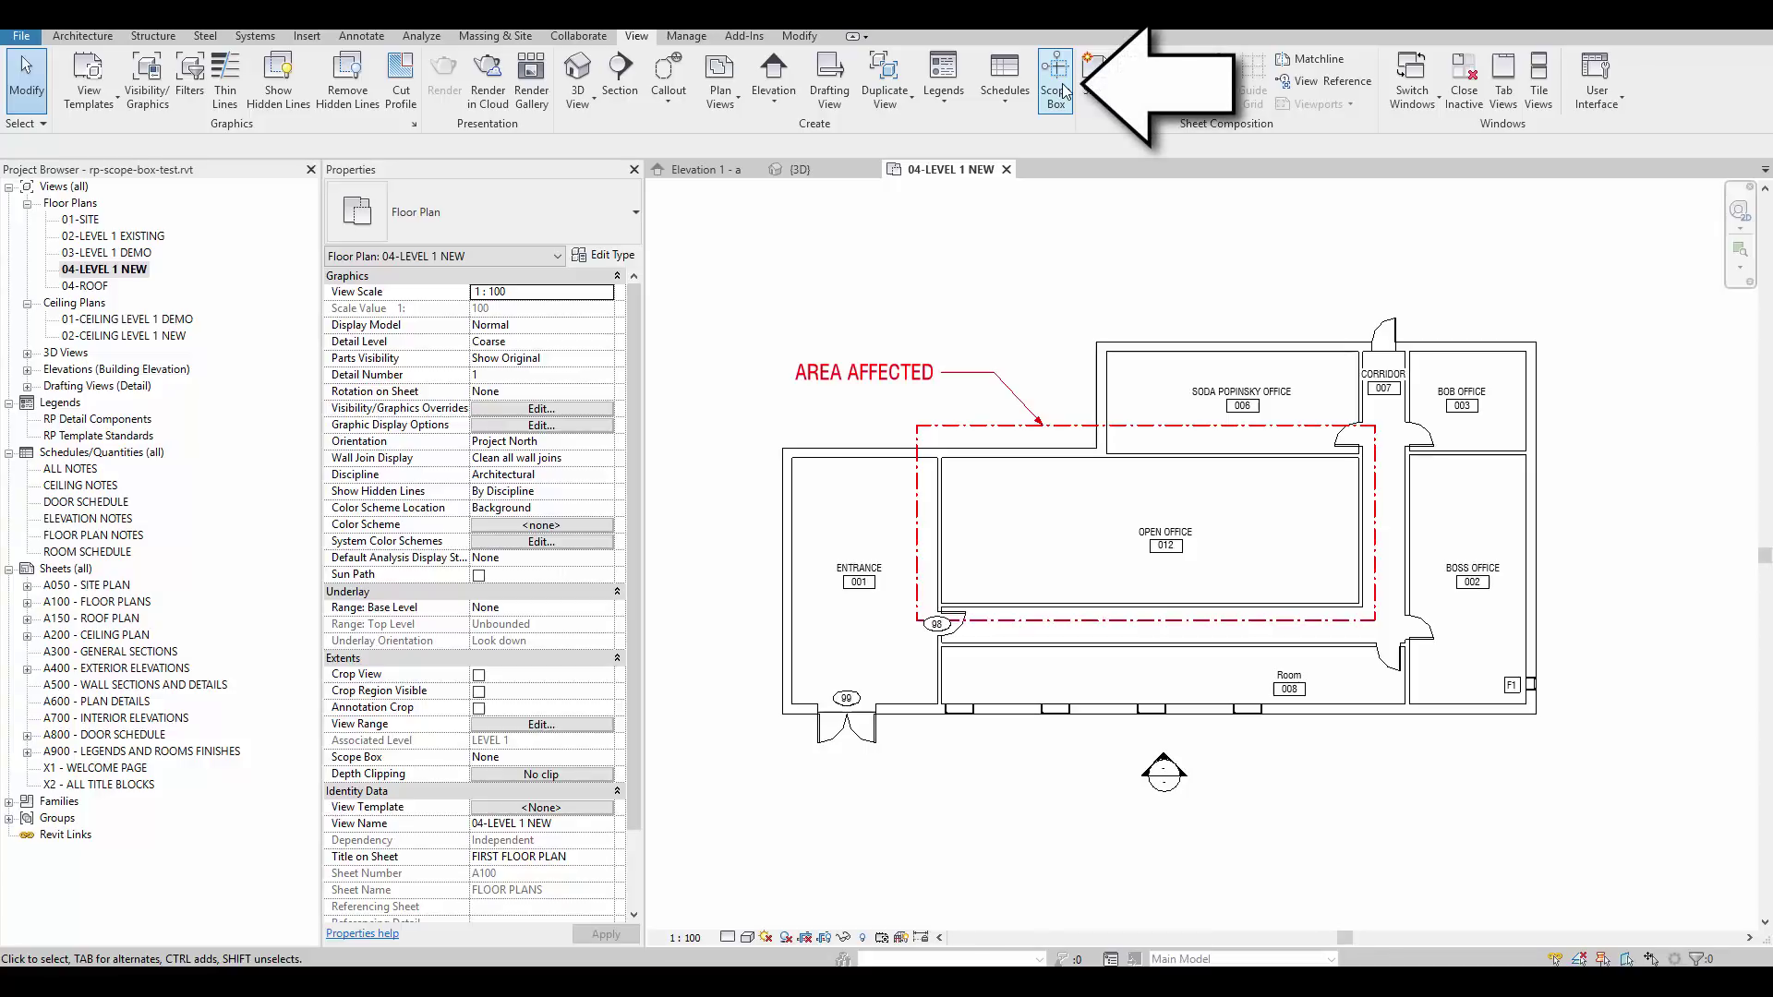
Draw a scope box named Intervention Zone around the Open Office's AREA AFFECTED outline.
left_click(1060, 92)
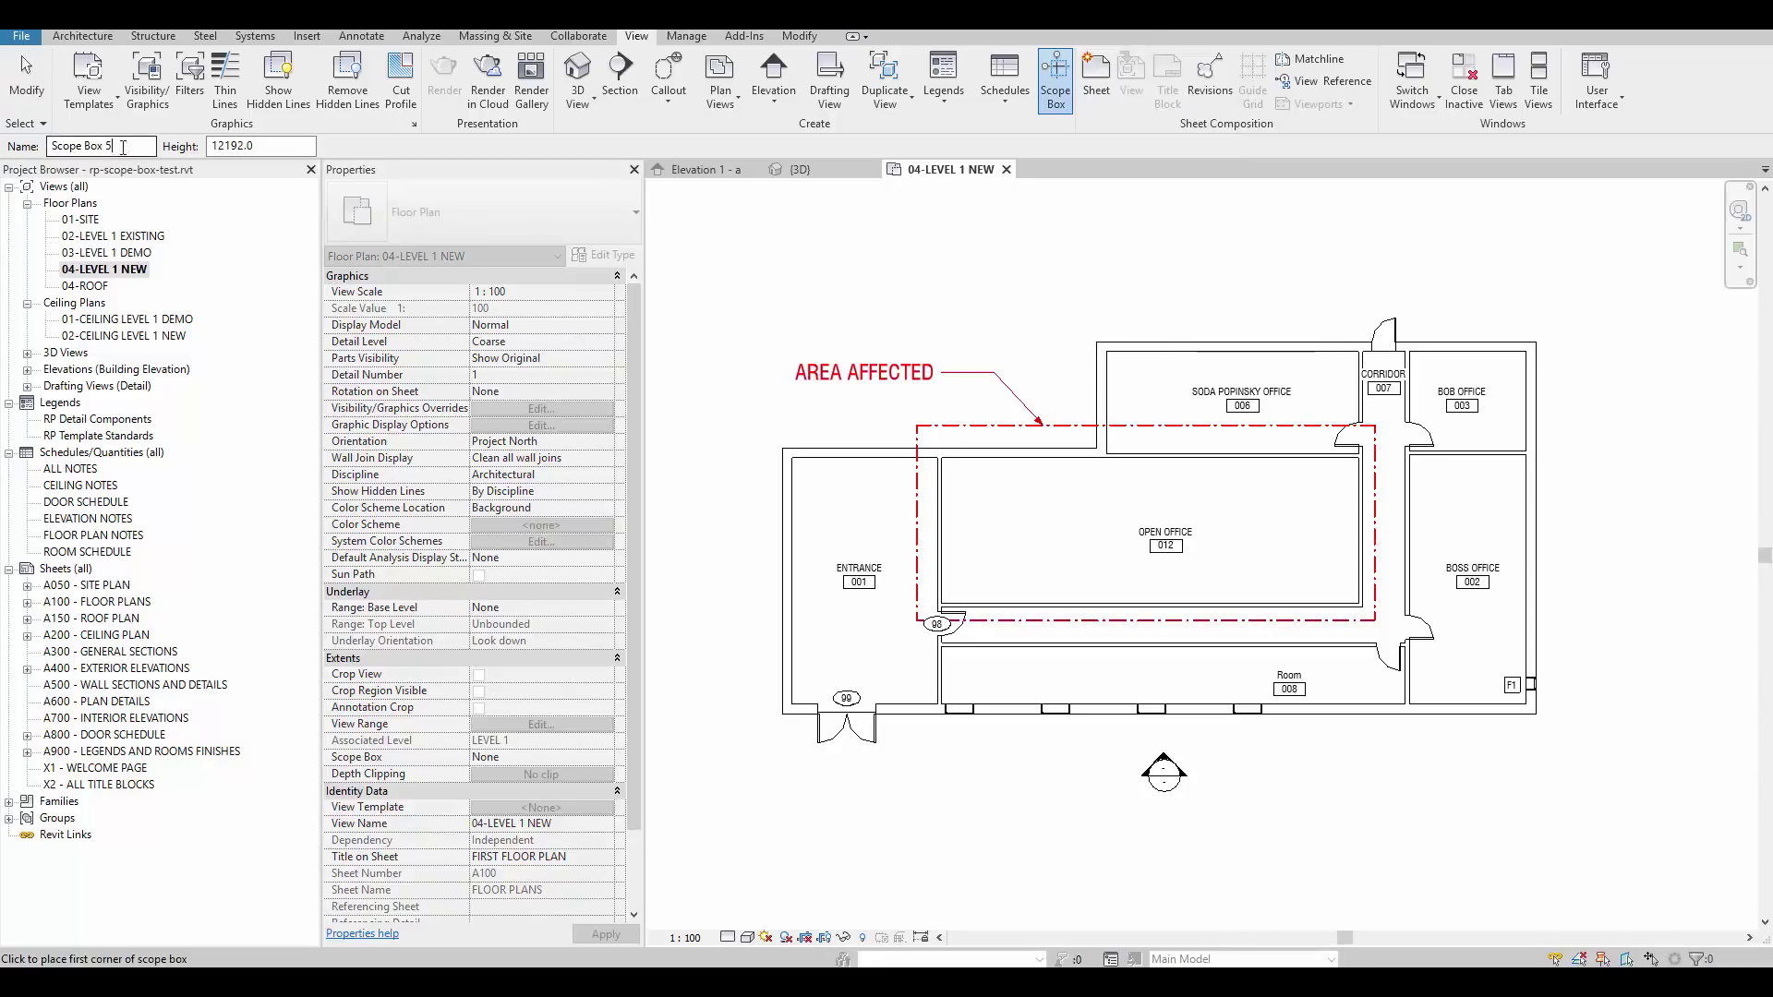
triple_click(46, 145)
type("Interce")
left_click(912, 420)
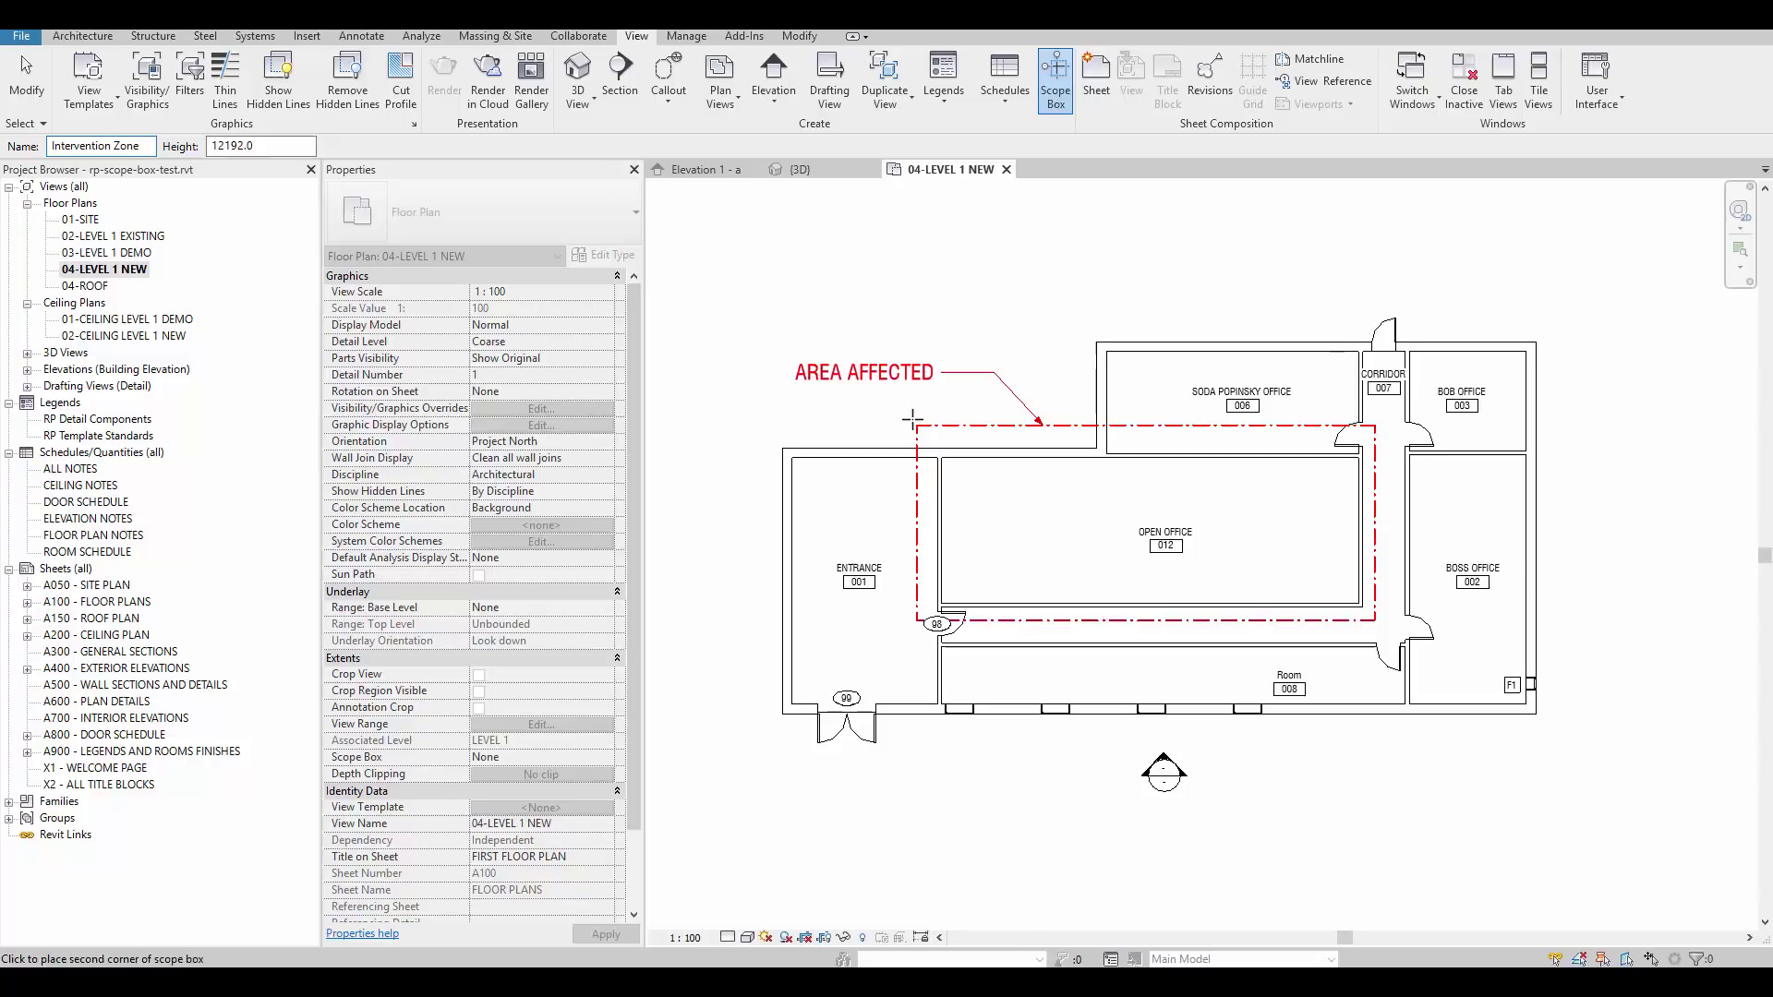
left_click(1381, 626)
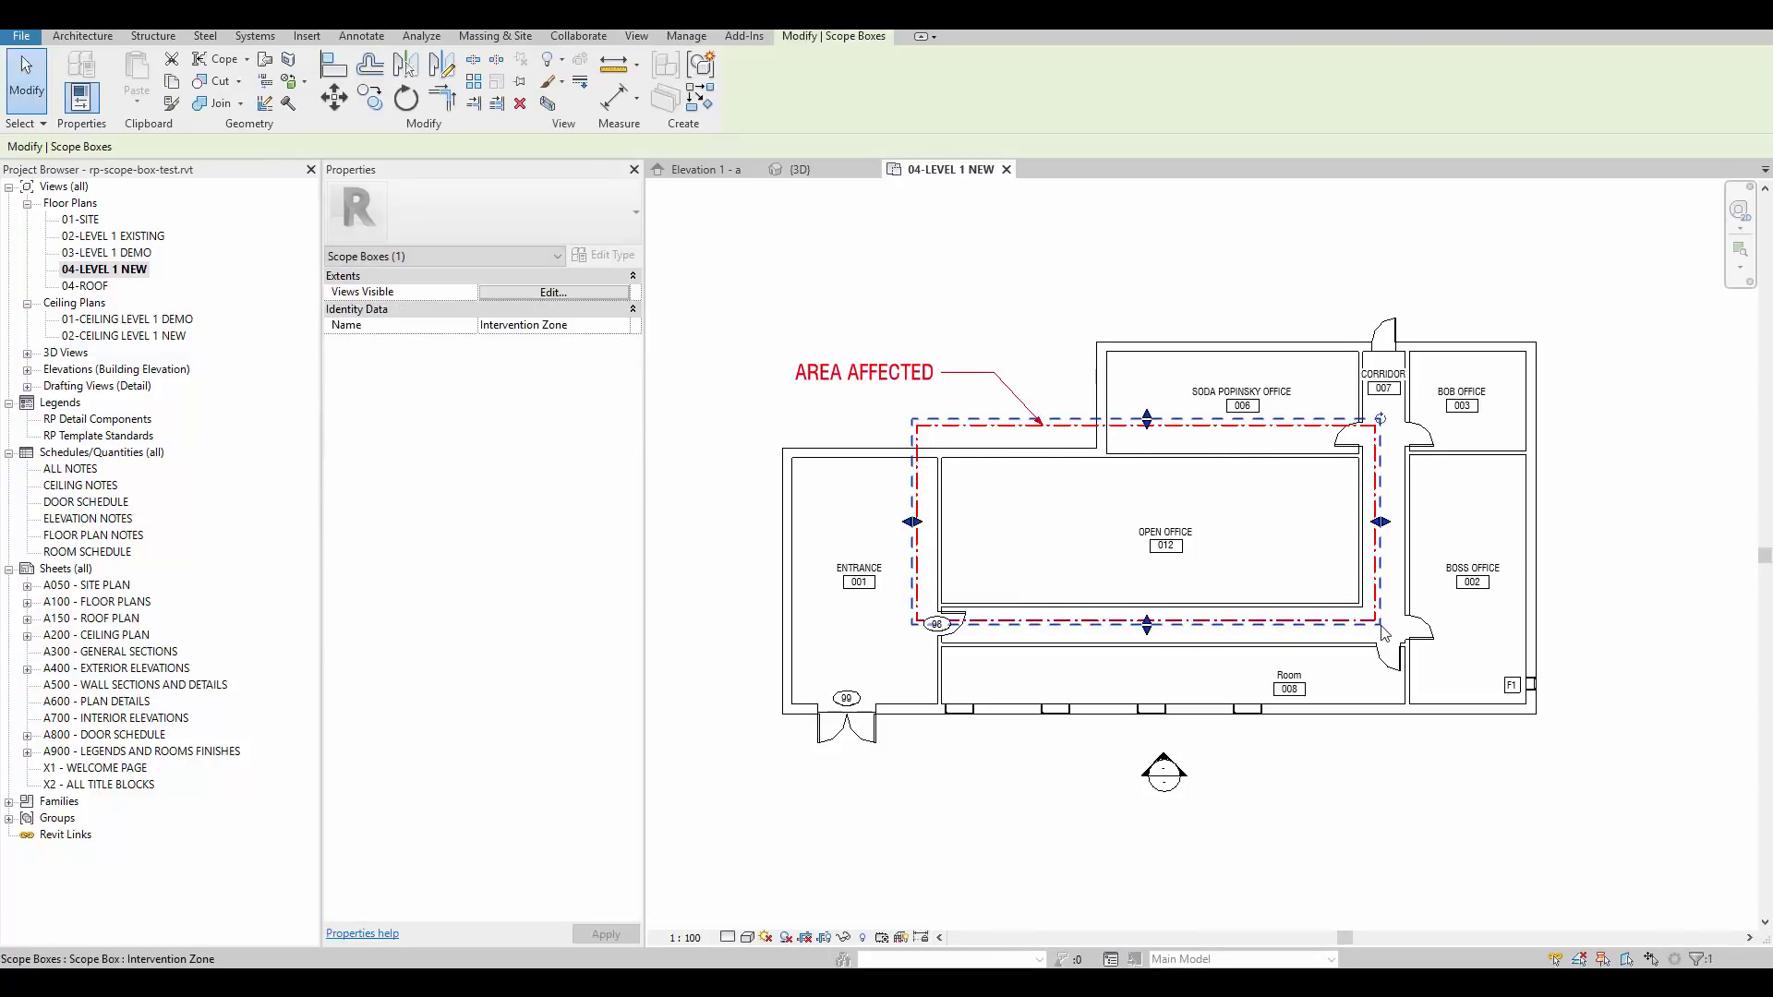
key("Escape")
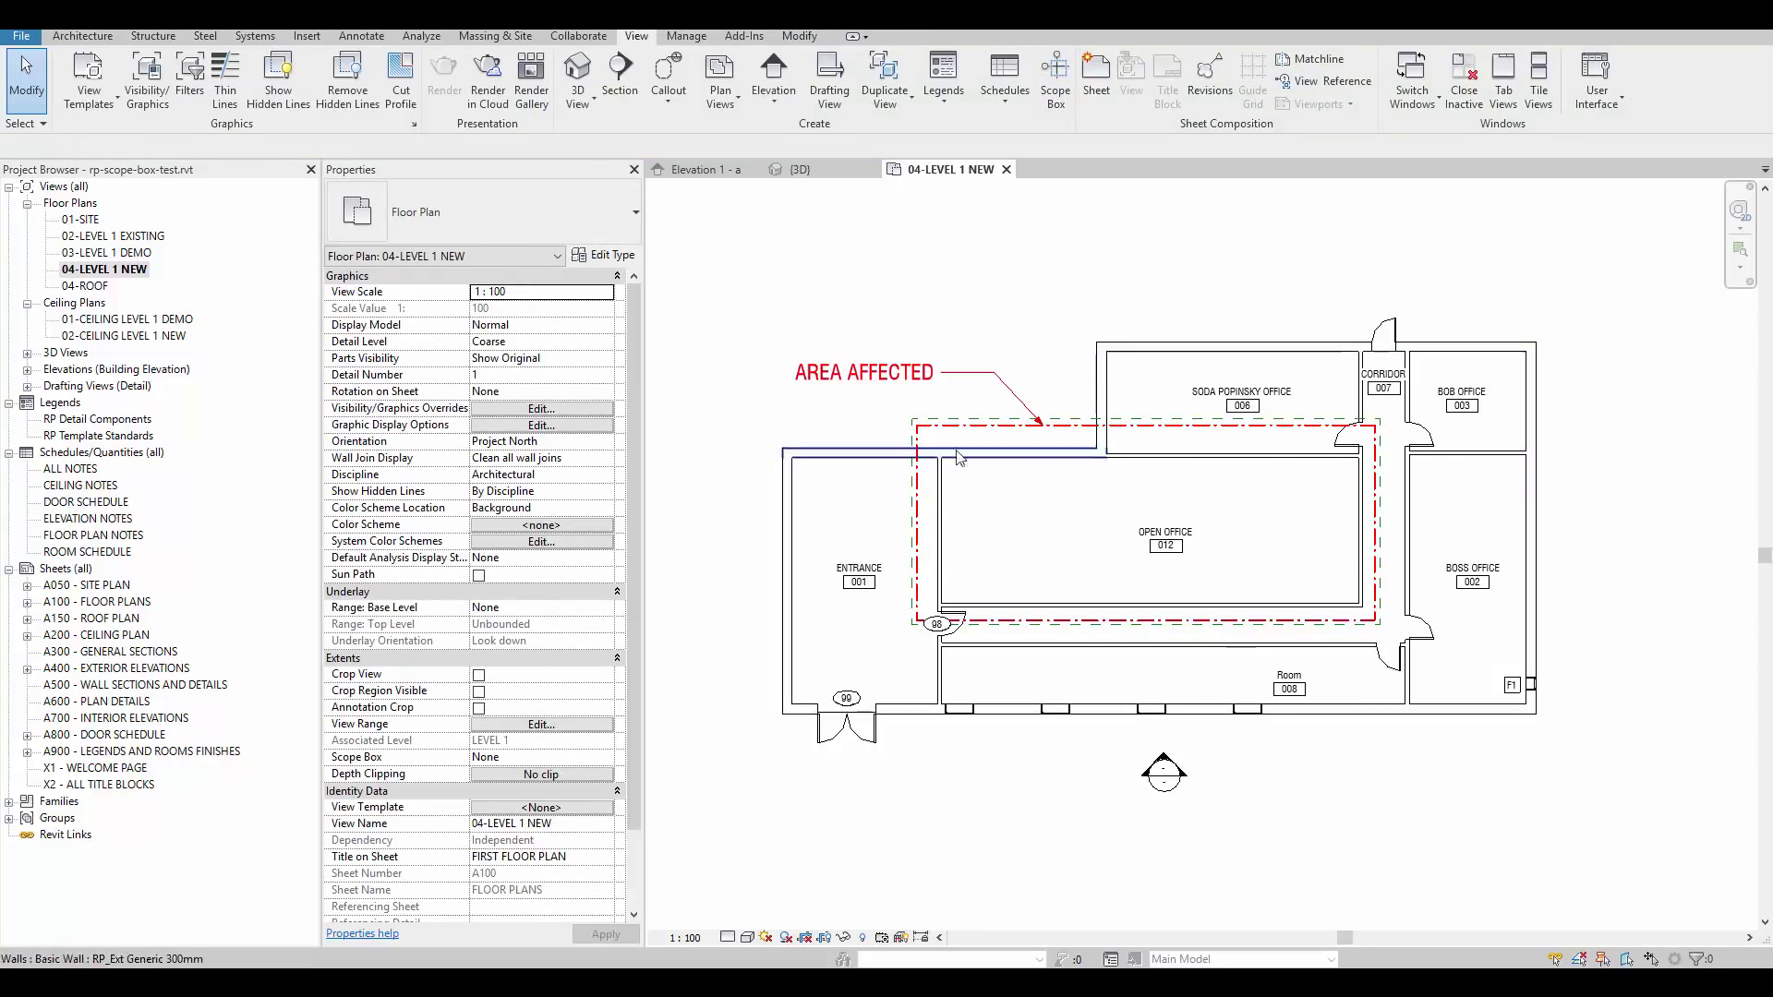
Set the plan's Scope Box to Intervention Zone and turn on Annotation Crop.
left_click(610, 758)
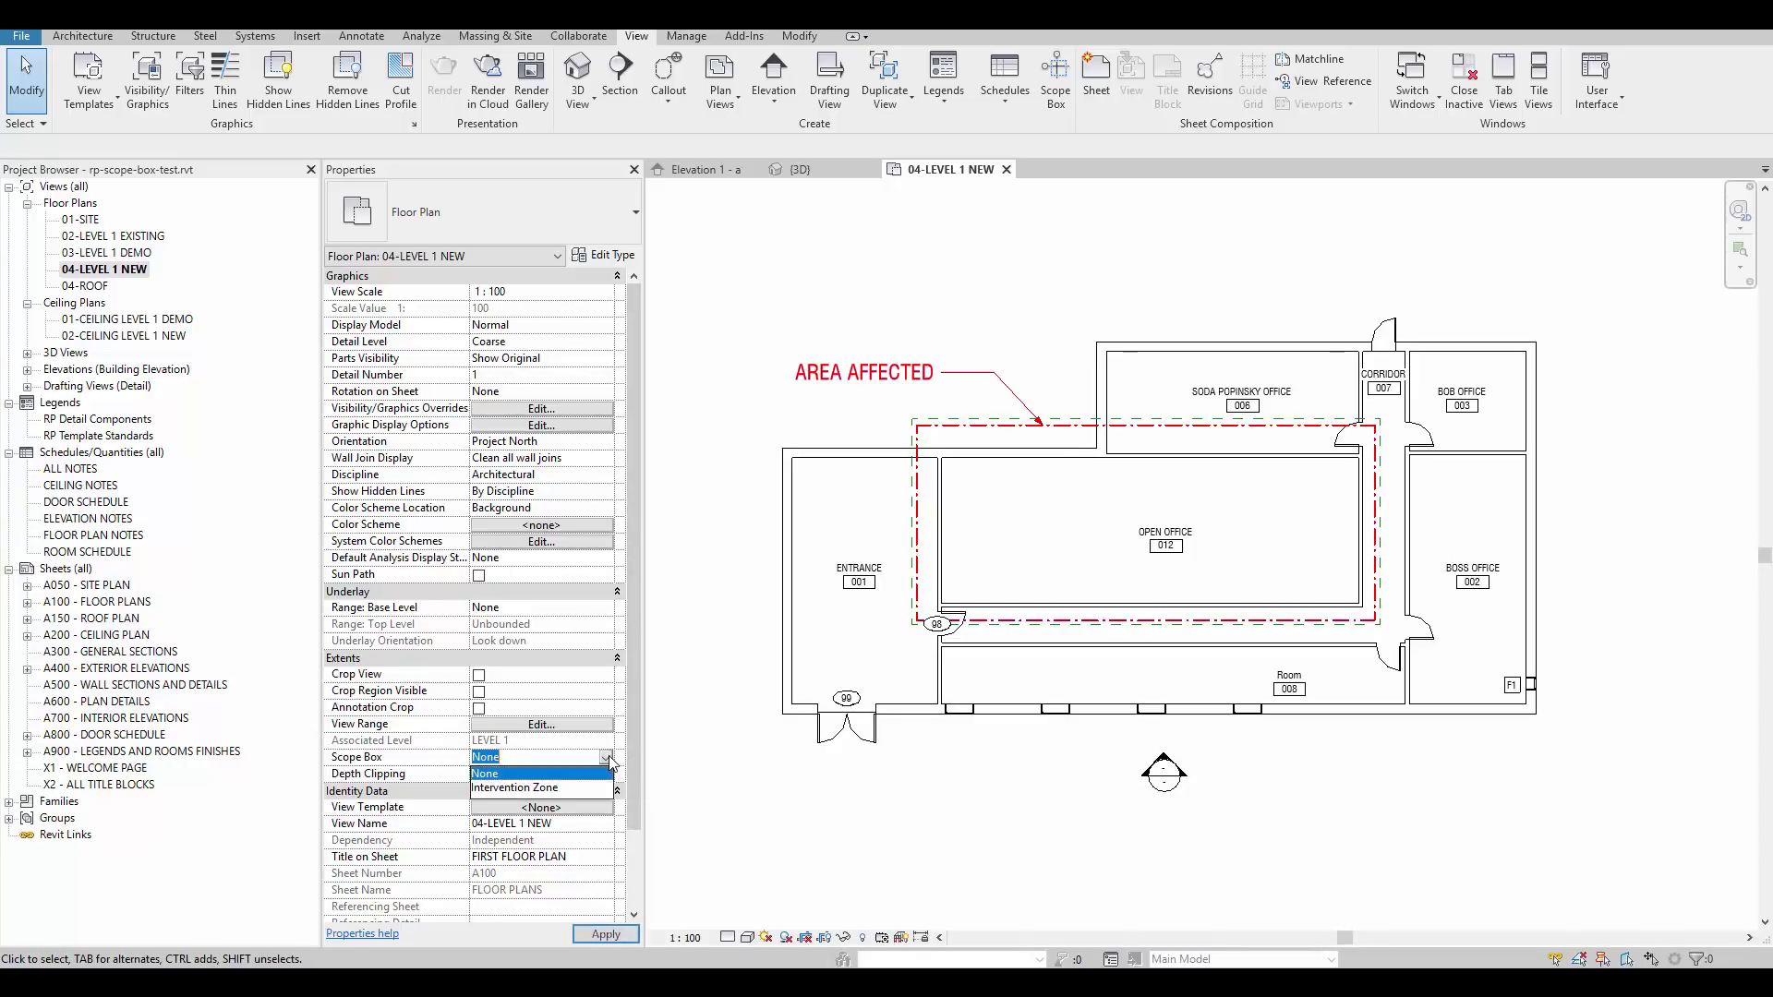
left_click(573, 788)
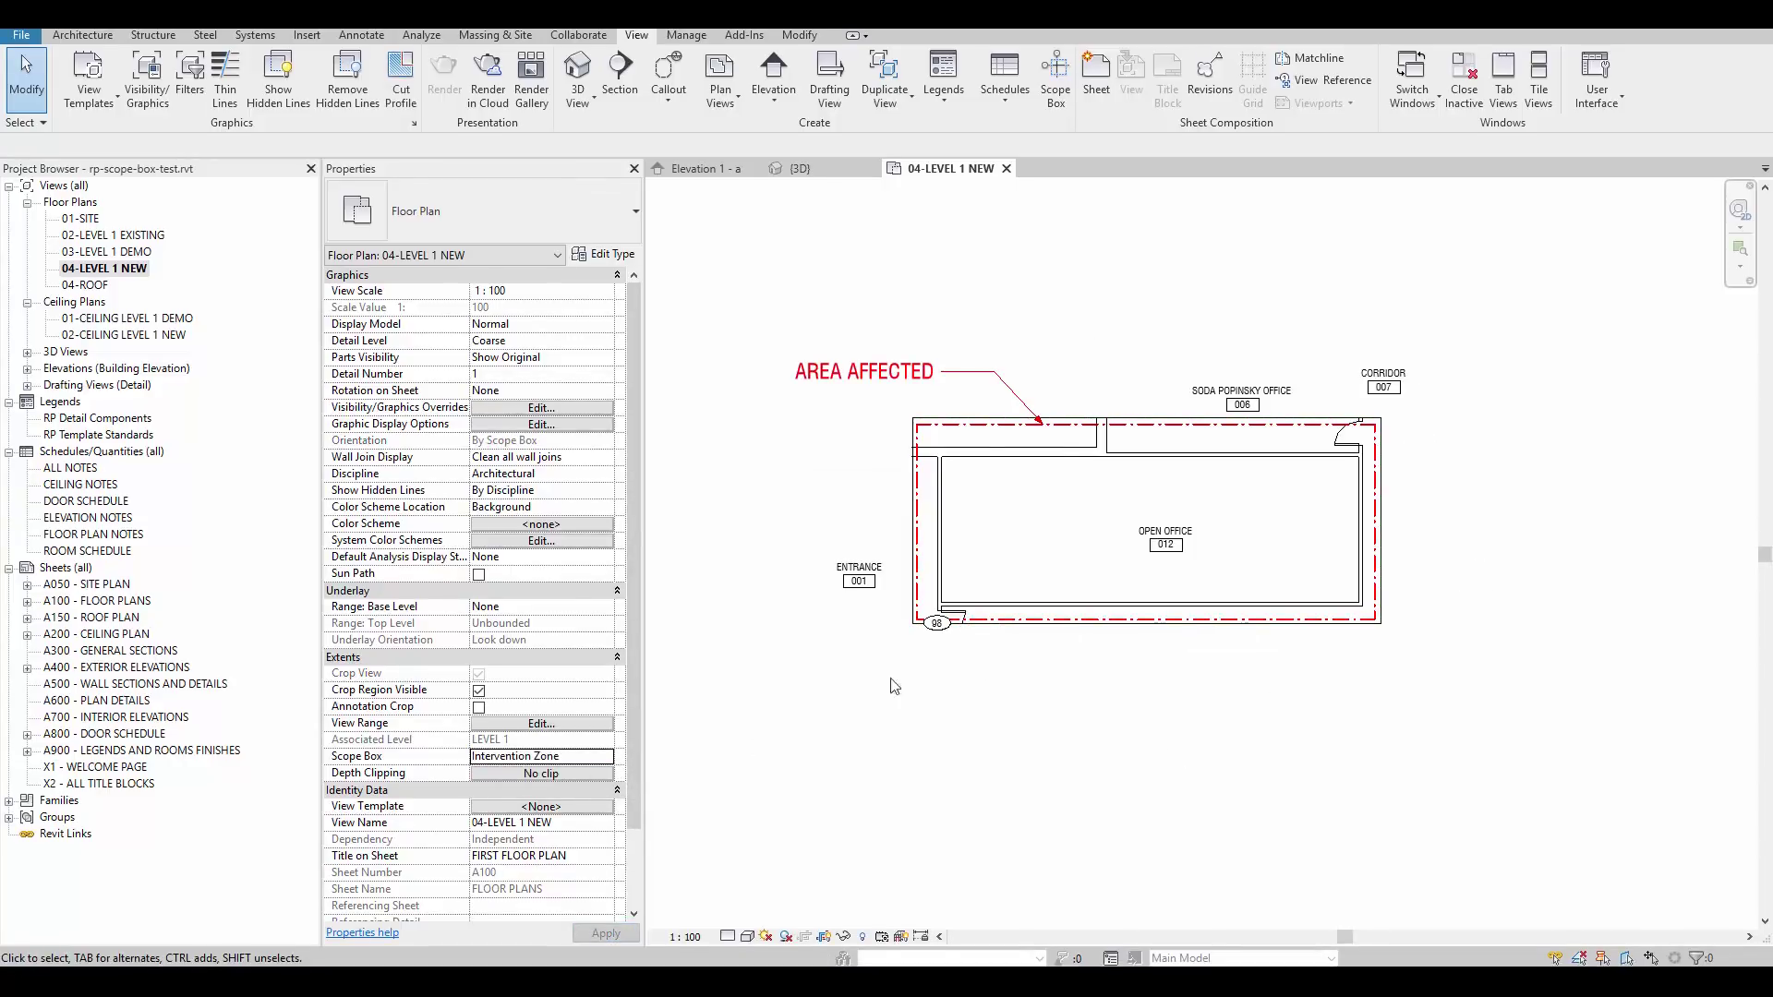
left_click(478, 709)
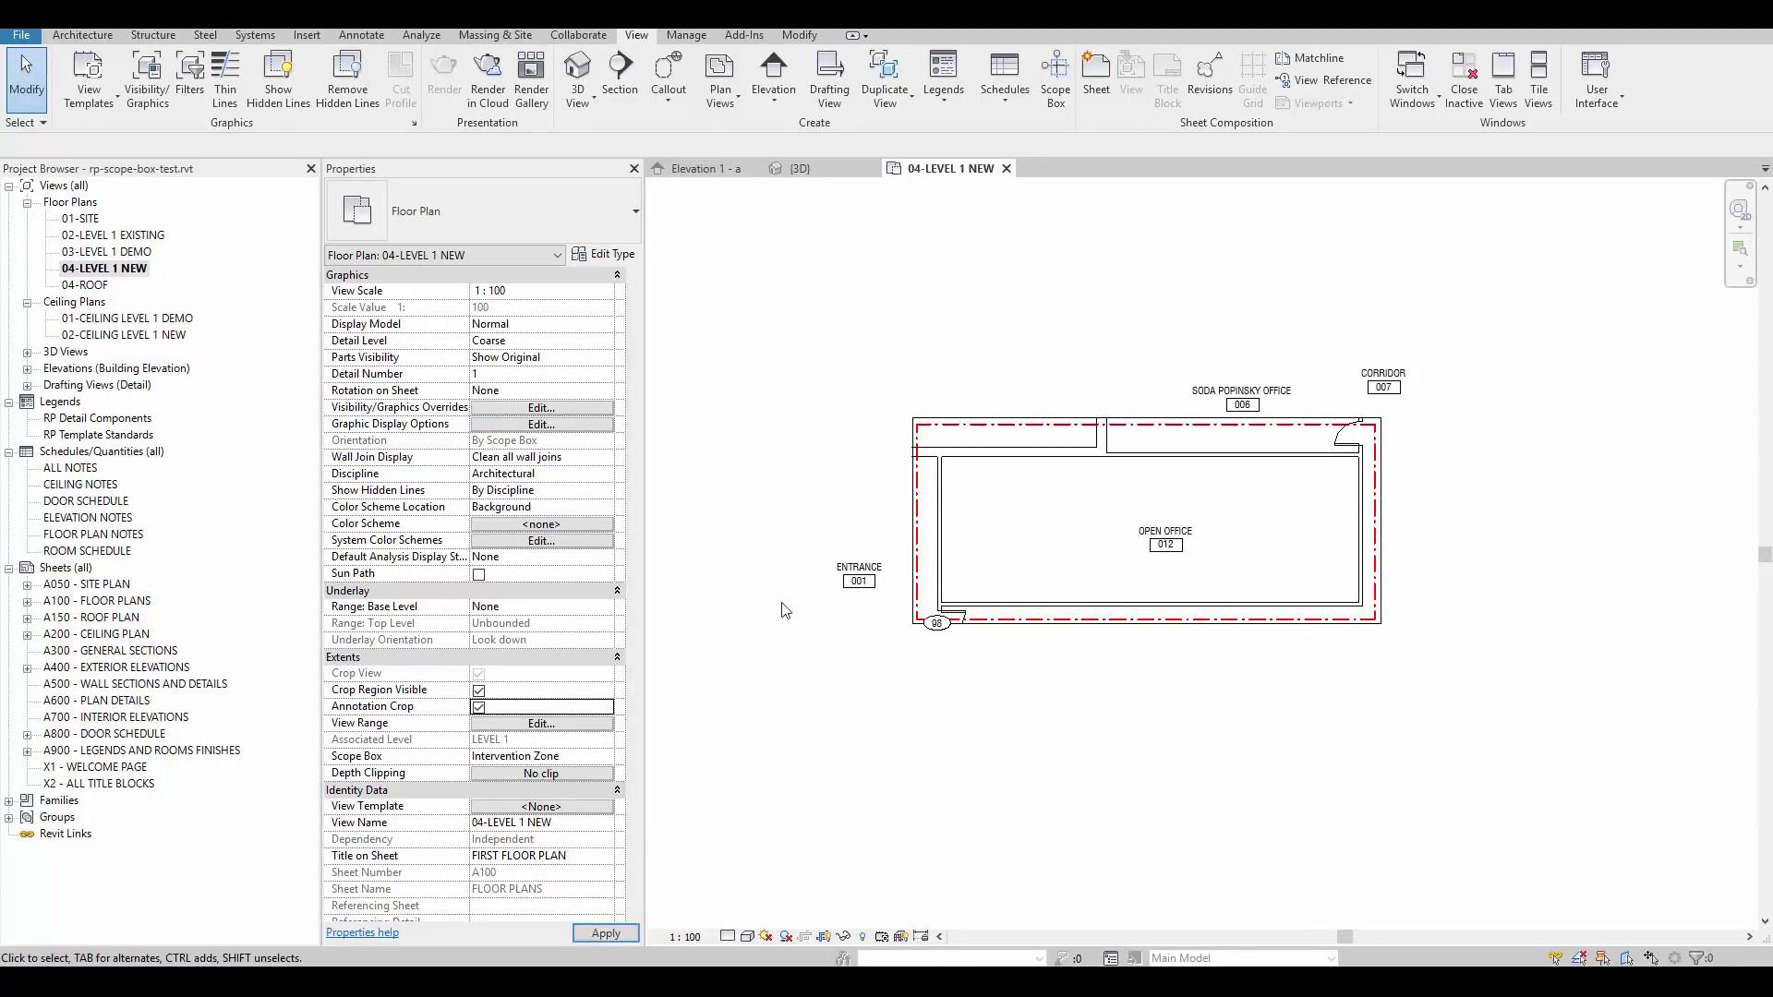
Pull the annotation crop's left, top and right edges inward to hide outside labels.
left_click(987, 625)
left_click_drag(831, 522, 895, 524)
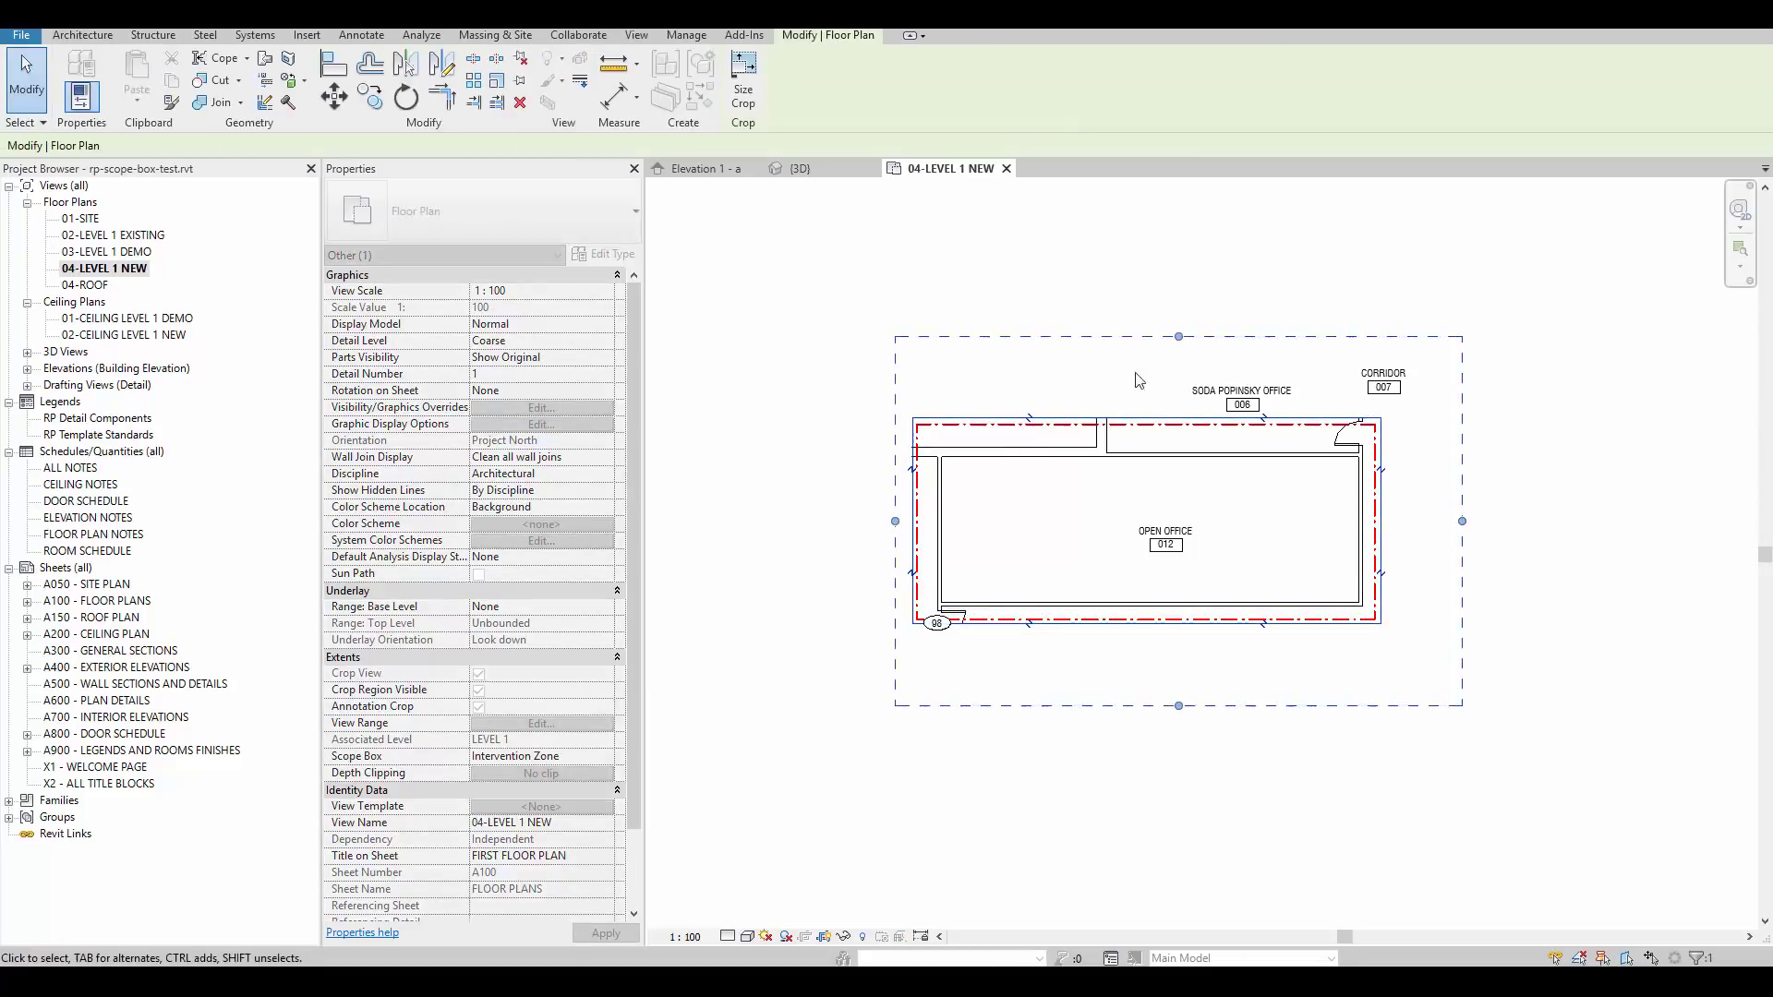
left_click_drag(1178, 336, 1179, 407)
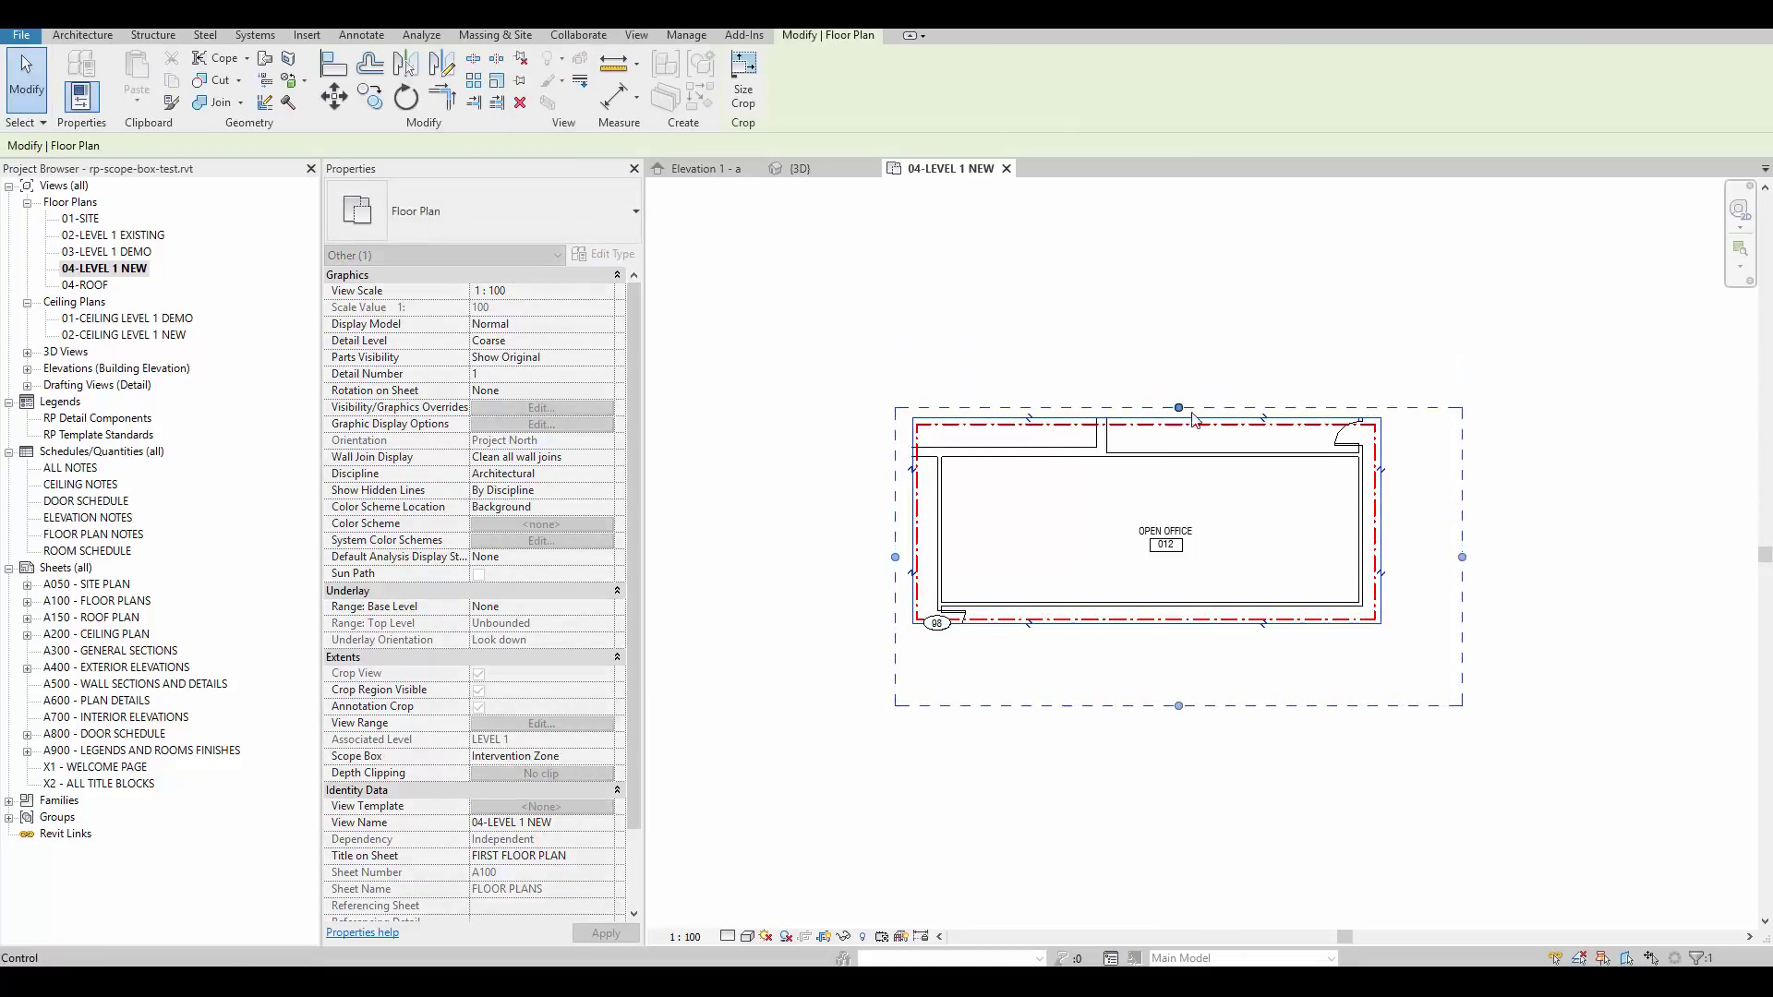
left_click_drag(1462, 557, 1431, 555)
key("Escape")
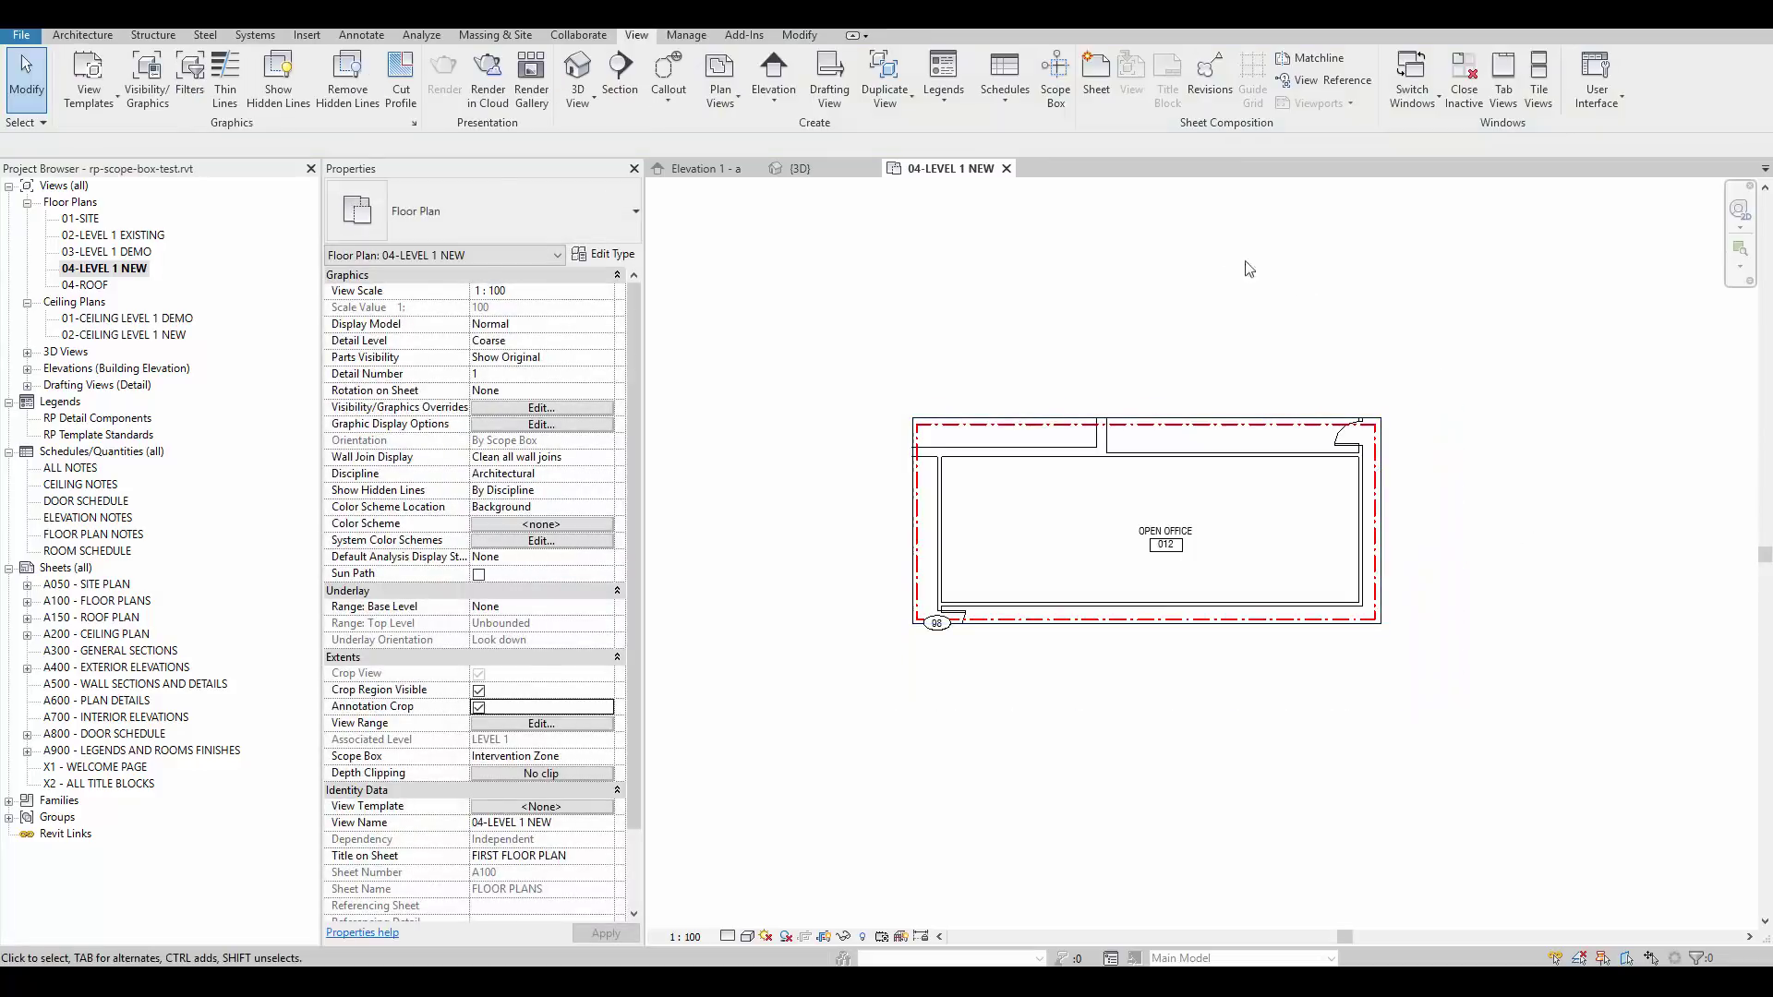
Assign Intervention Zone to 02-LEVEL 1 EXISTING, 03-LEVEL 1 DEMO and both ceiling plans.
left_click(126, 255)
left_click(123, 236, "ctrl")
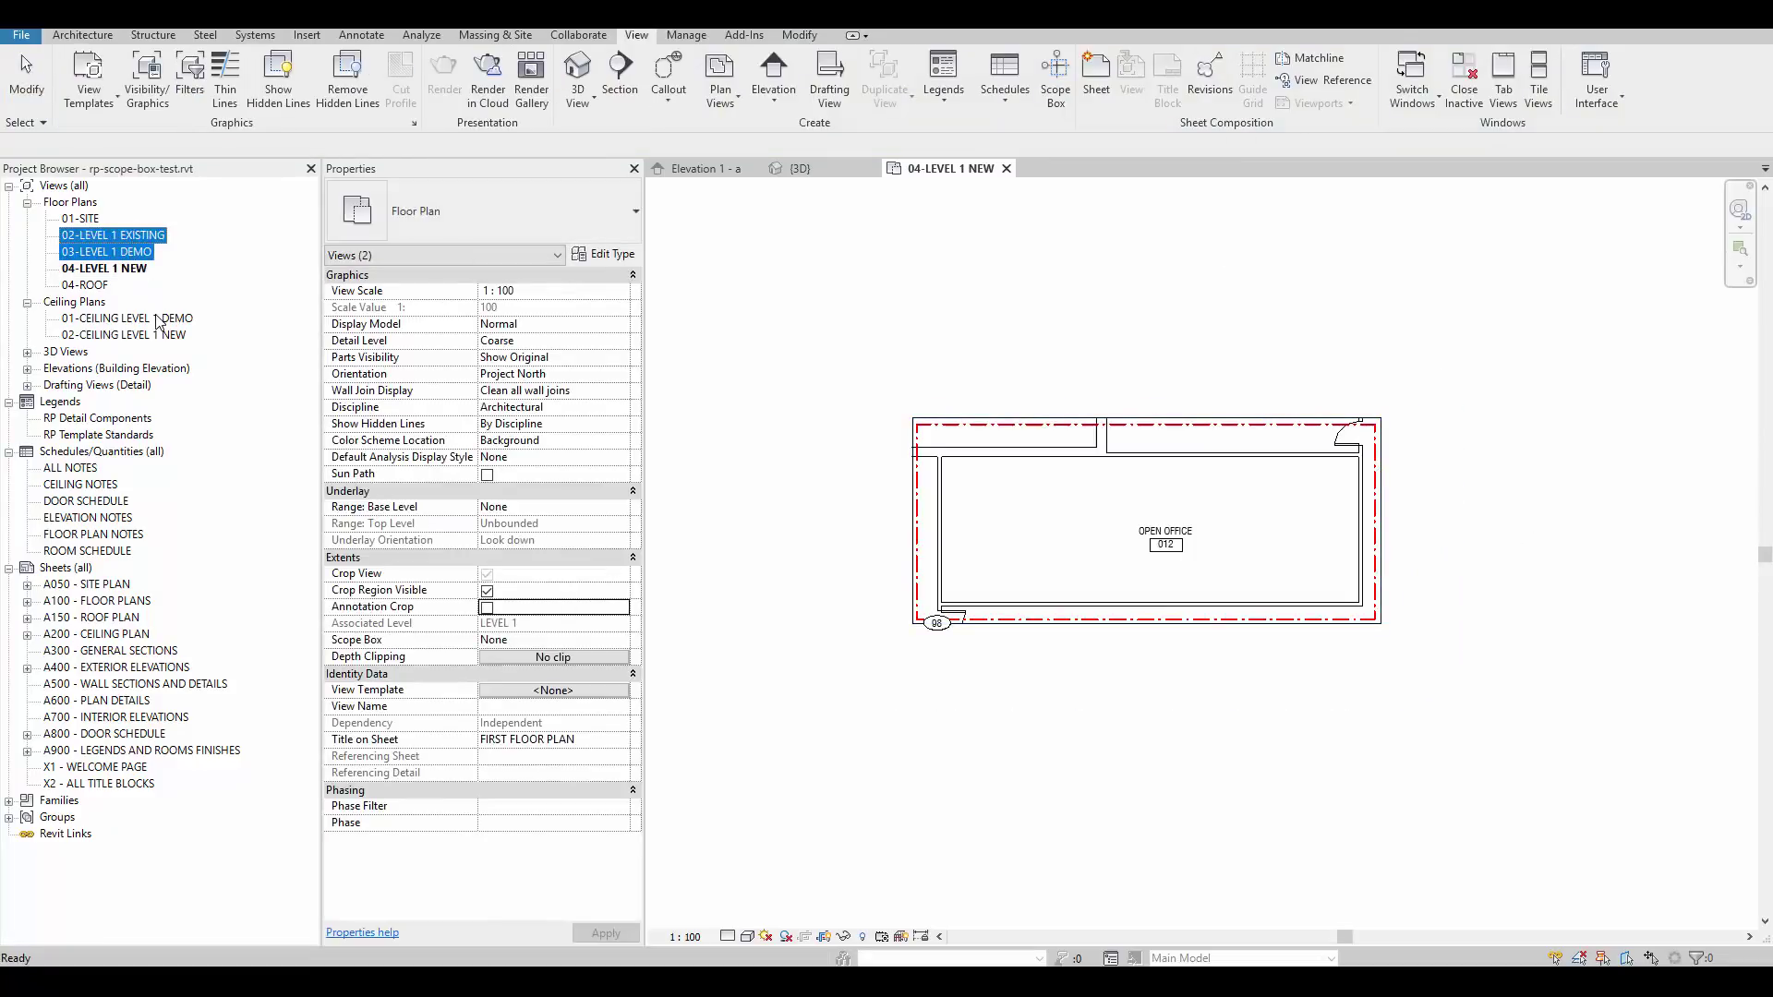
left_click(157, 319, "ctrl")
left_click(161, 336, "ctrl")
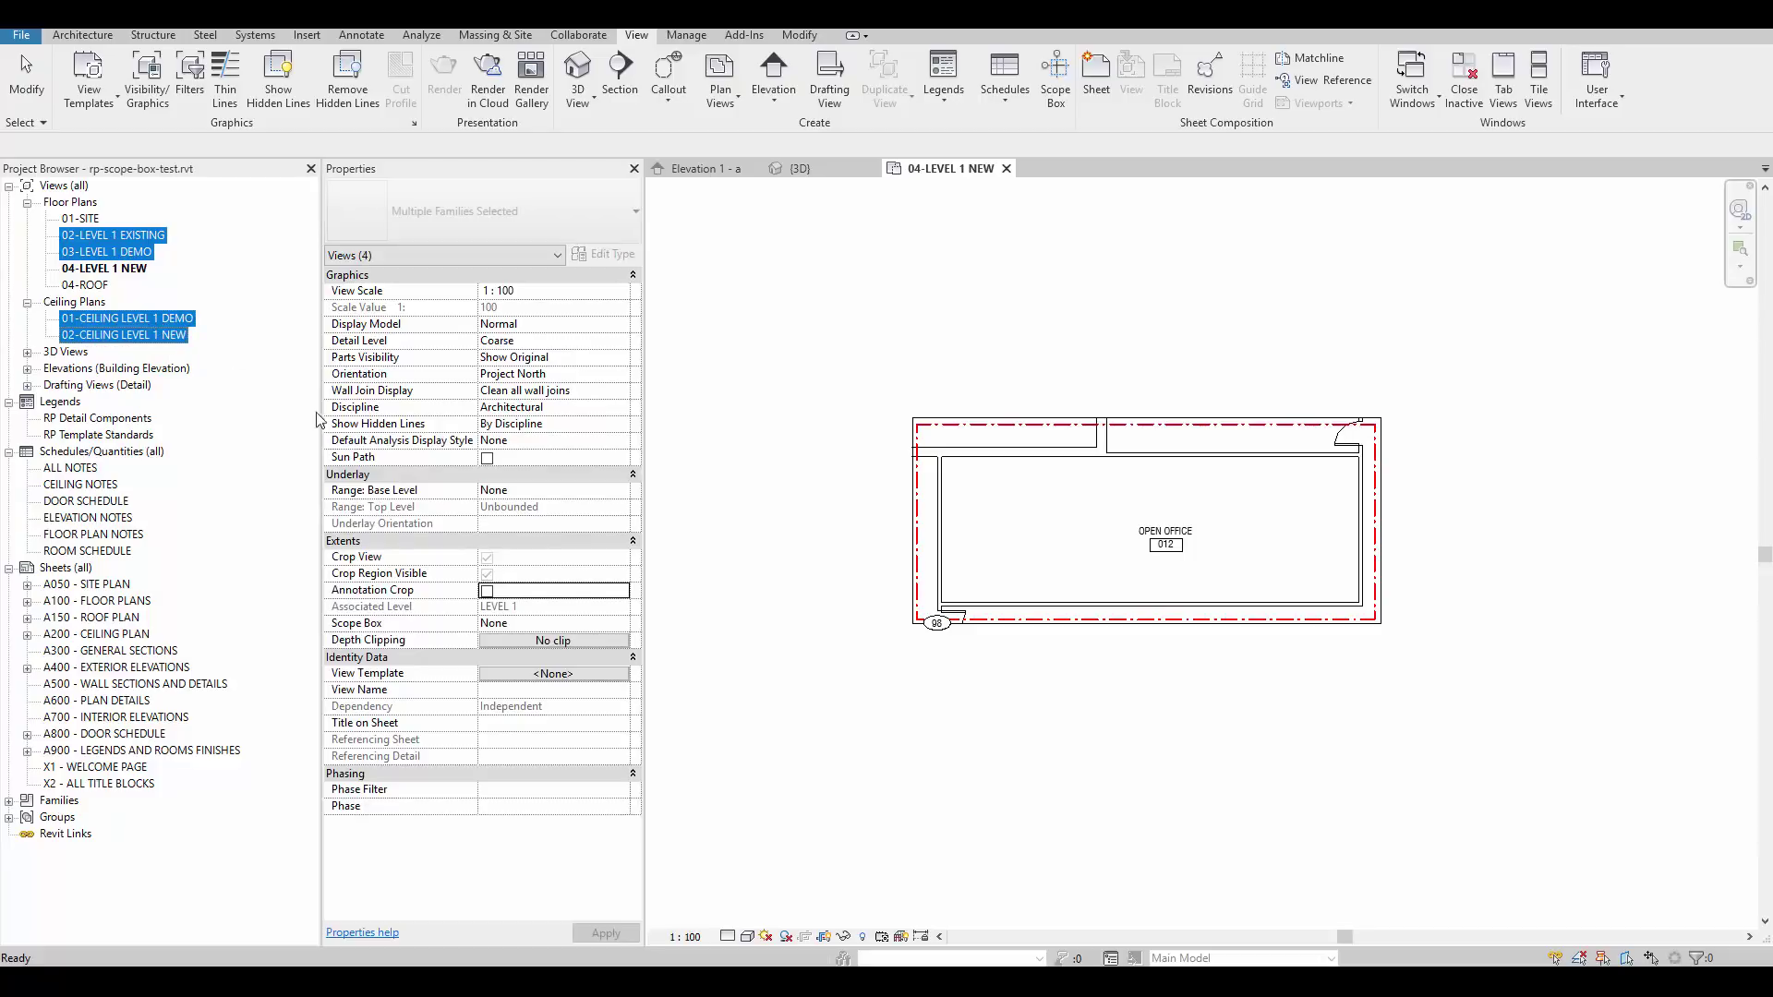
left_click(627, 625)
left_click(625, 626)
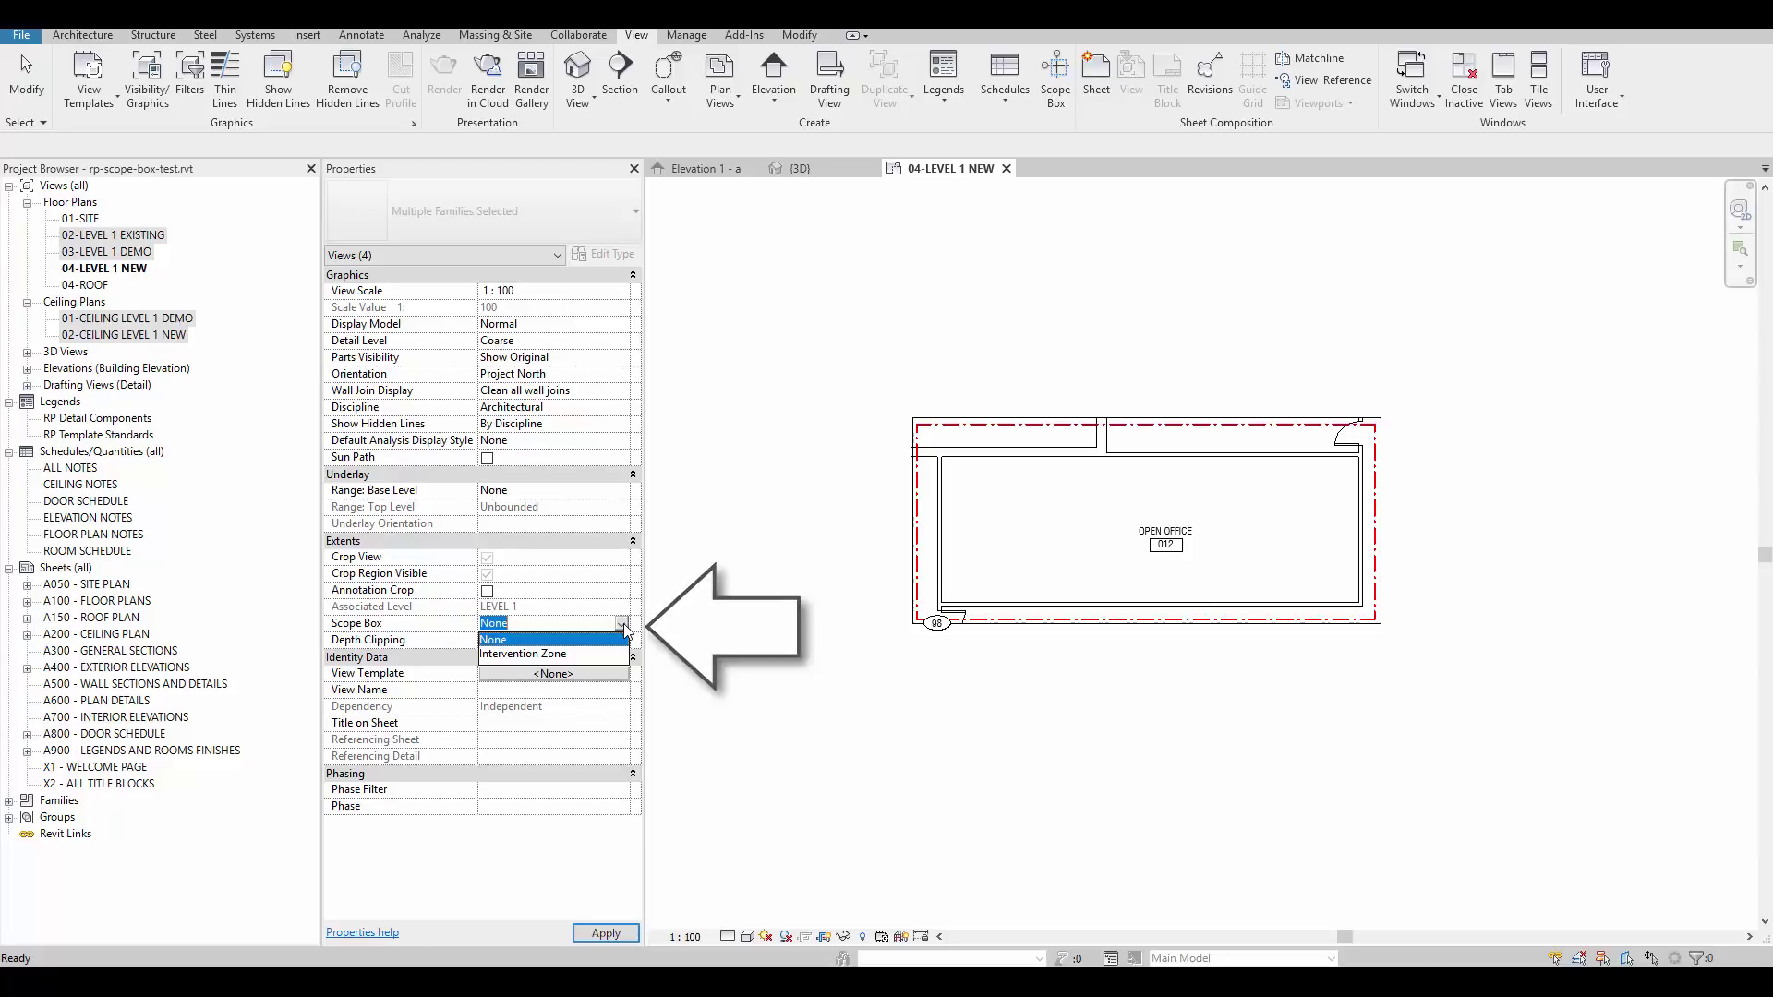
left_click(578, 654)
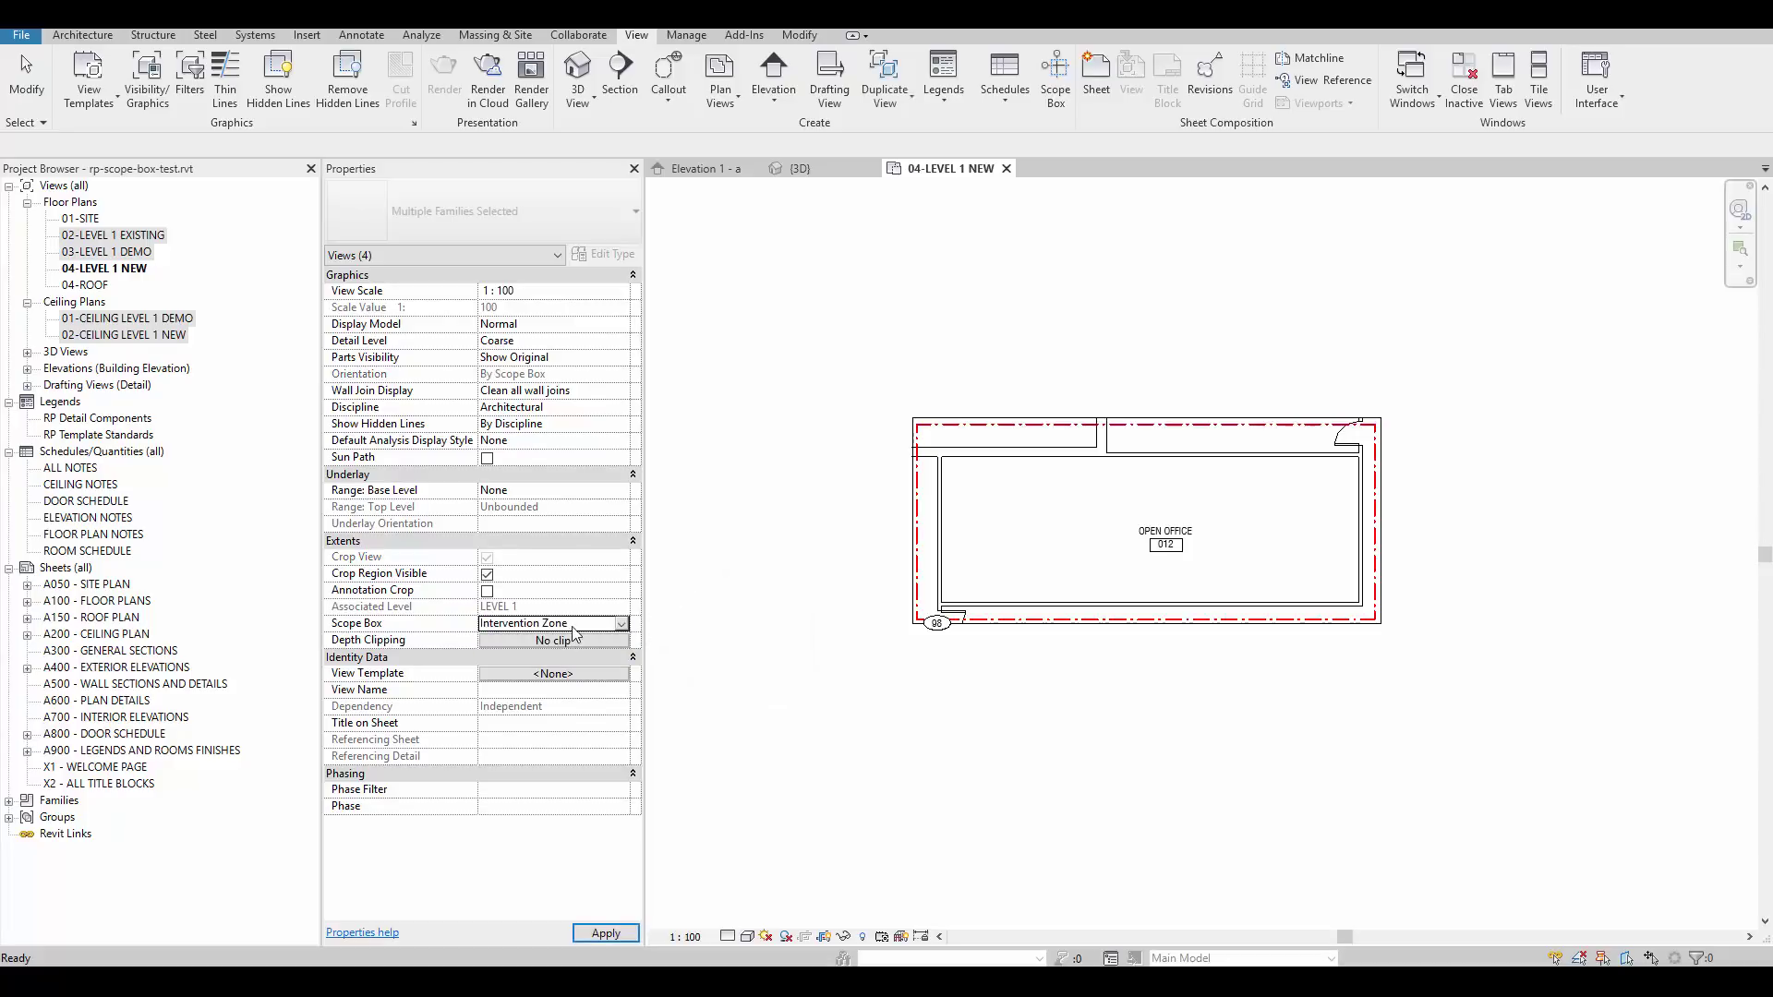
left_click(732, 626)
Open the two ceiling plans, 03-LEVEL 1 DEMO and 02-LEVEL 1 EXISTING to check their crops.
double_click(178, 336)
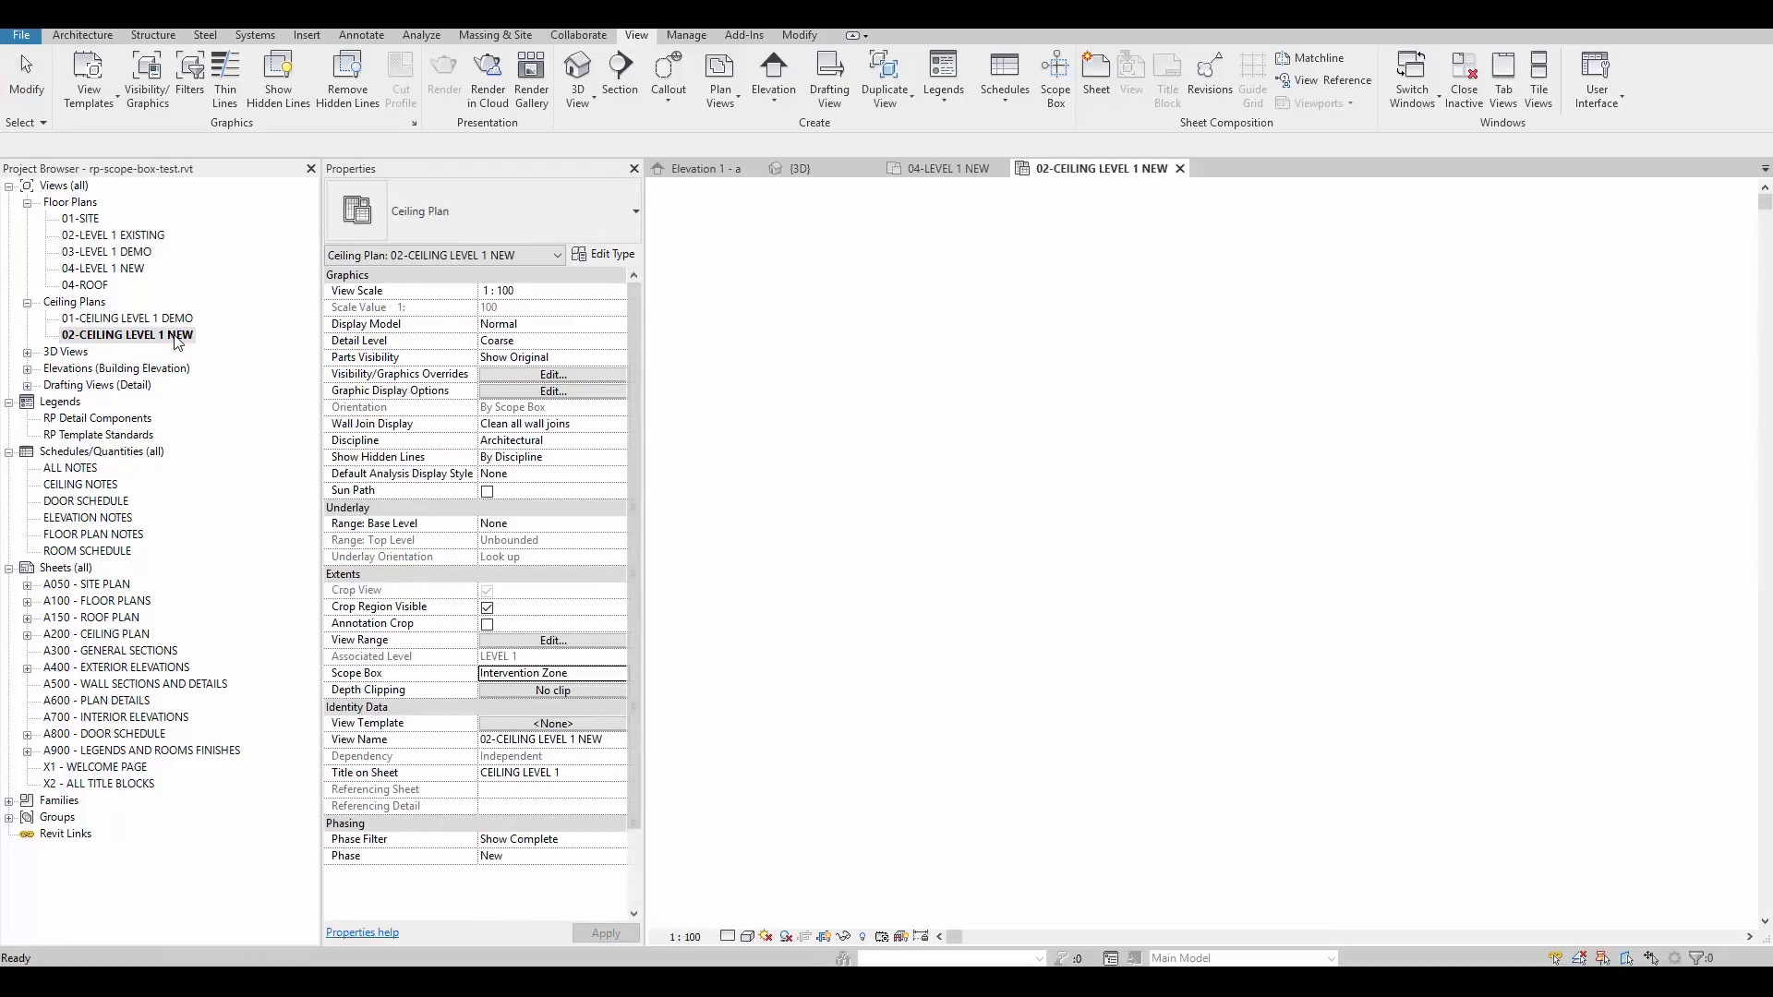
double_click(176, 320)
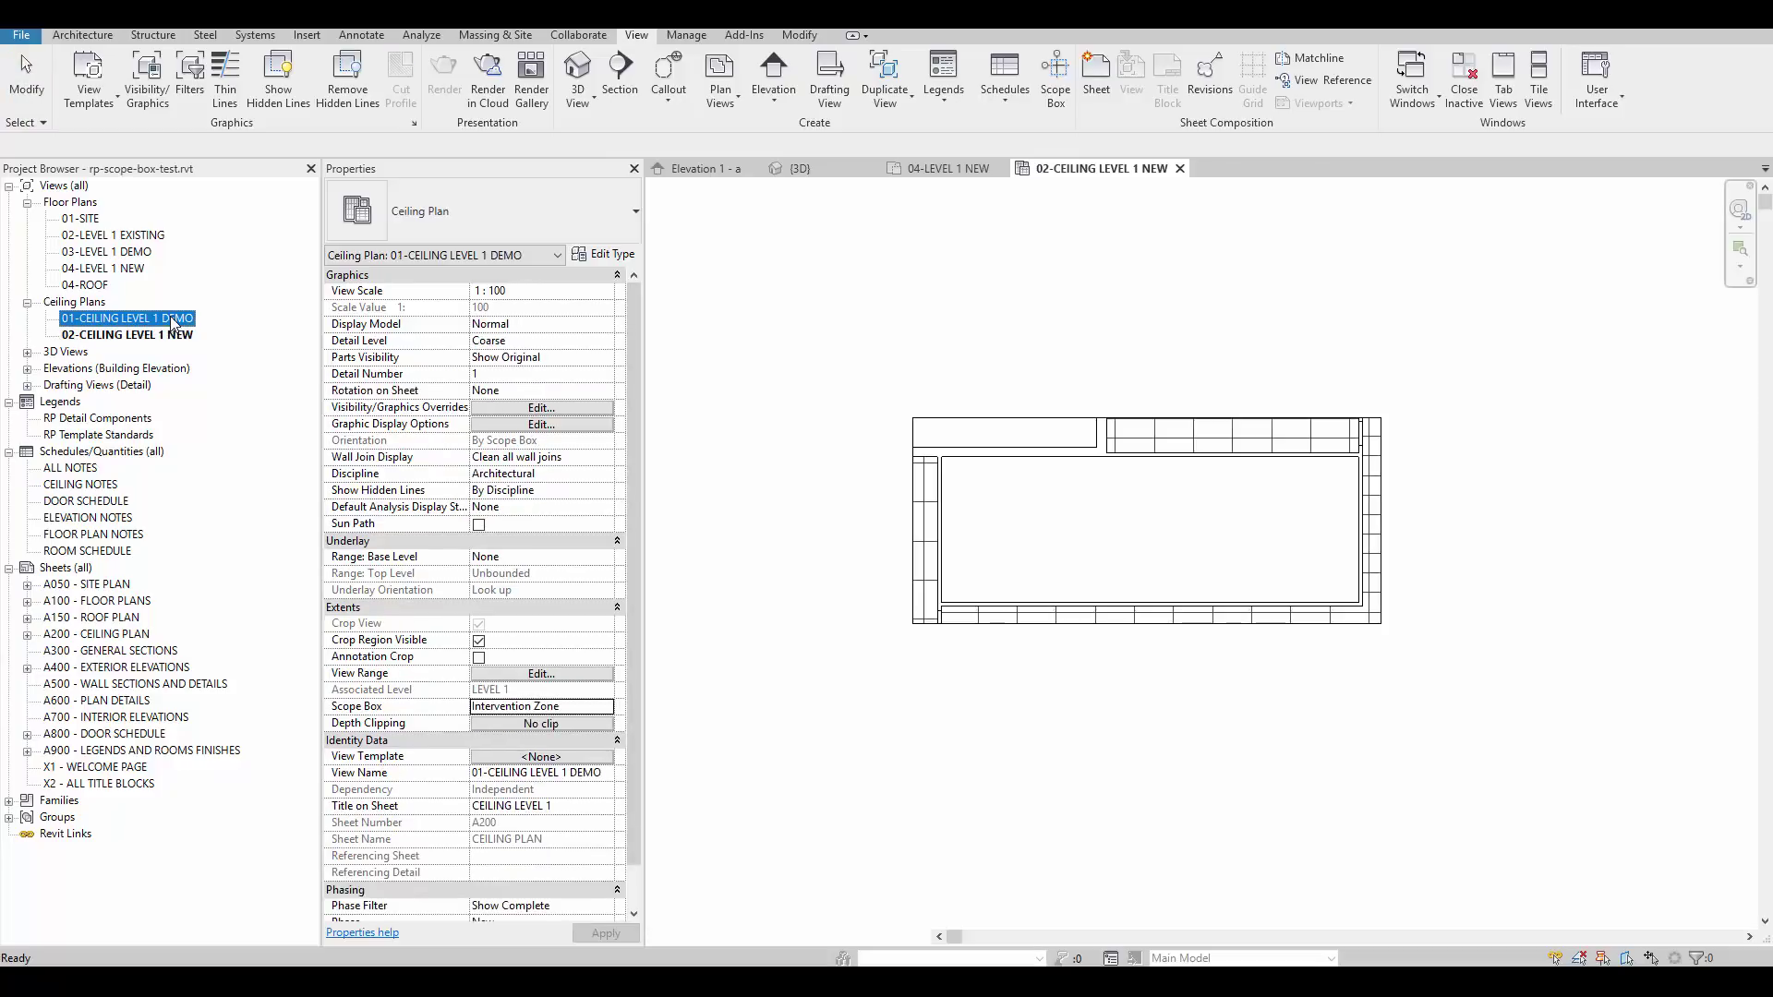
left_click(138, 252)
double_click(139, 252)
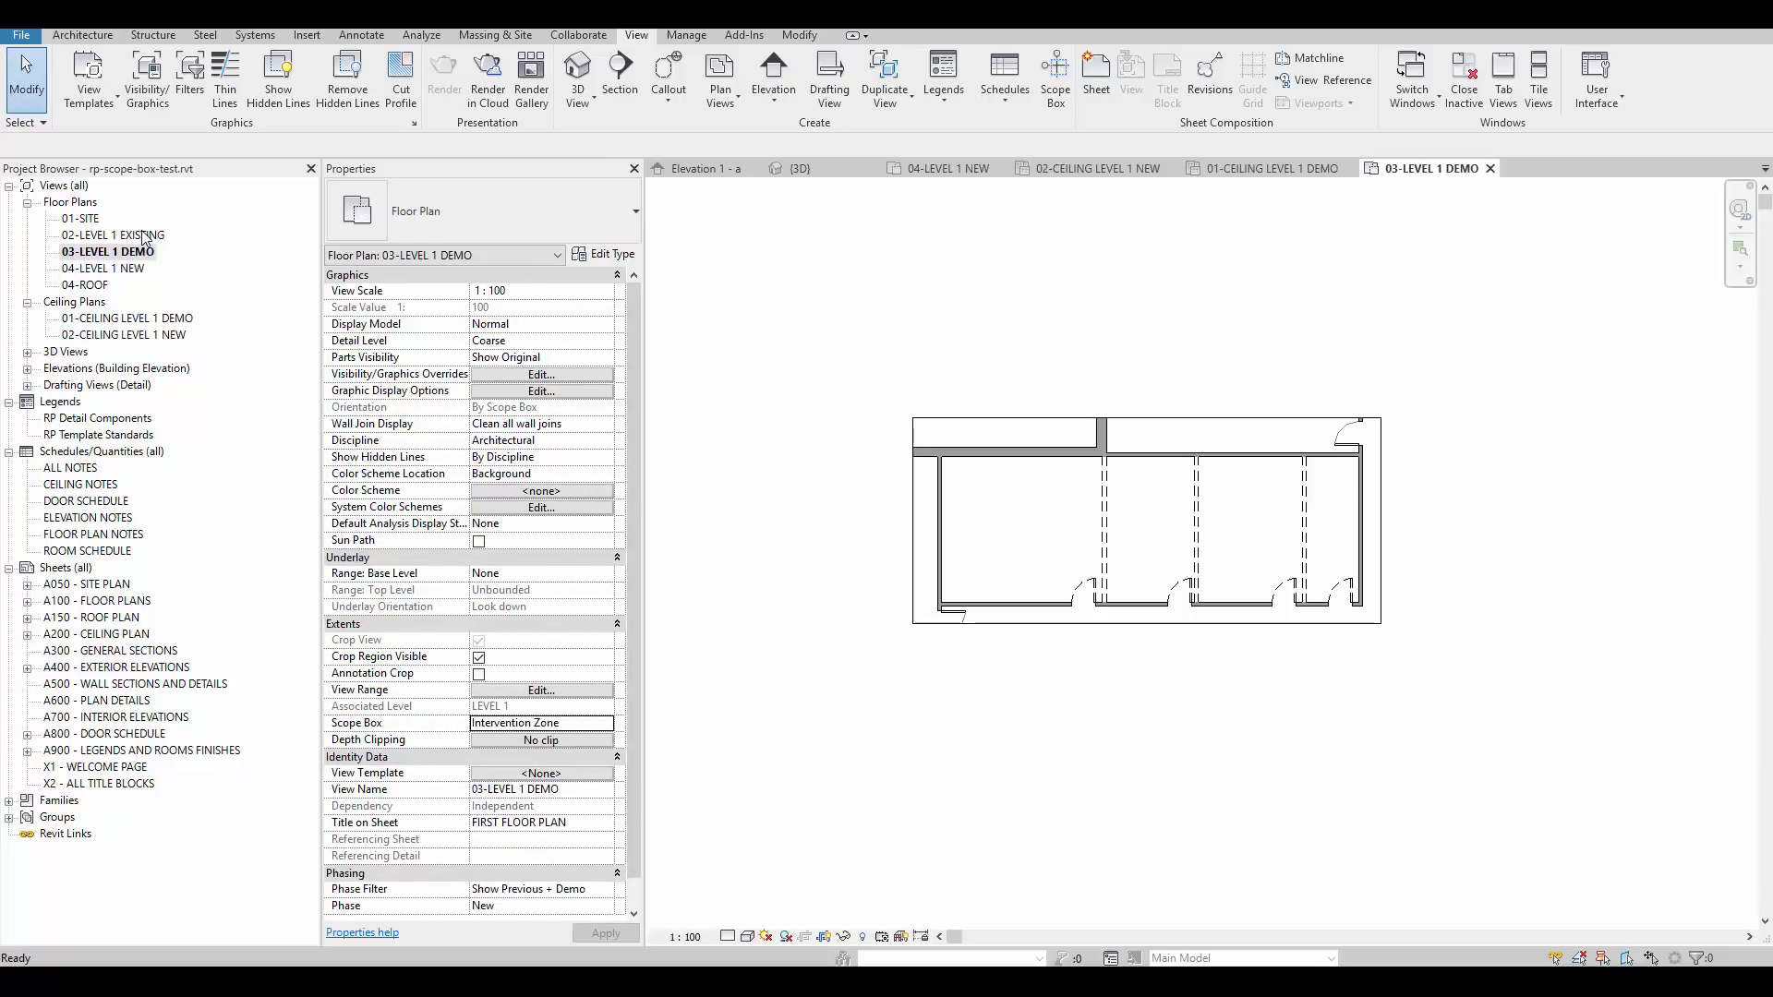
left_click(143, 237)
double_click(143, 236)
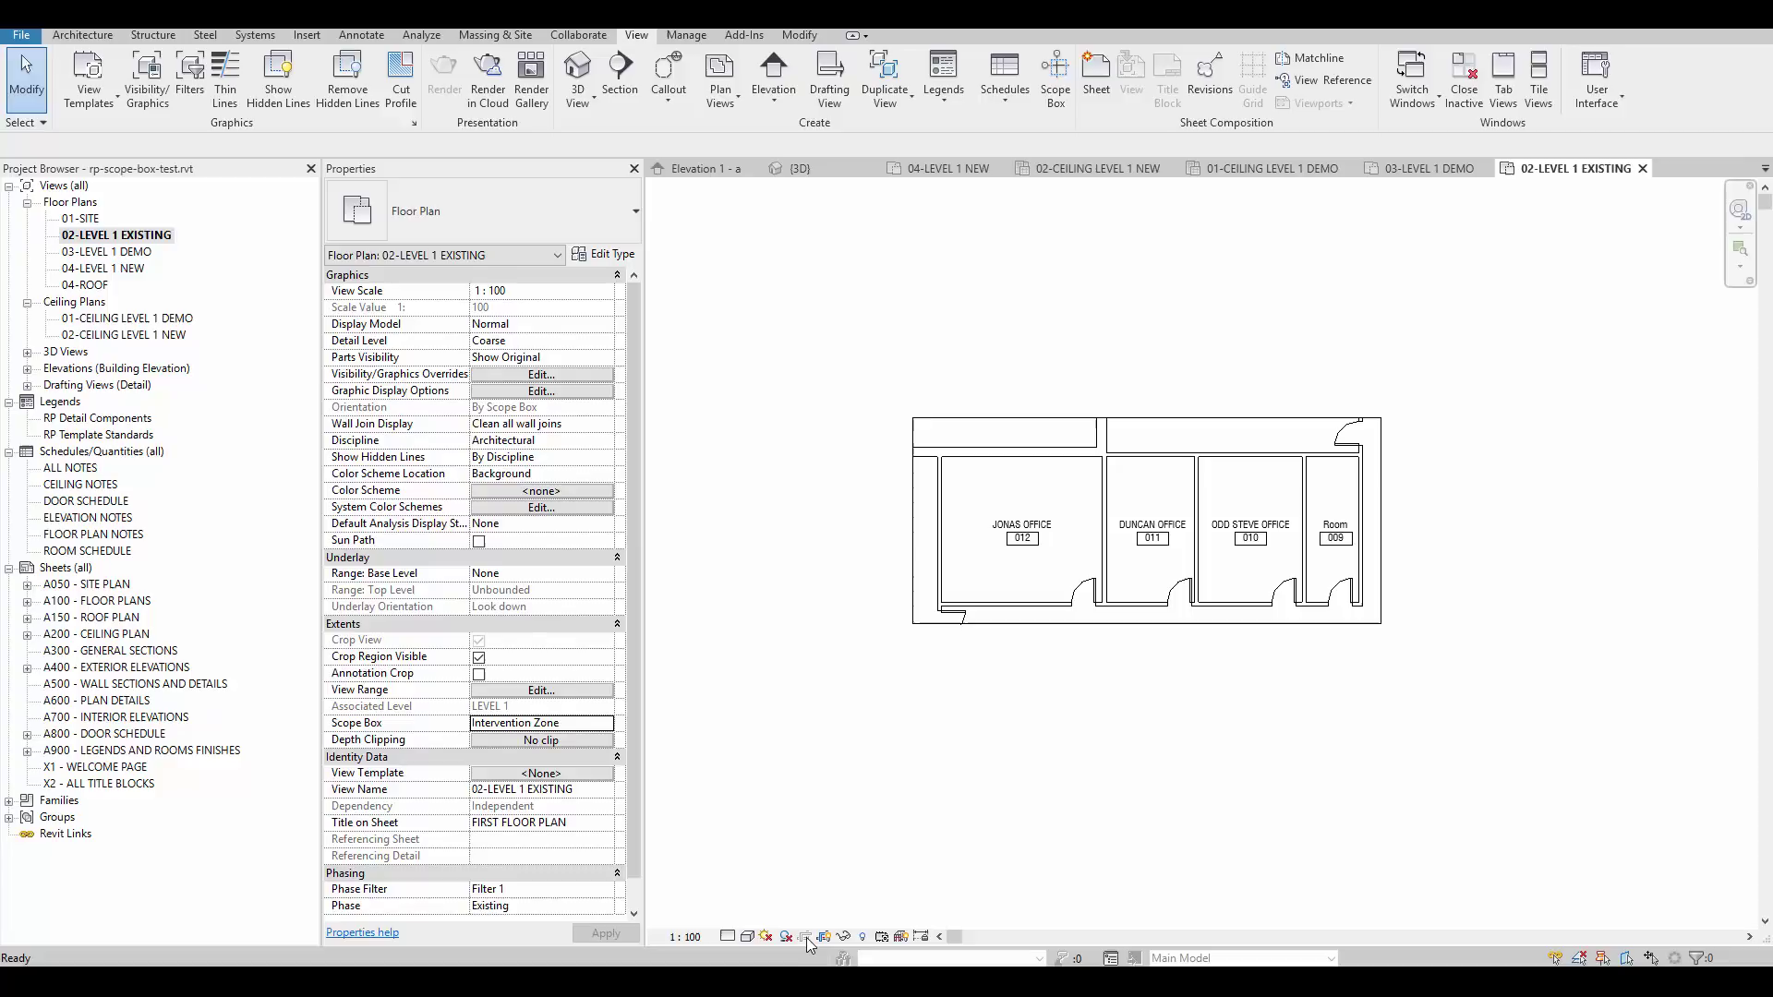
Duplicate the 02-LEVEL 1 EXISTING plan with detailing.
right_click(126, 237)
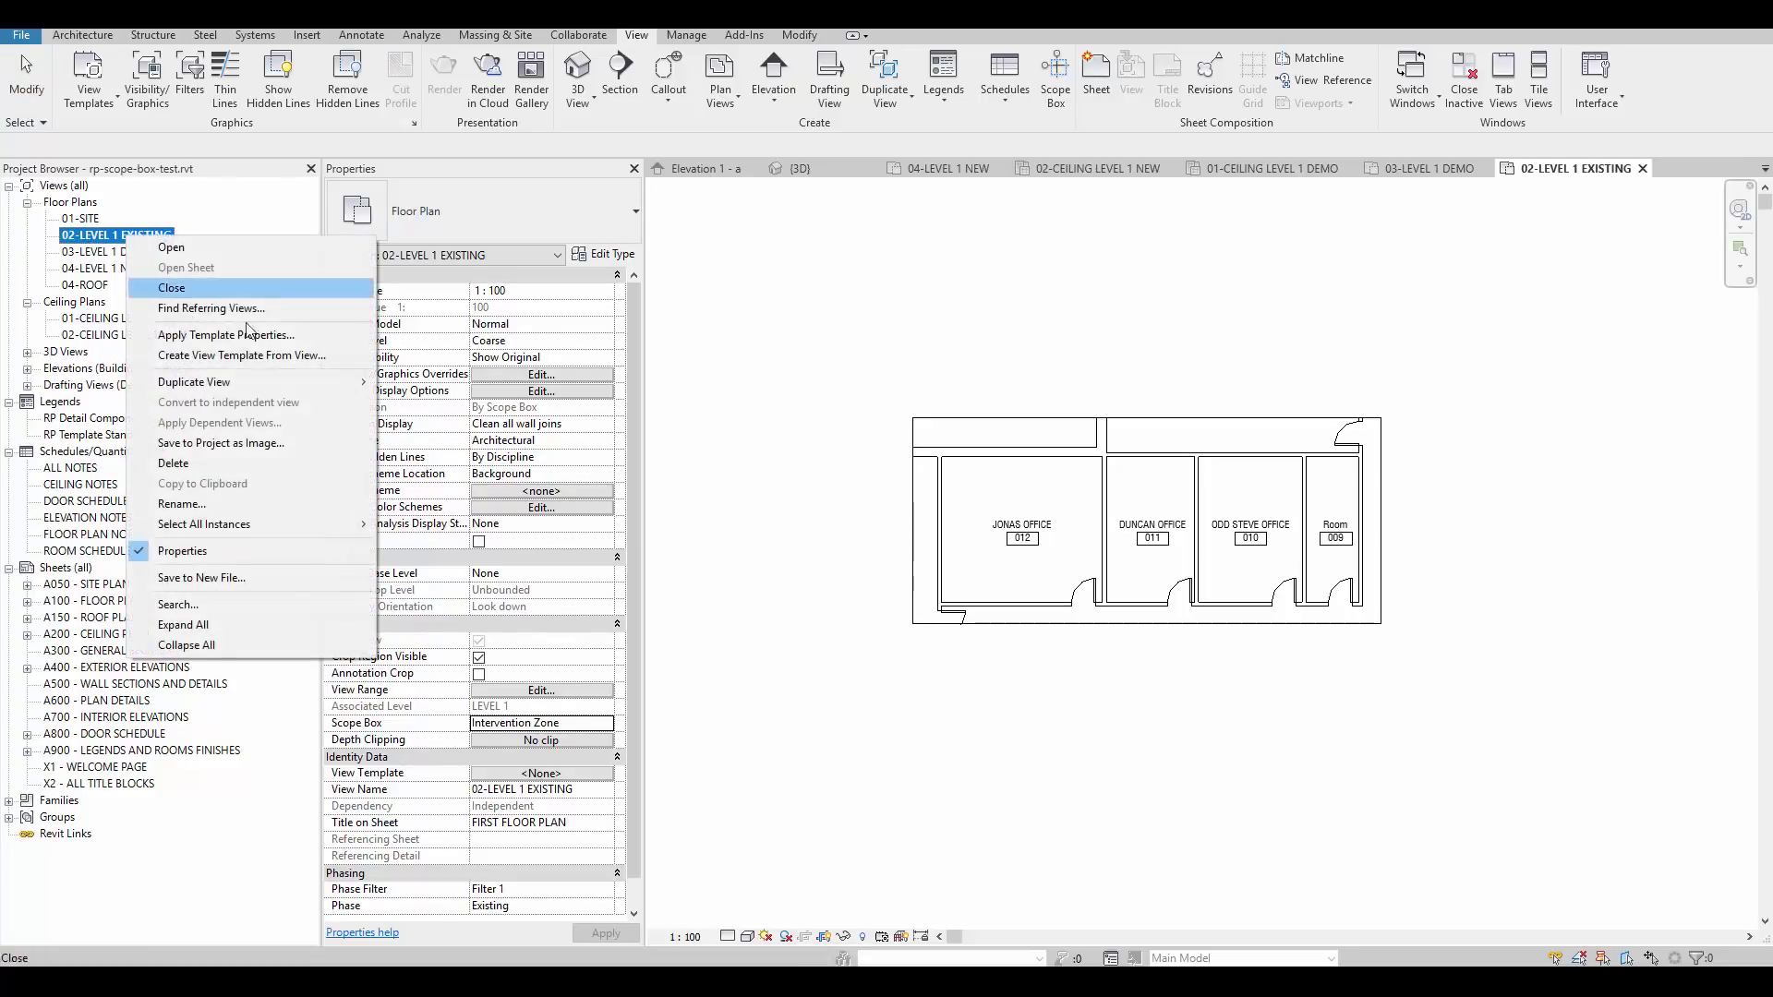
mouse_move(260, 381)
left_click(453, 403)
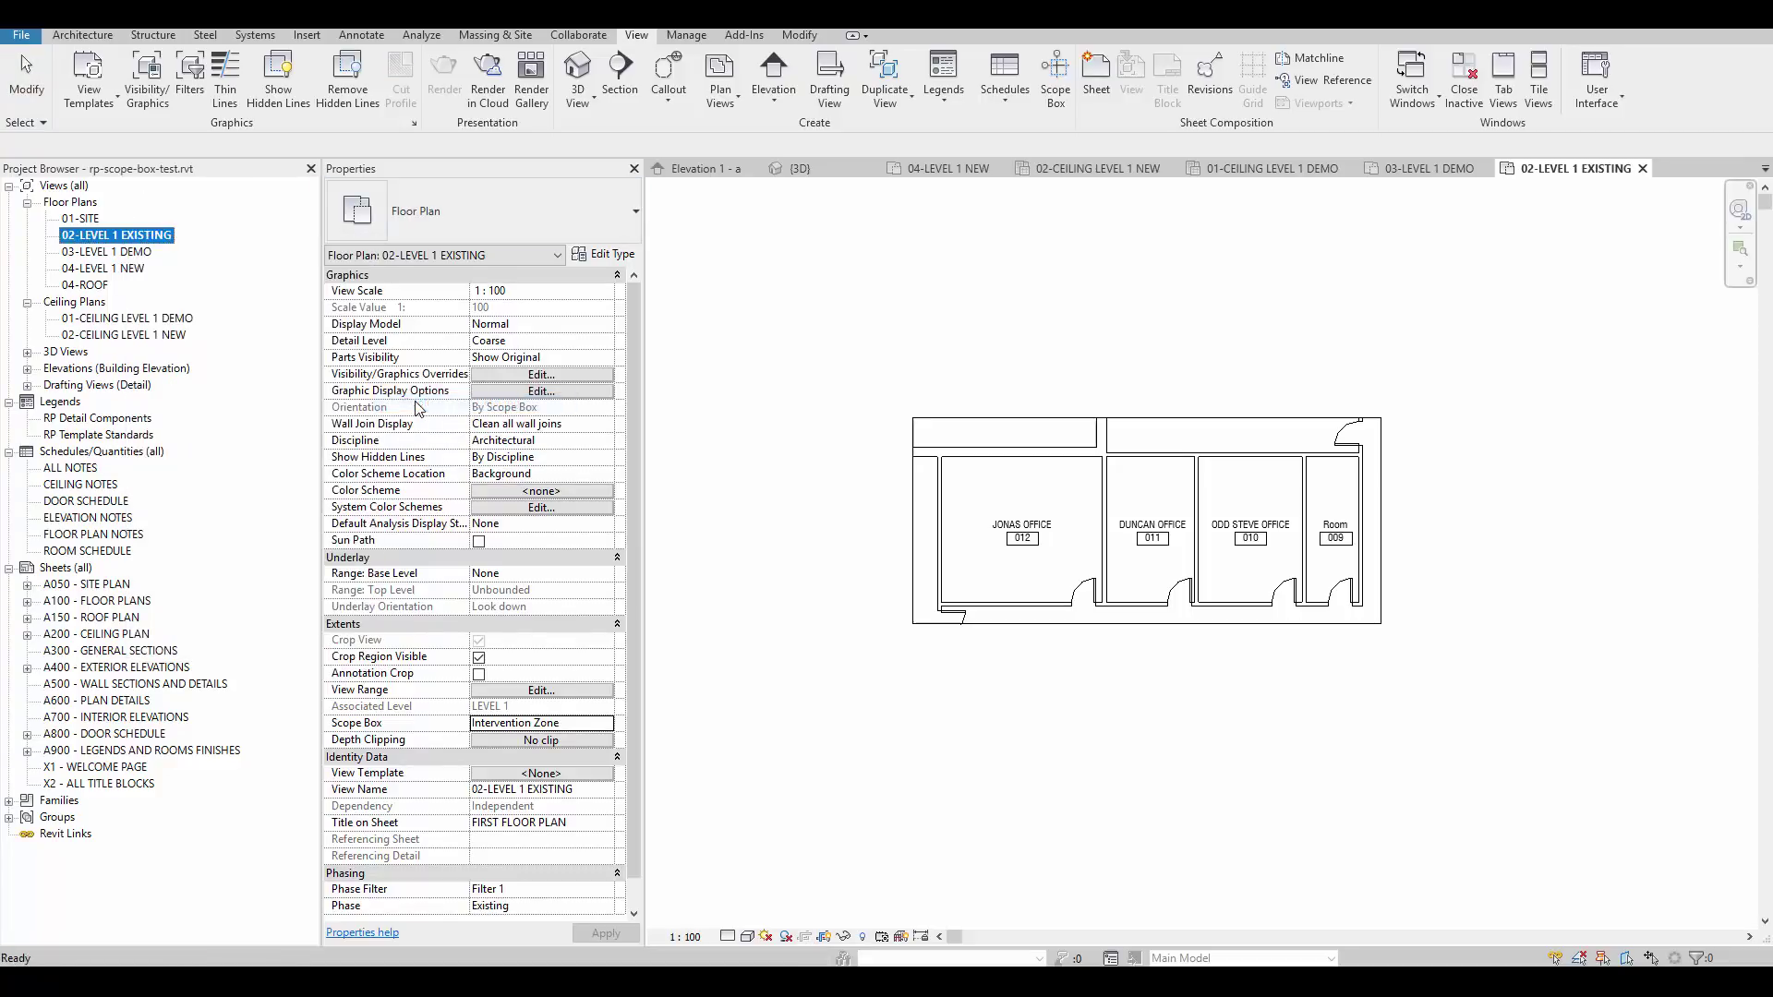
Rename the duplicated view to 02-LEVEL 1 EXISTING ALL.
right_click(192, 257)
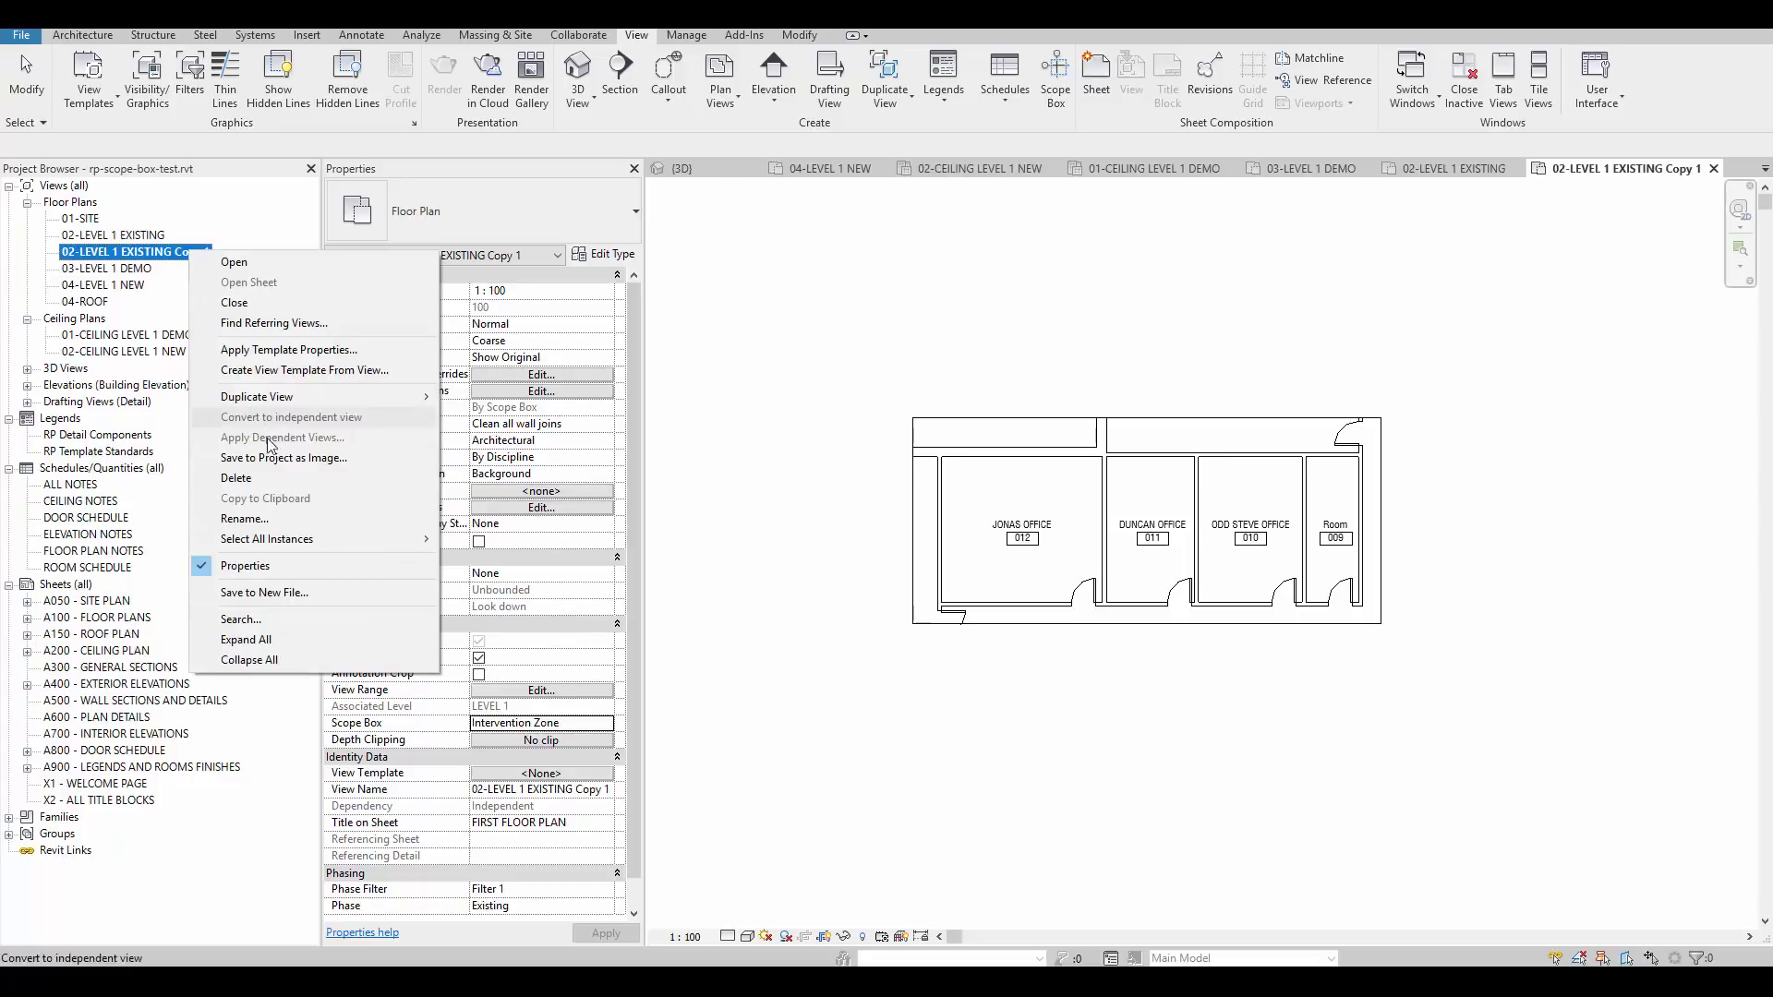
left_click(277, 524)
left_click_drag(208, 252, 170, 251)
type("ALL")
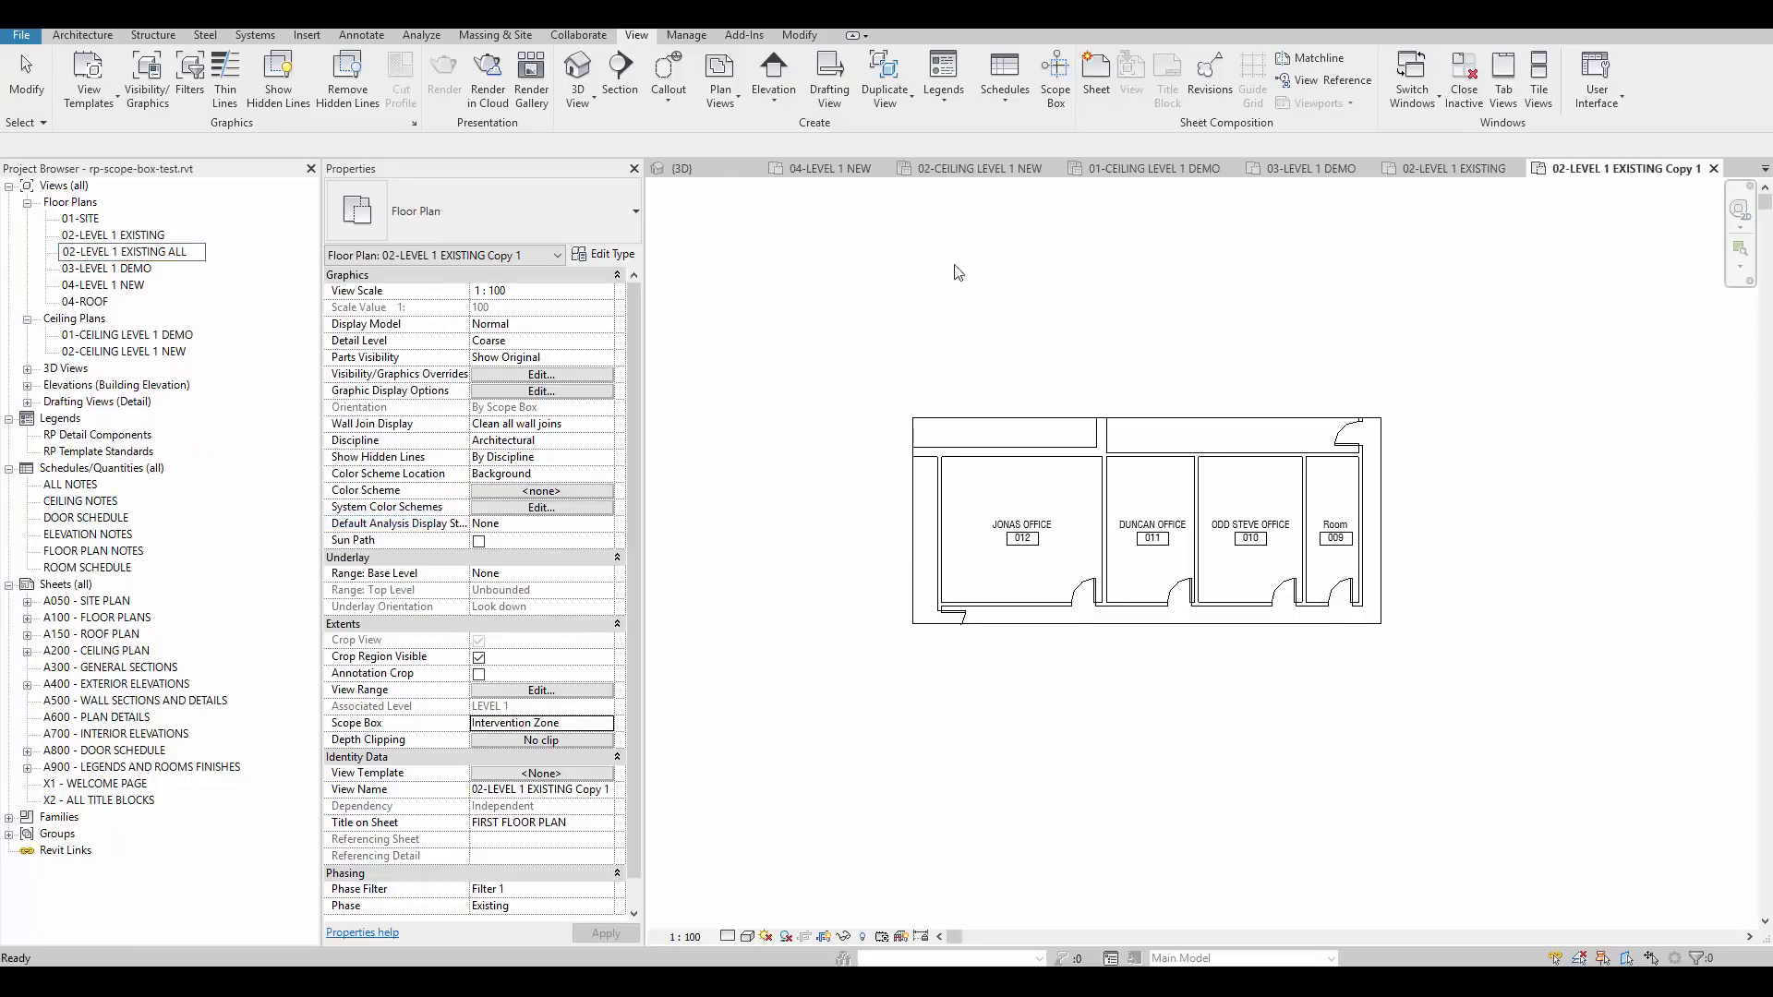
left_click(937, 274)
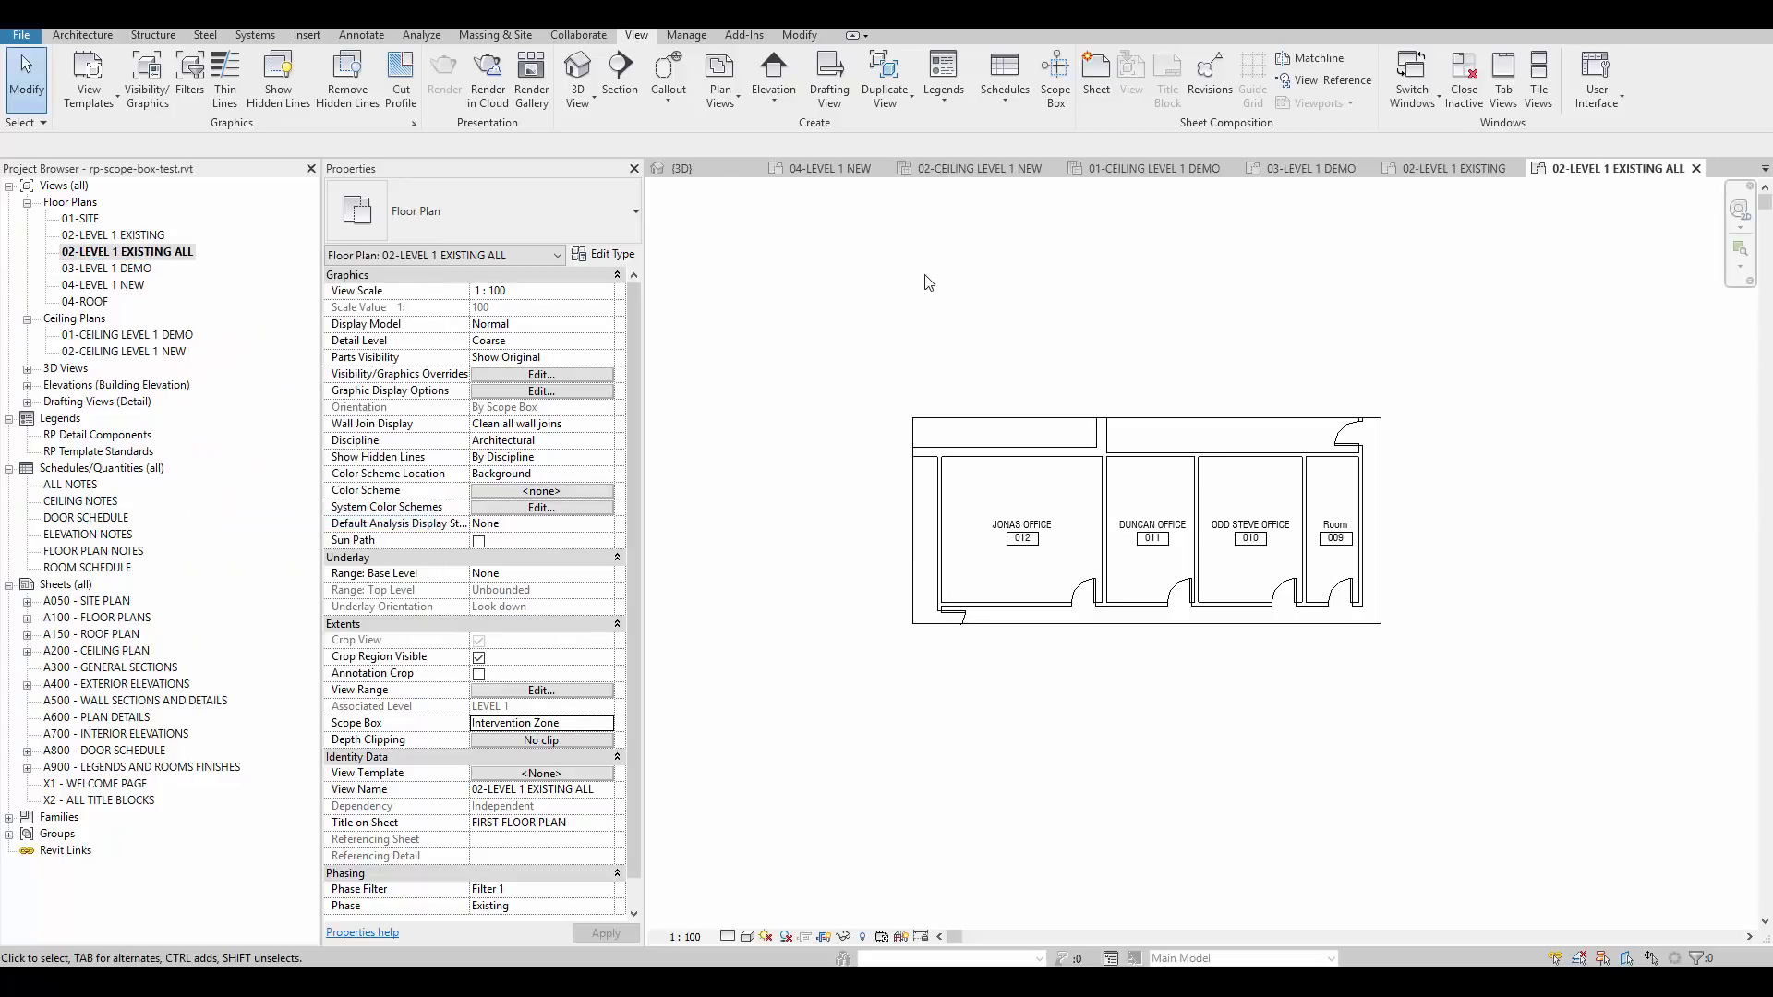
Set the view's Scope Box to None and turn off Crop View.
left_click(596, 724)
left_click(518, 740)
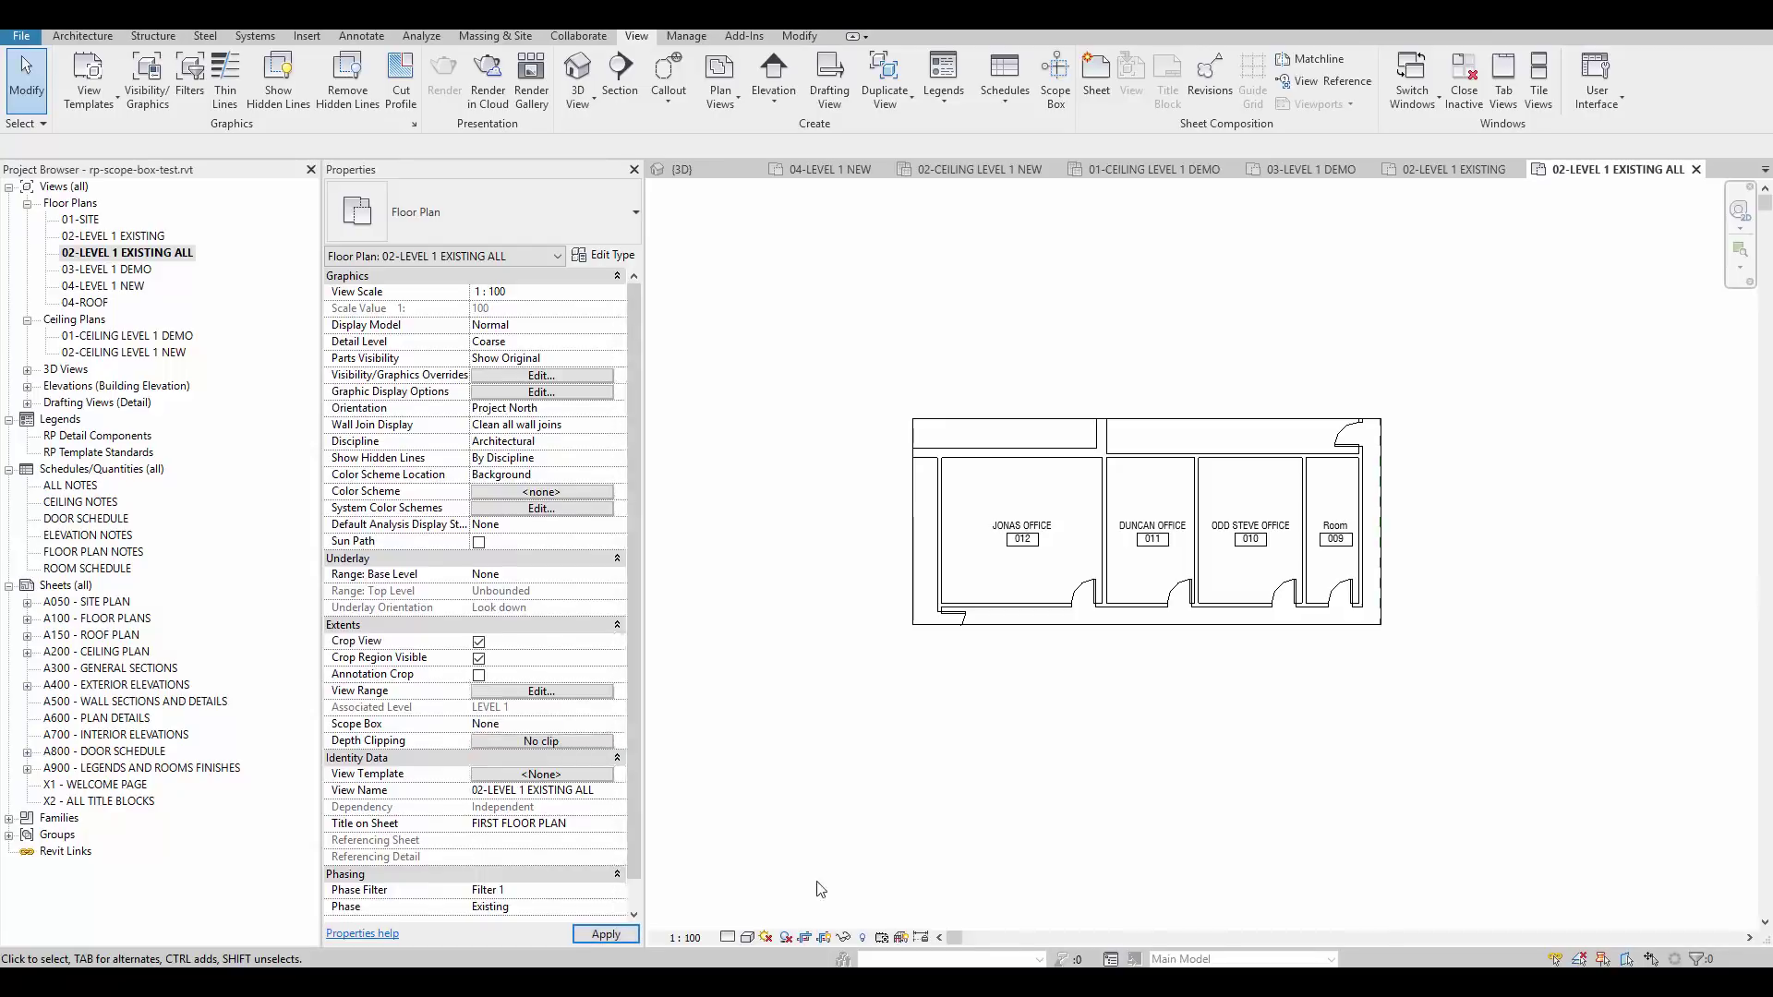
left_click(809, 938)
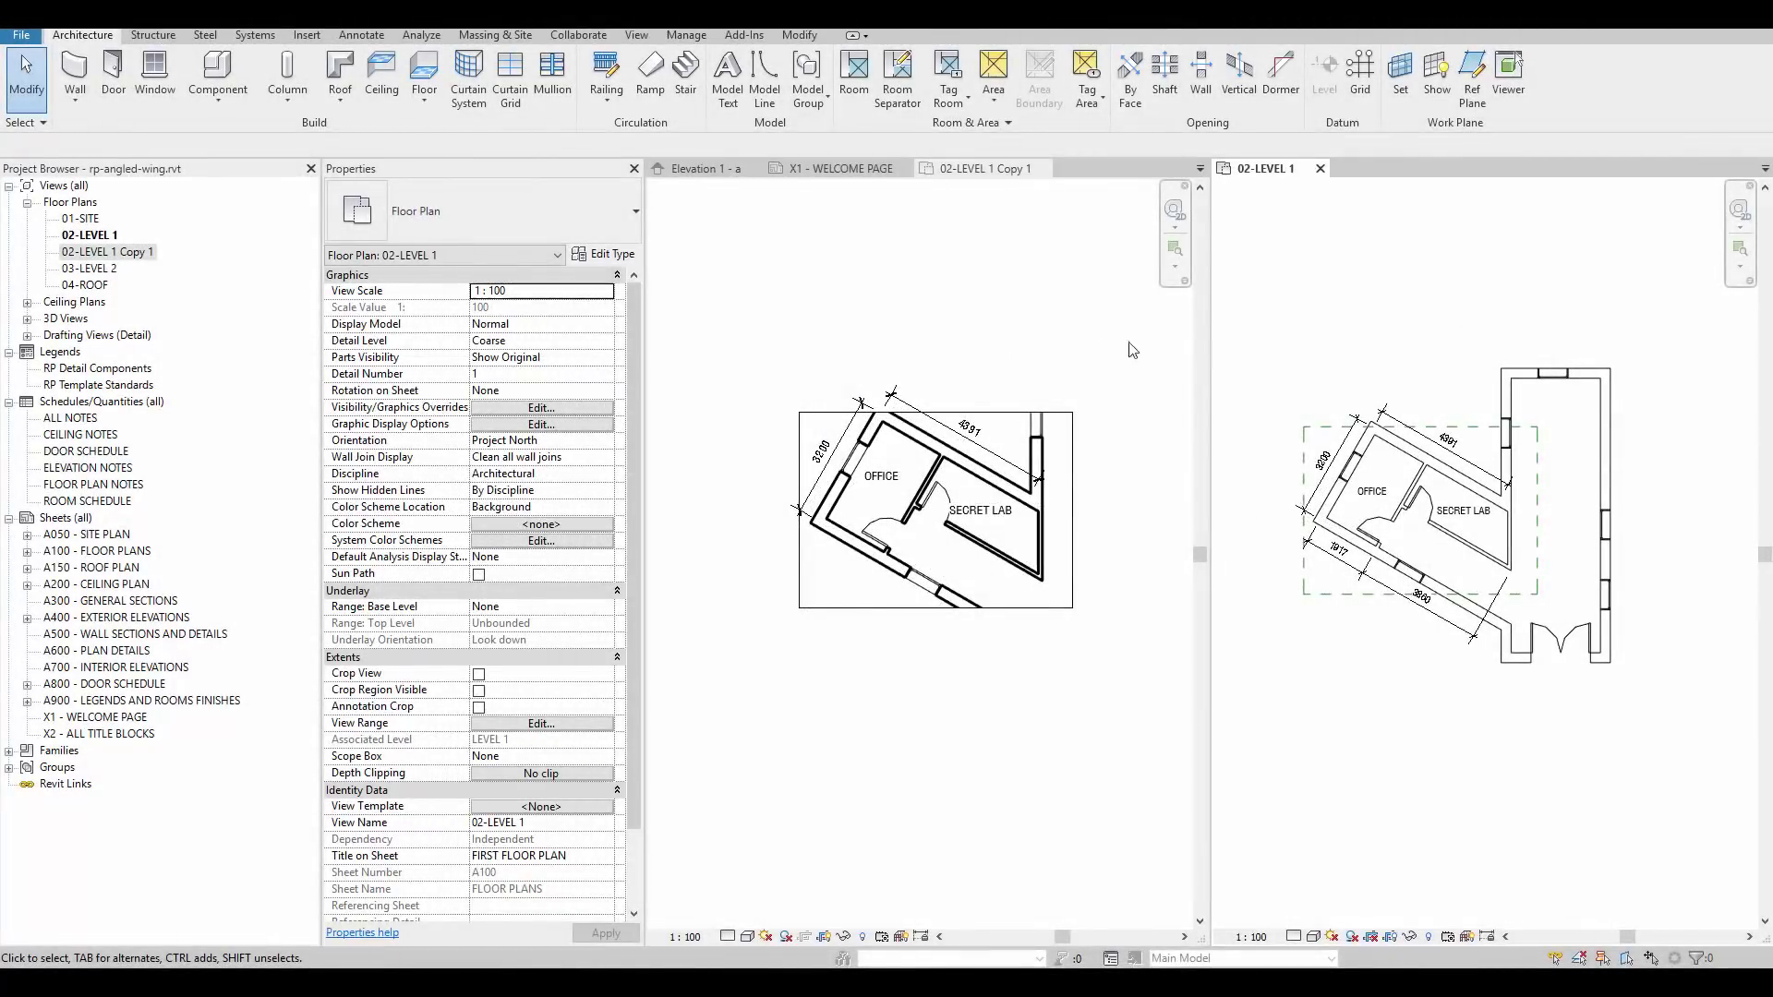
Rotate the Angled Wing scope box 30° using RO.
left_click(1469, 432)
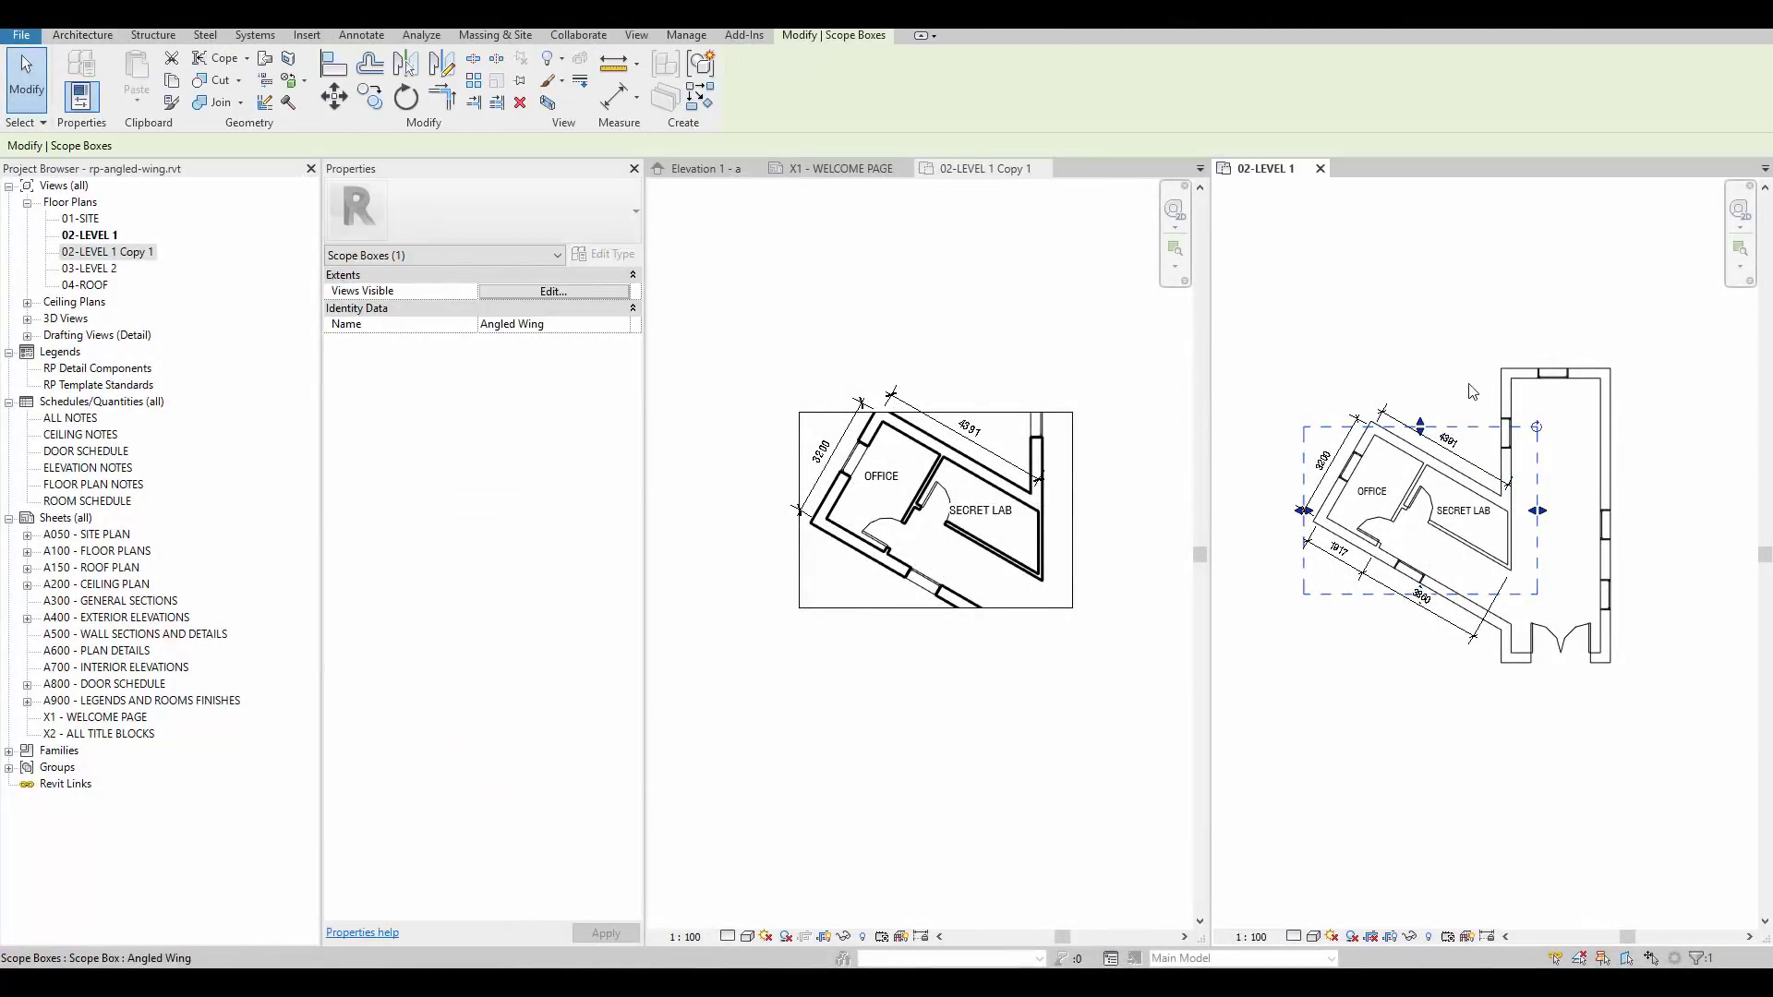
key("r")
key("o")
left_click(1482, 321)
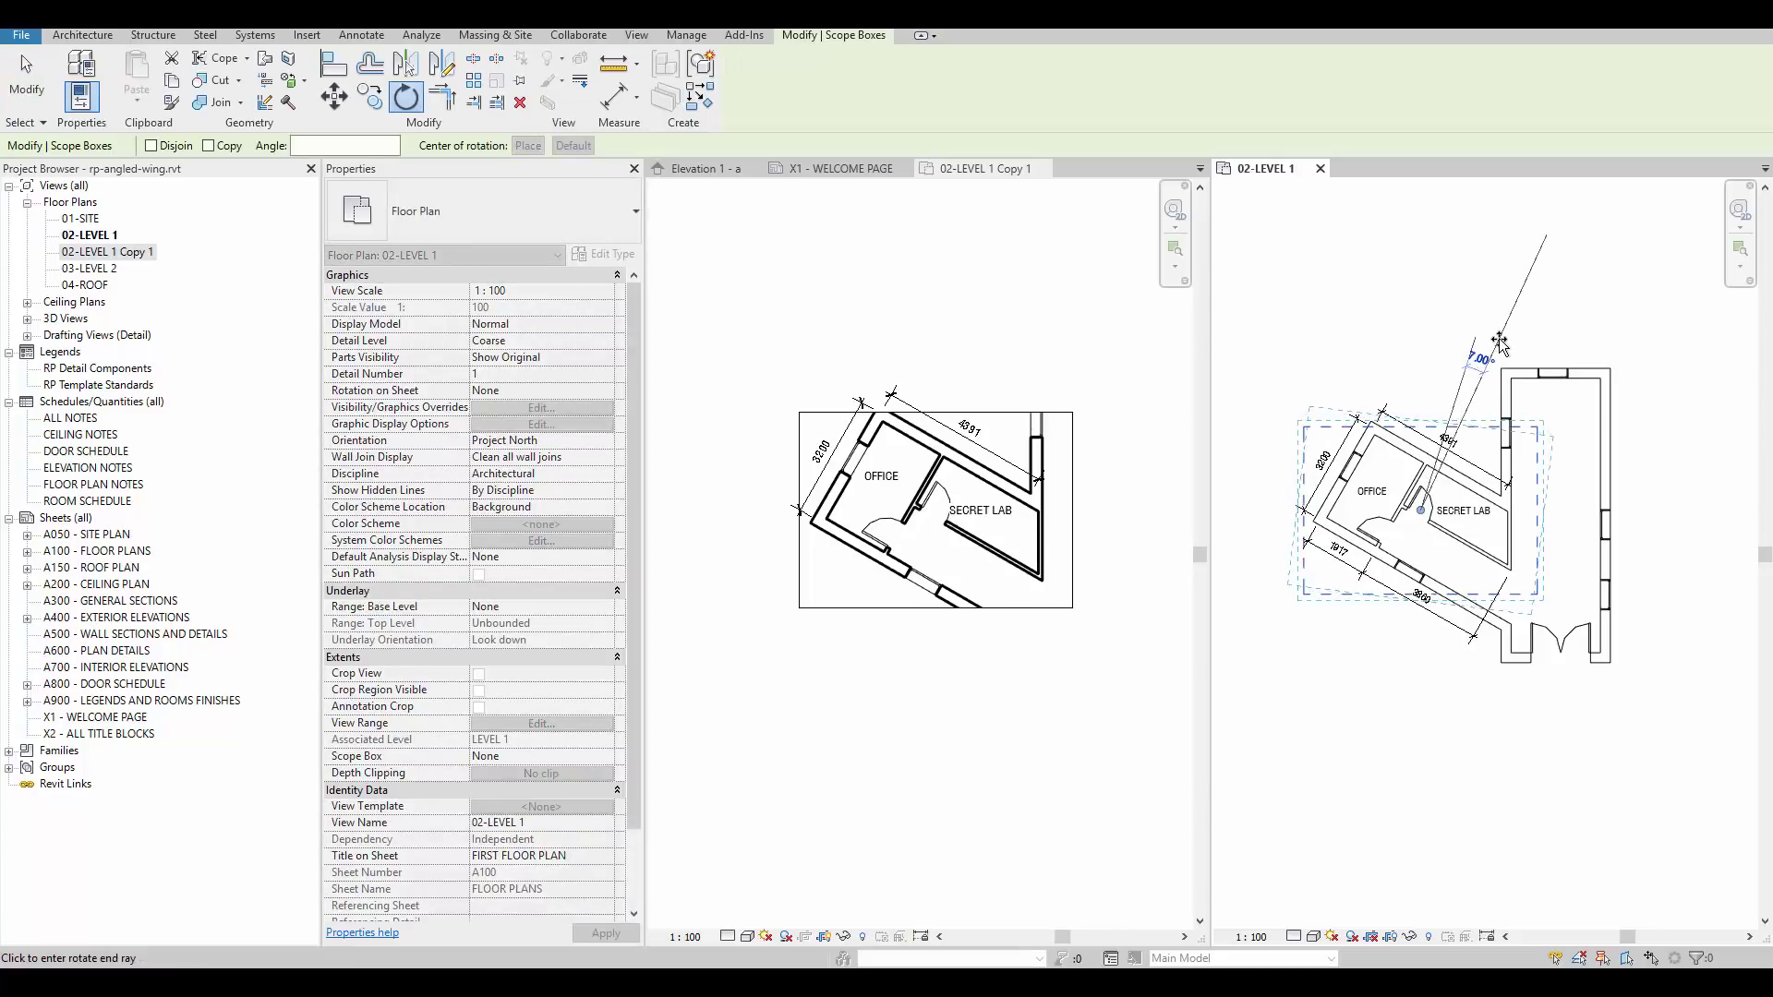
type("30")
key("Return")
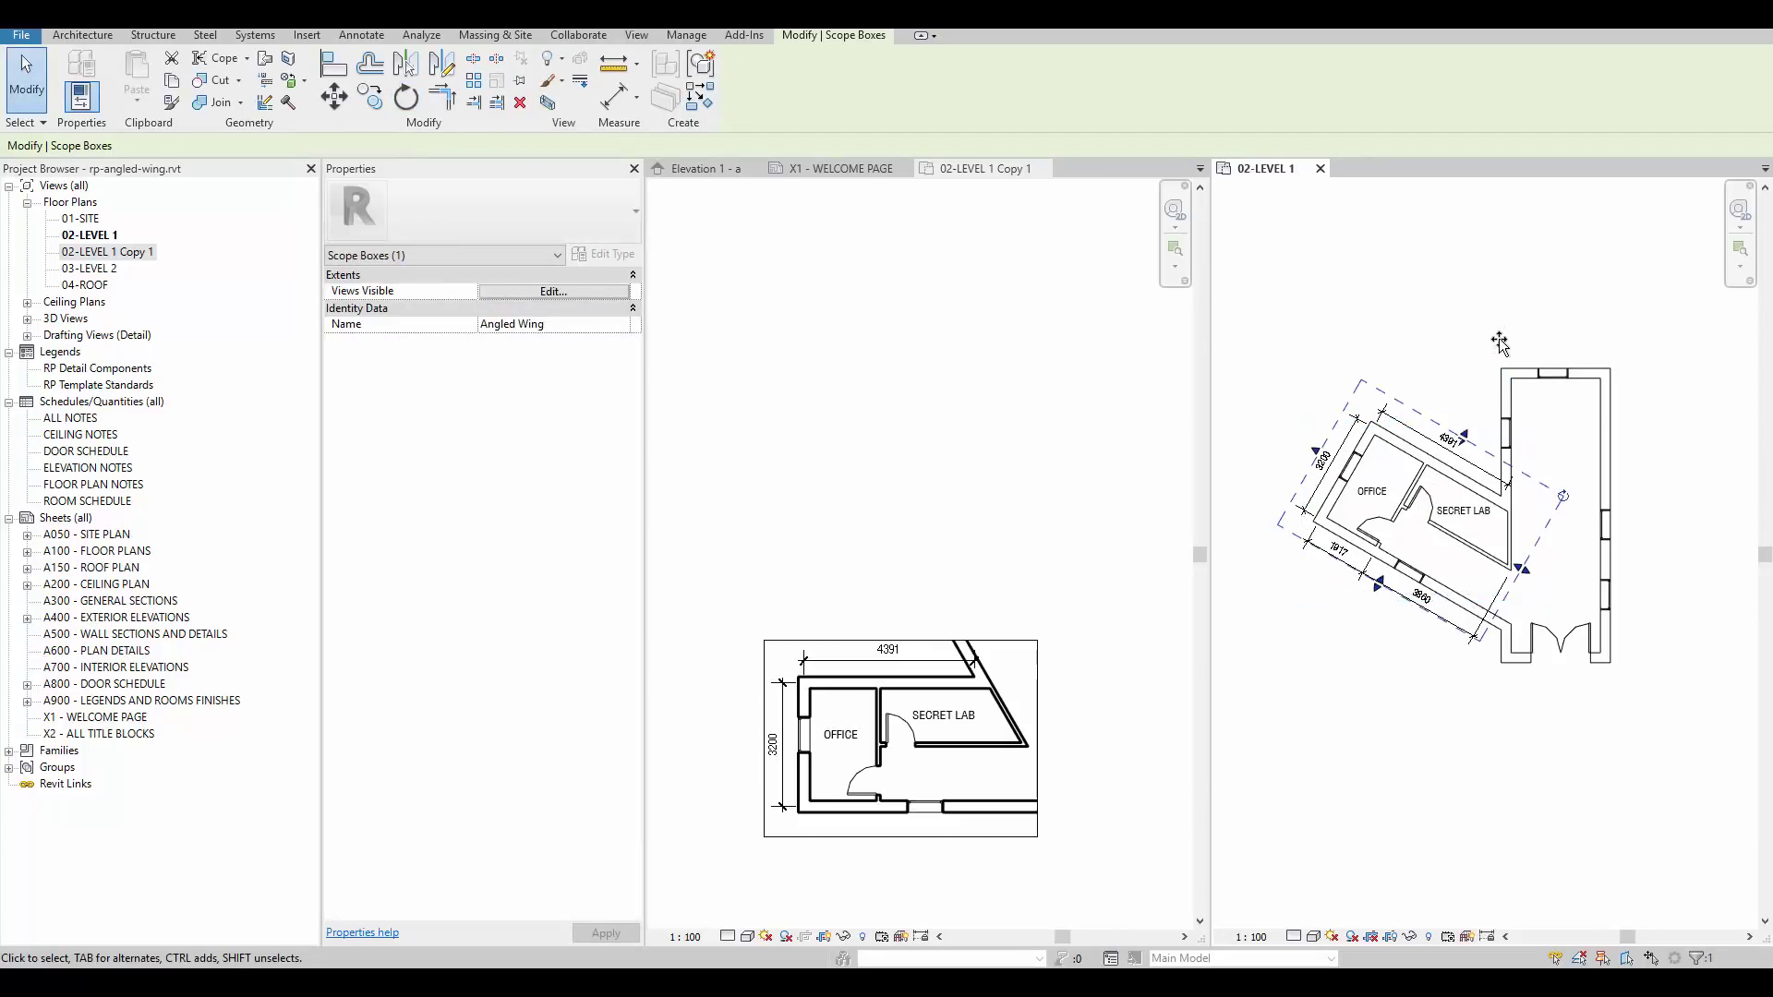
In 02-LEVEL 1 Copy 1, set Scope Box to None and turn off cropping.
left_click(1116, 481)
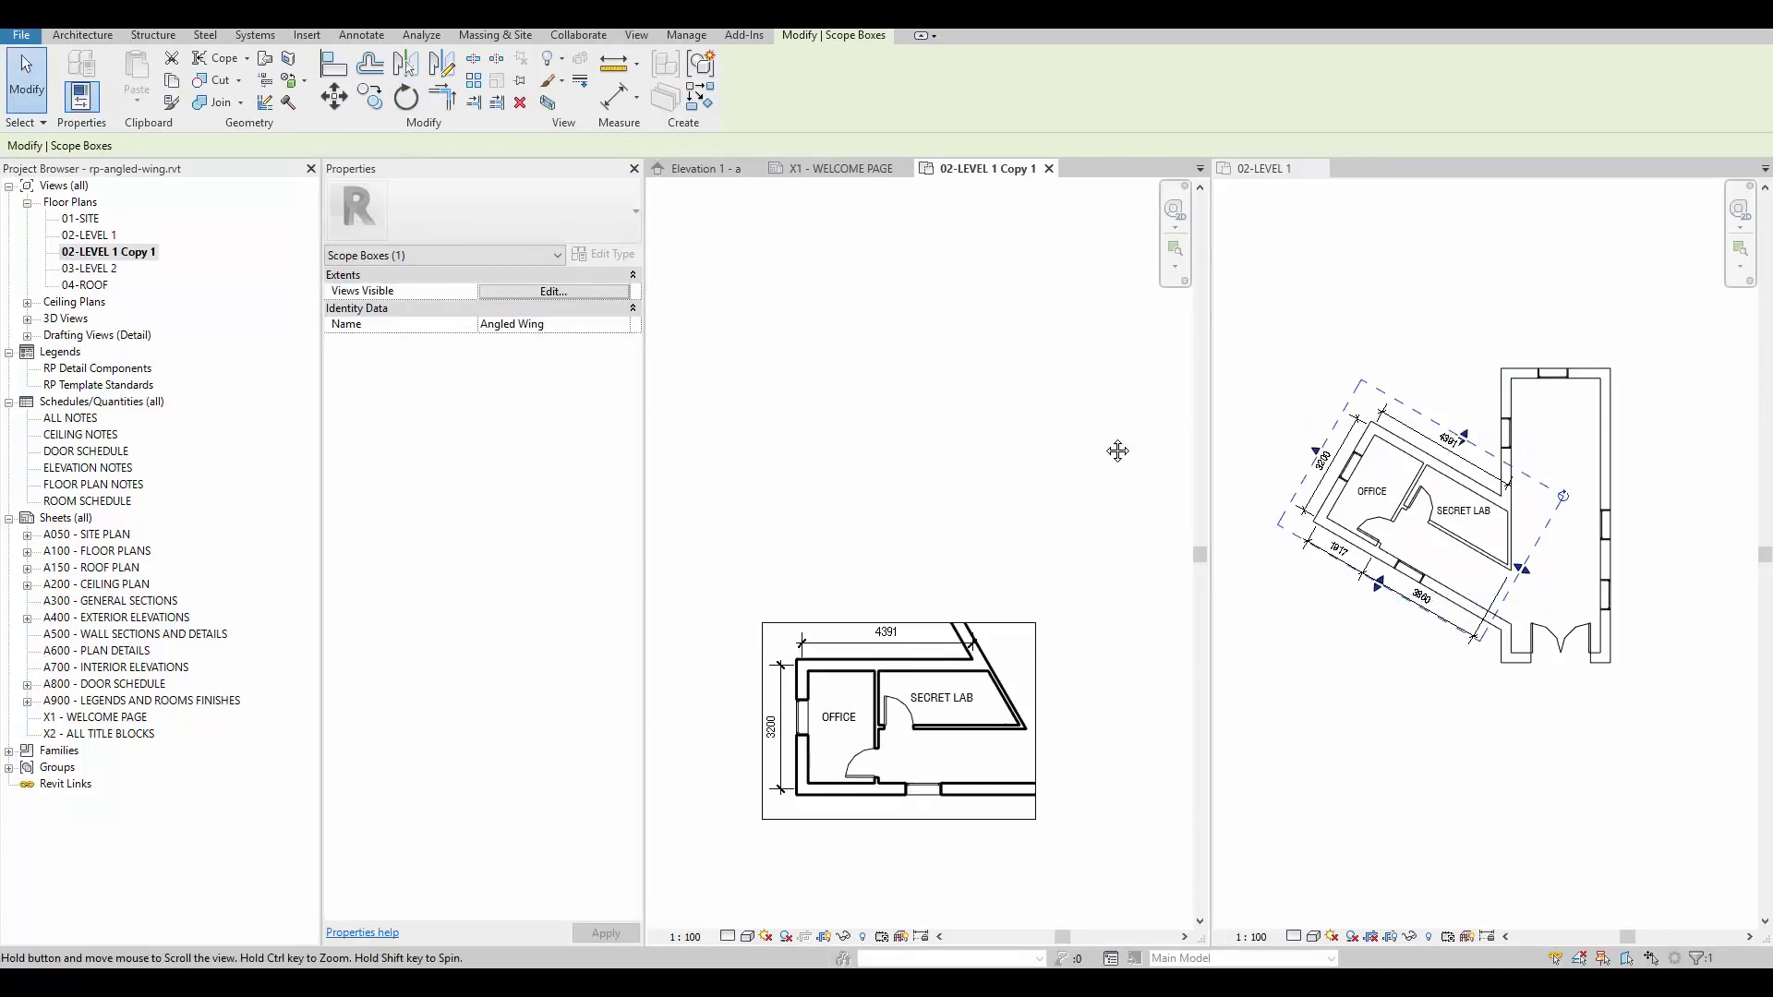
left_click(1111, 390)
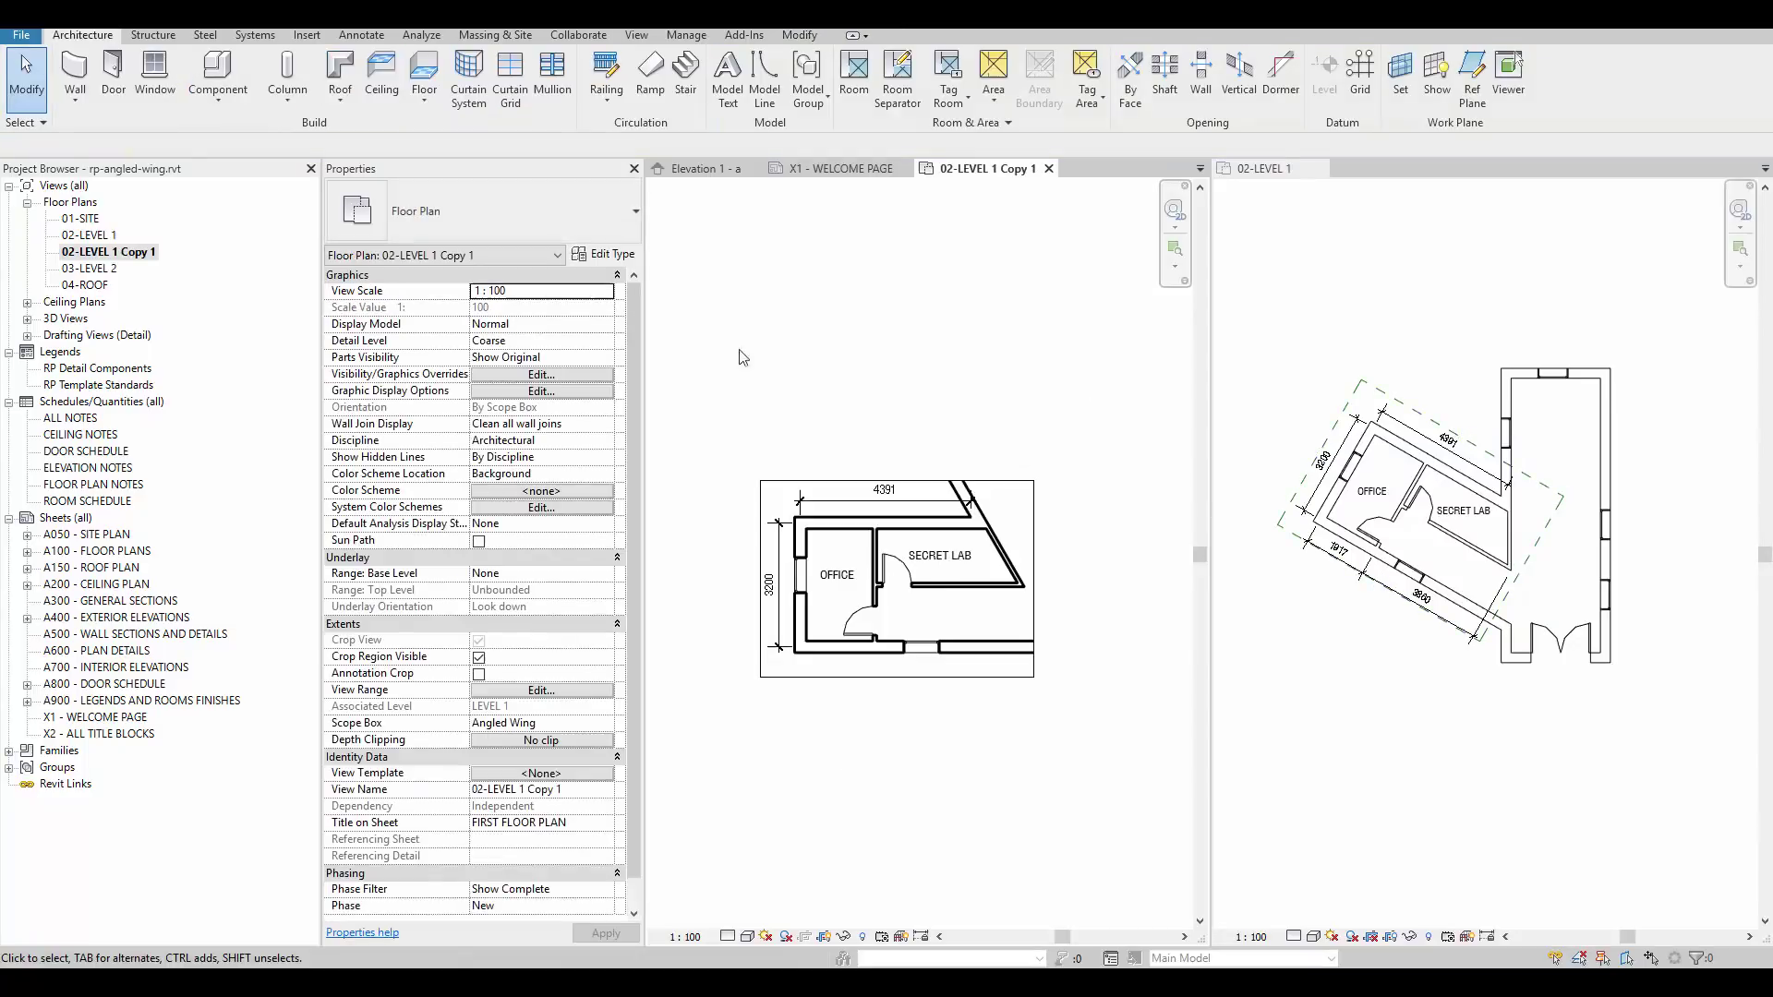
left_click(615, 724)
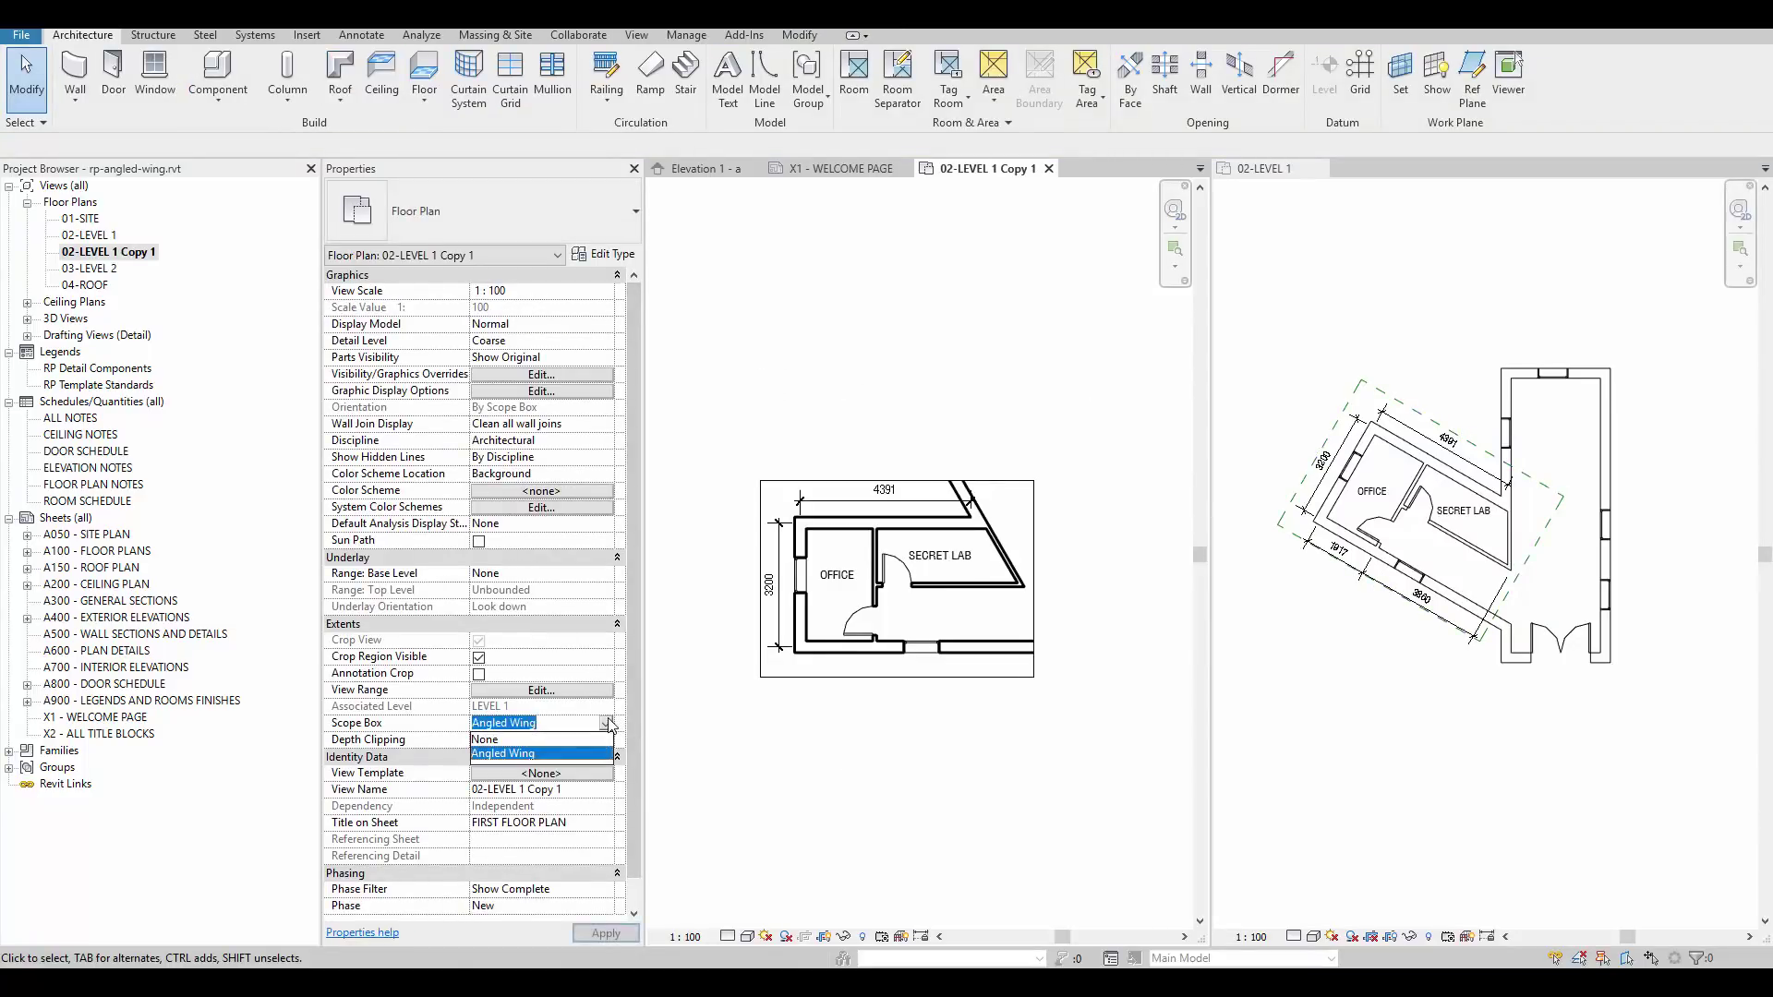
left_click(498, 740)
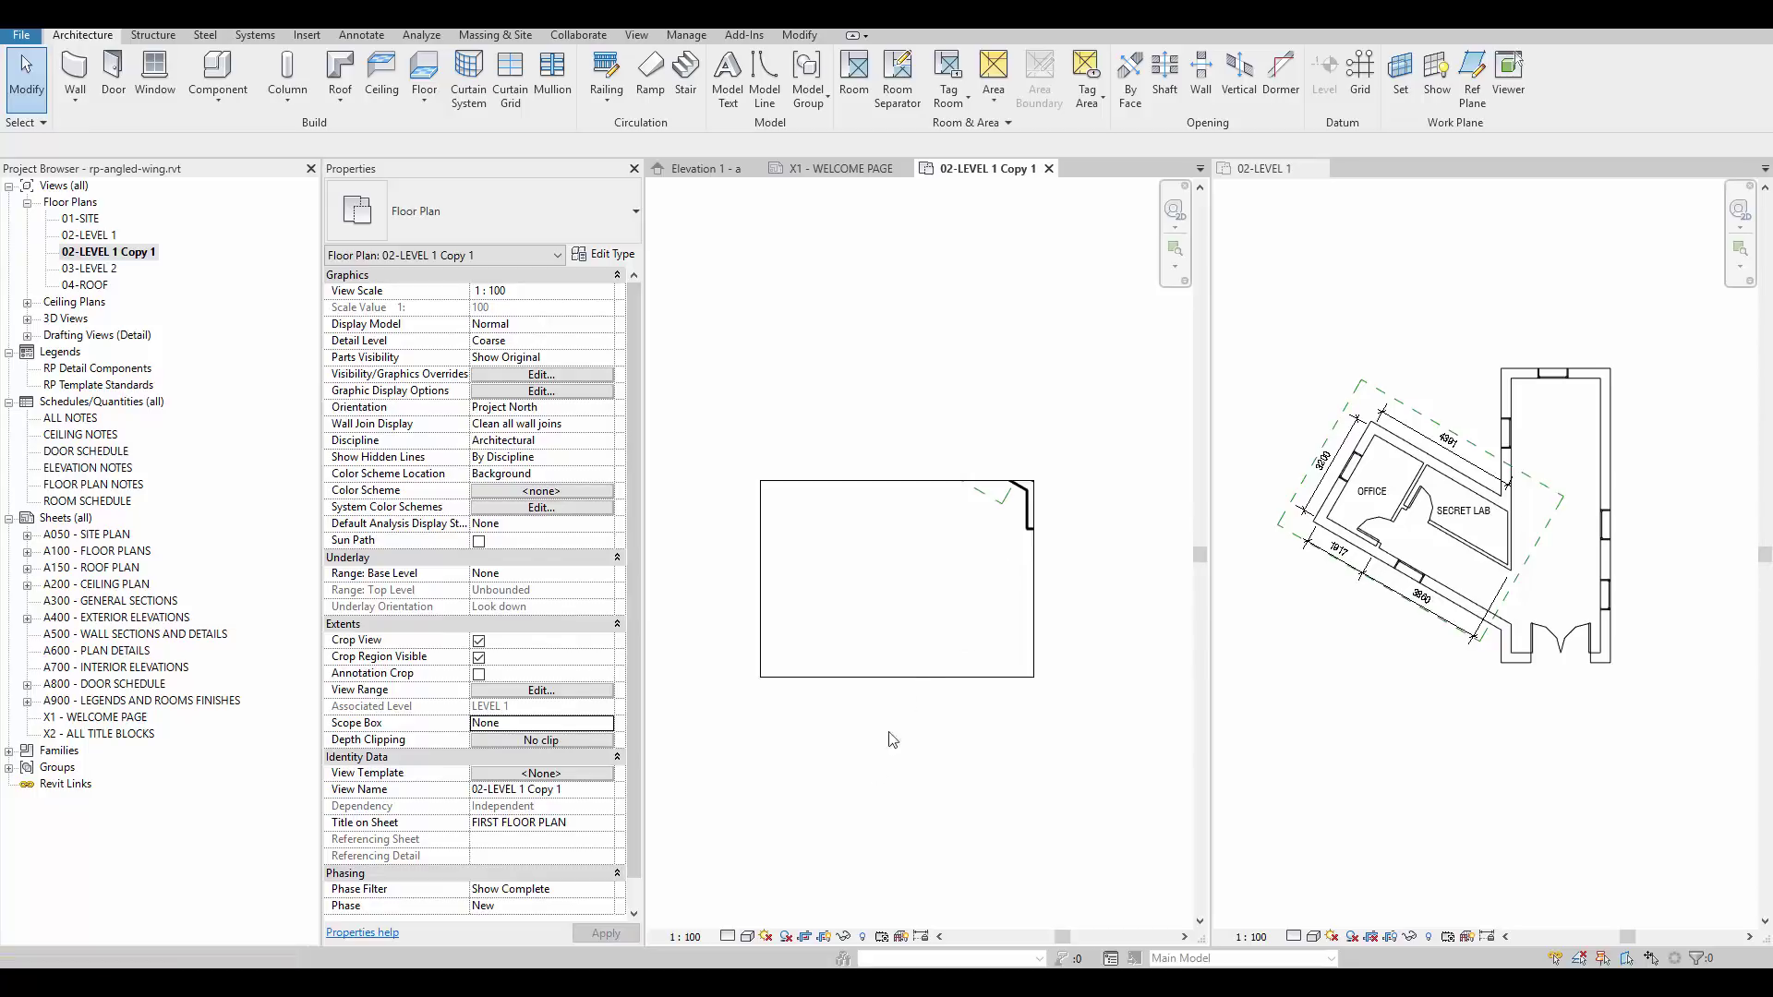
left_click(805, 937)
middle_click_drag(971, 559, 900, 712)
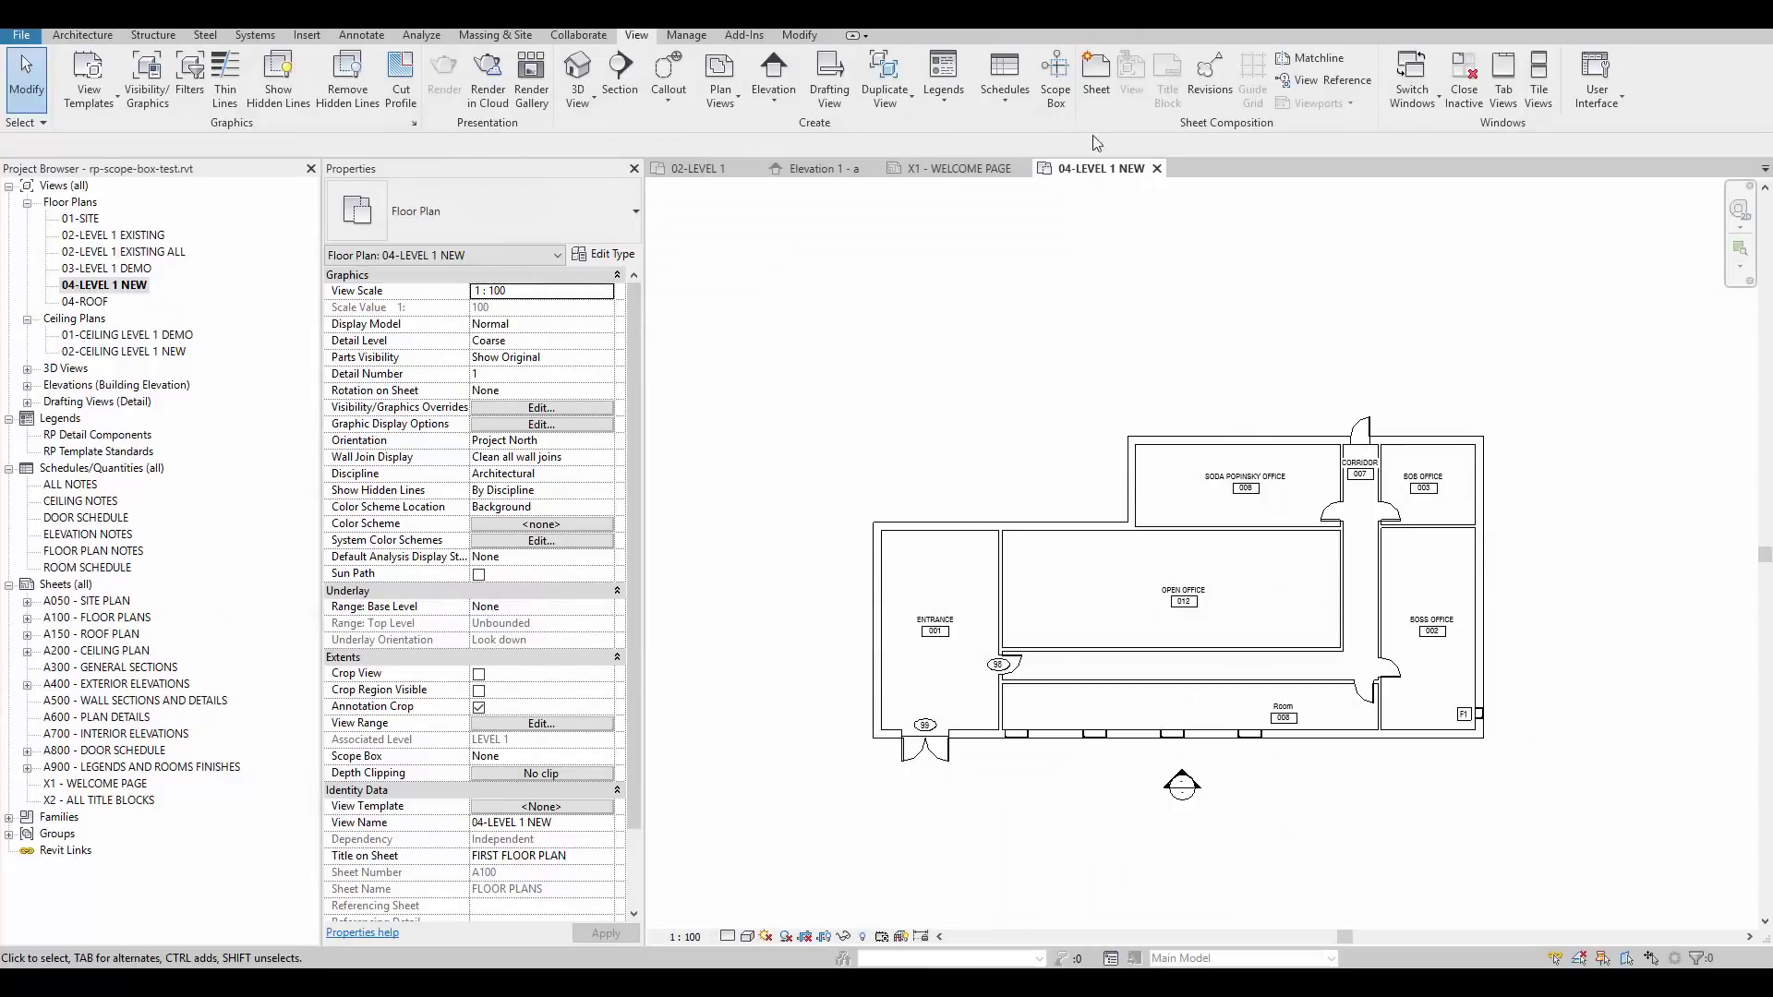
Draw a 4000-high scope box enclosing the whole 04-LEVEL 1 NEW plan.
left_click(1056, 79)
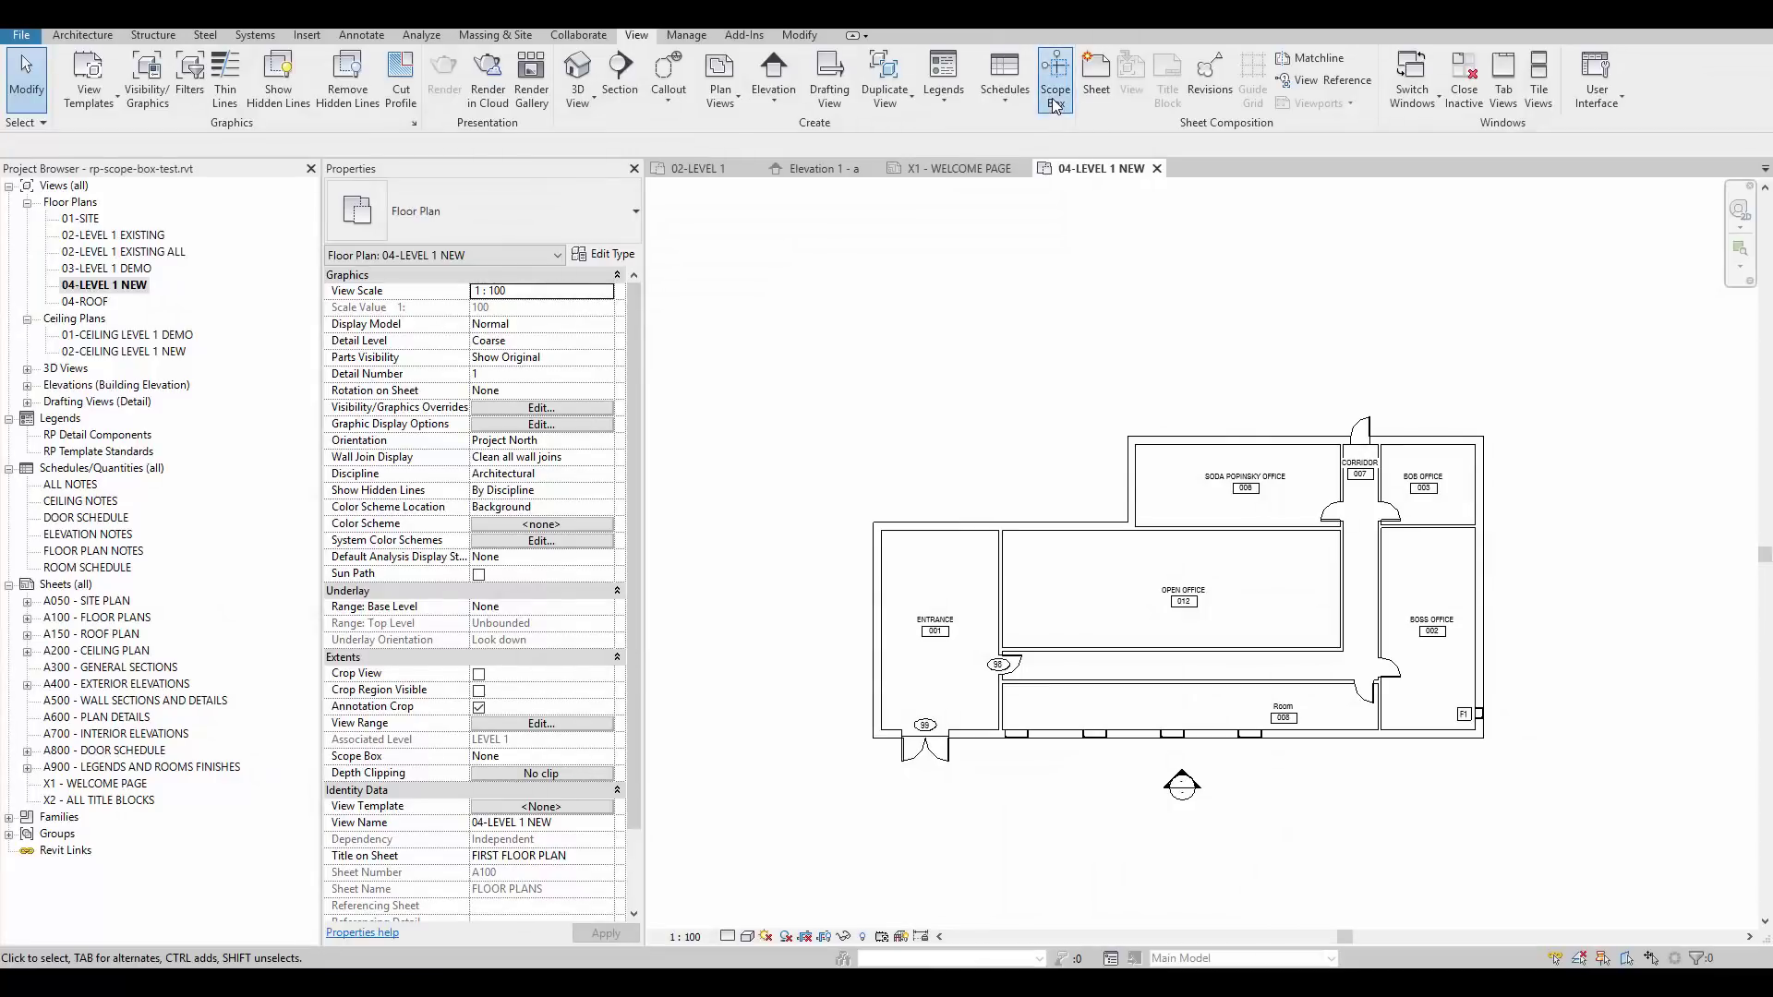
double_click(207, 140)
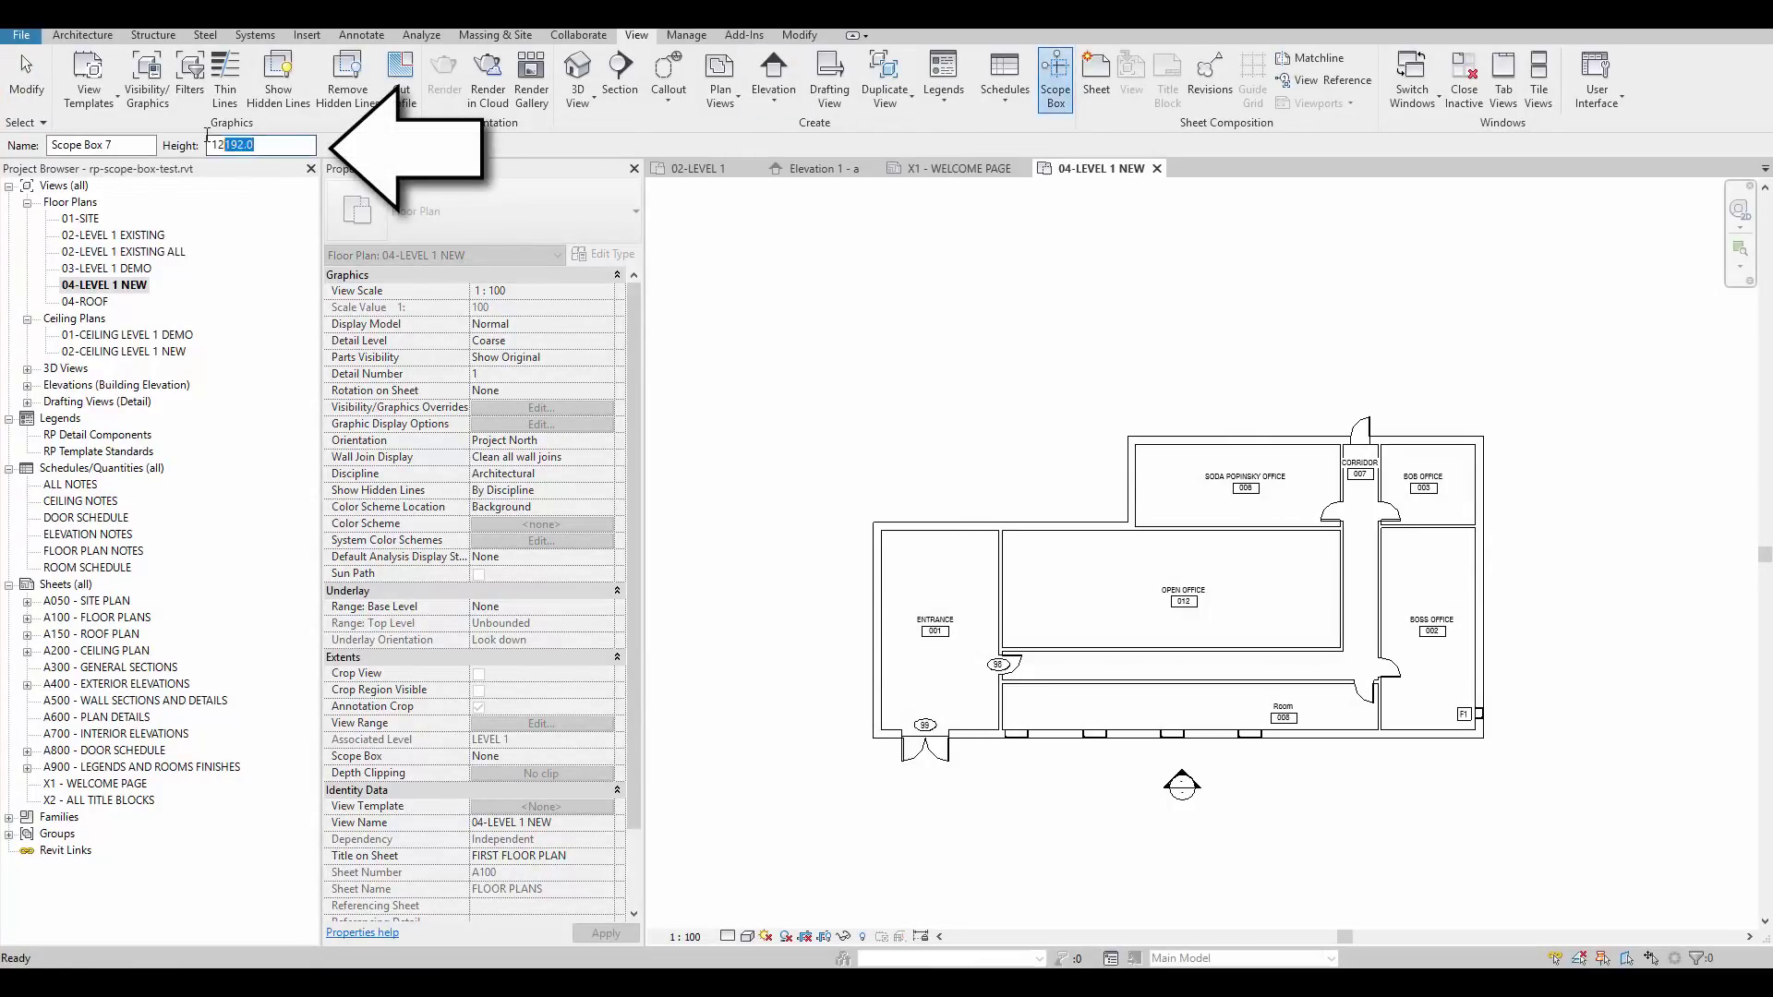
type("4000")
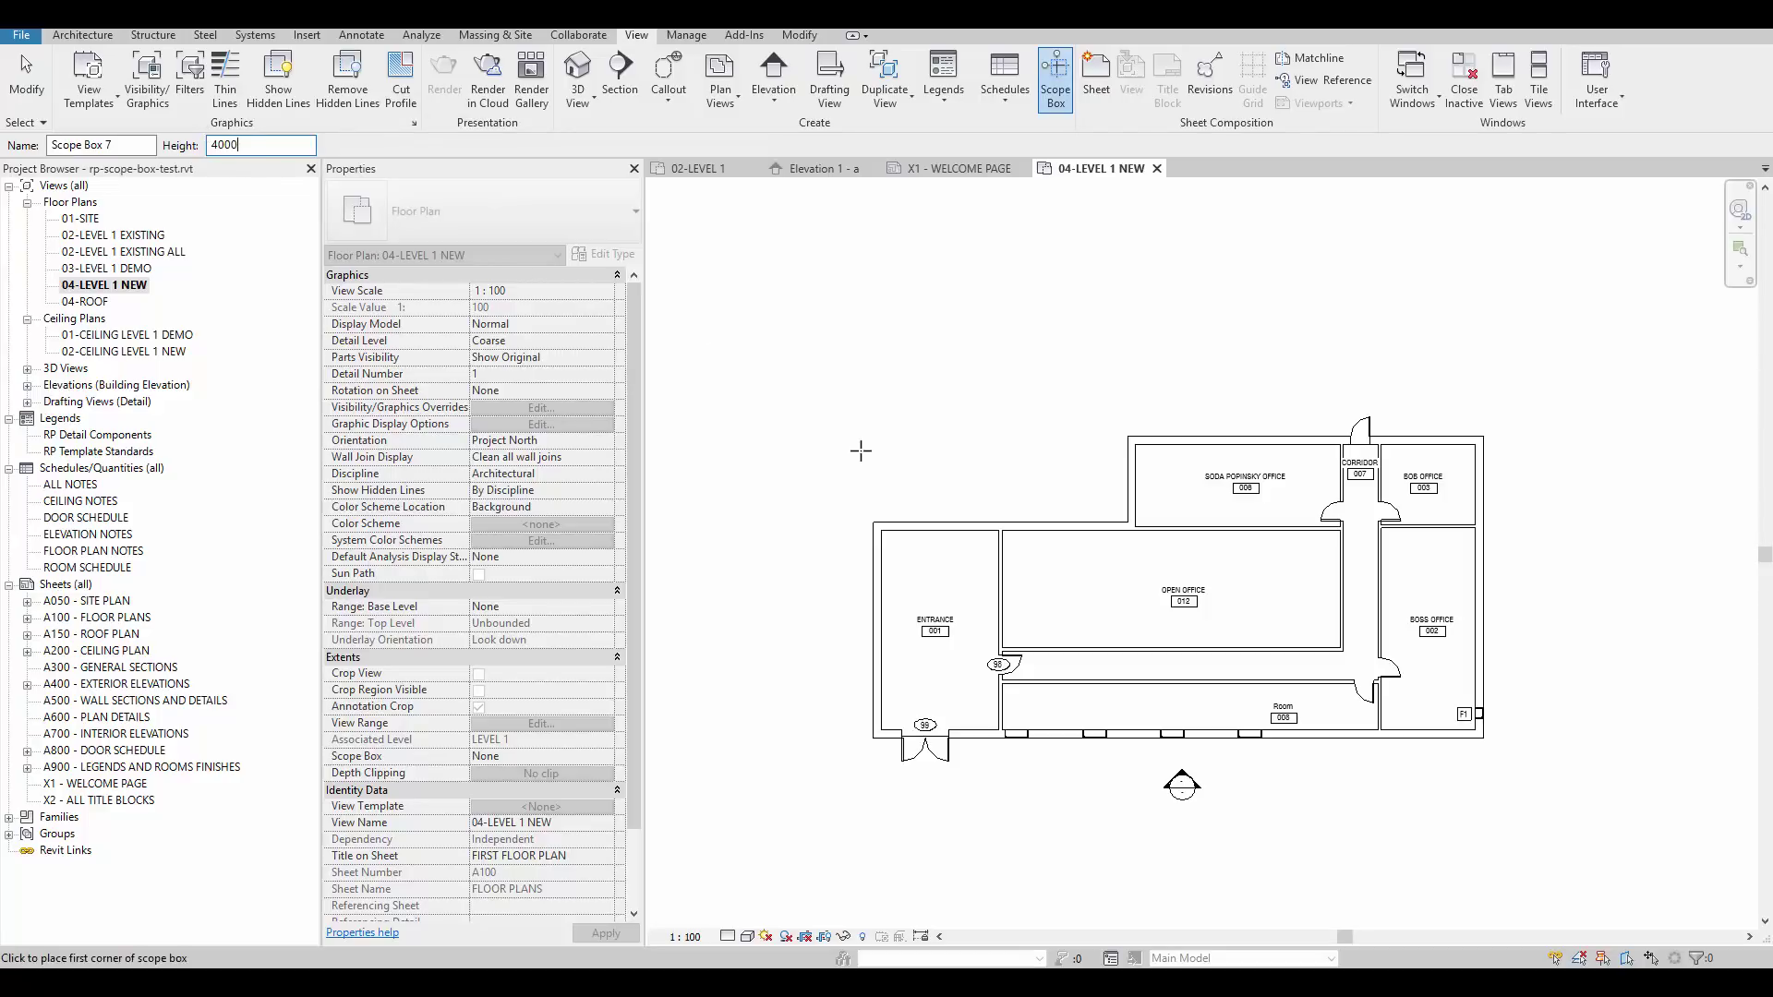
left_click(855, 419)
left_click(1499, 750)
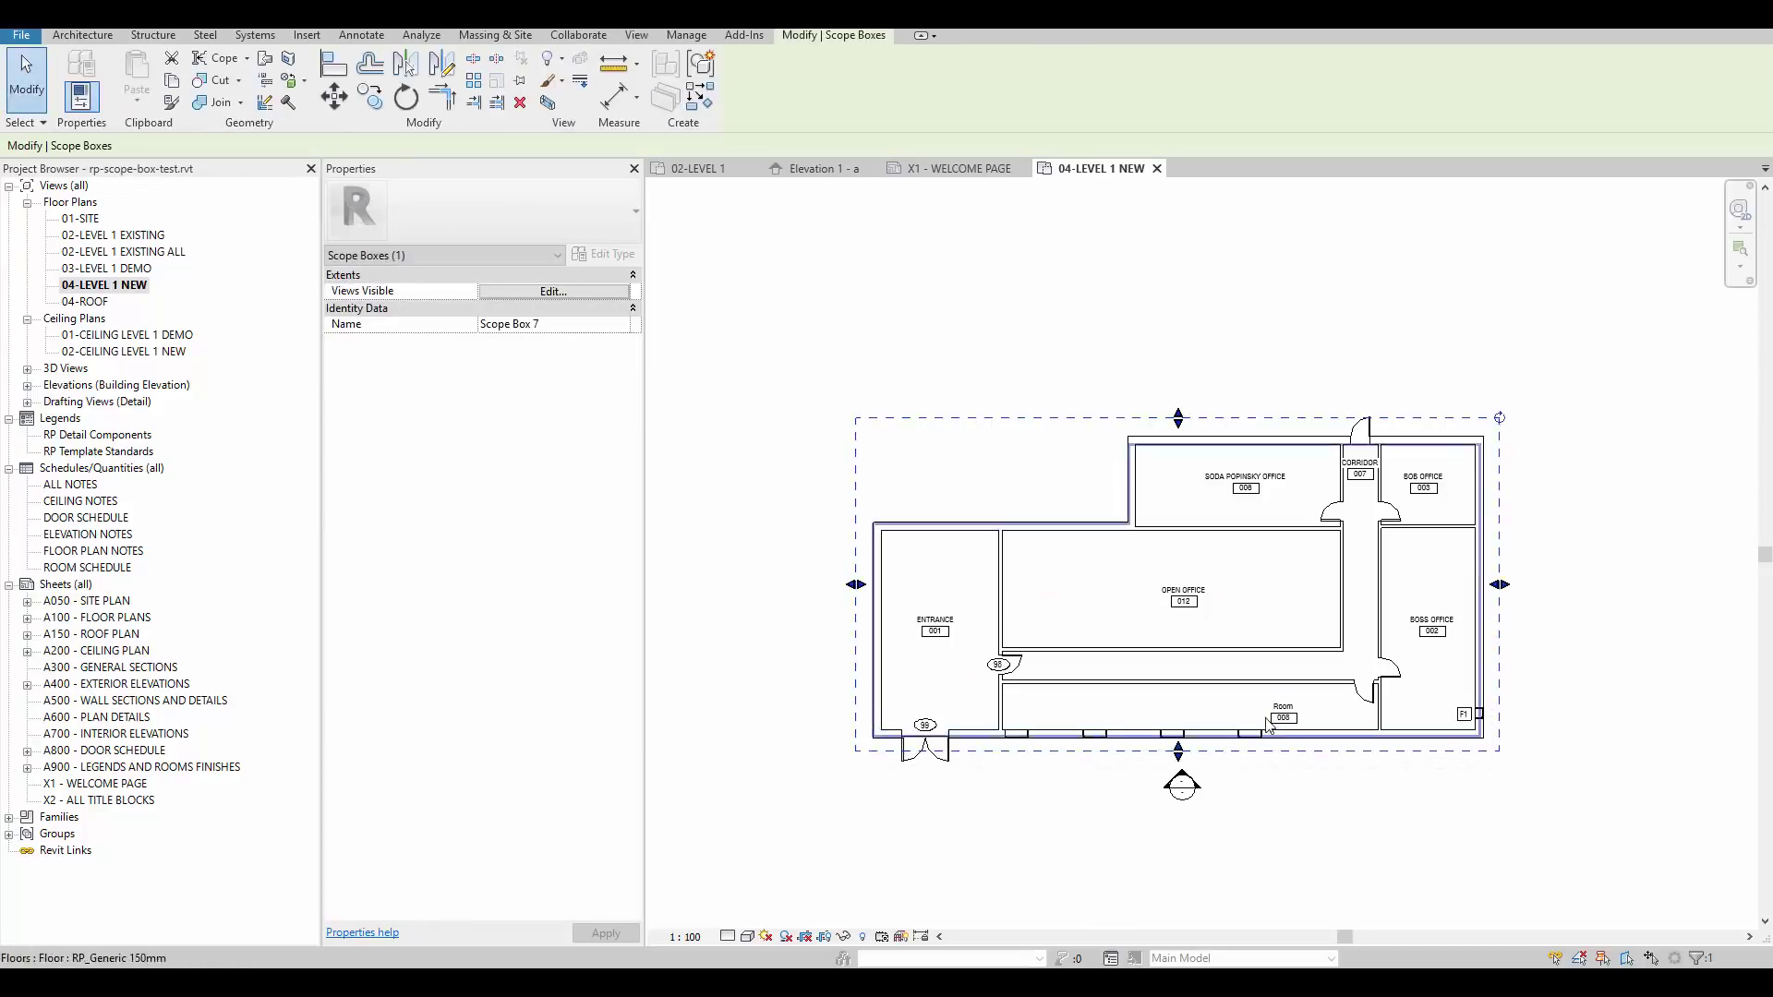
In Elevation 1 - a, drag the scope box's top edge upward.
right_click(1185, 783)
left_click(1261, 419)
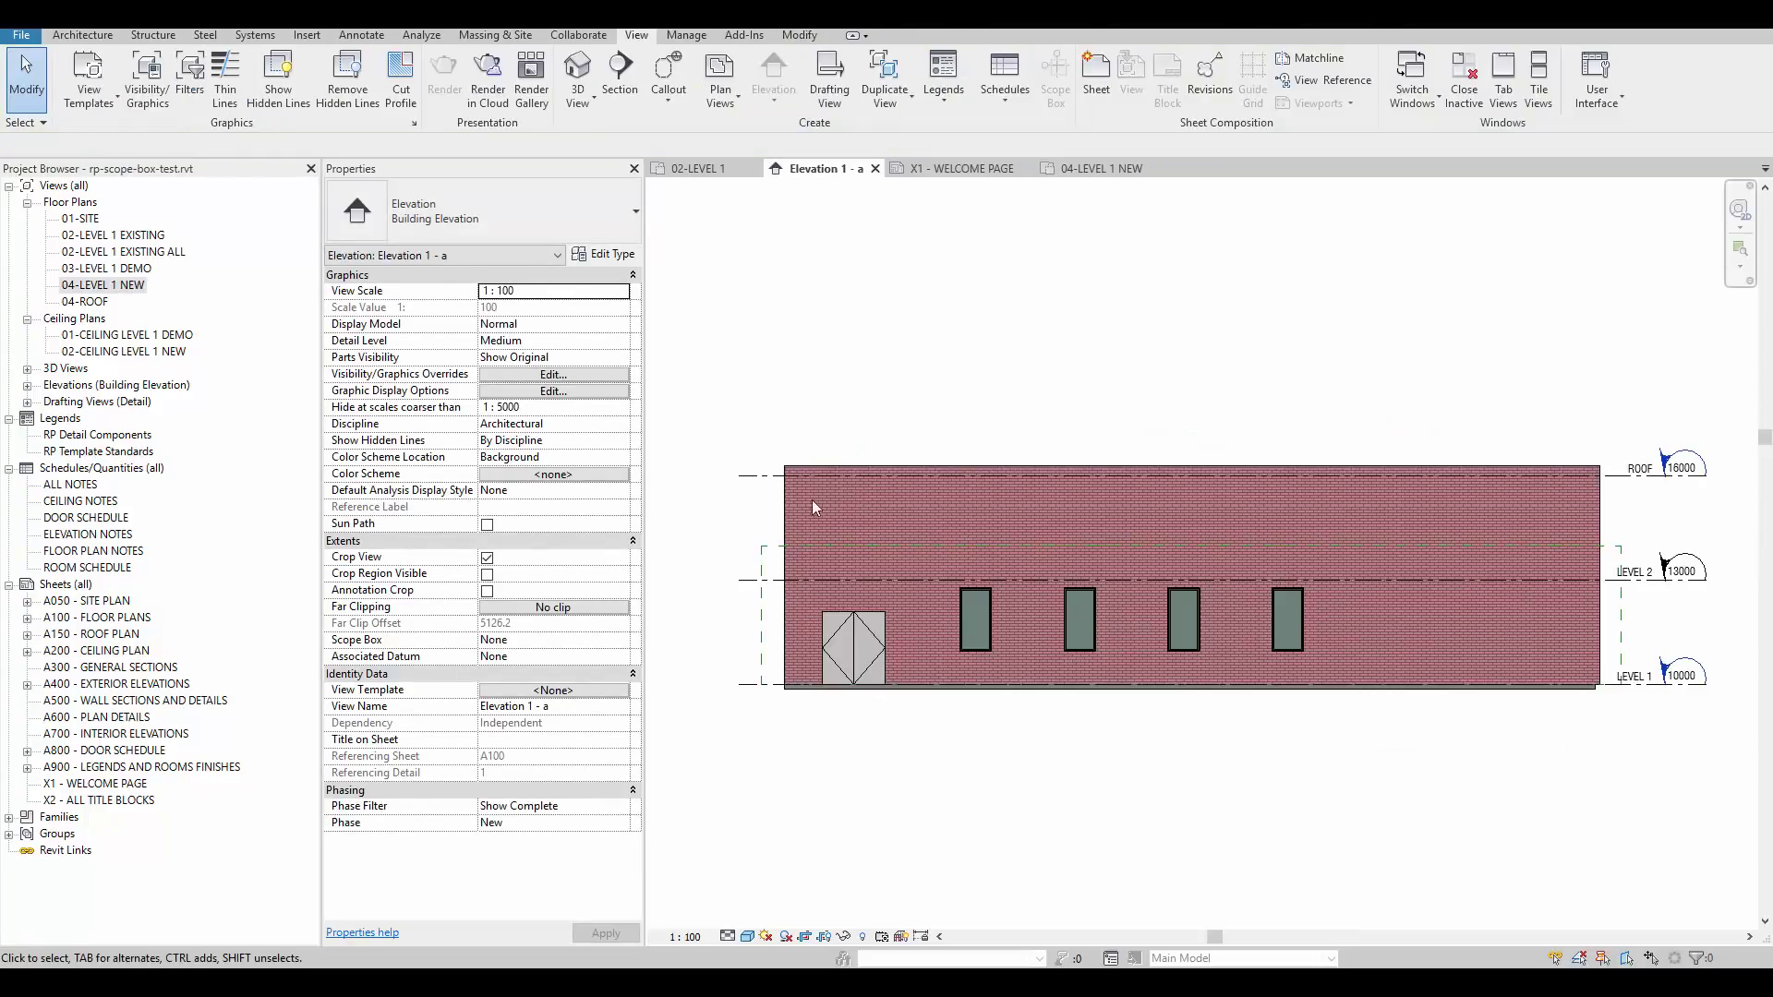
left_click(765, 548)
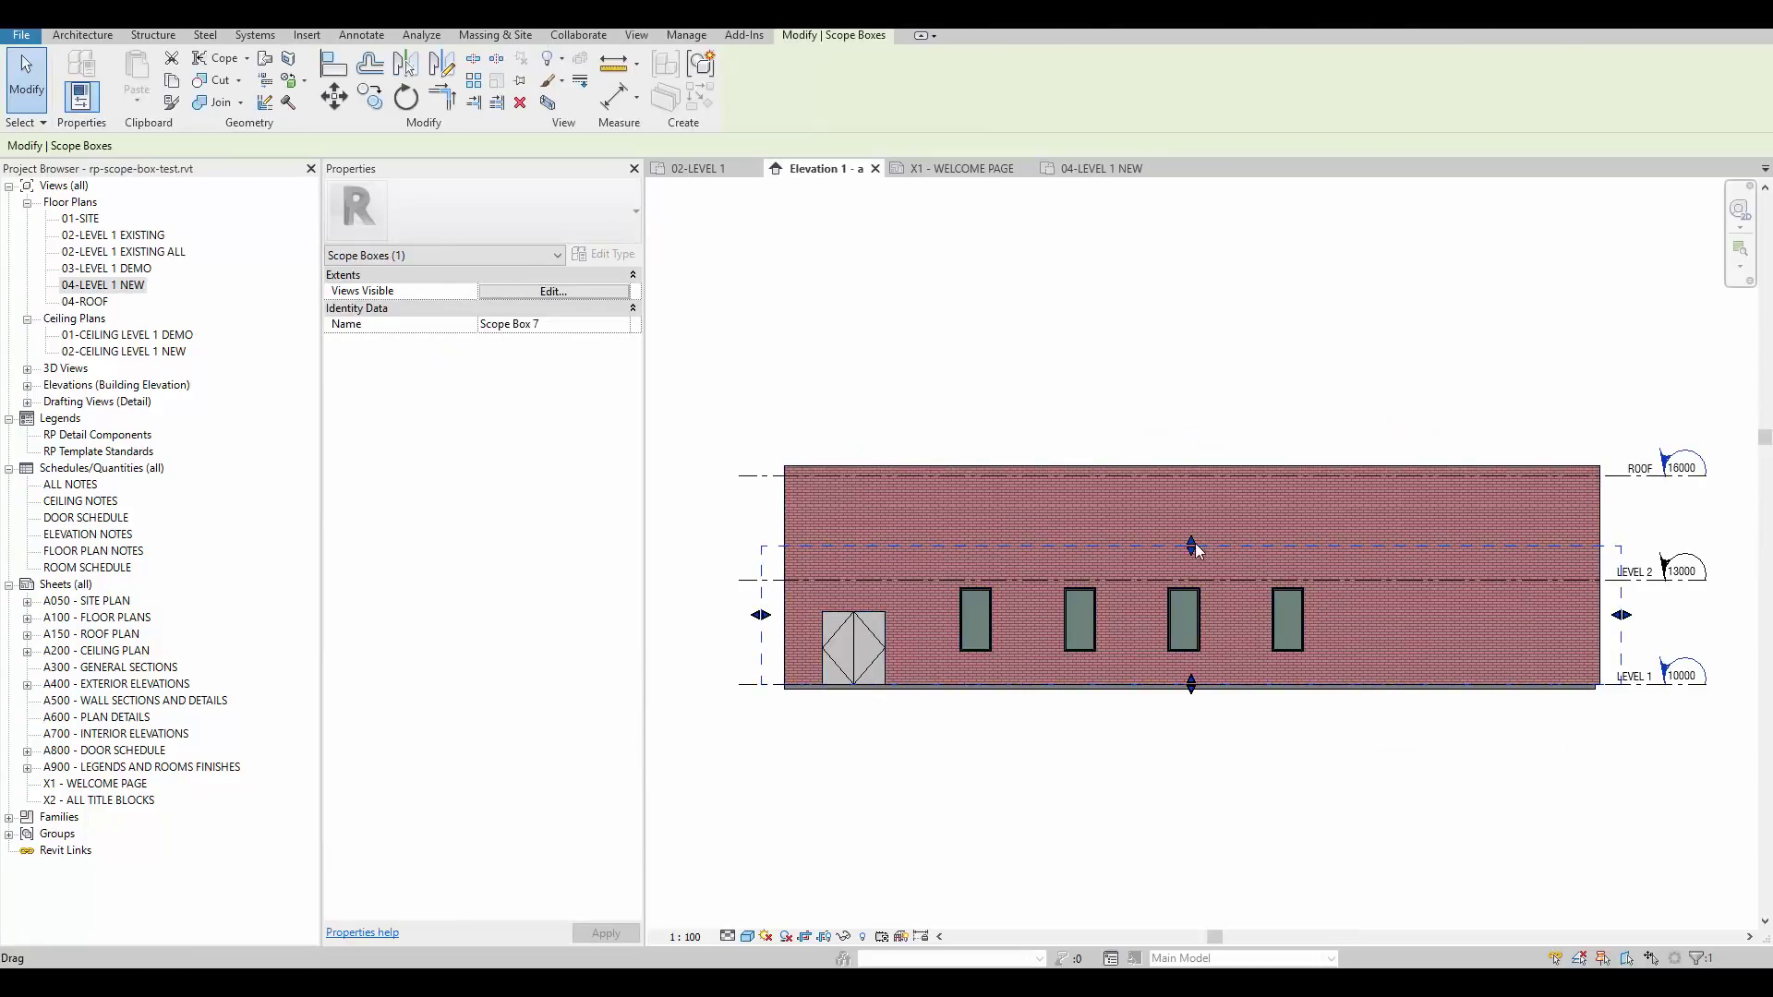
left_click_drag(1193, 544, 1195, 453)
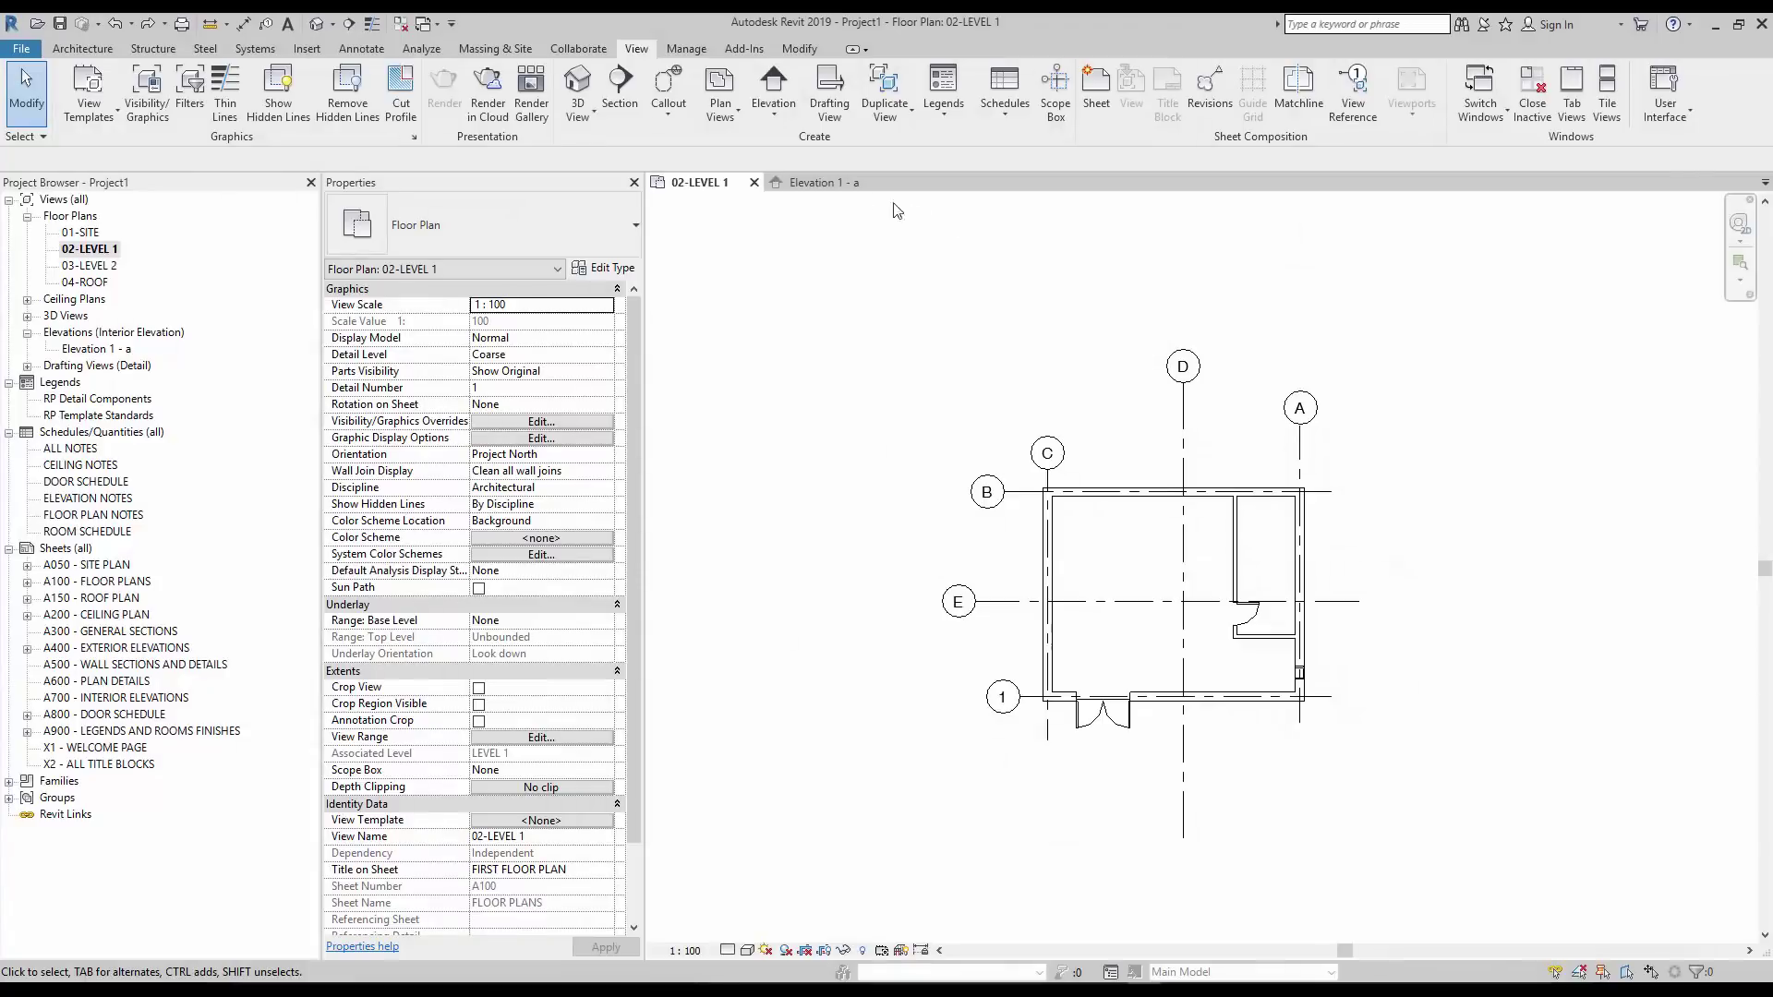
Draw a 6500-high Scope Box 1 around the building in the 02-LEVEL 1 plan.
left_click(776, 183)
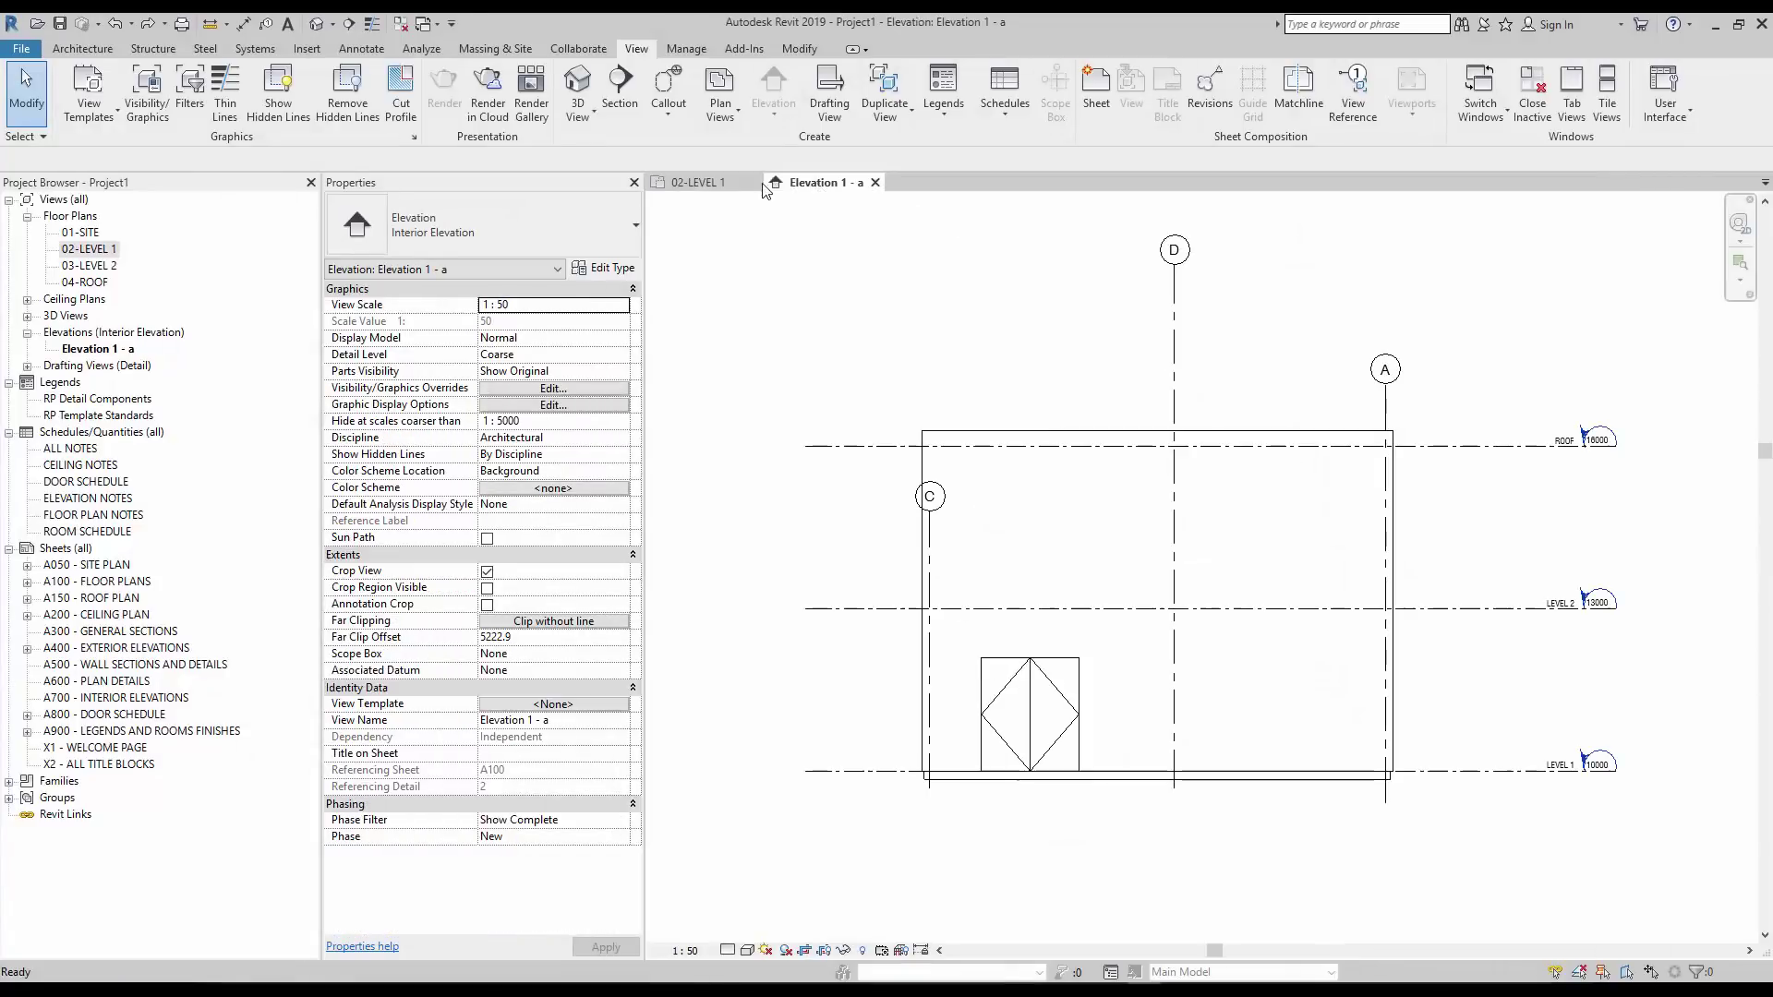
left_click(695, 184)
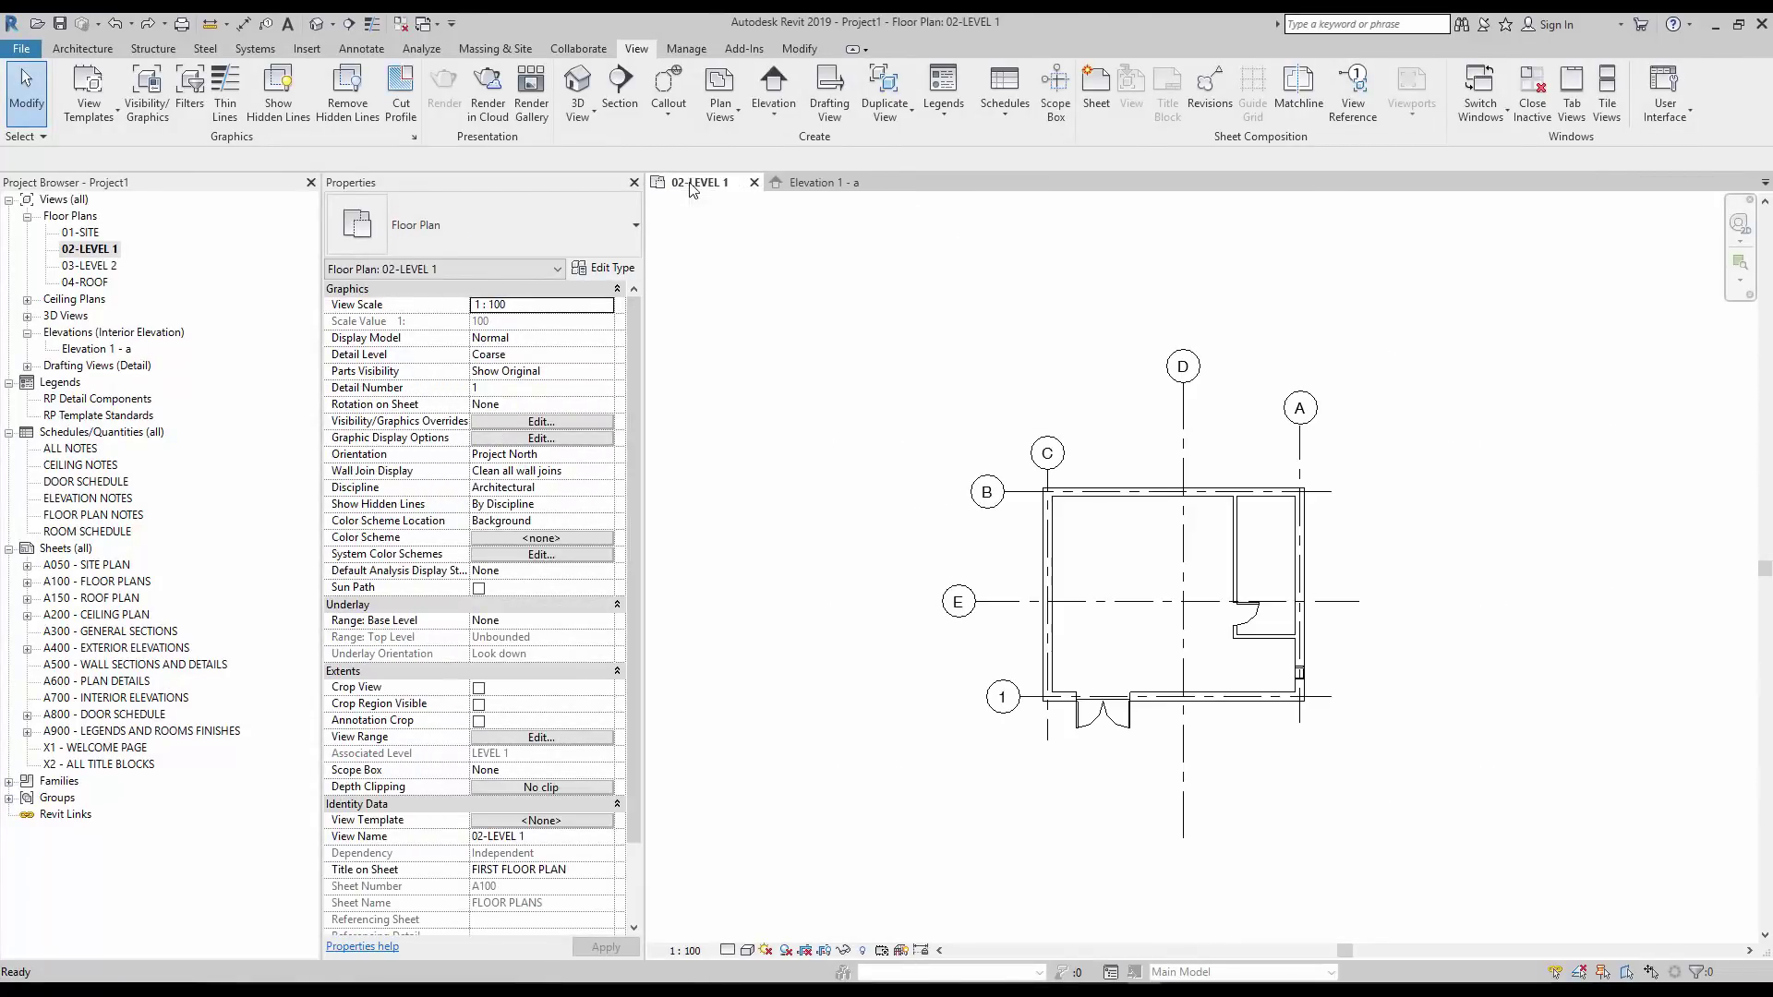
left_click(1055, 92)
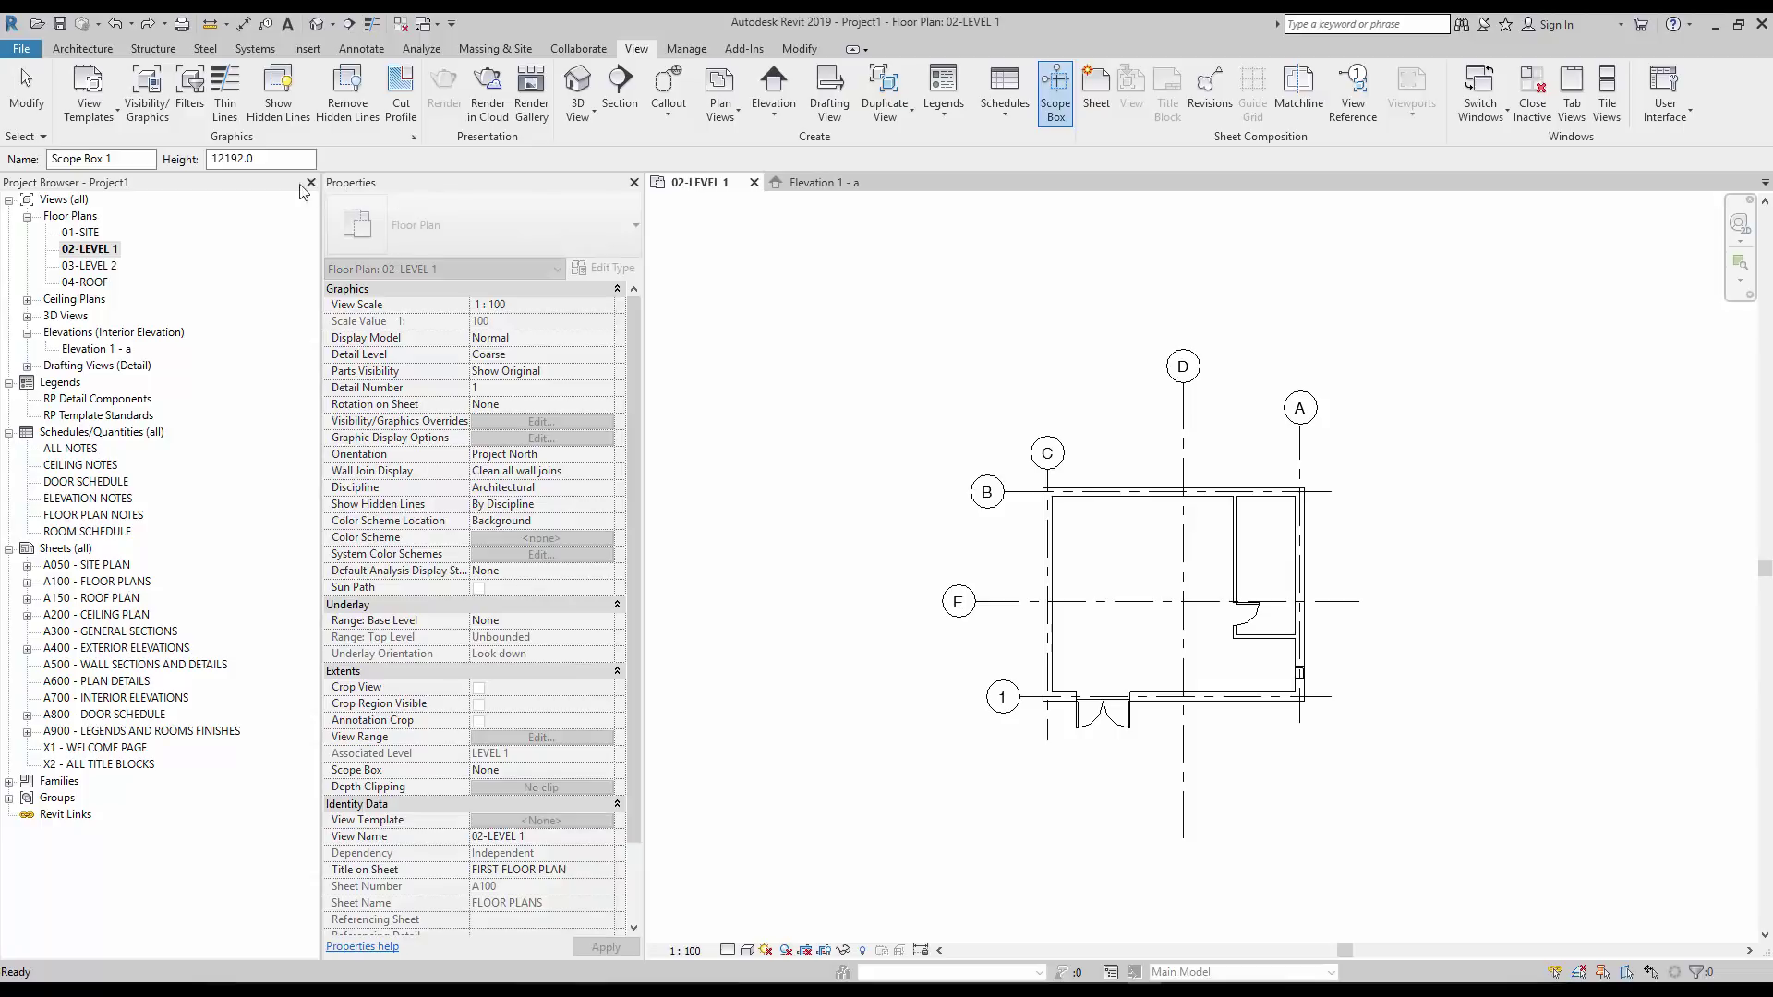
type("6500")
left_click(1038, 482)
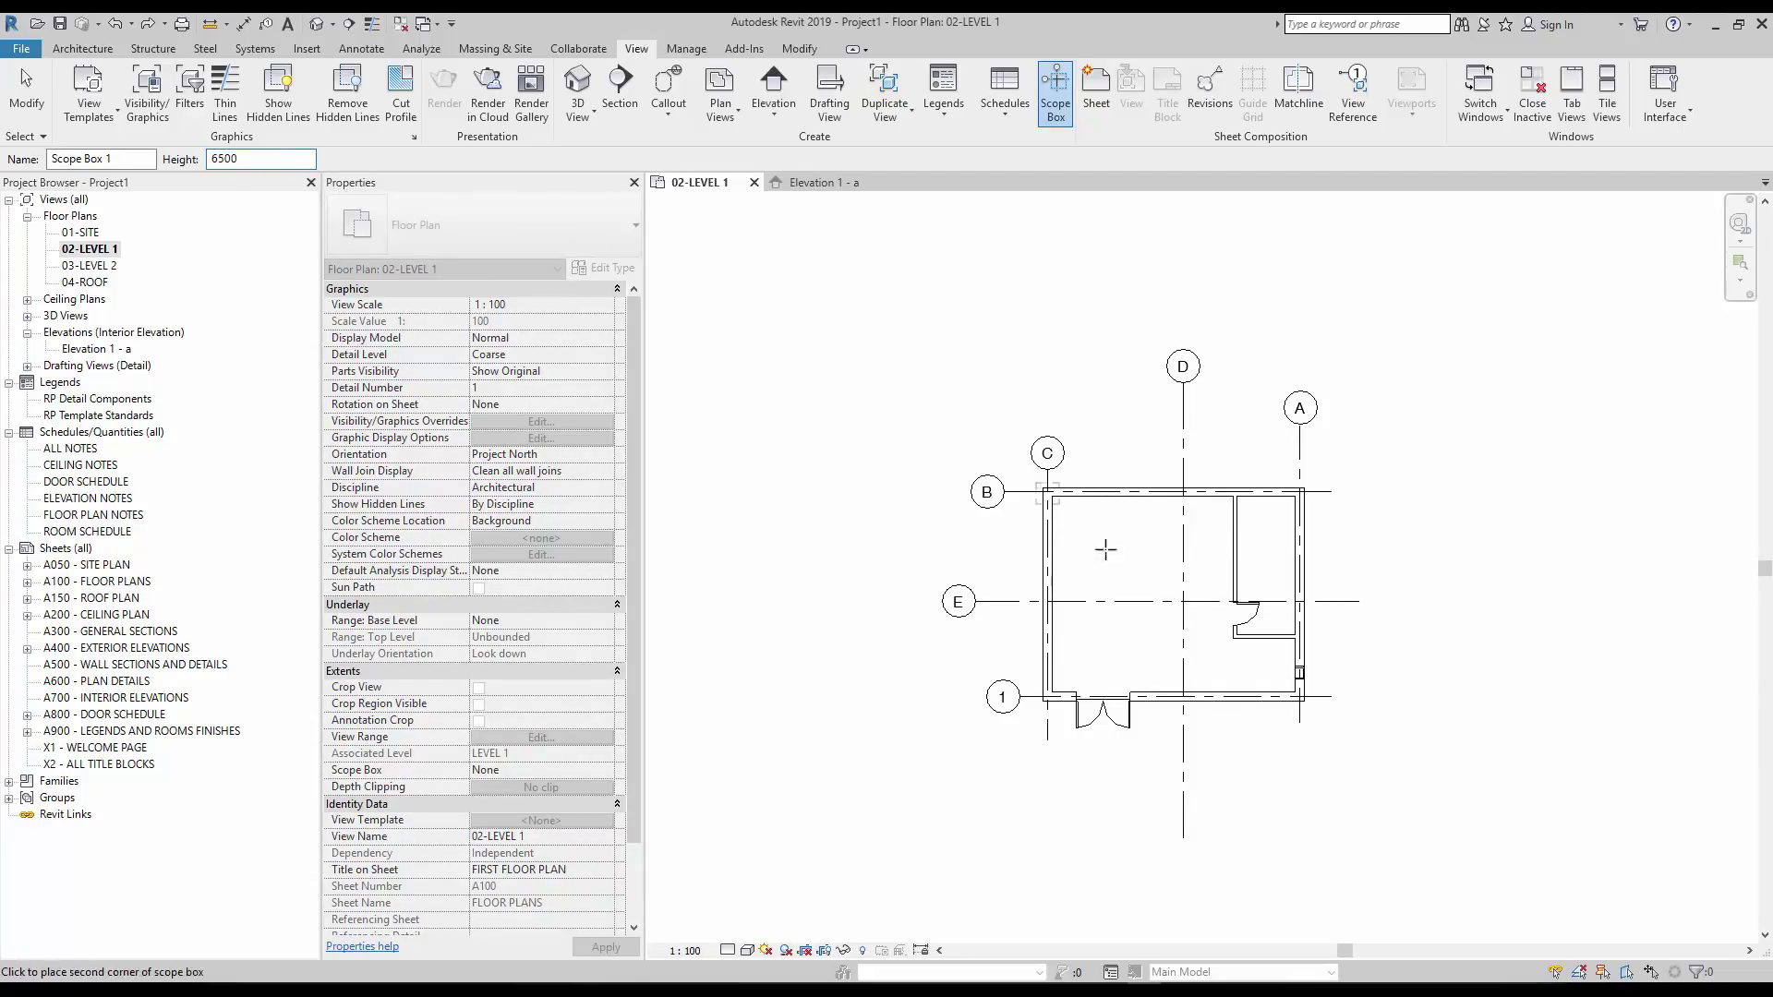
left_click(1312, 709)
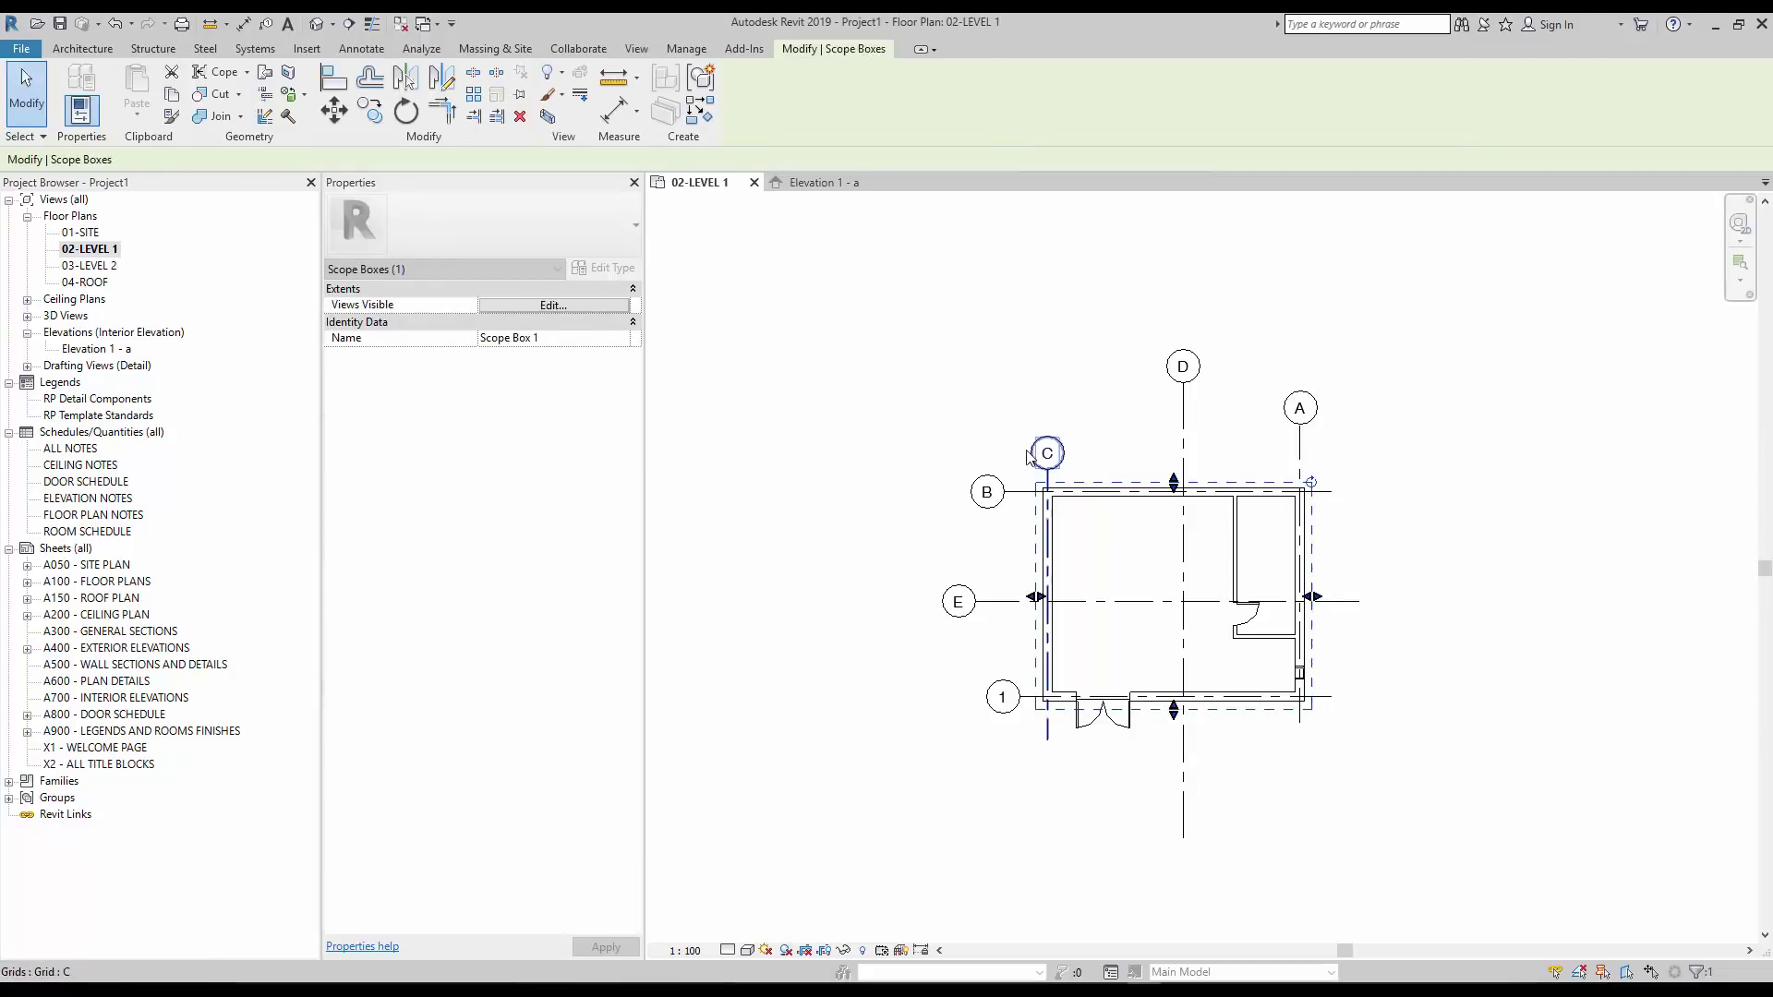
Assign grids C, B, 1, D and A to Scope Box 1.
left_click(1048, 452)
left_click(987, 492, "ctrl")
left_click(1002, 696, "ctrl")
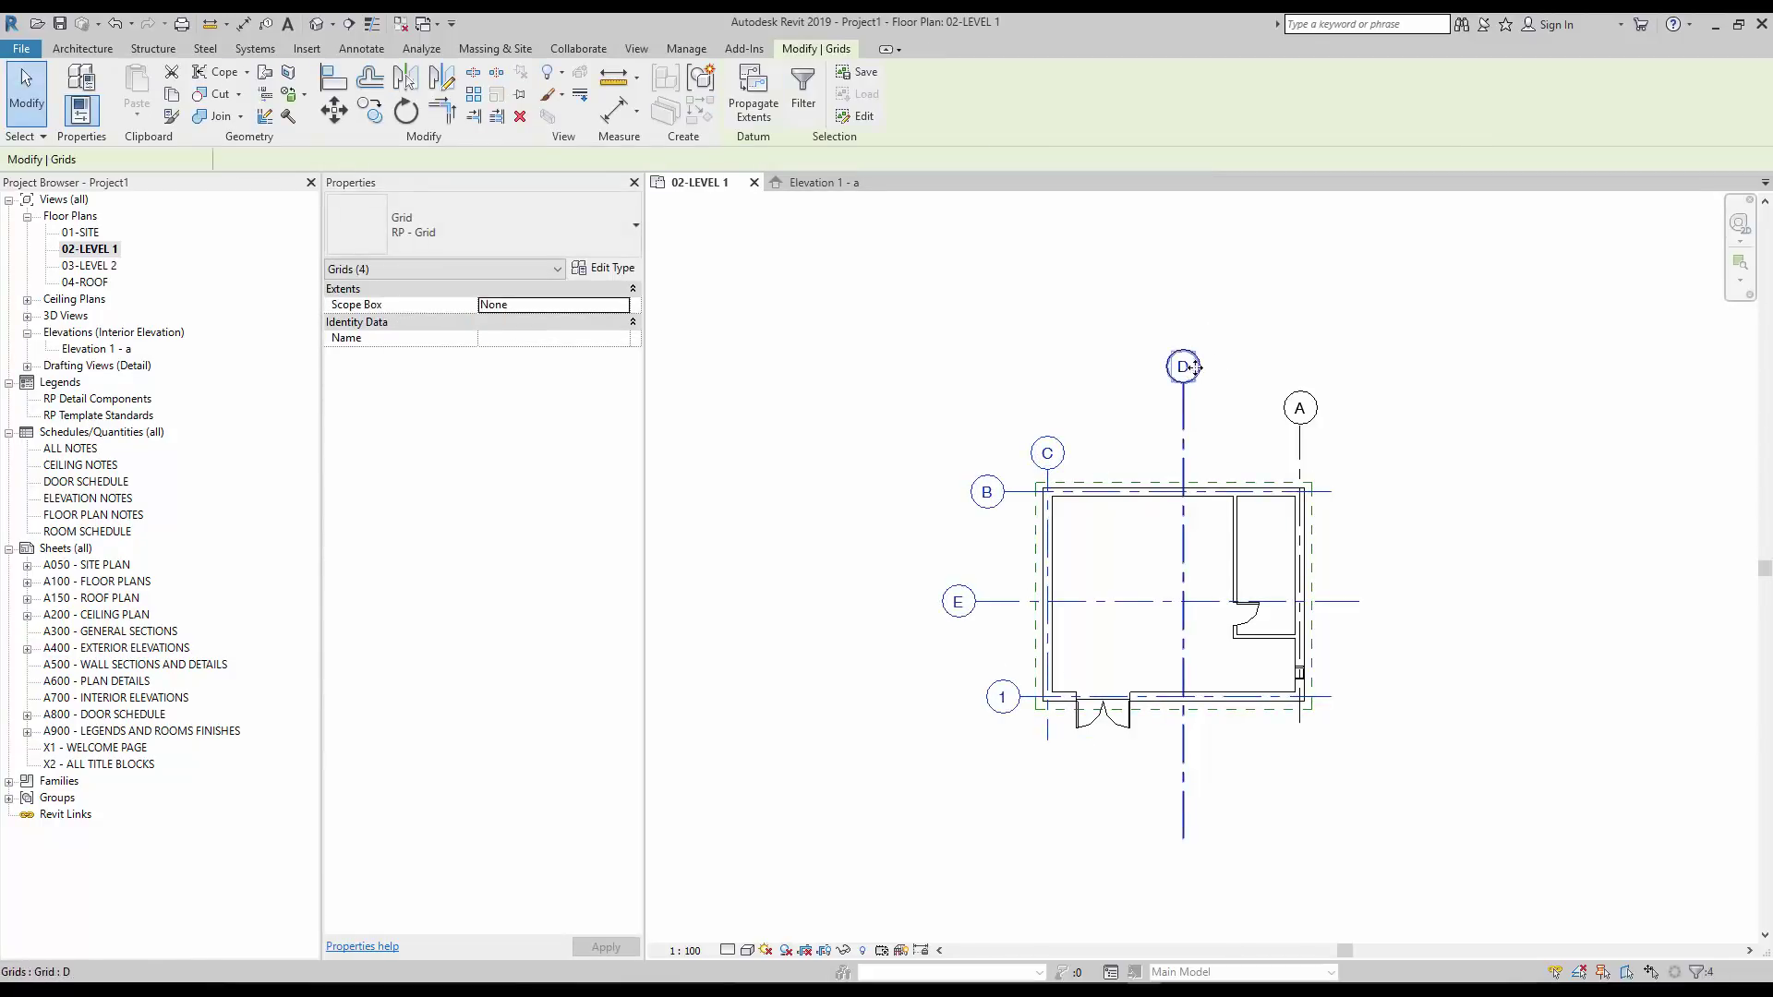
left_click(1183, 370, "ctrl")
left_click(1297, 410, "ctrl")
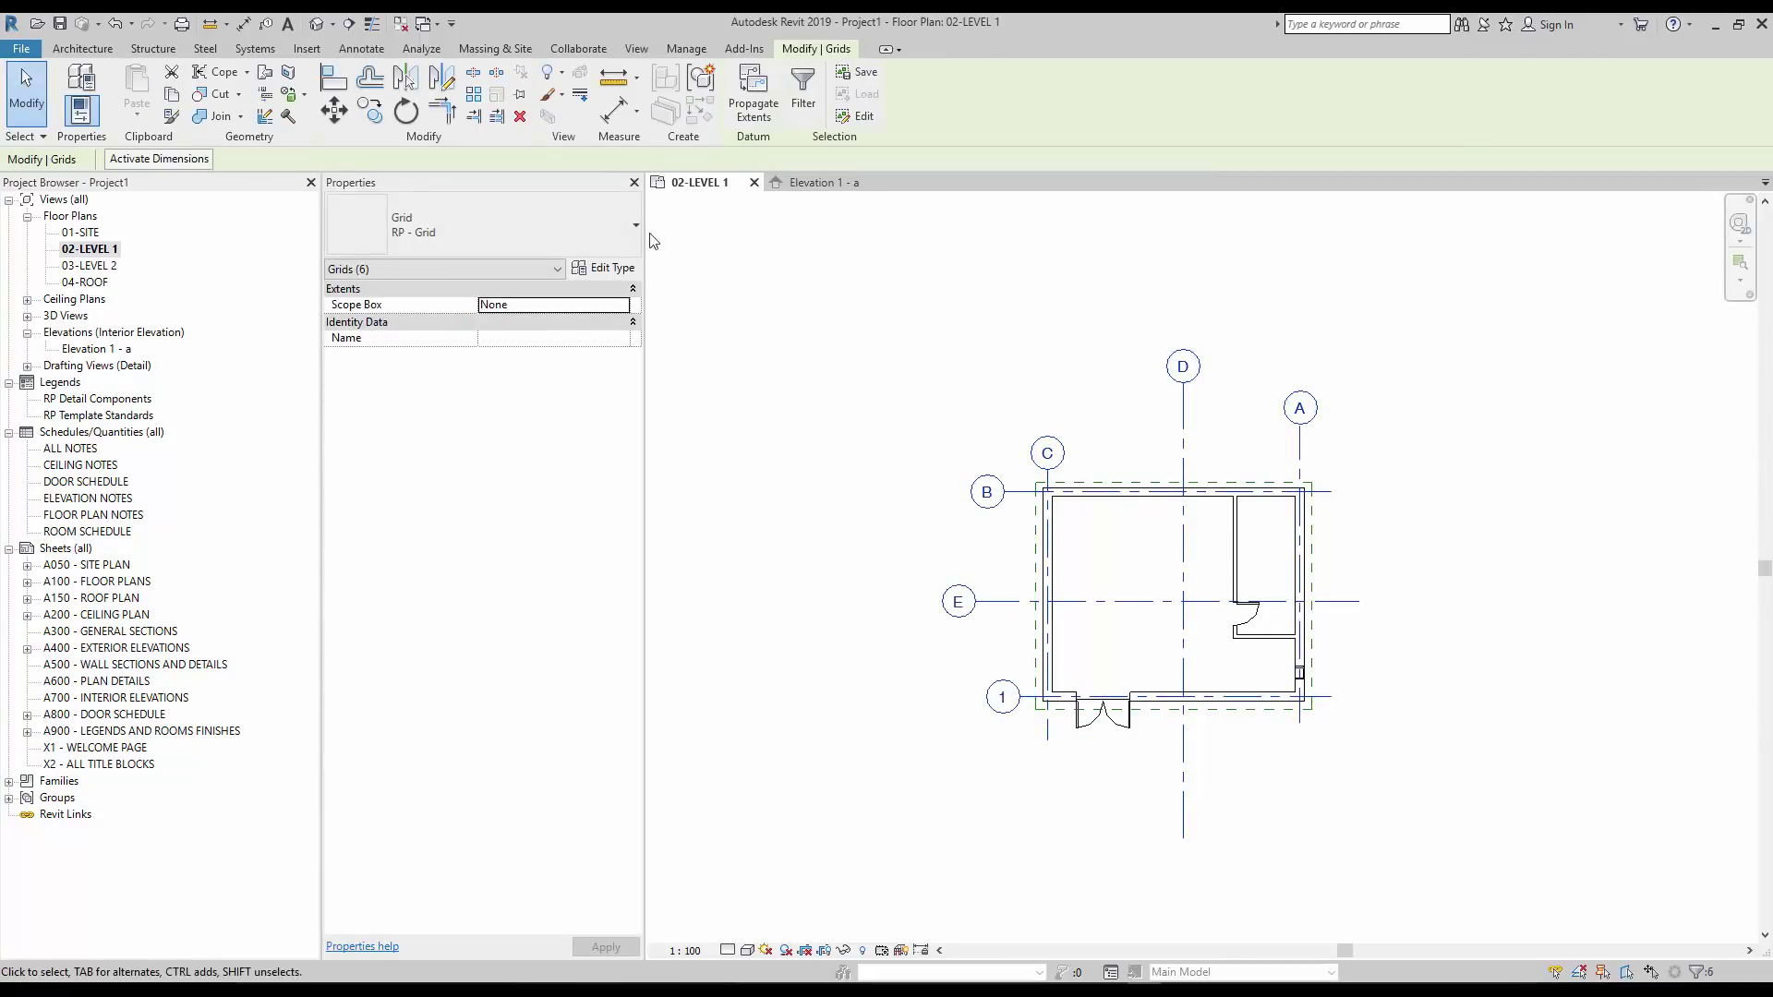
left_click(621, 314)
left_click(568, 342)
left_click(1189, 284)
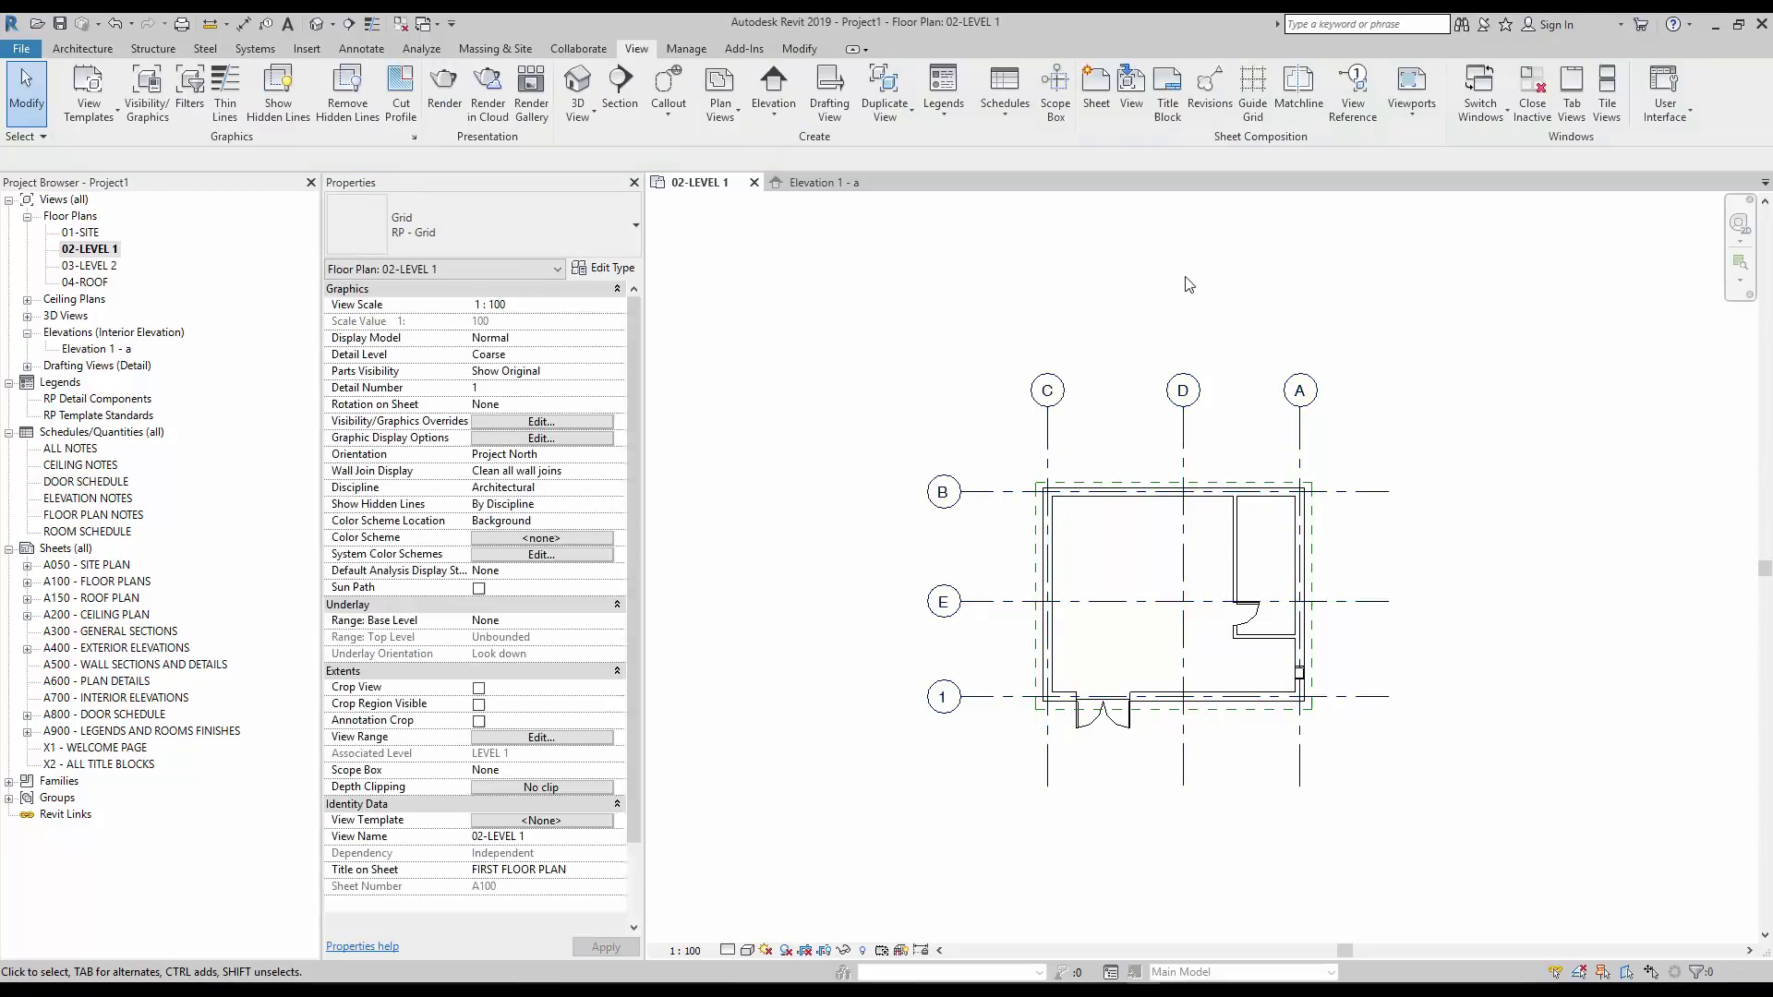
Window-select the three levels in Elevation 1 - a and assign them to Scope Box 1.
left_click(827, 183)
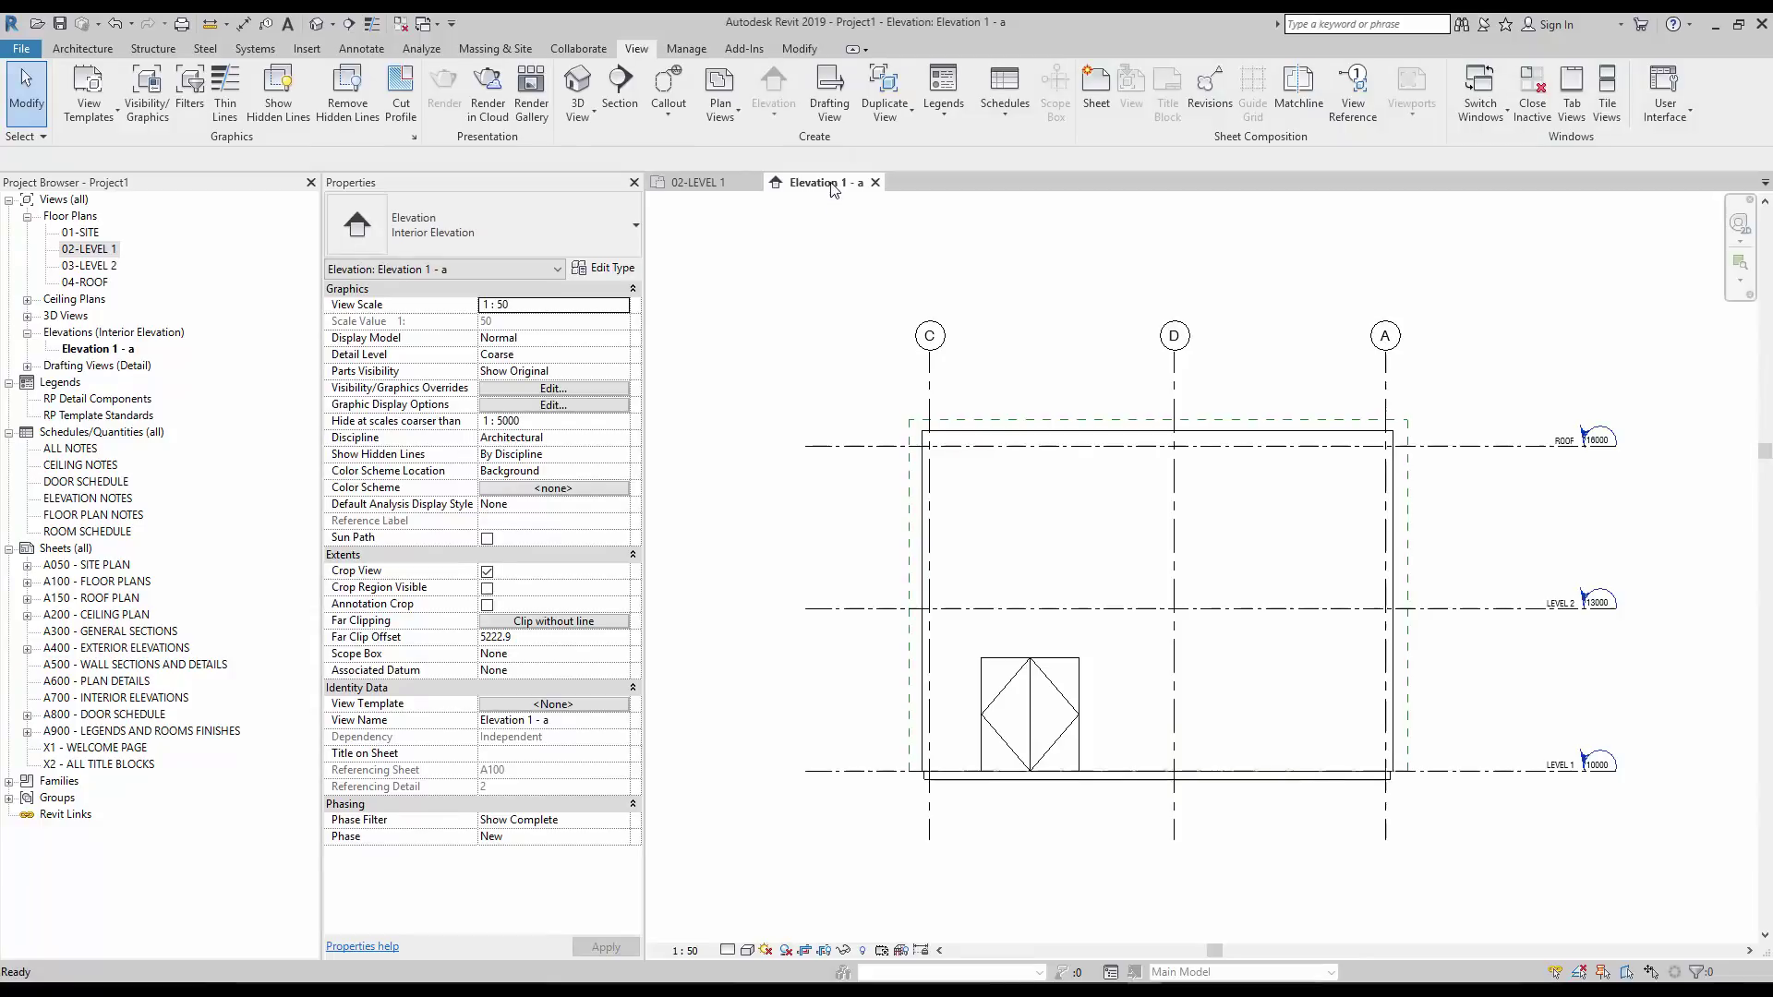
left_click(1409, 421)
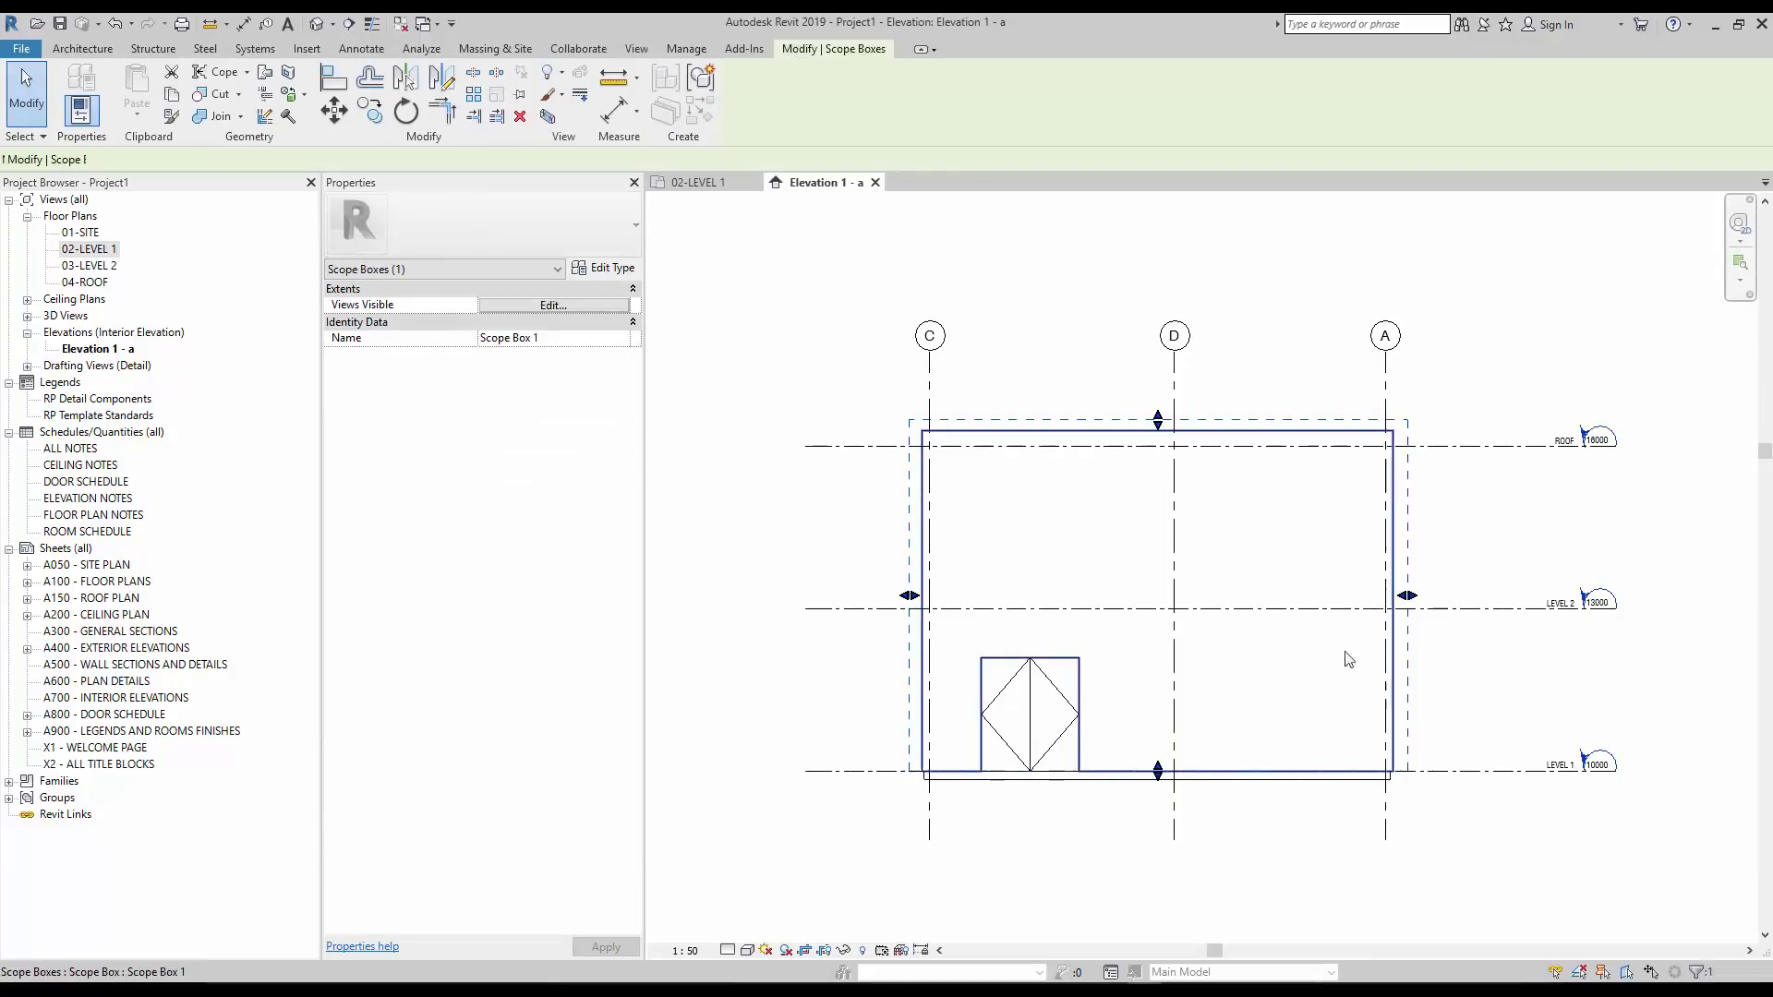
left_click_drag(1642, 777, 1496, 416)
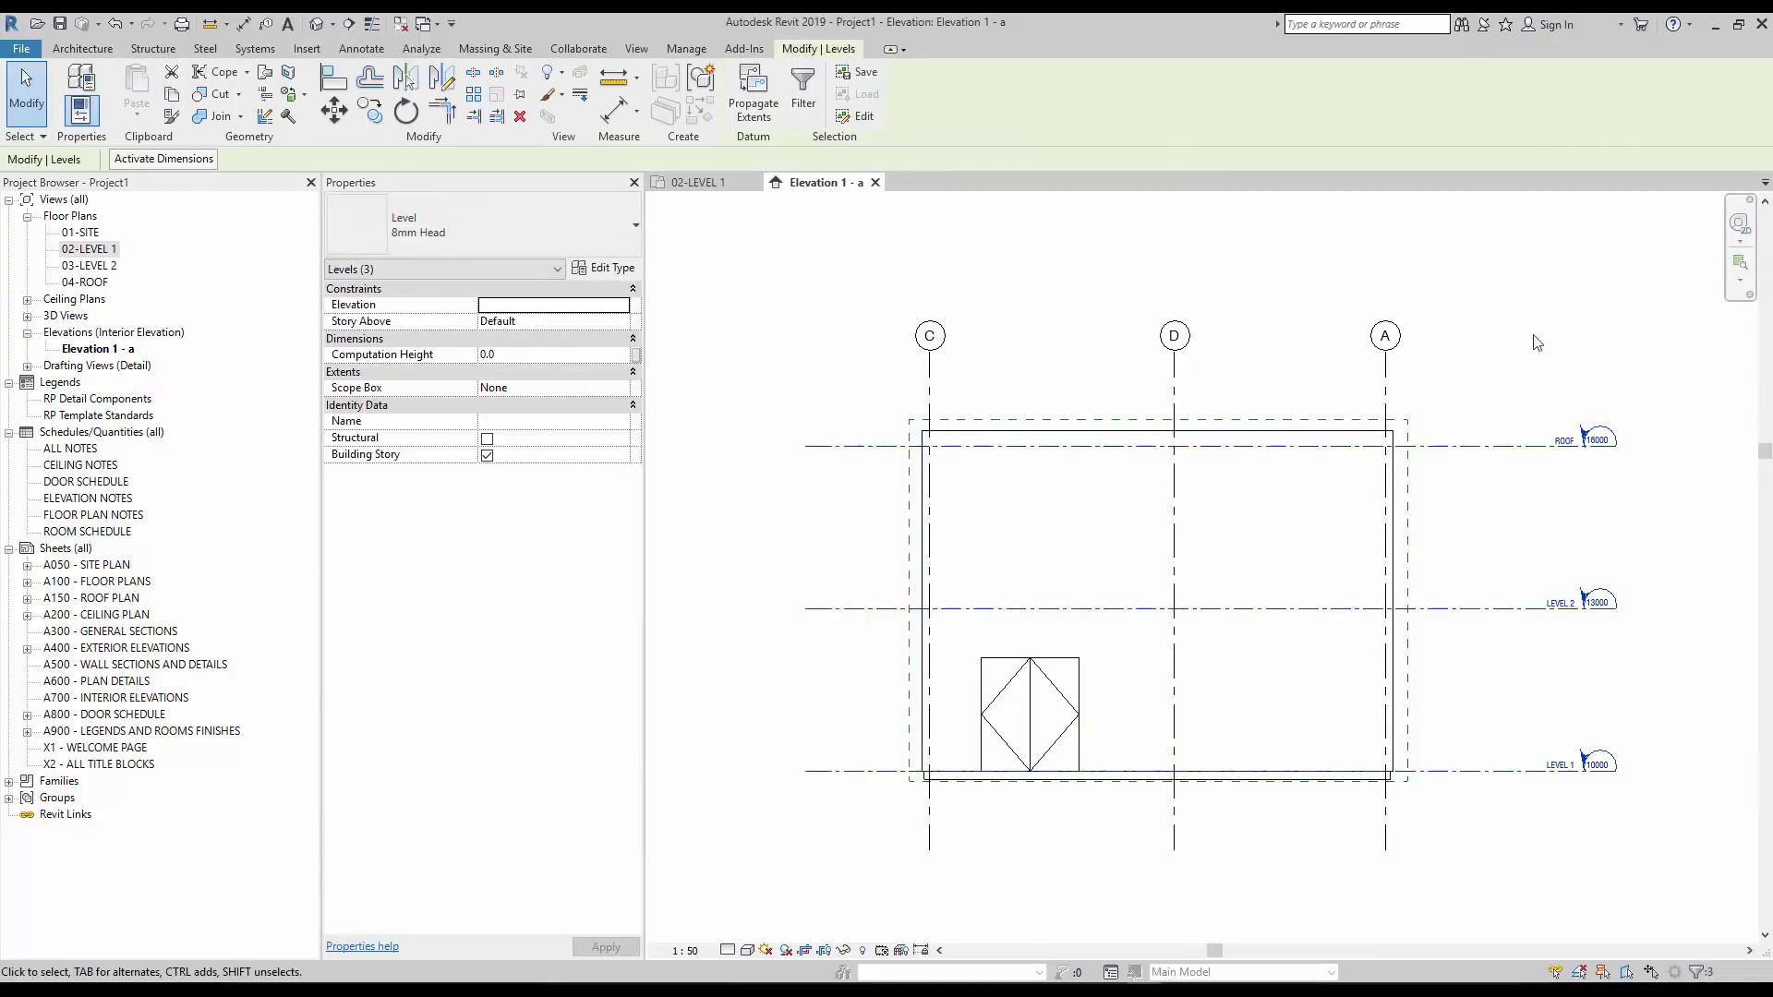
left_click(625, 395)
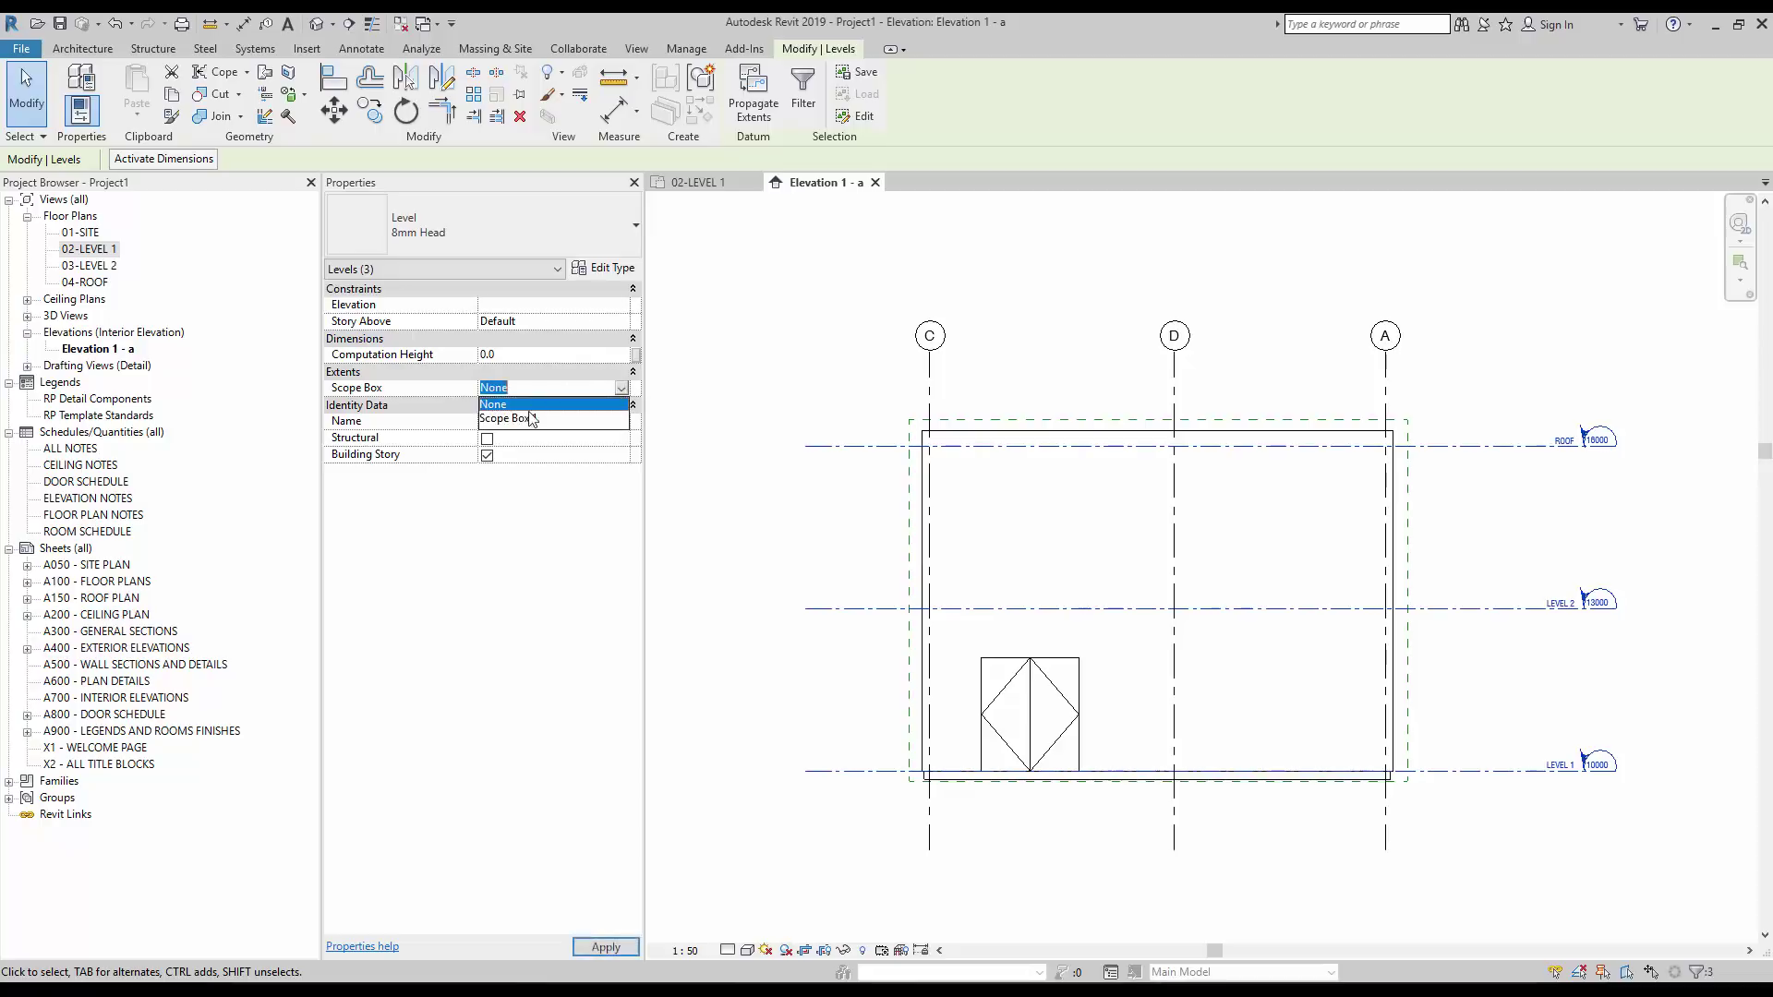
left_click(517, 421)
left_click(1089, 283)
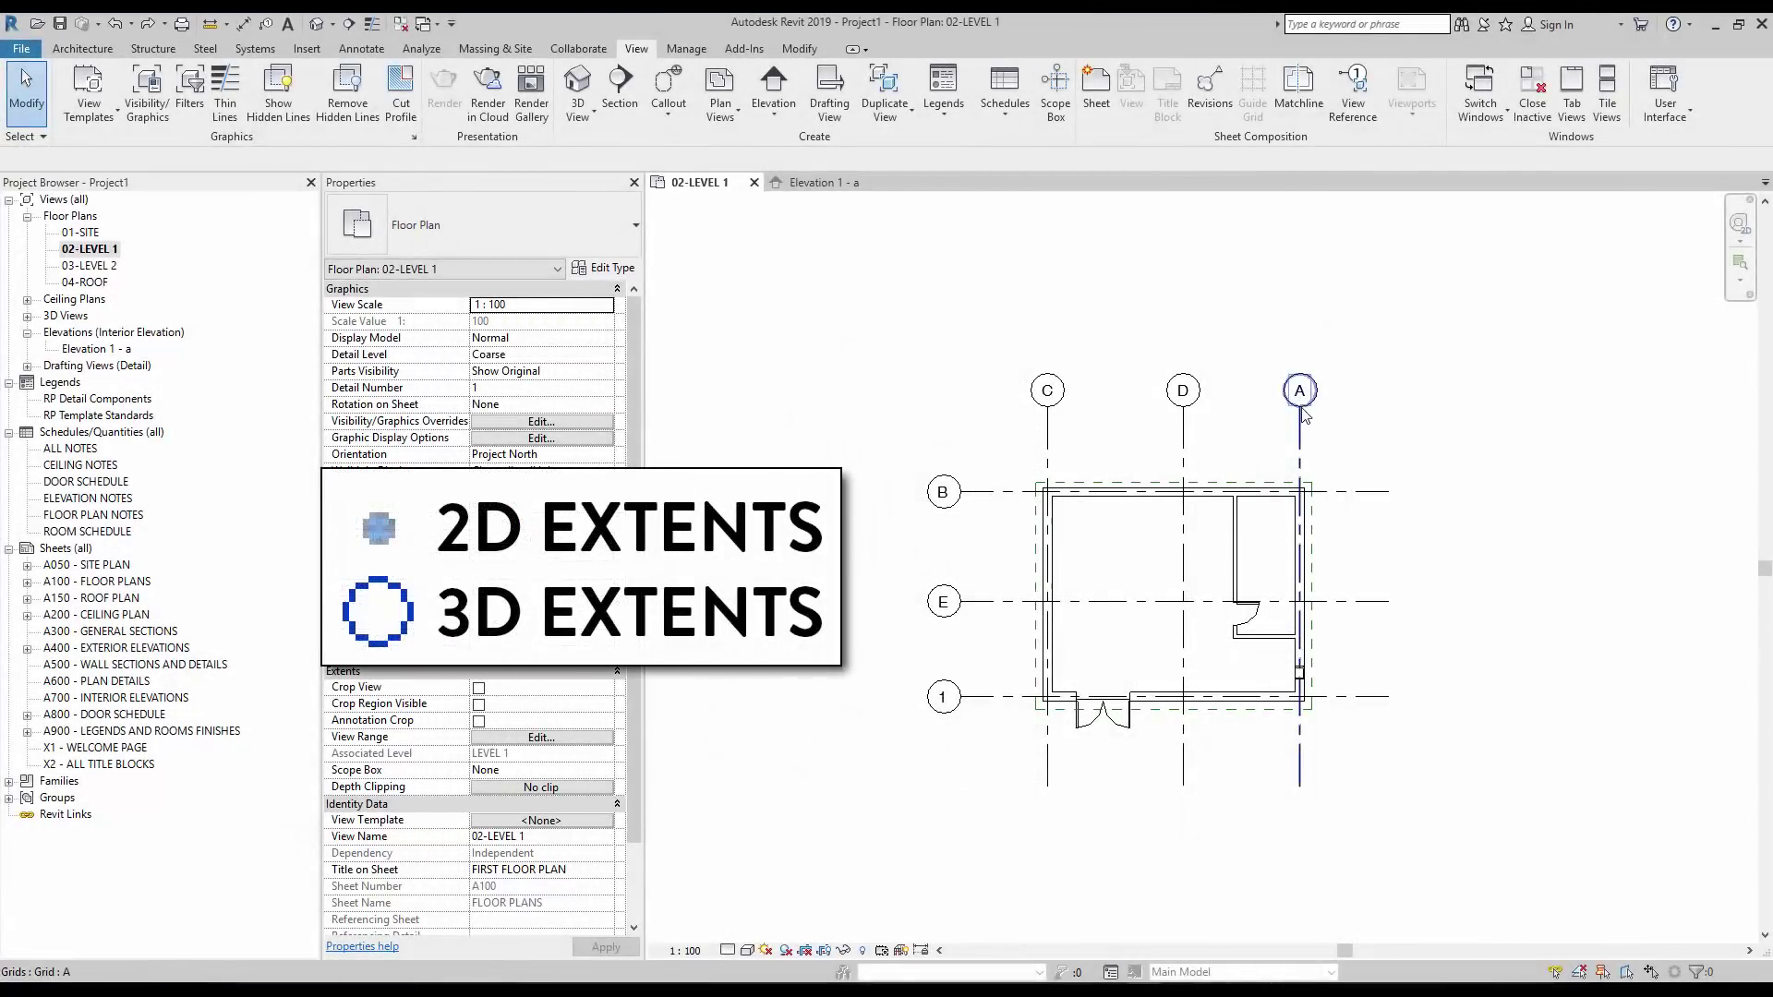
Unlock grid A's top and bottom ends and pull both in toward the building.
left_click(1300, 394)
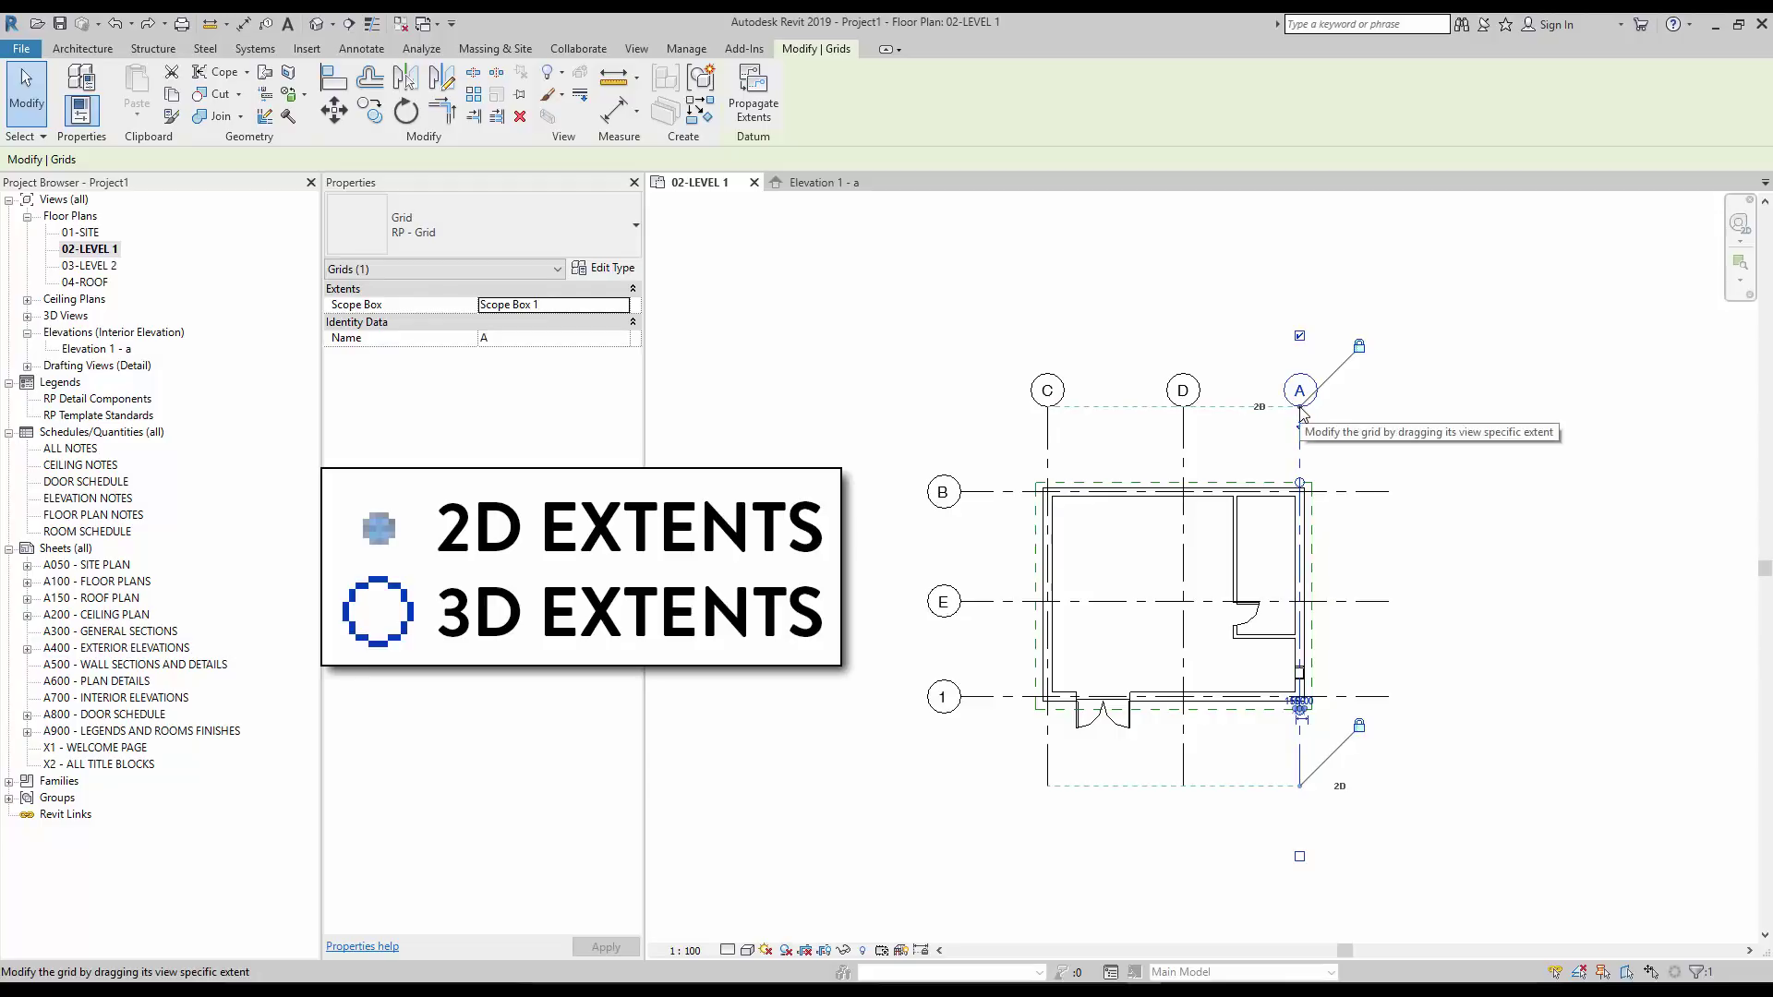
mouse_move(1299, 414)
left_mouse_down()
mouse_move(1300, 453)
mouse_move(1300, 391)
left_mouse_up()
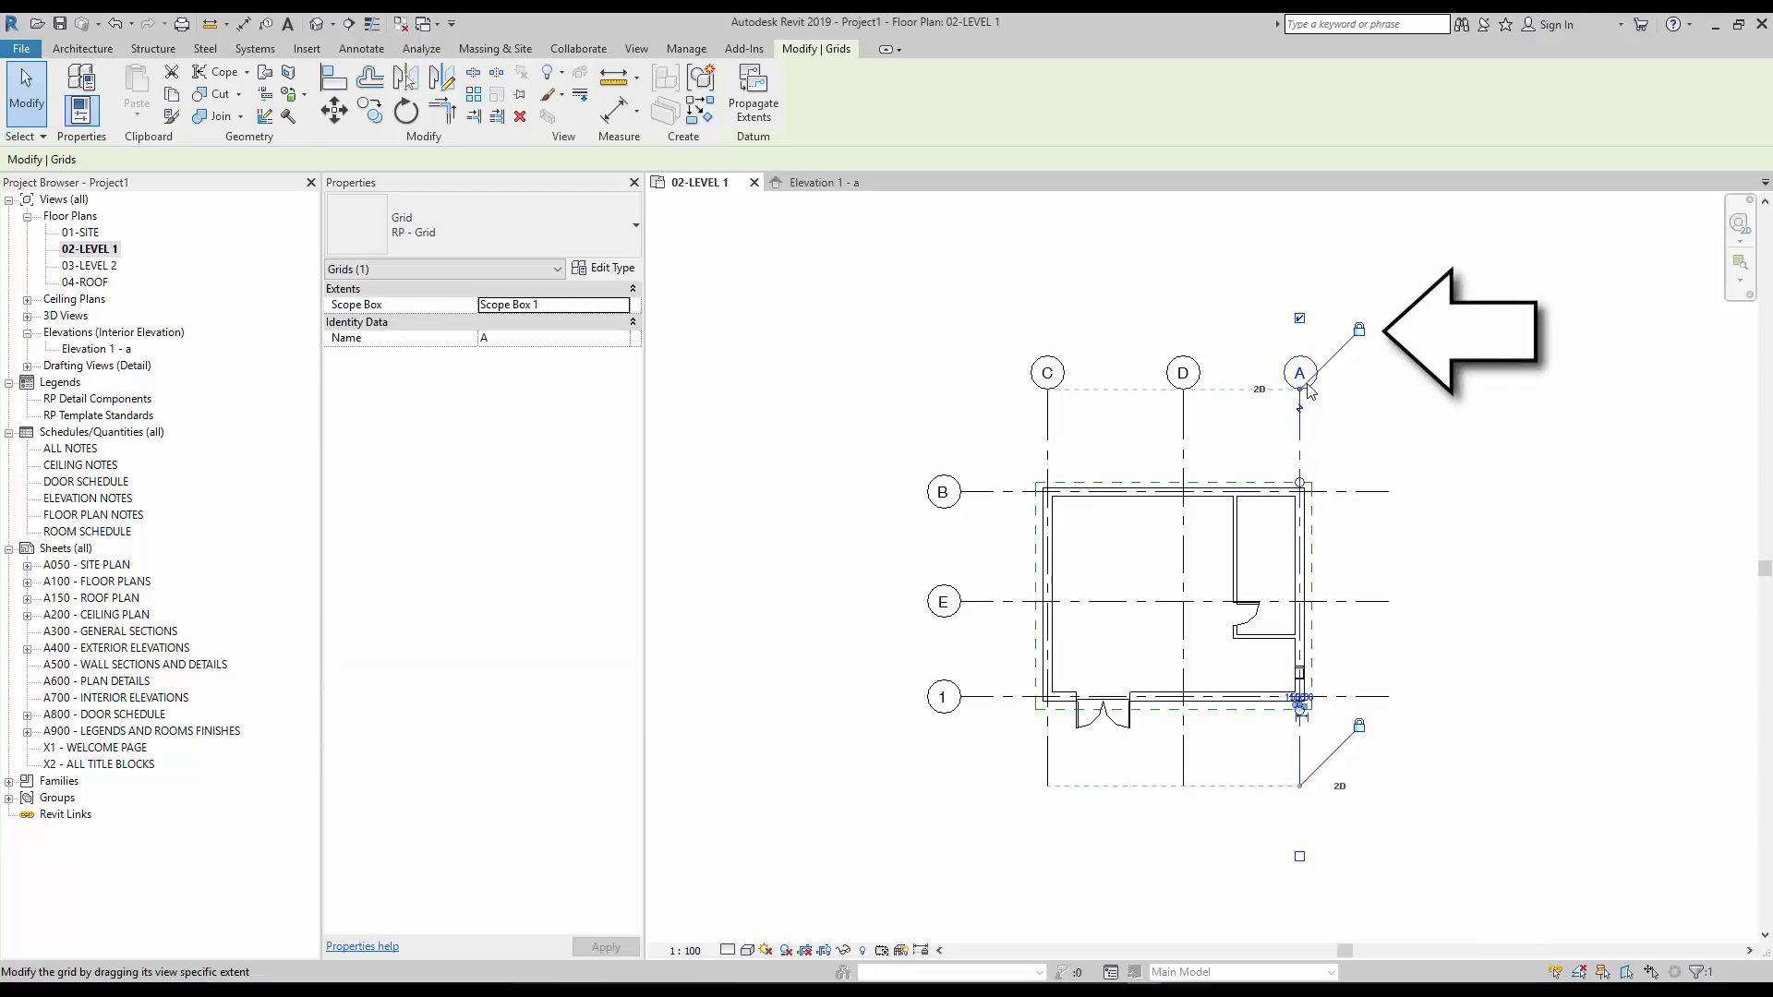
left_click(1360, 329)
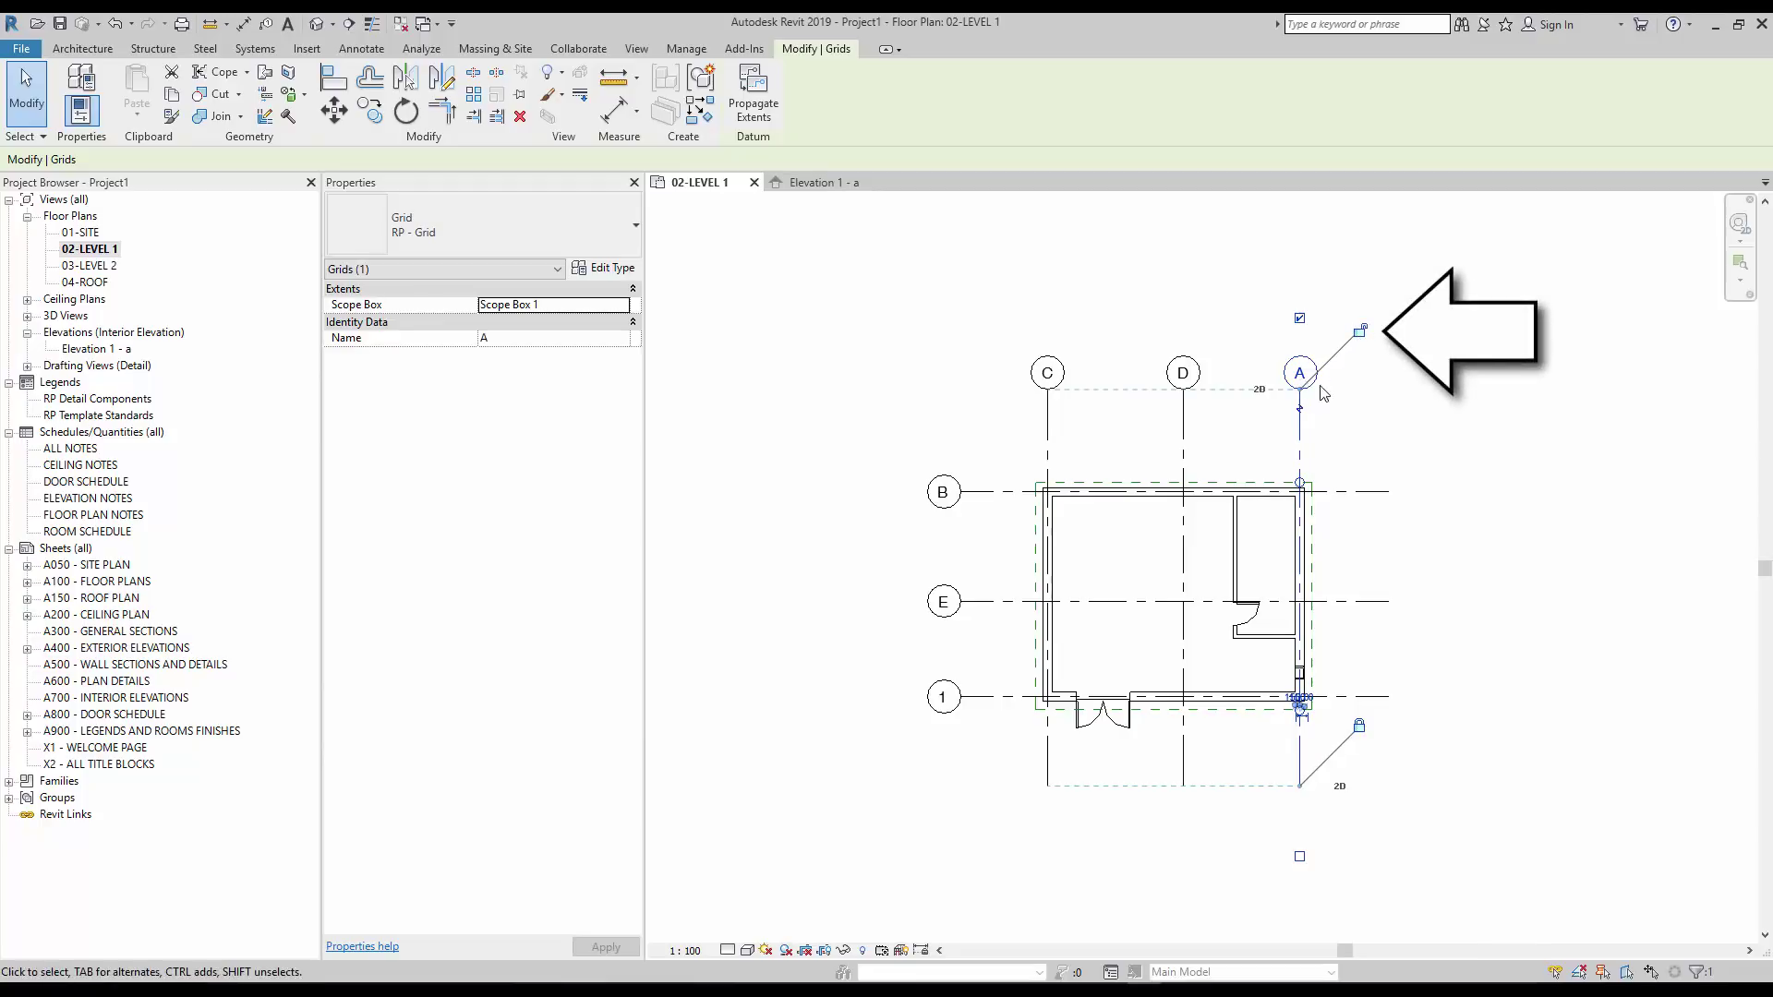
left_click_drag(1302, 399, 1303, 460)
left_click(1360, 728)
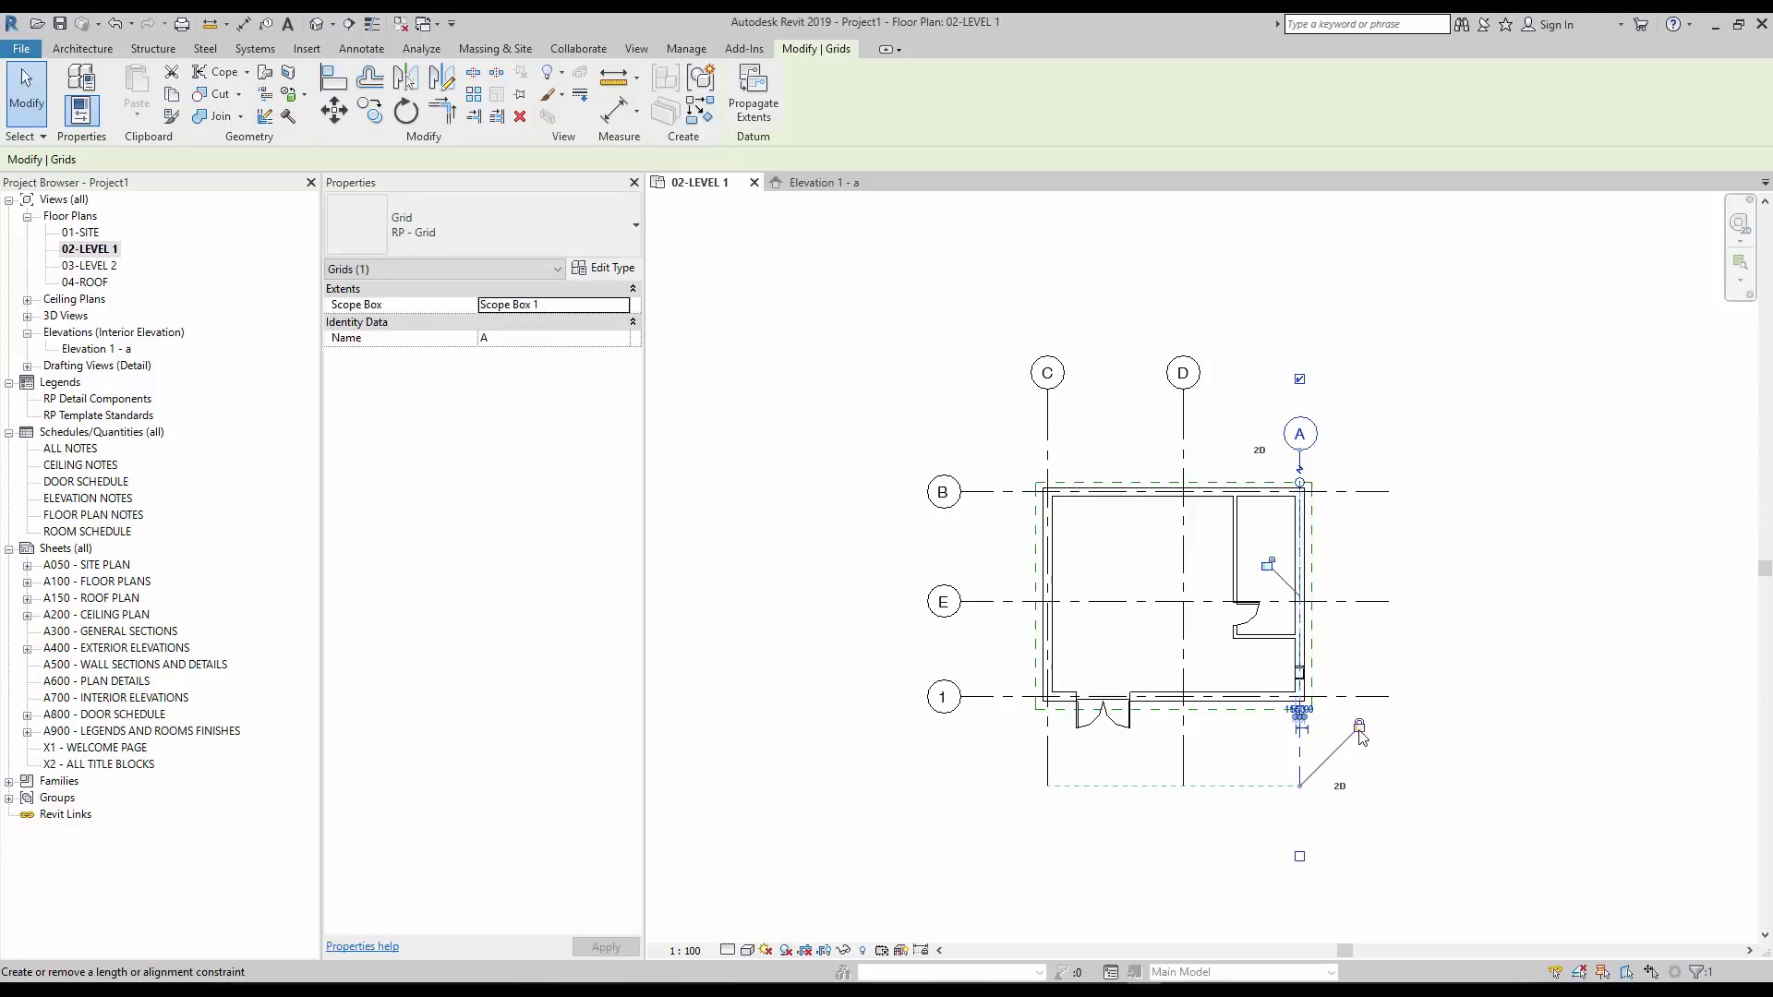
left_click_drag(1300, 786, 1300, 742)
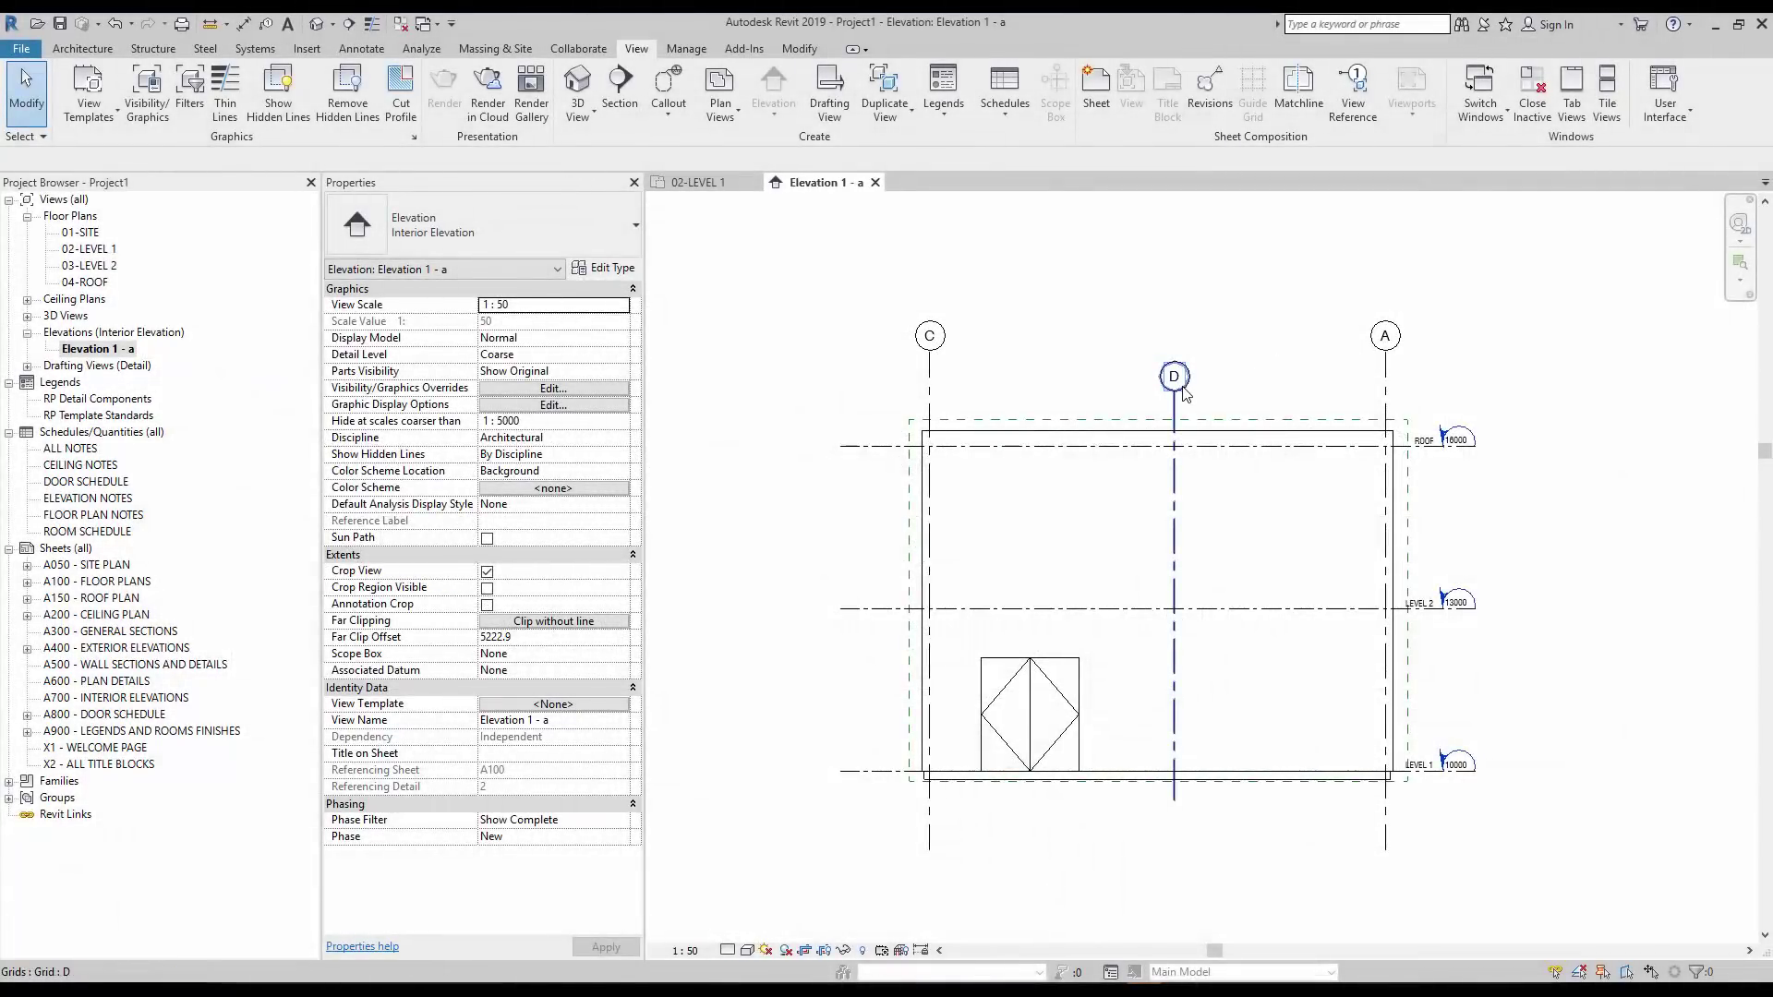
Assign grid D in Elevation 1 - a to Scope Box 1 through its Scope Box property.
left_click(1185, 394)
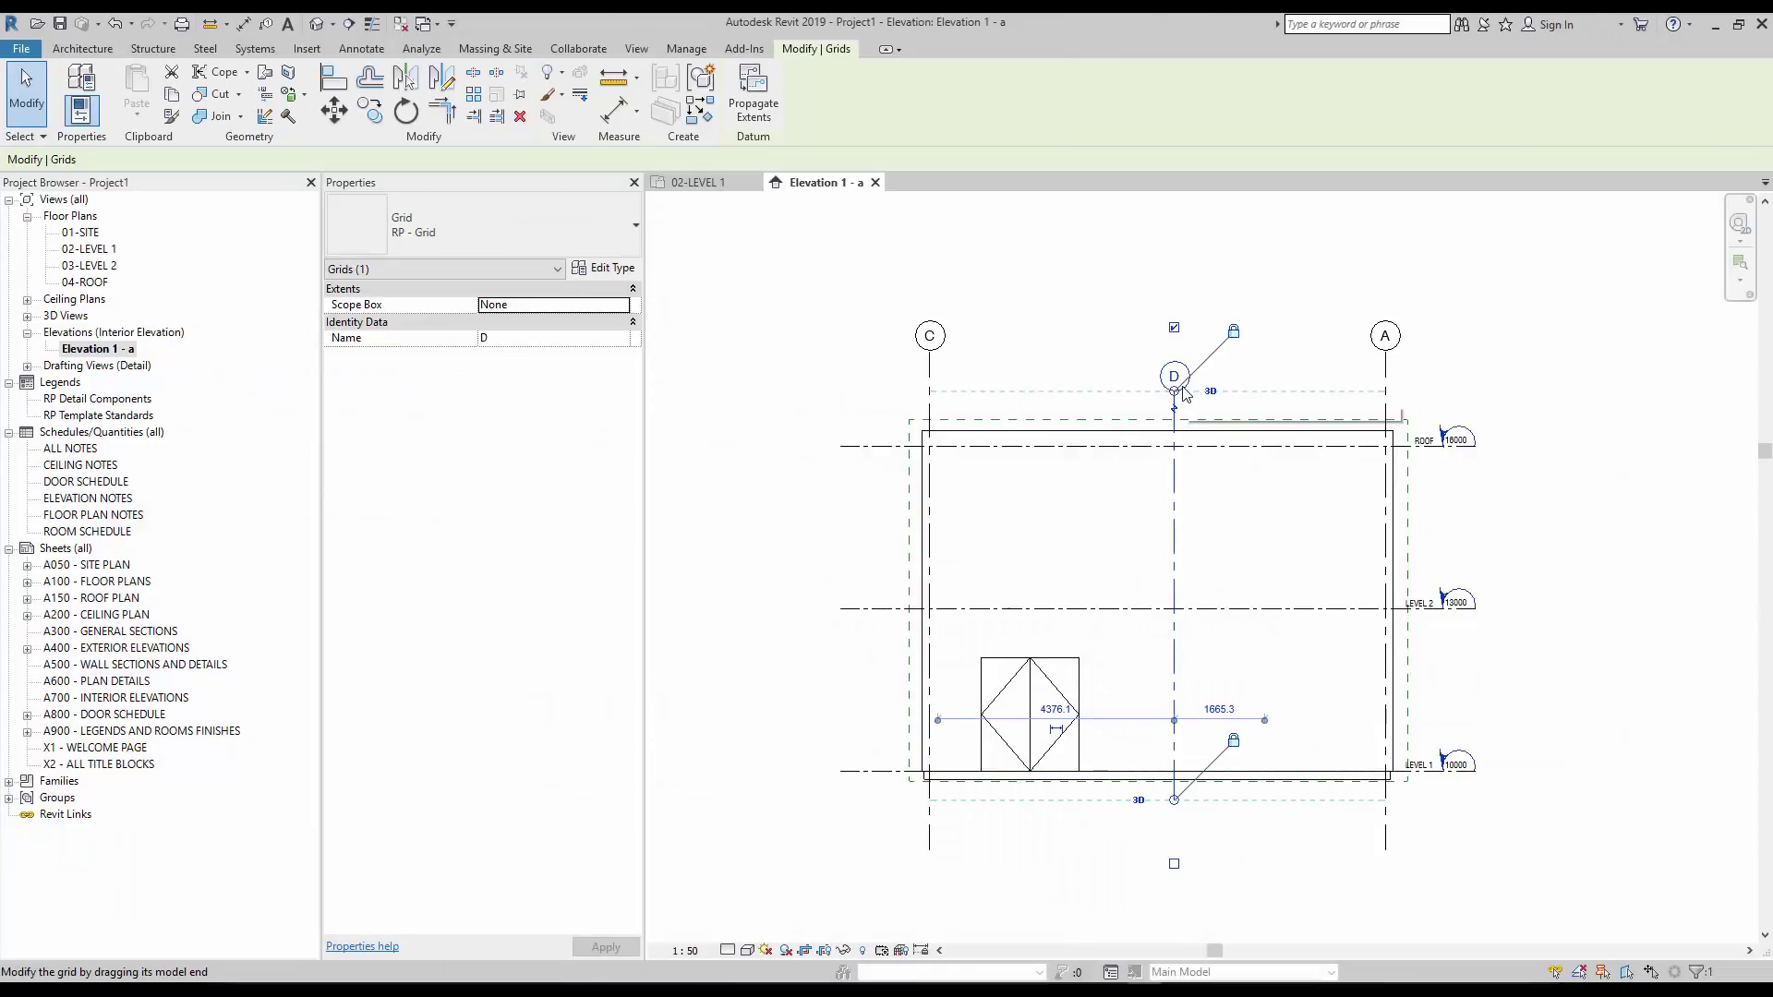
left_click(625, 305)
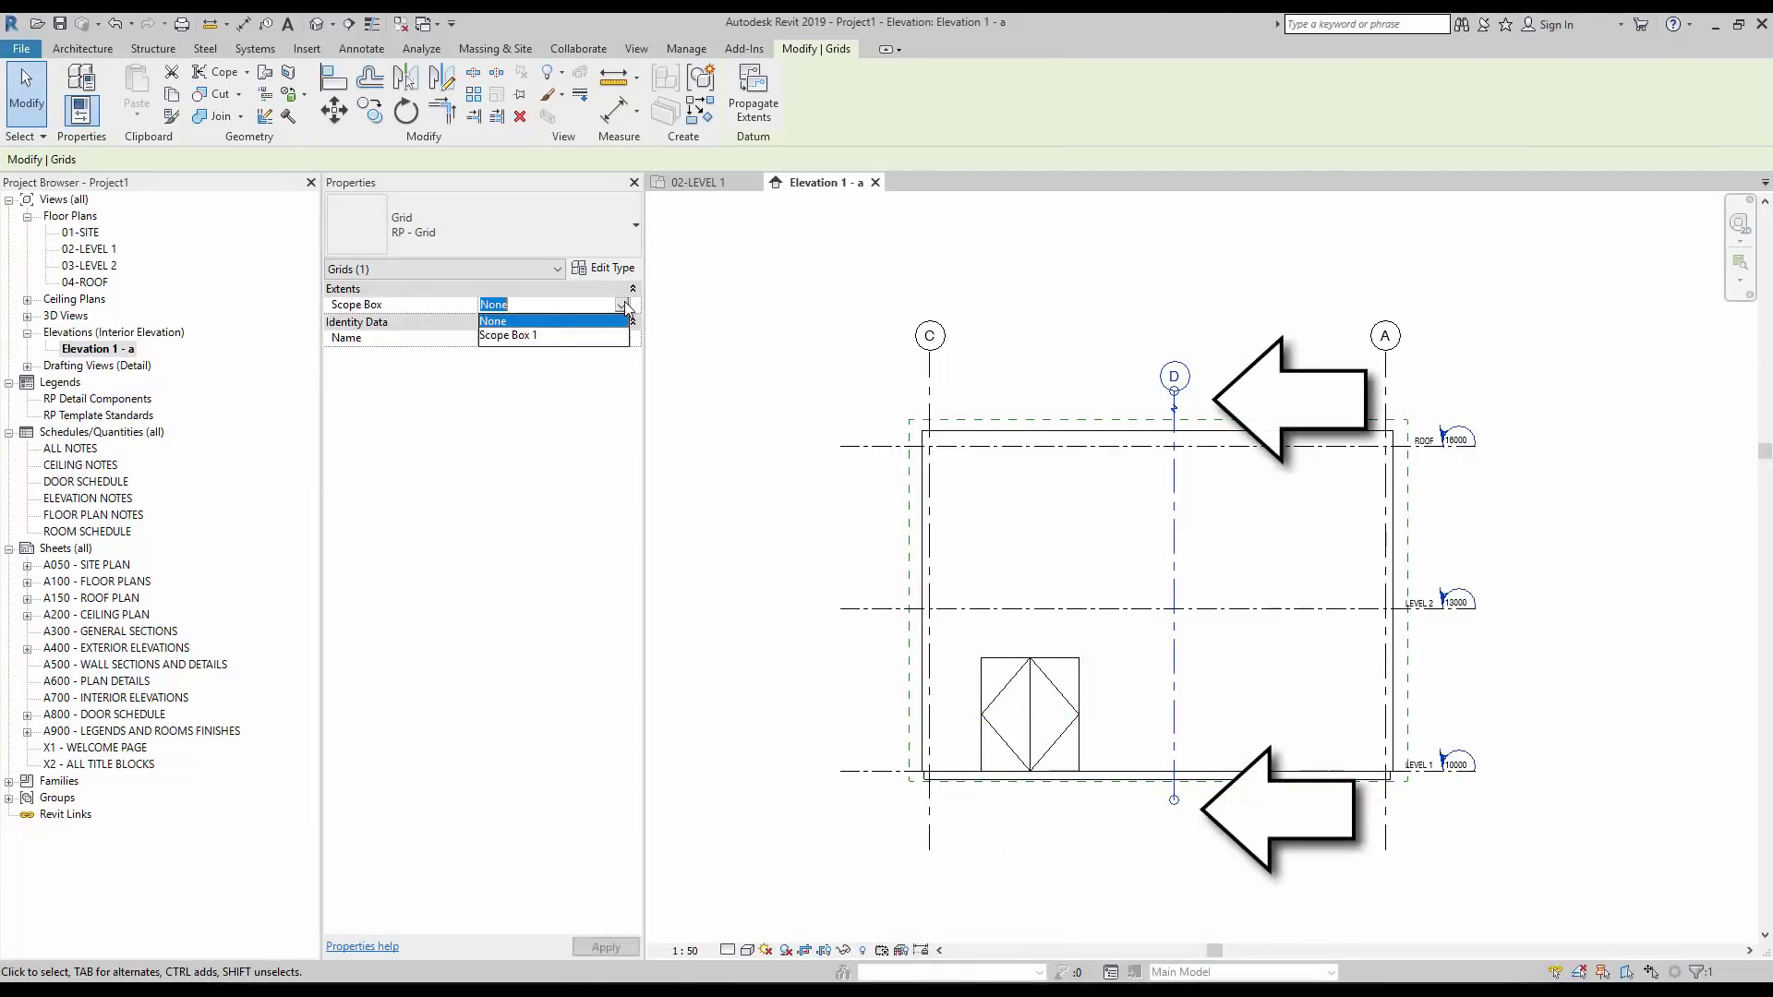
left_click(578, 335)
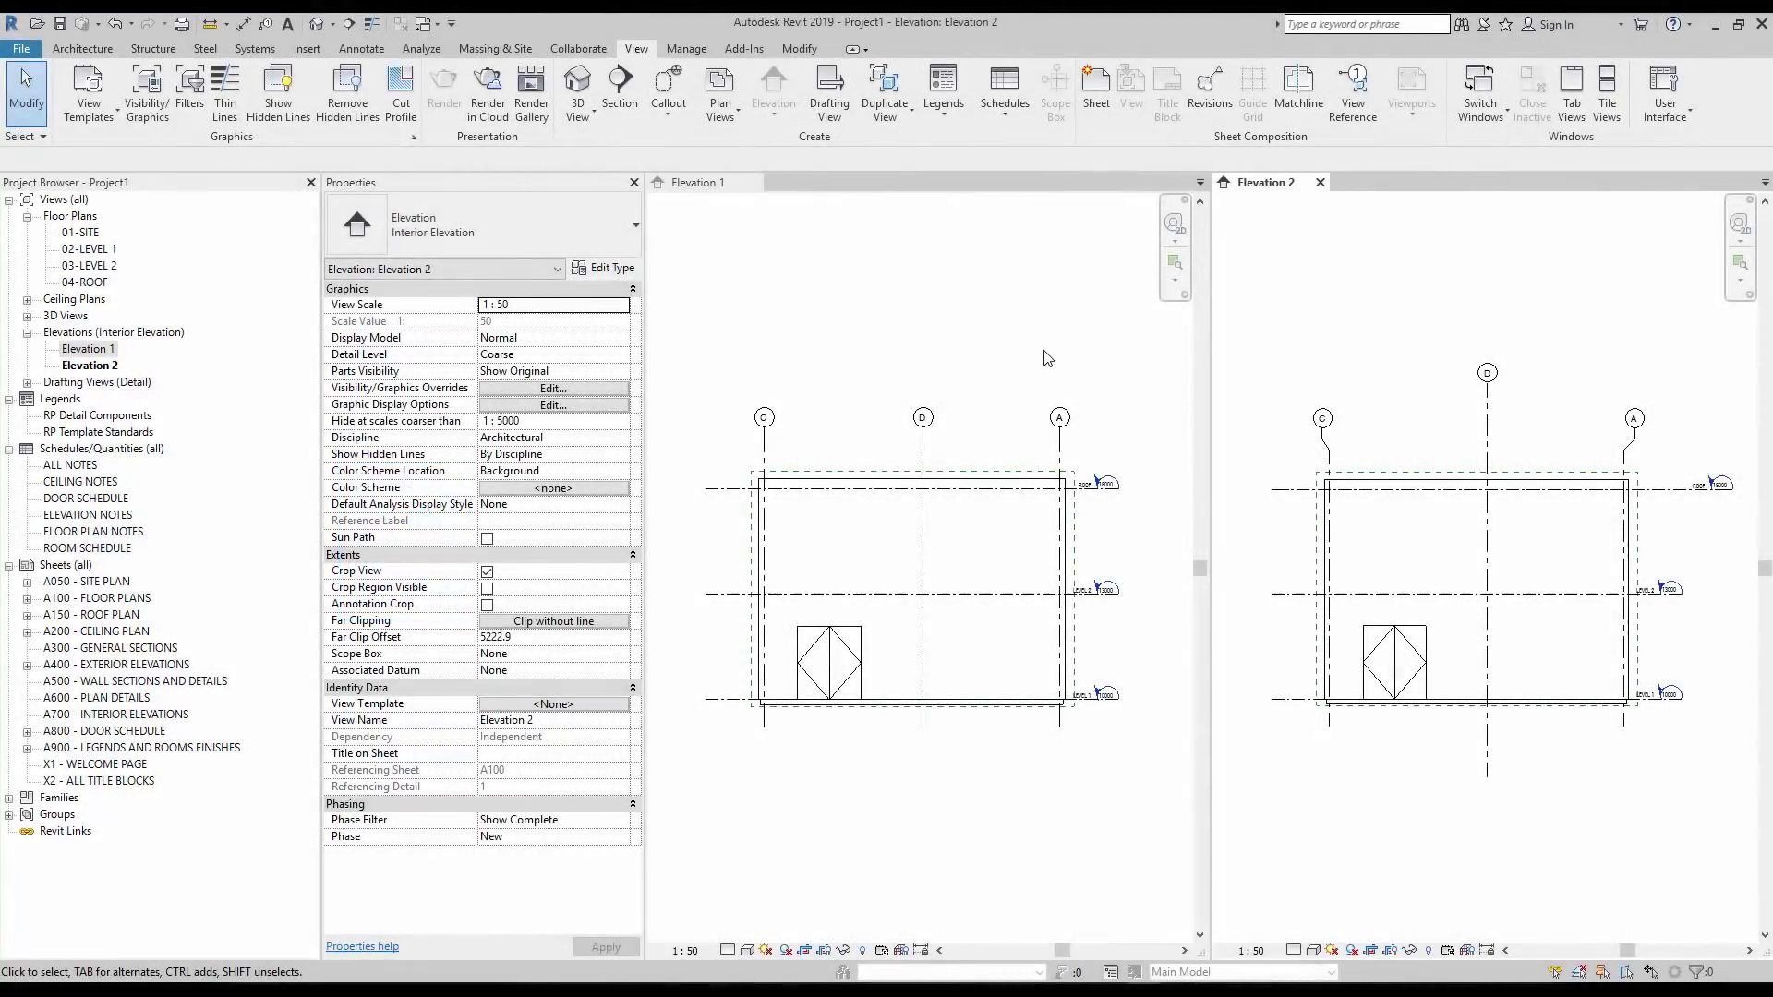
Select grids C, D and A in Elevation 2, then clear the selection.
left_click(1326, 442)
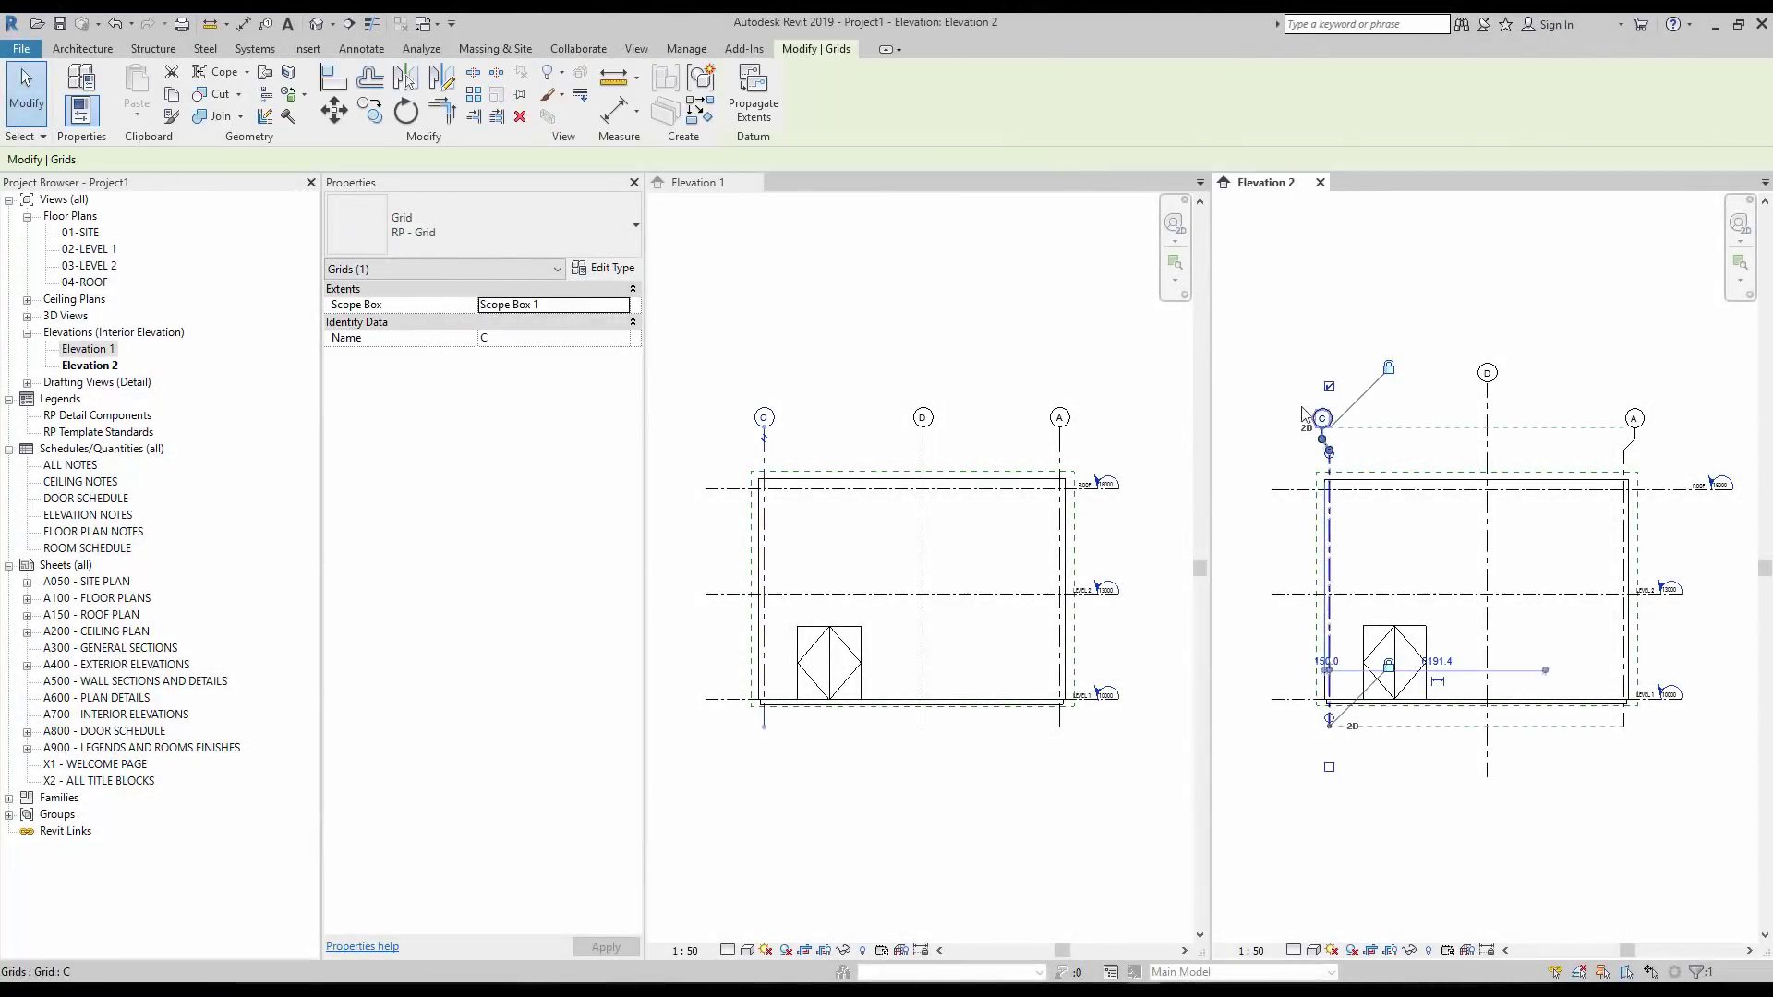
left_click(1481, 432)
left_click(1618, 451)
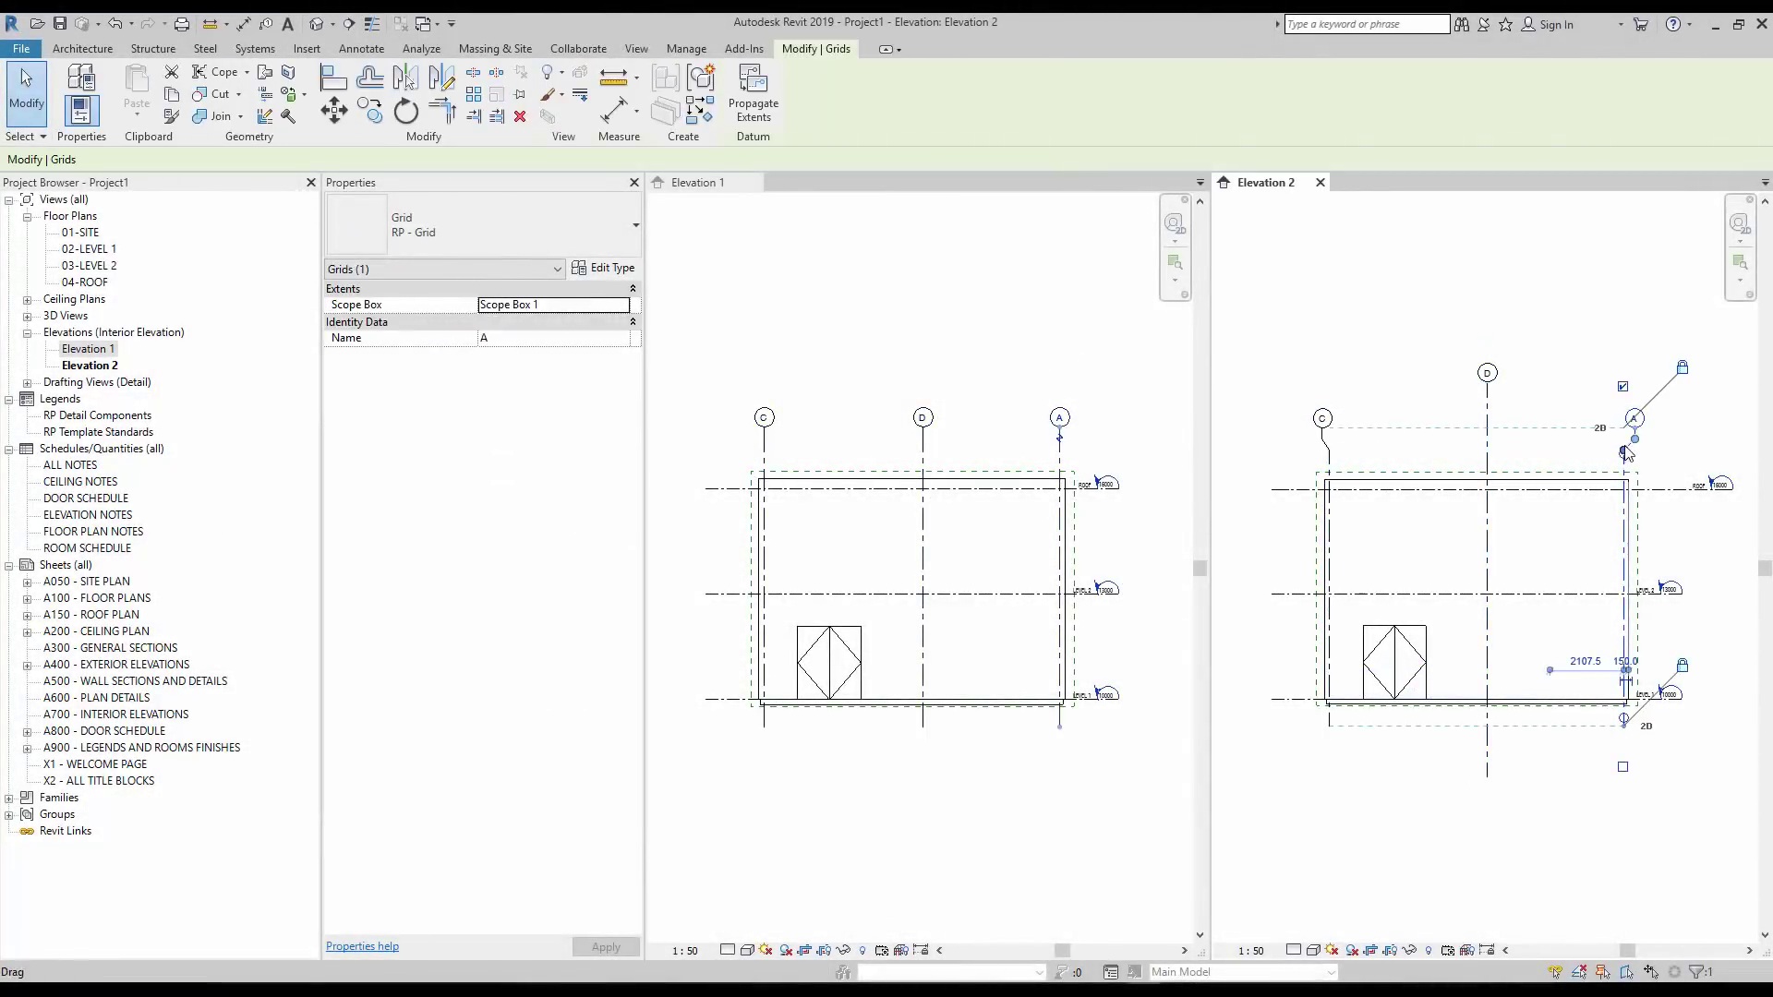
left_click(1326, 442)
left_click(1373, 305)
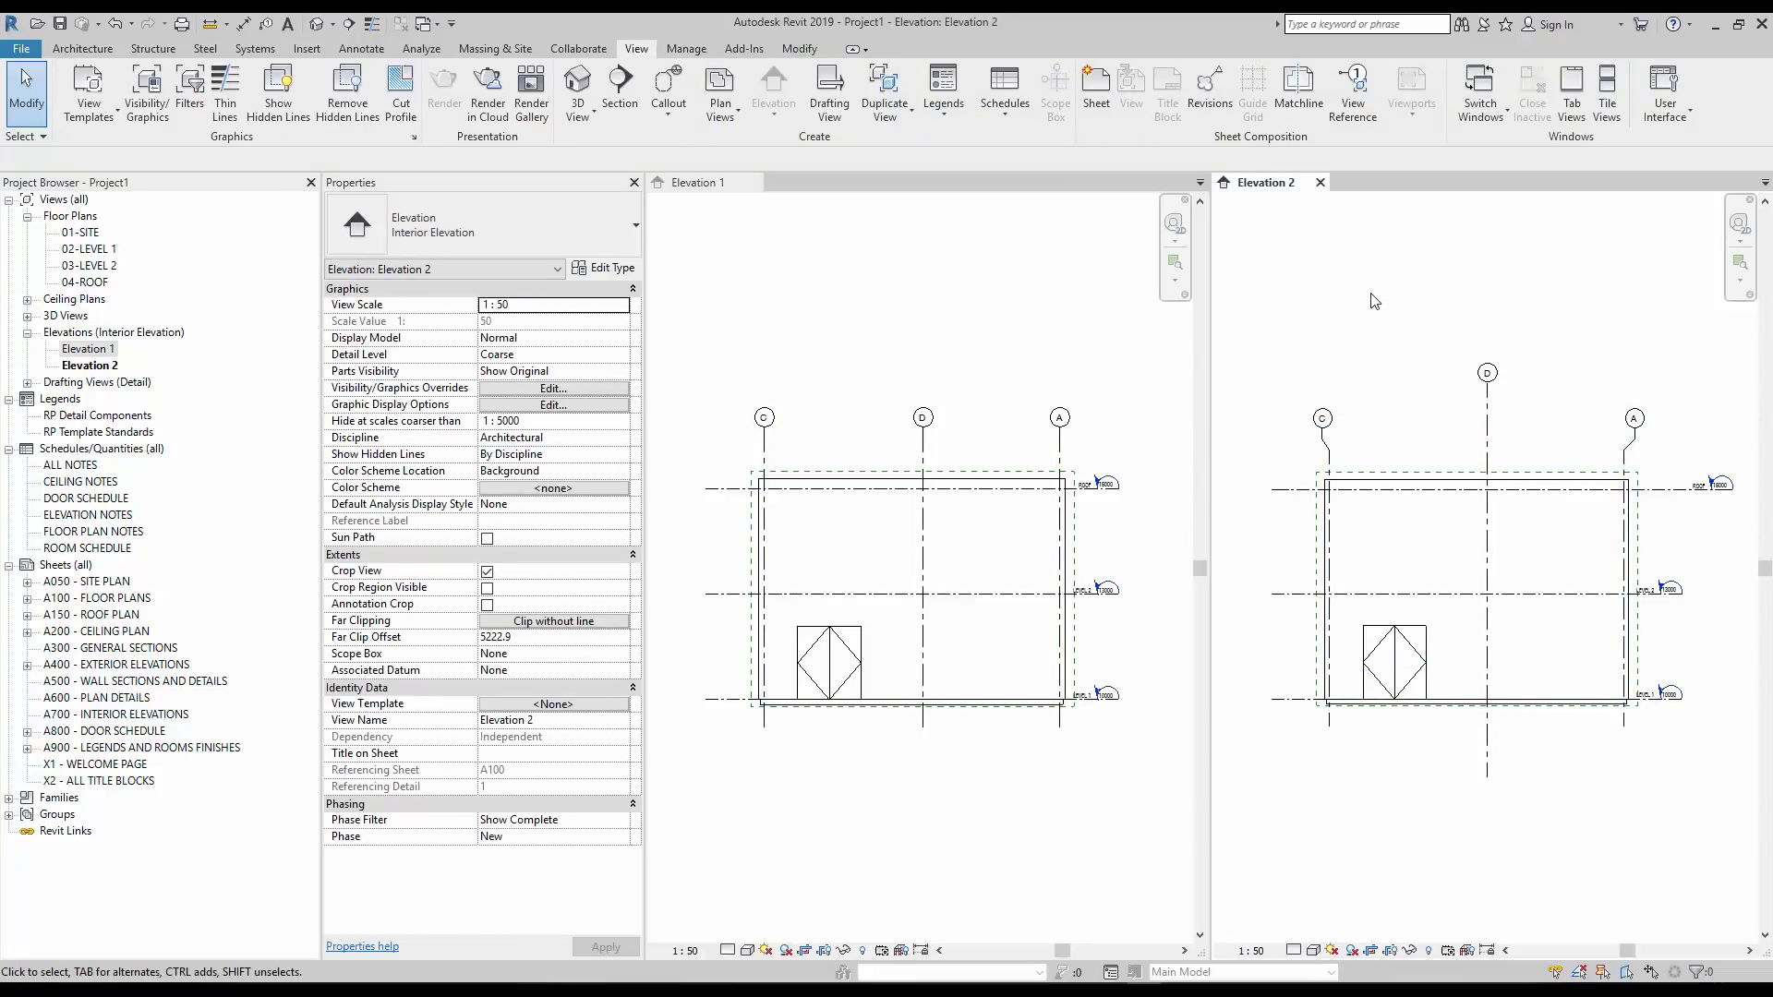
In Elevation 1, select grids C, D, A and the LEVEL 2, LEVEL 1 and ROOF levels.
left_click(764, 449)
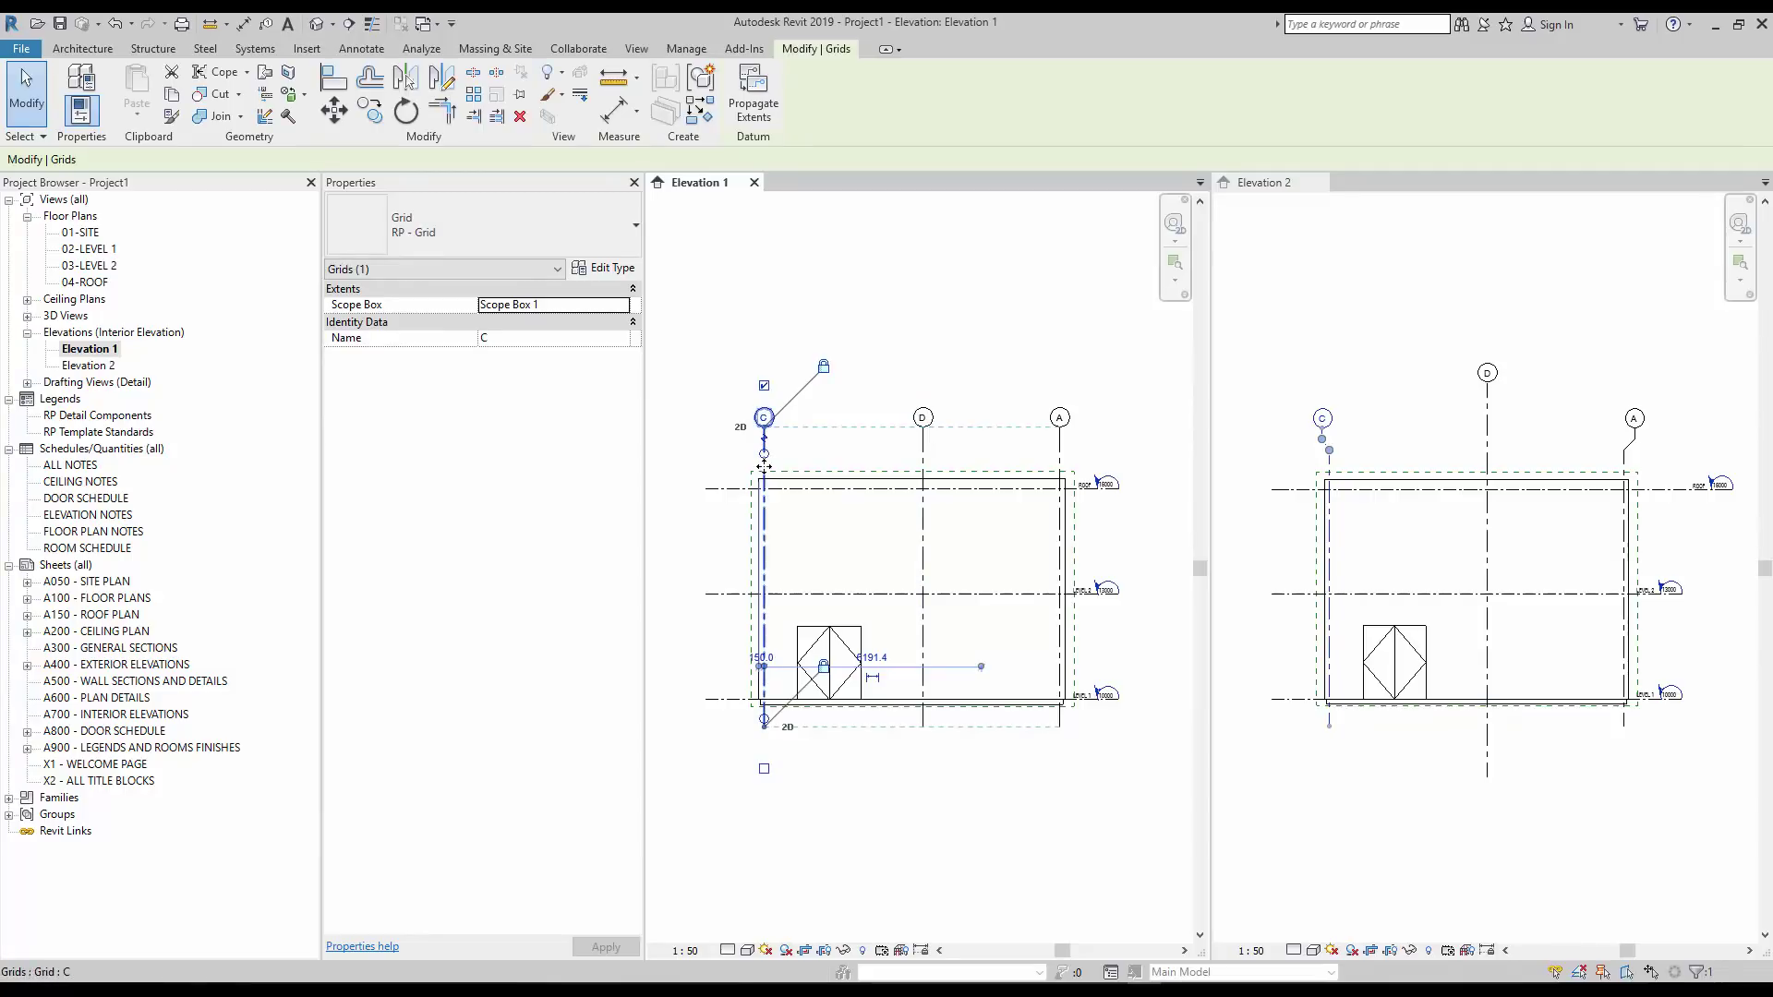
left_click(923, 448, "ctrl")
left_click(1059, 462, "ctrl")
left_click(1096, 587, "ctrl")
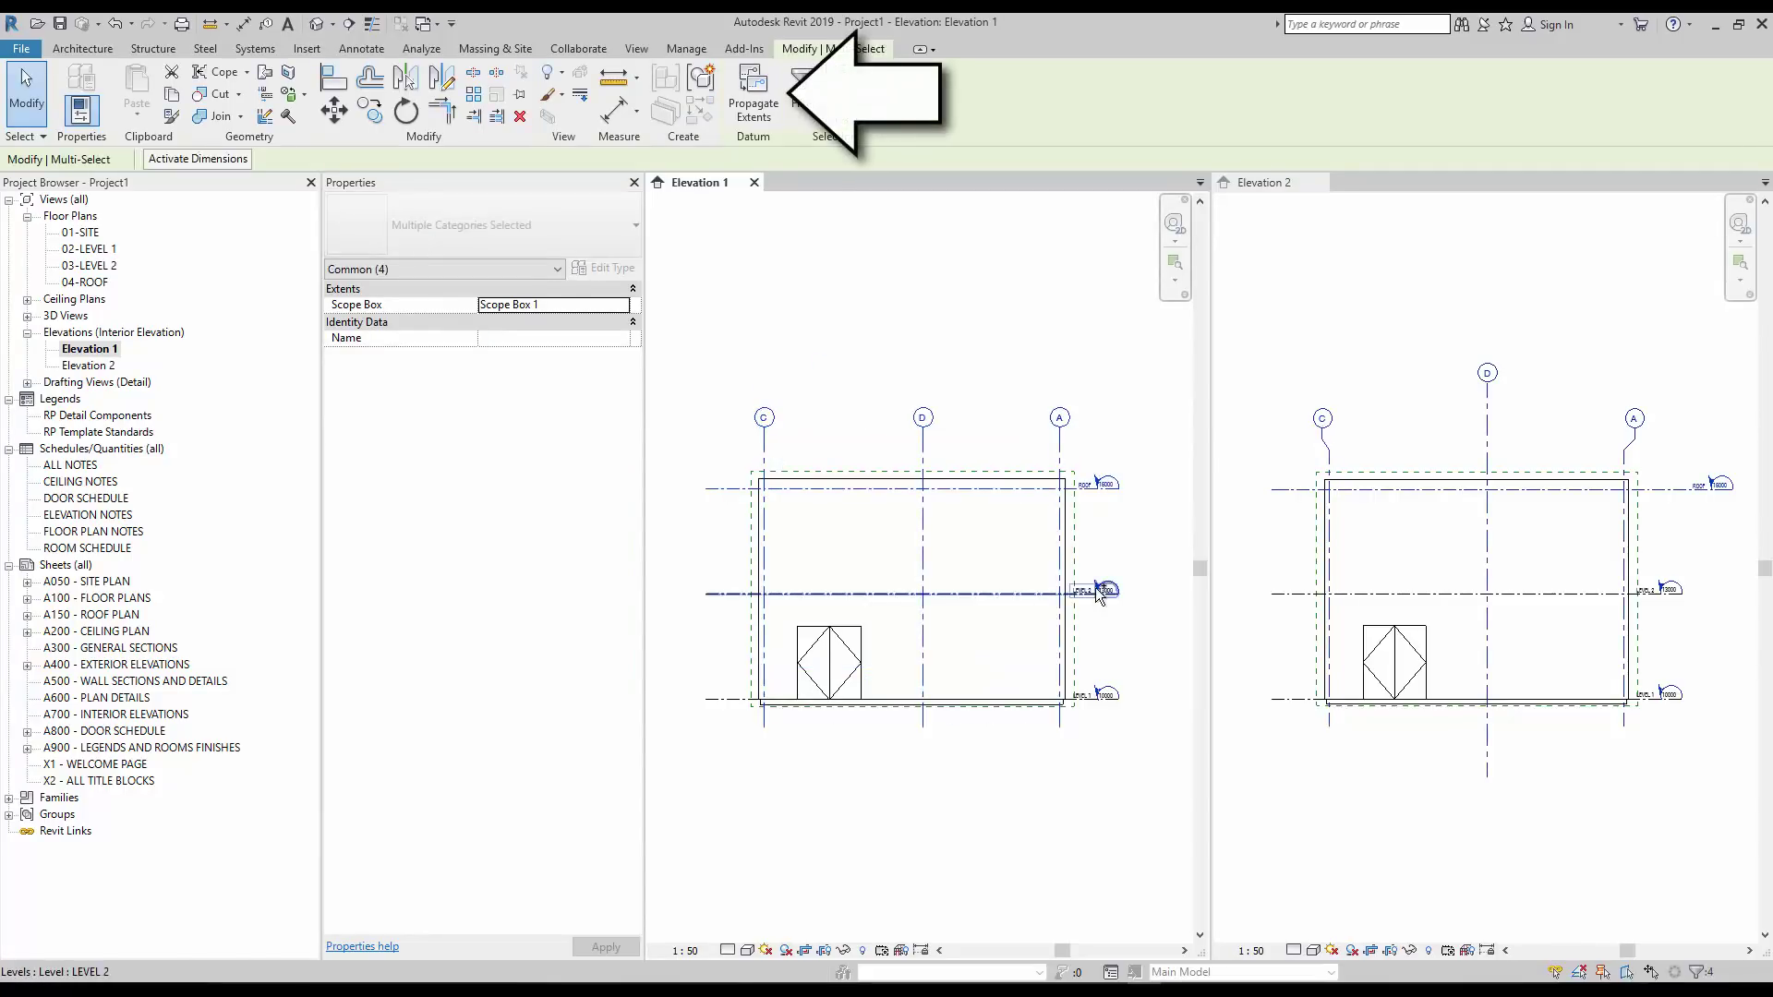
left_click(1097, 694, "ctrl")
left_click(1097, 484, "ctrl")
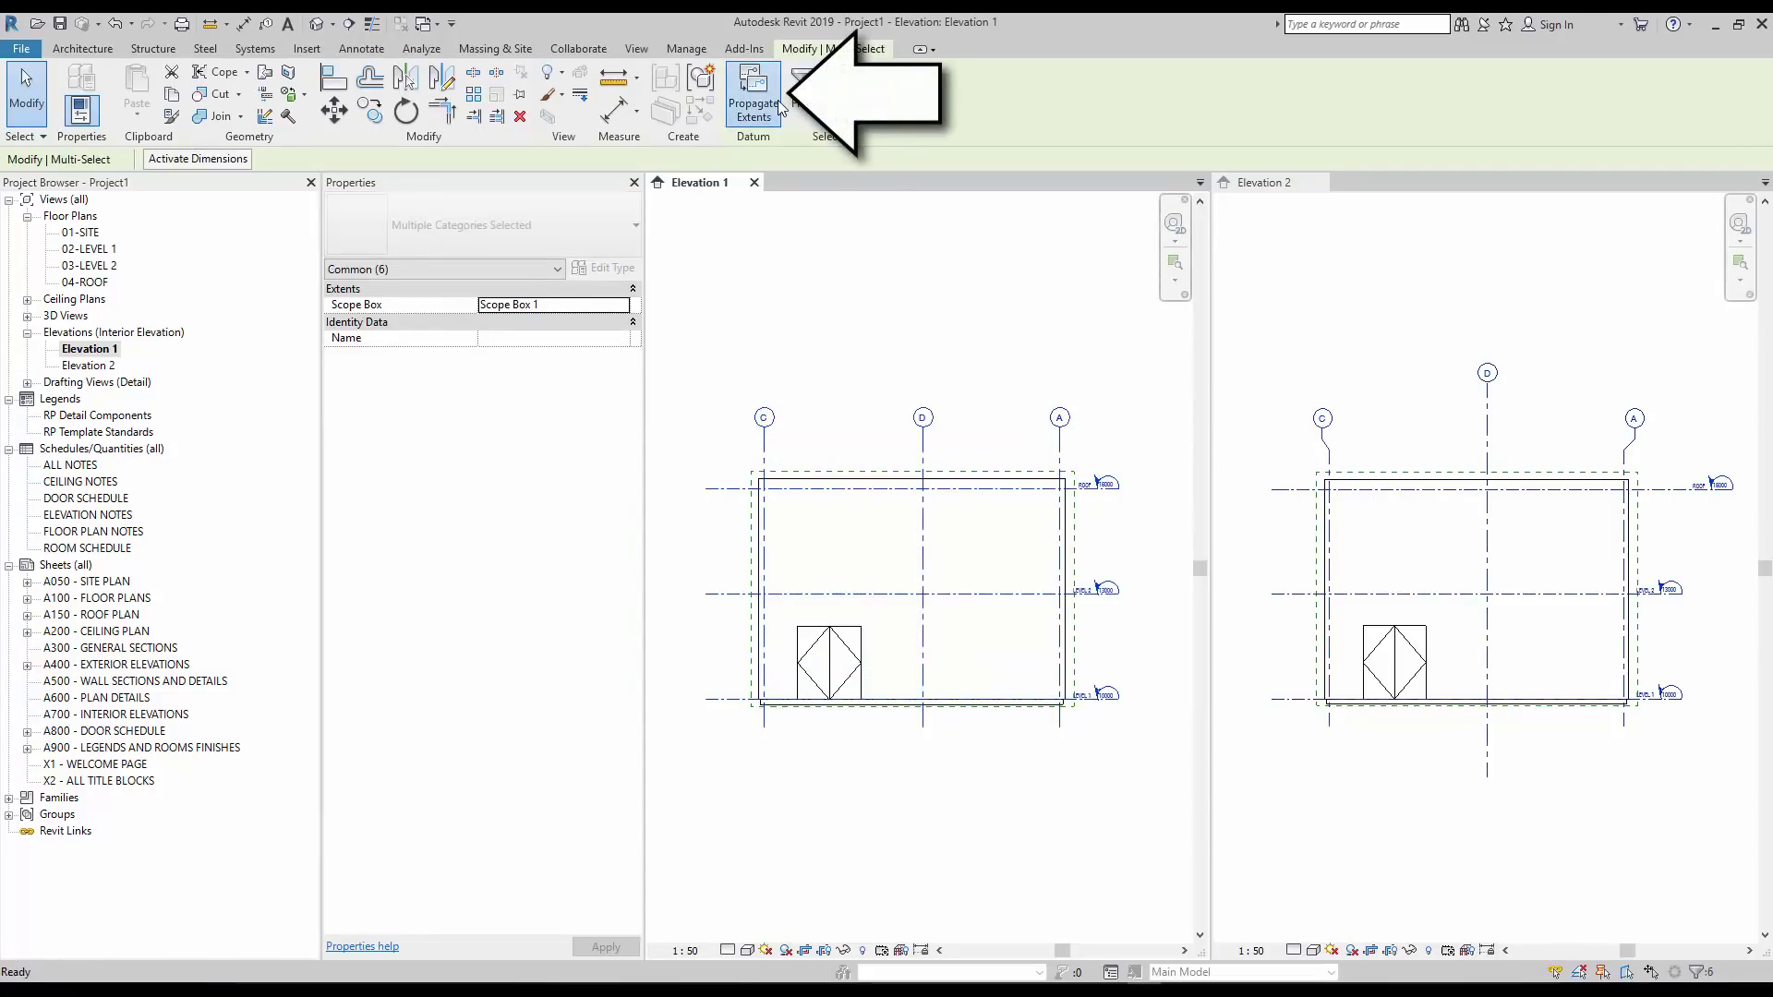
Propagate the selected extents to Elevation 2 and make Elevation 2 the active view.
left_click(778, 99)
left_click(759, 409)
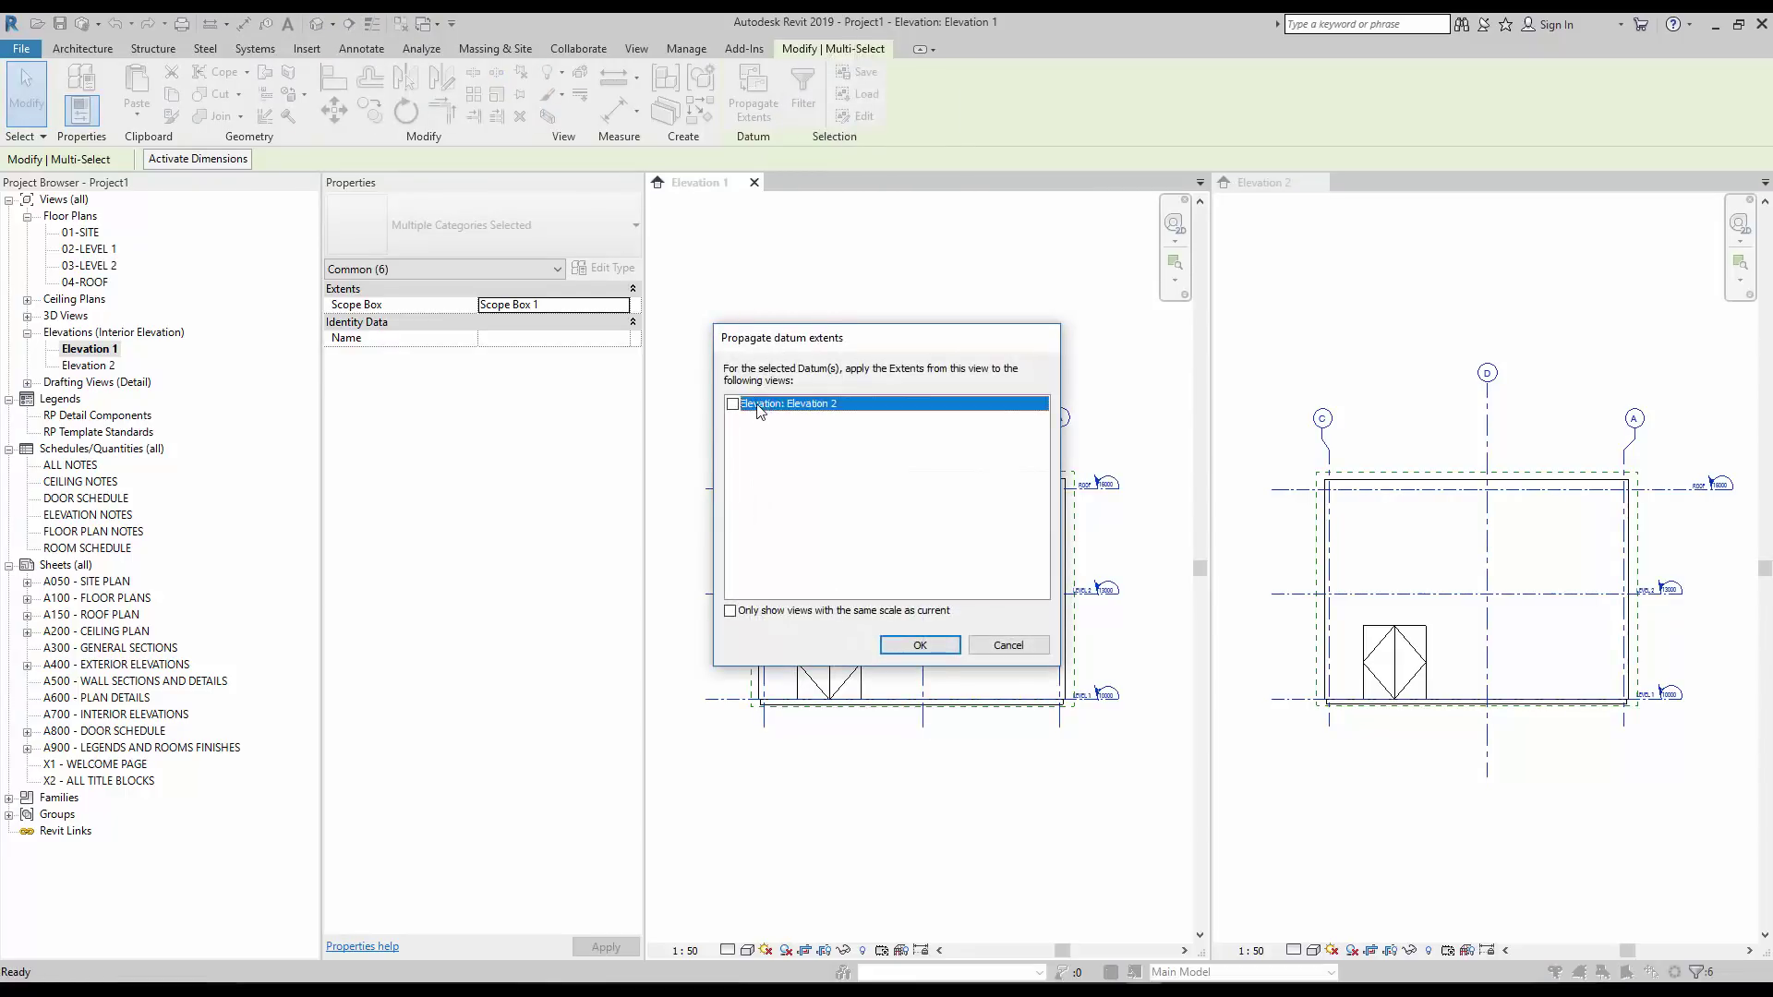
left_click(918, 645)
left_click(1392, 764)
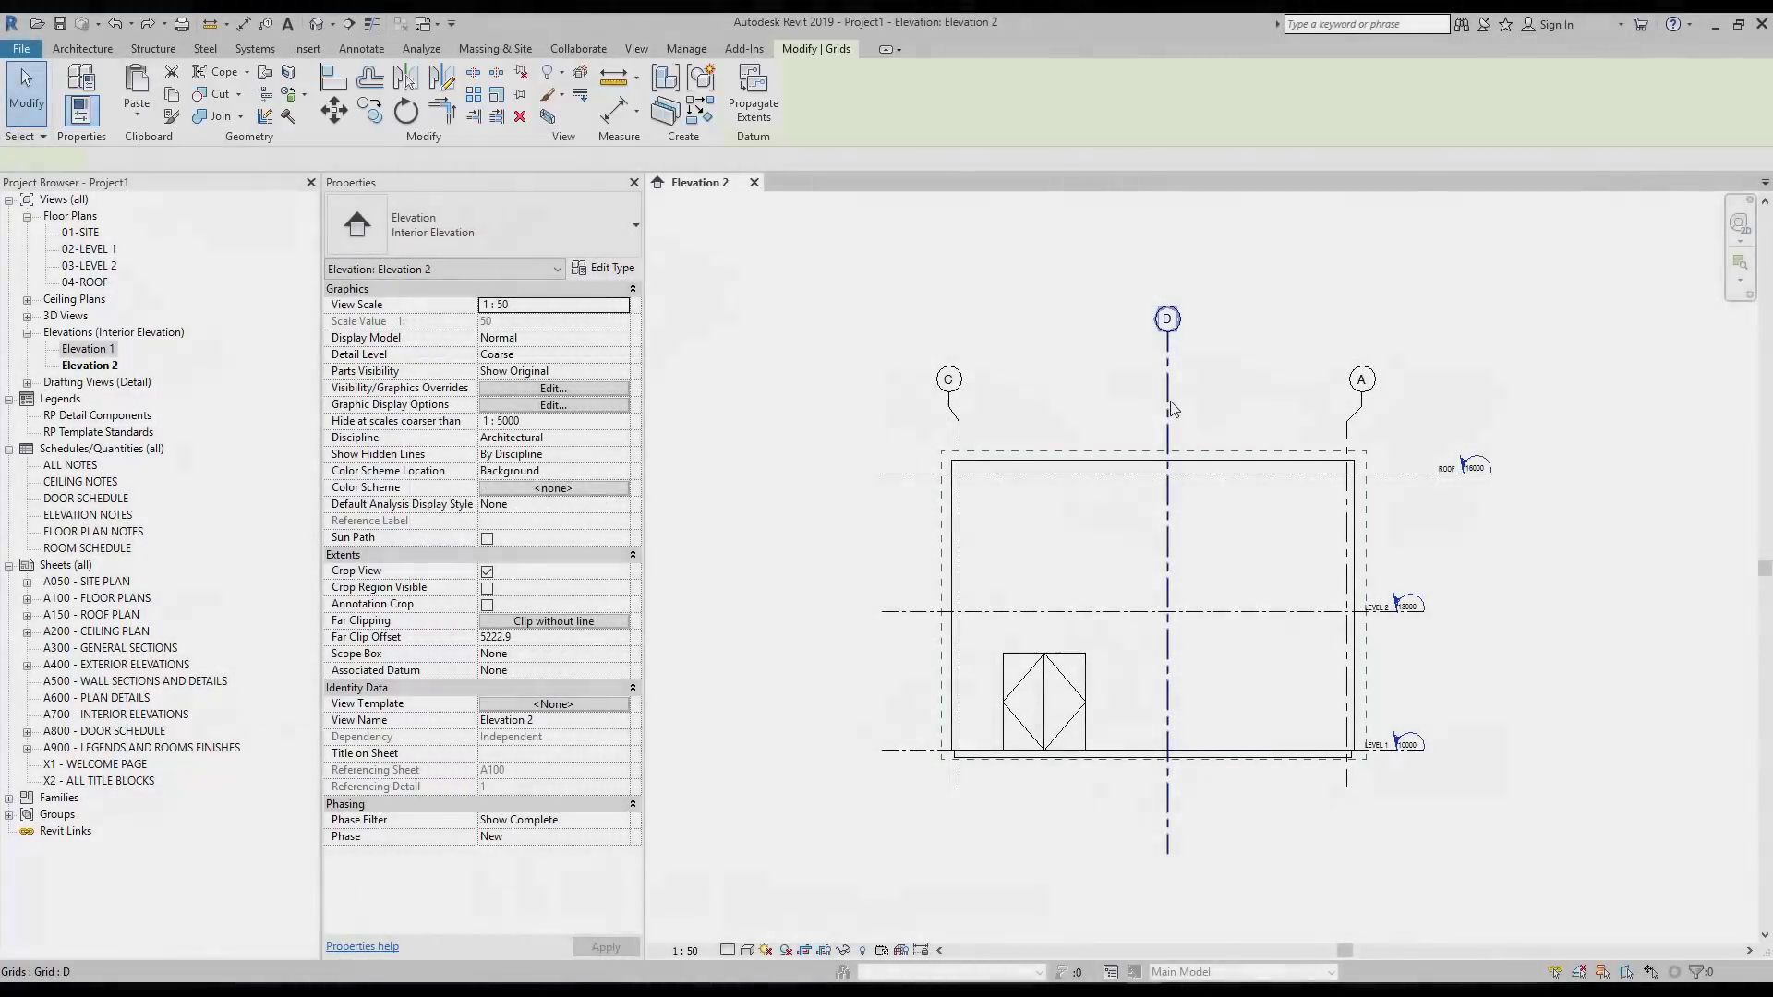
Reset grids D and A in Elevation 2 to their 3D extents.
left_click(1166, 400)
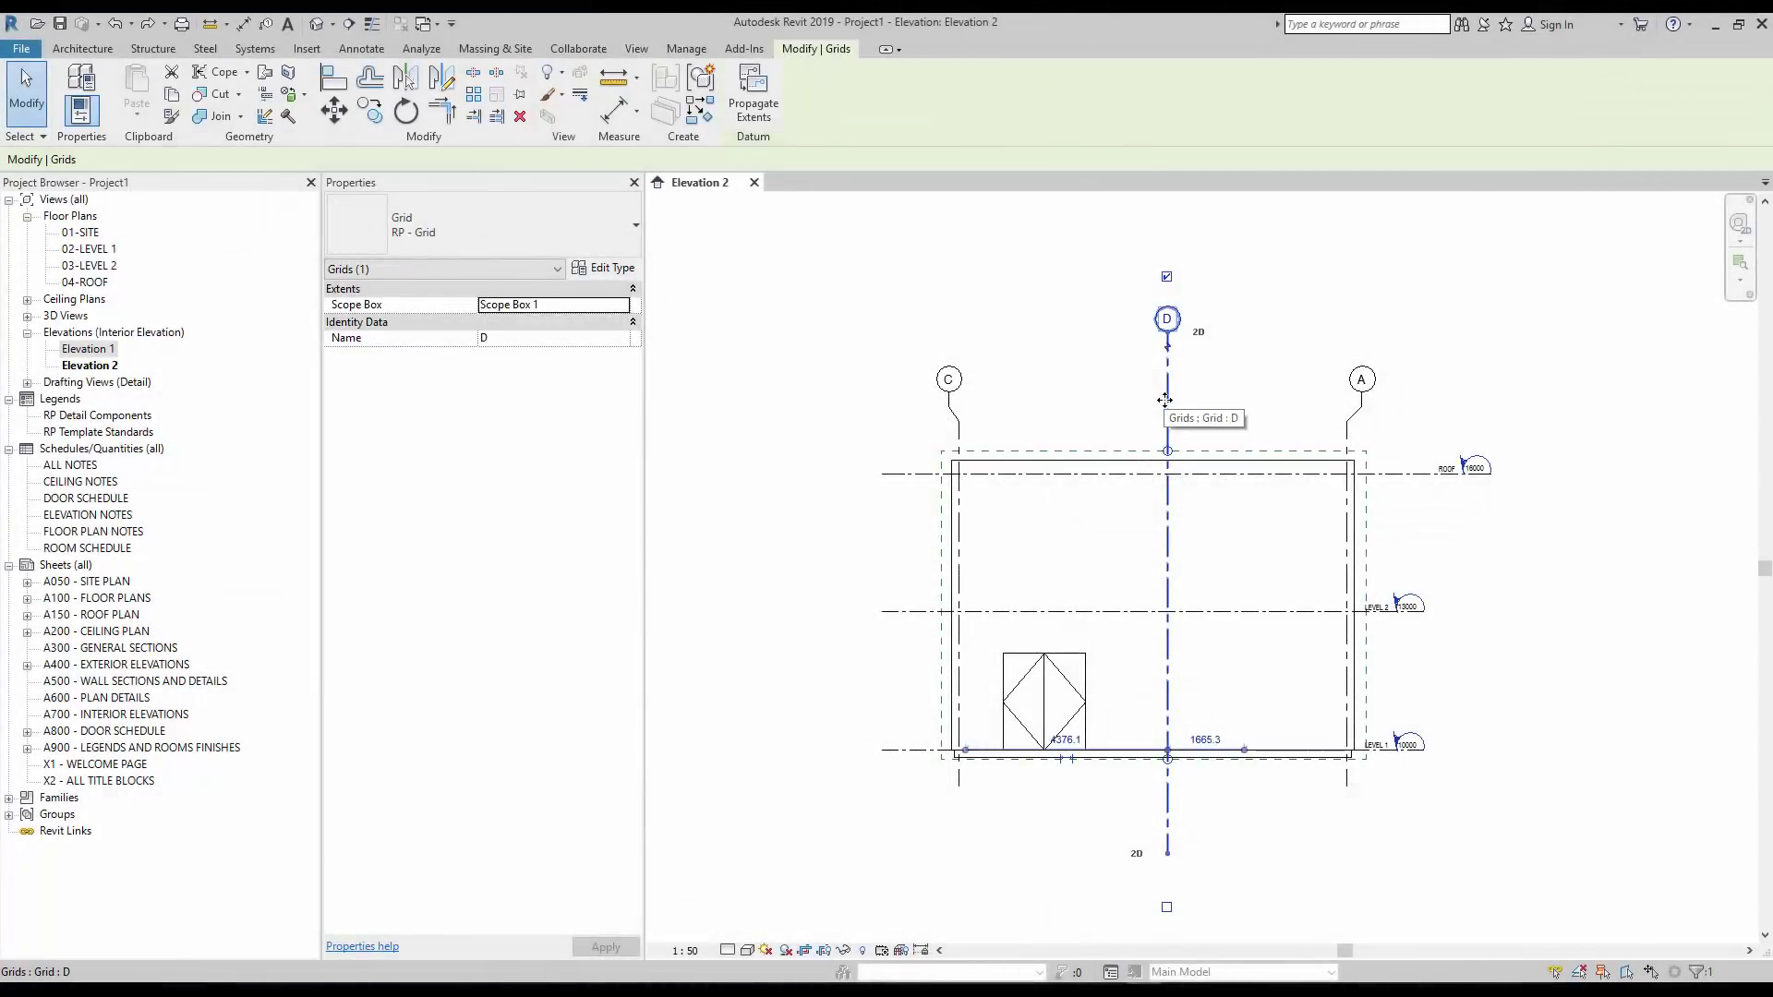
right_click(1166, 400)
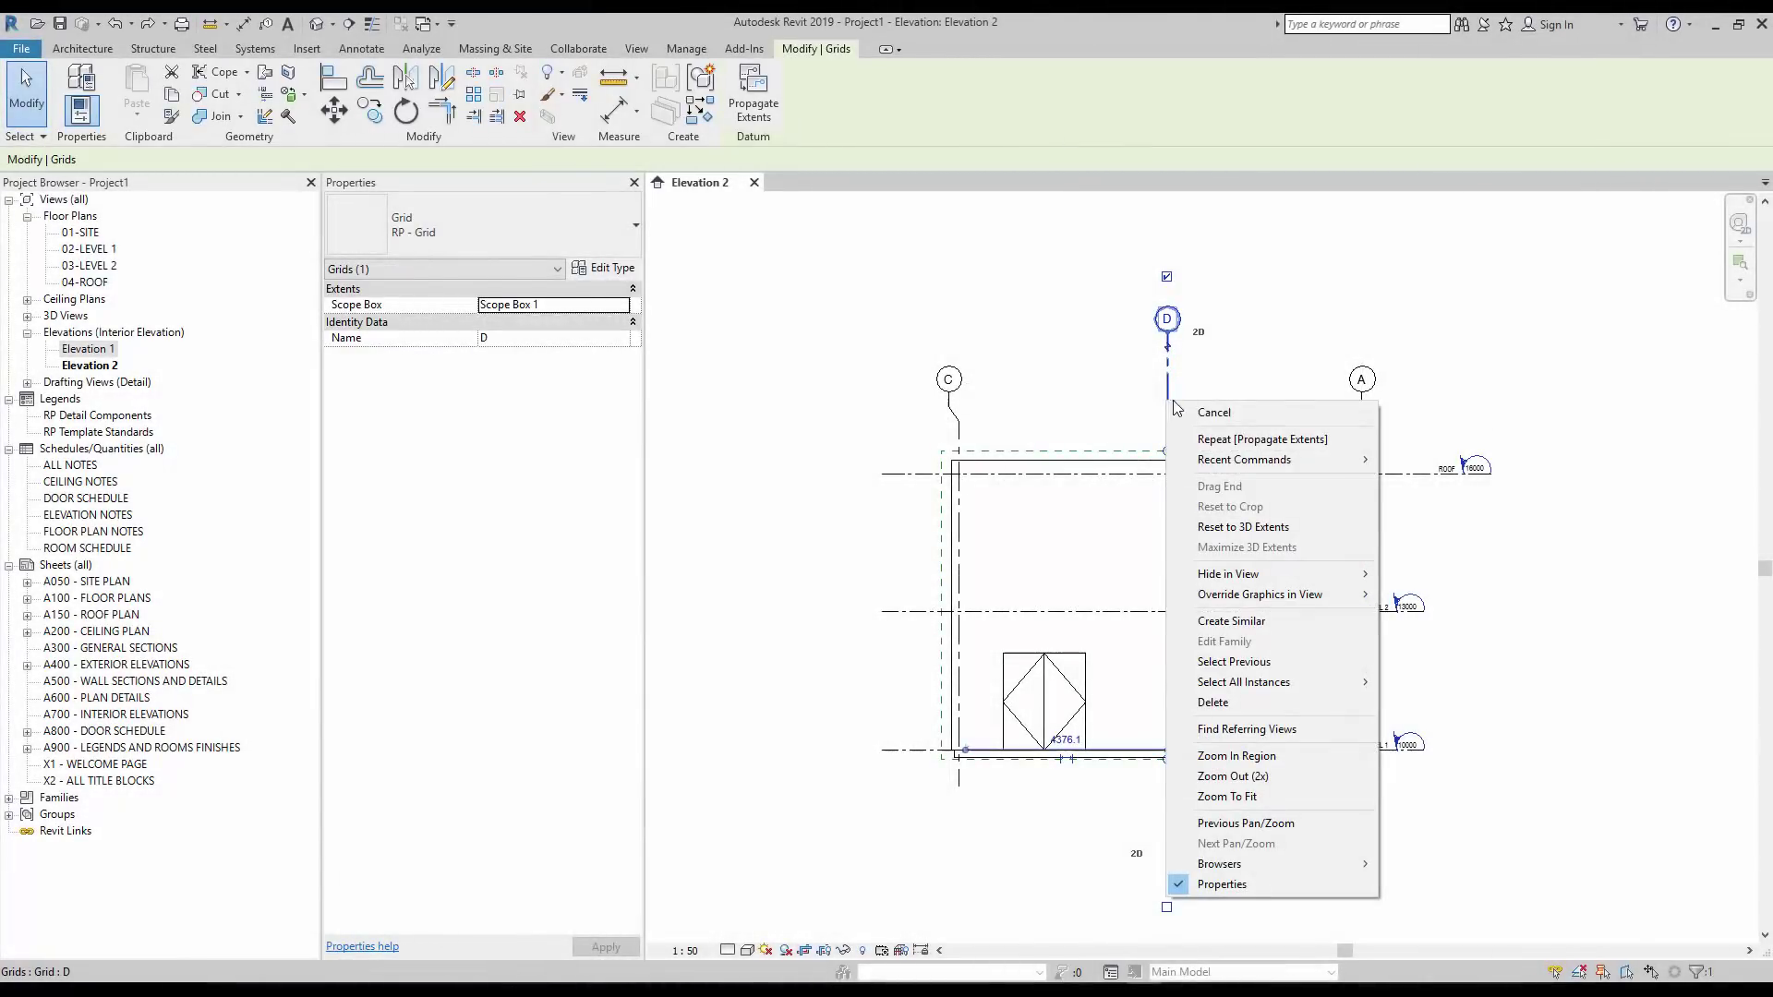
left_click(1326, 529)
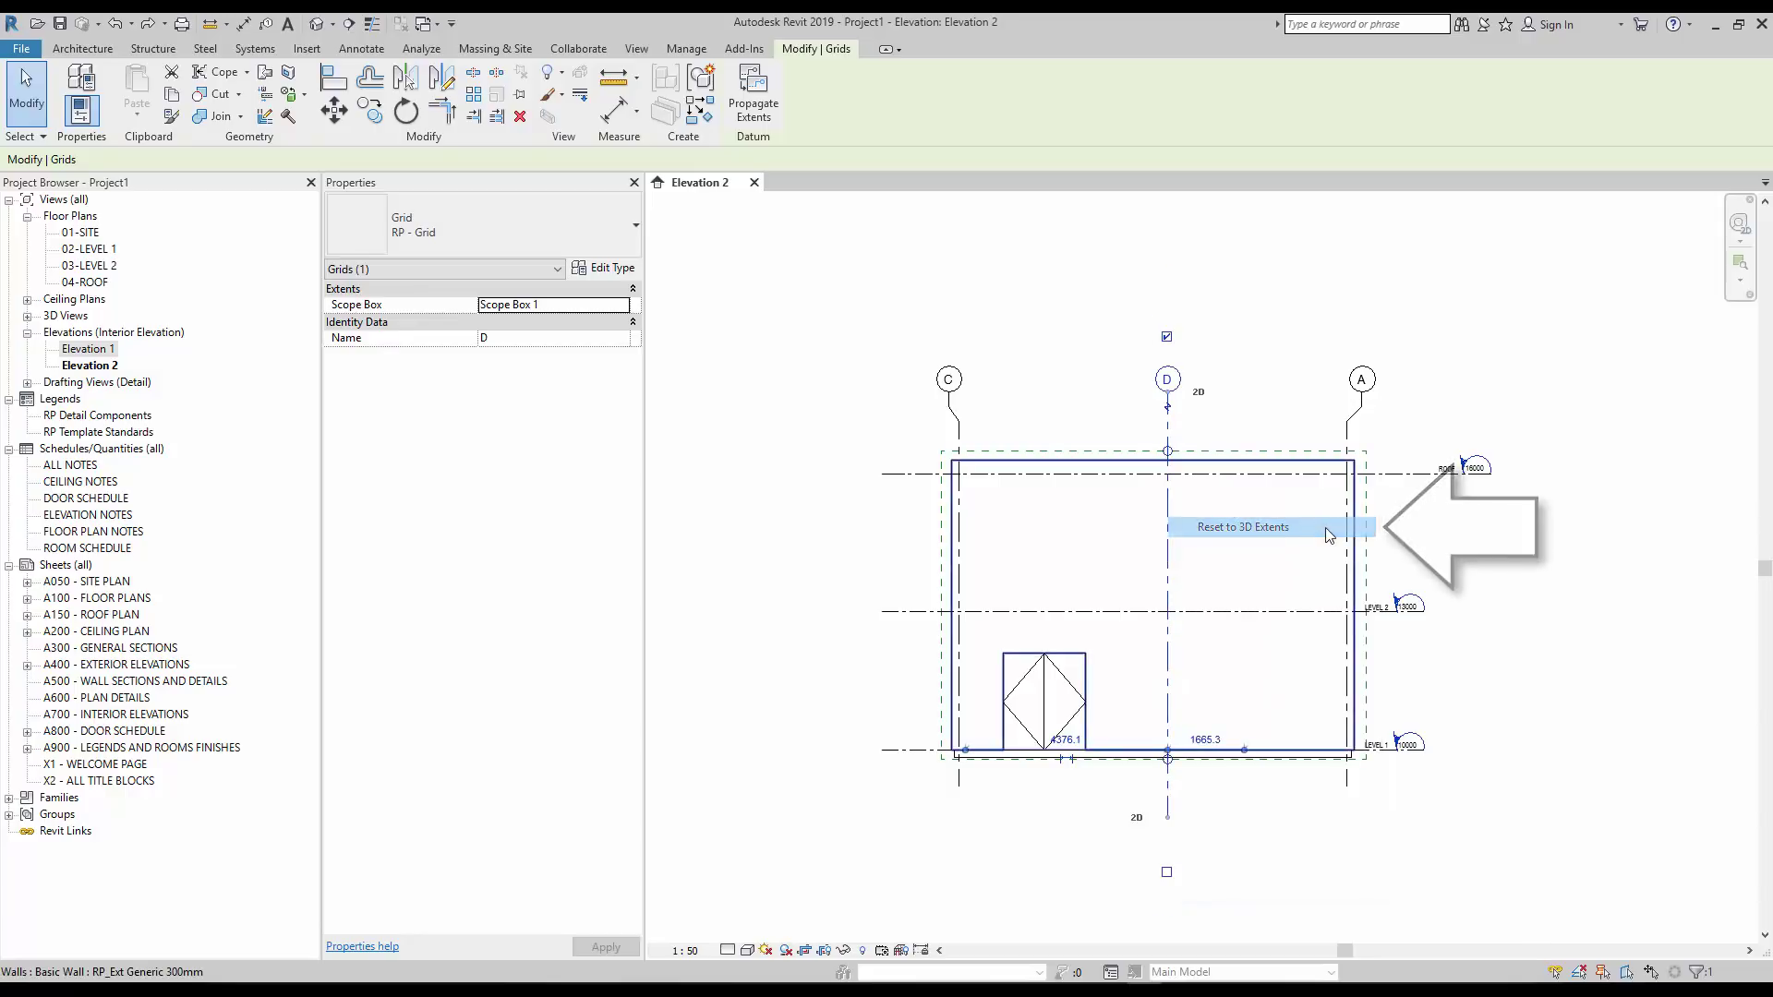
left_click(1347, 432)
right_click(1350, 429)
left_click(1343, 446)
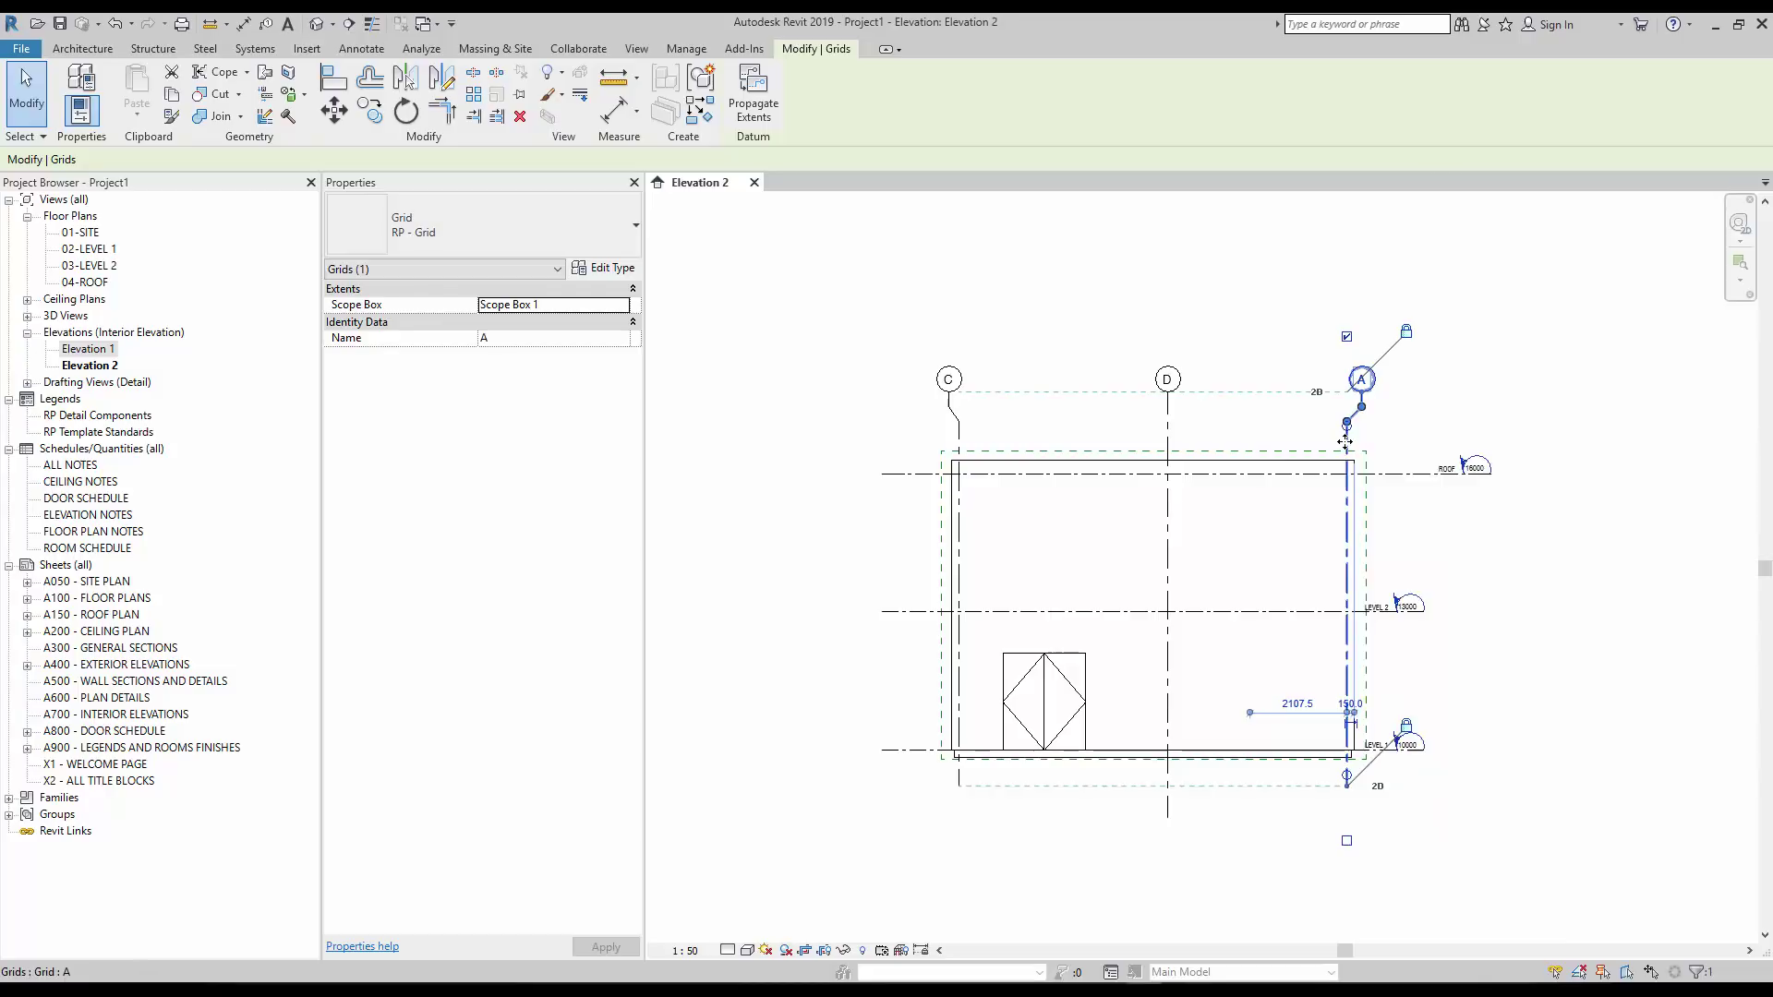
right_click(1343, 442)
left_click(1453, 570)
Reset grid C to its 3D extents, then select the ROOF level for the same.
left_click(958, 446)
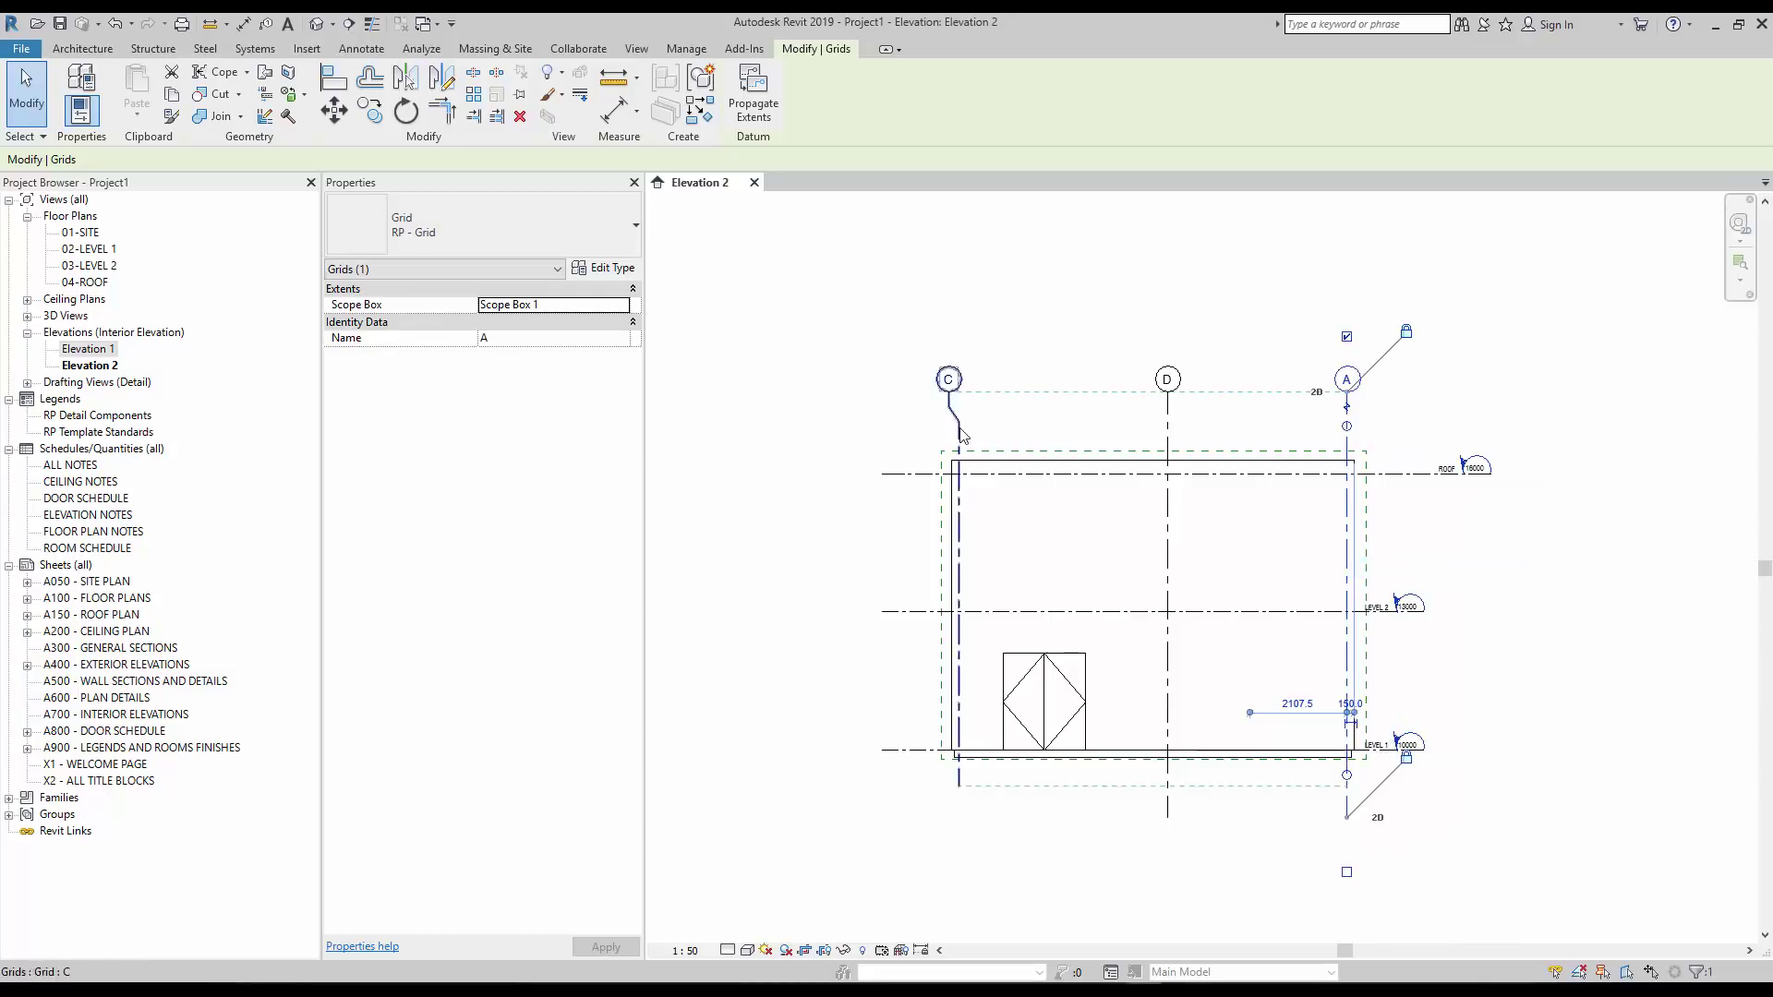
right_click(957, 442)
left_click(1100, 572)
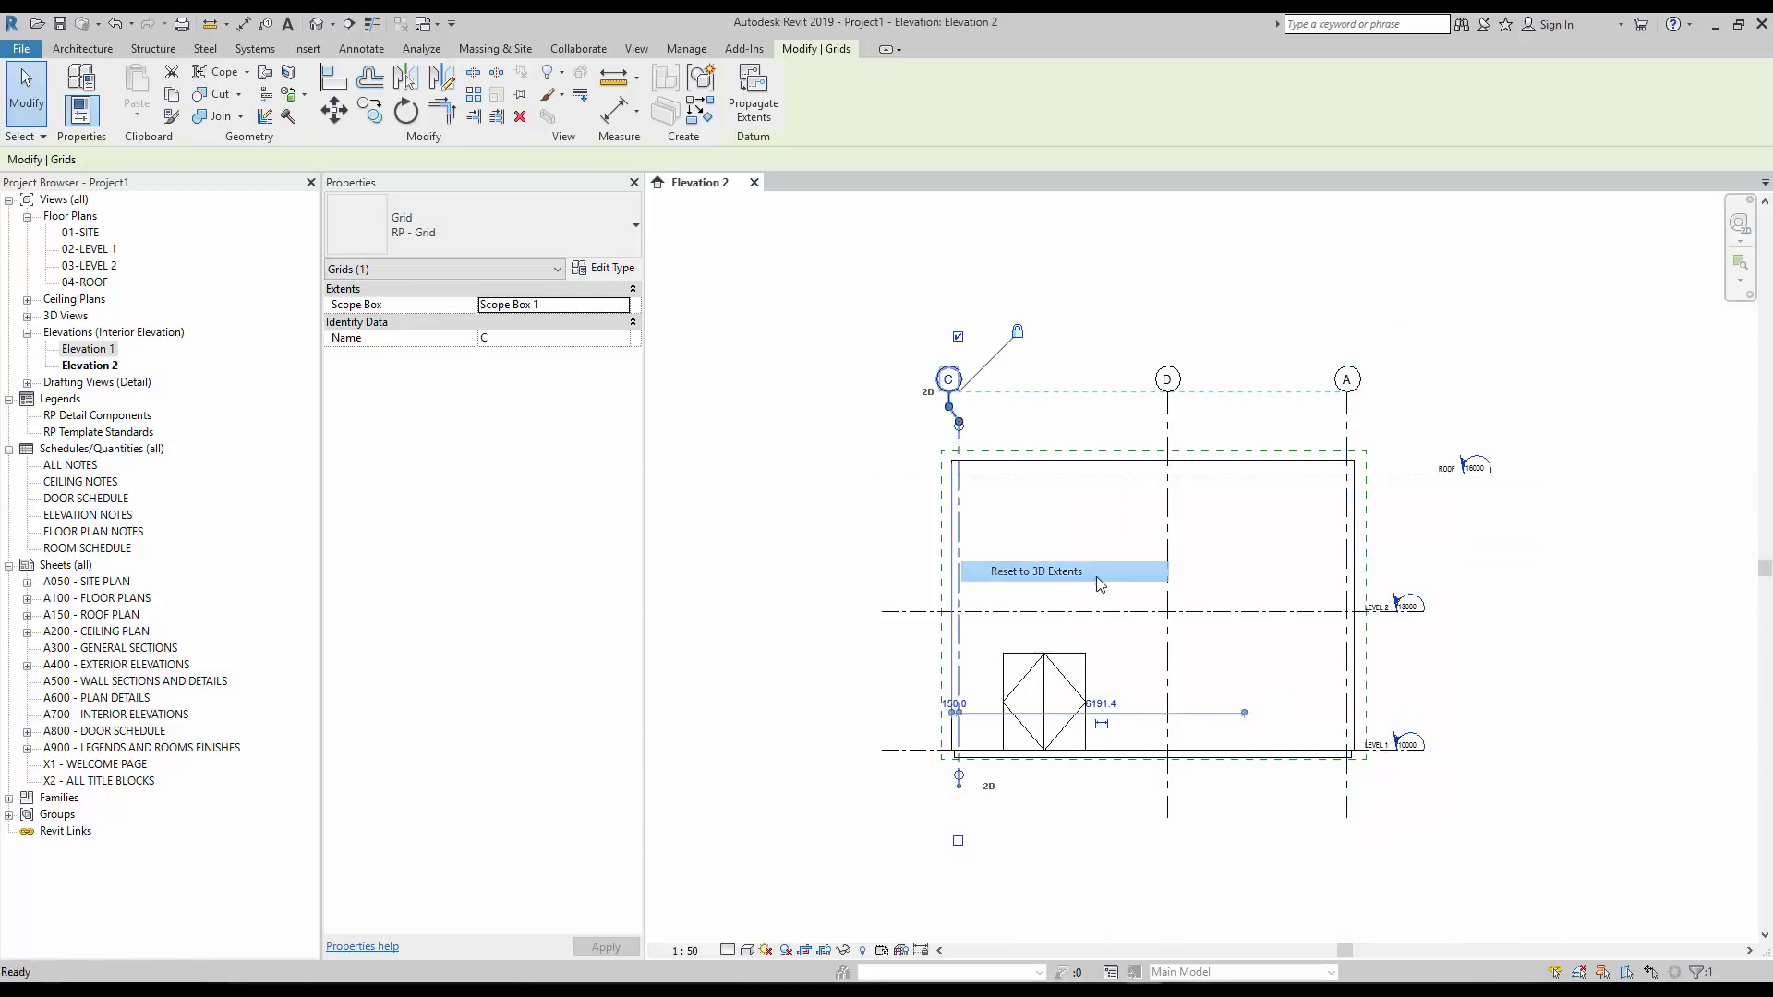
left_click(1414, 472)
right_click(1415, 470)
Reset the ROOF level to 3D extents, then set all grids and levels to Scope Box None.
left_click(1499, 613)
left_click(1577, 665)
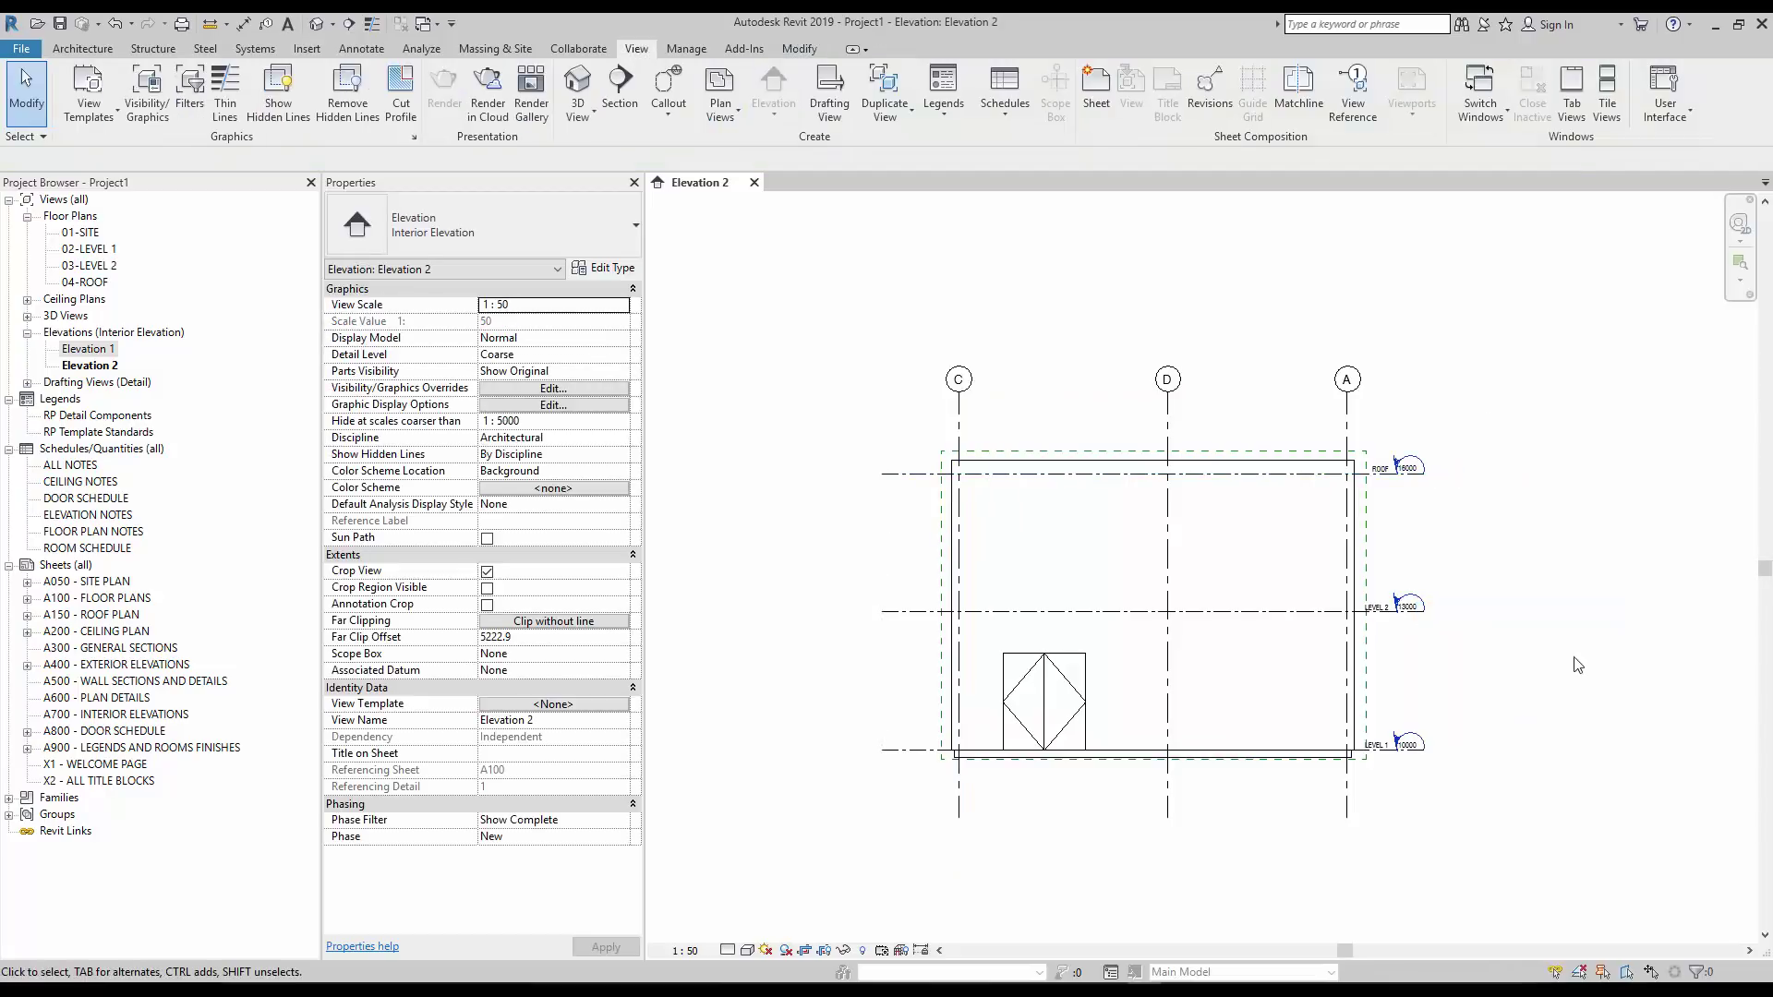
left_click_drag(765, 353, 1456, 474)
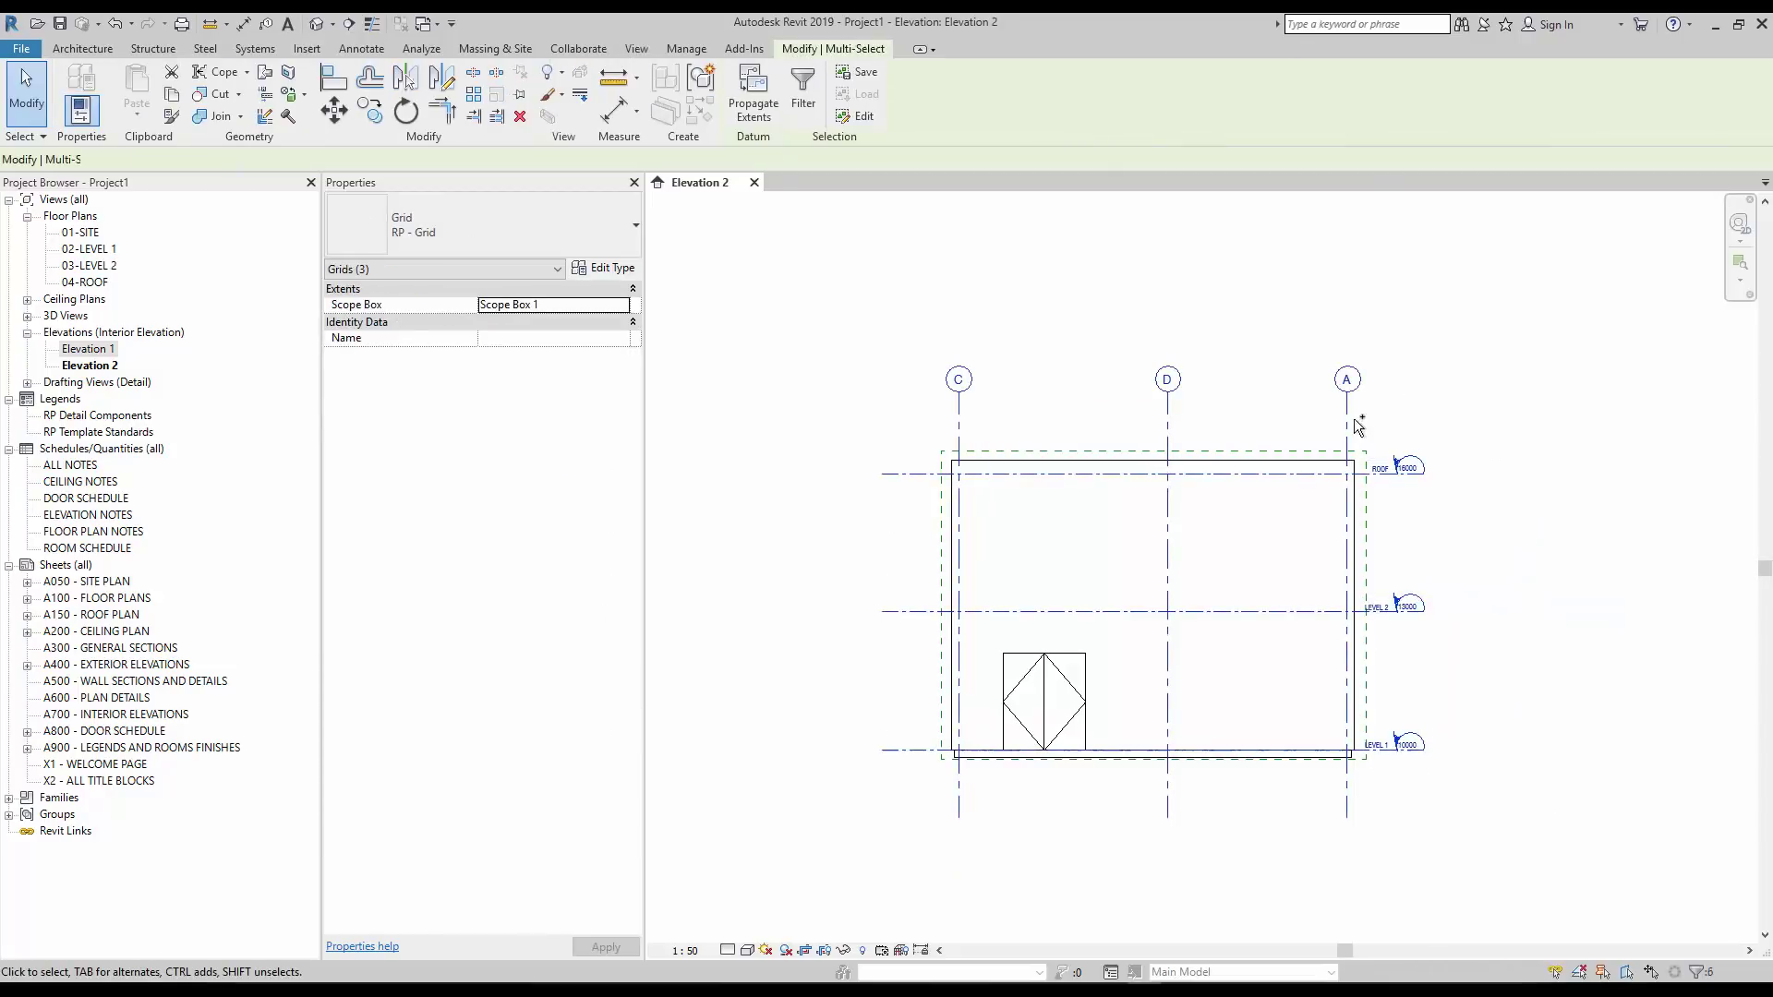
left_click(637, 309)
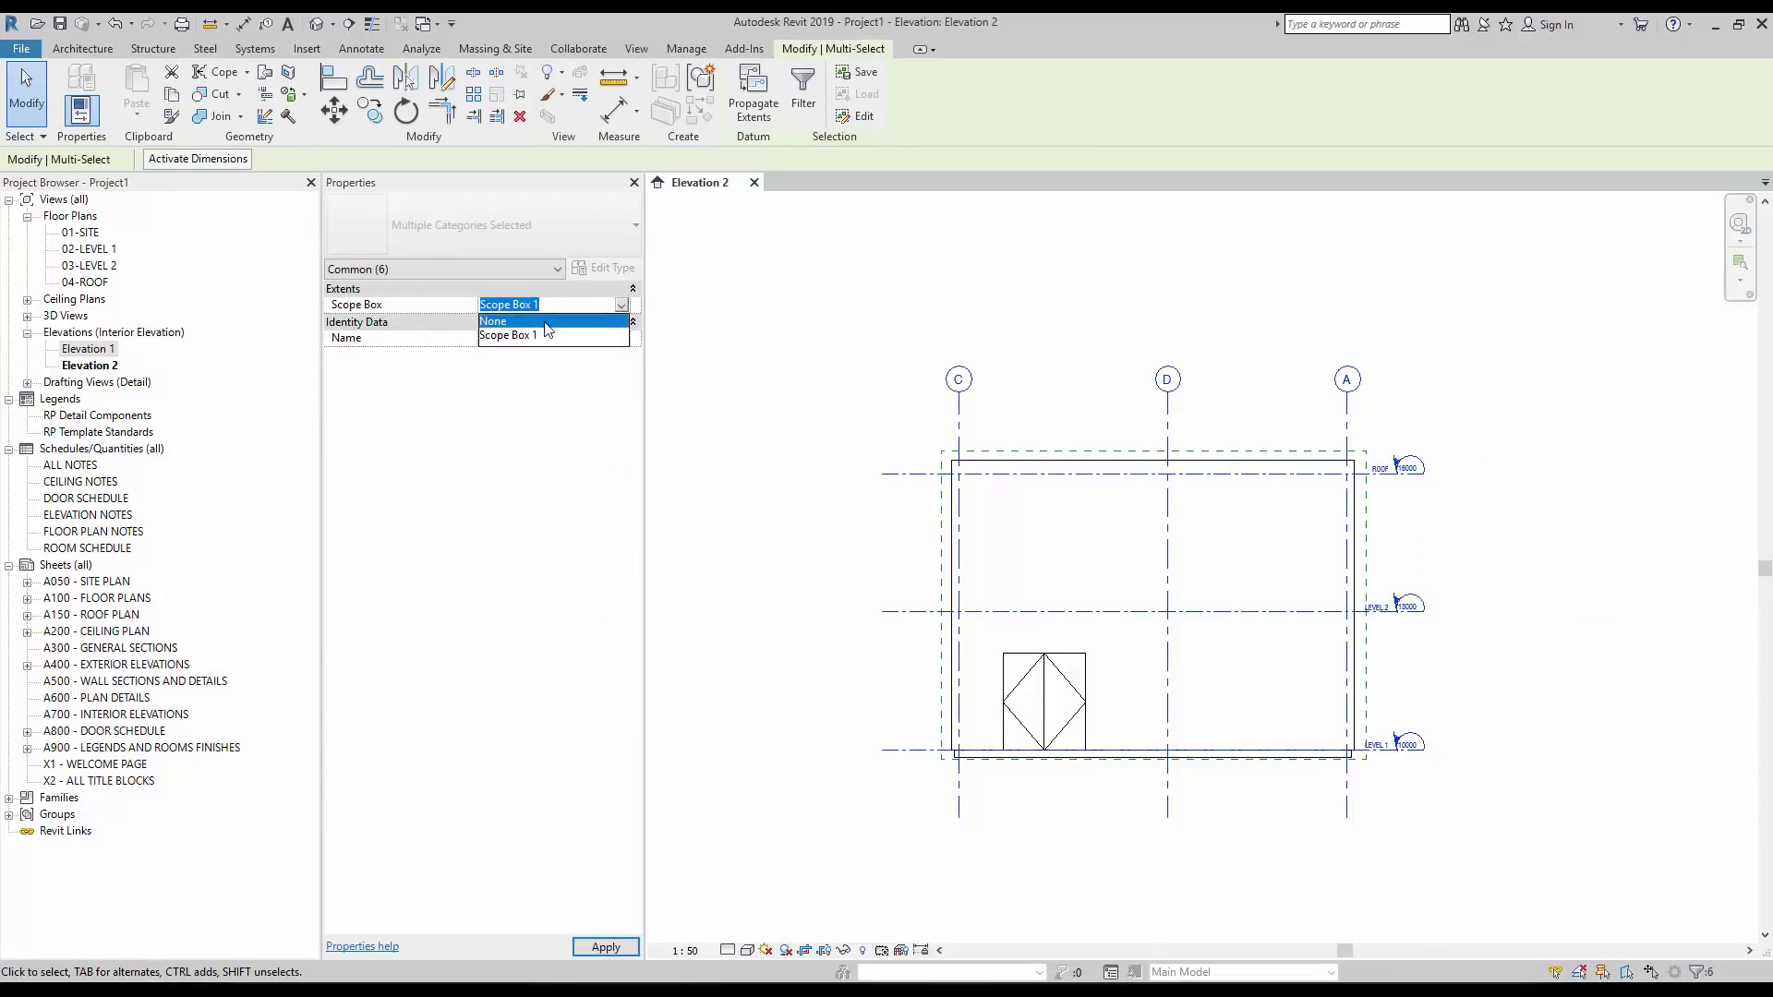
left_click(545, 322)
left_click(1388, 302)
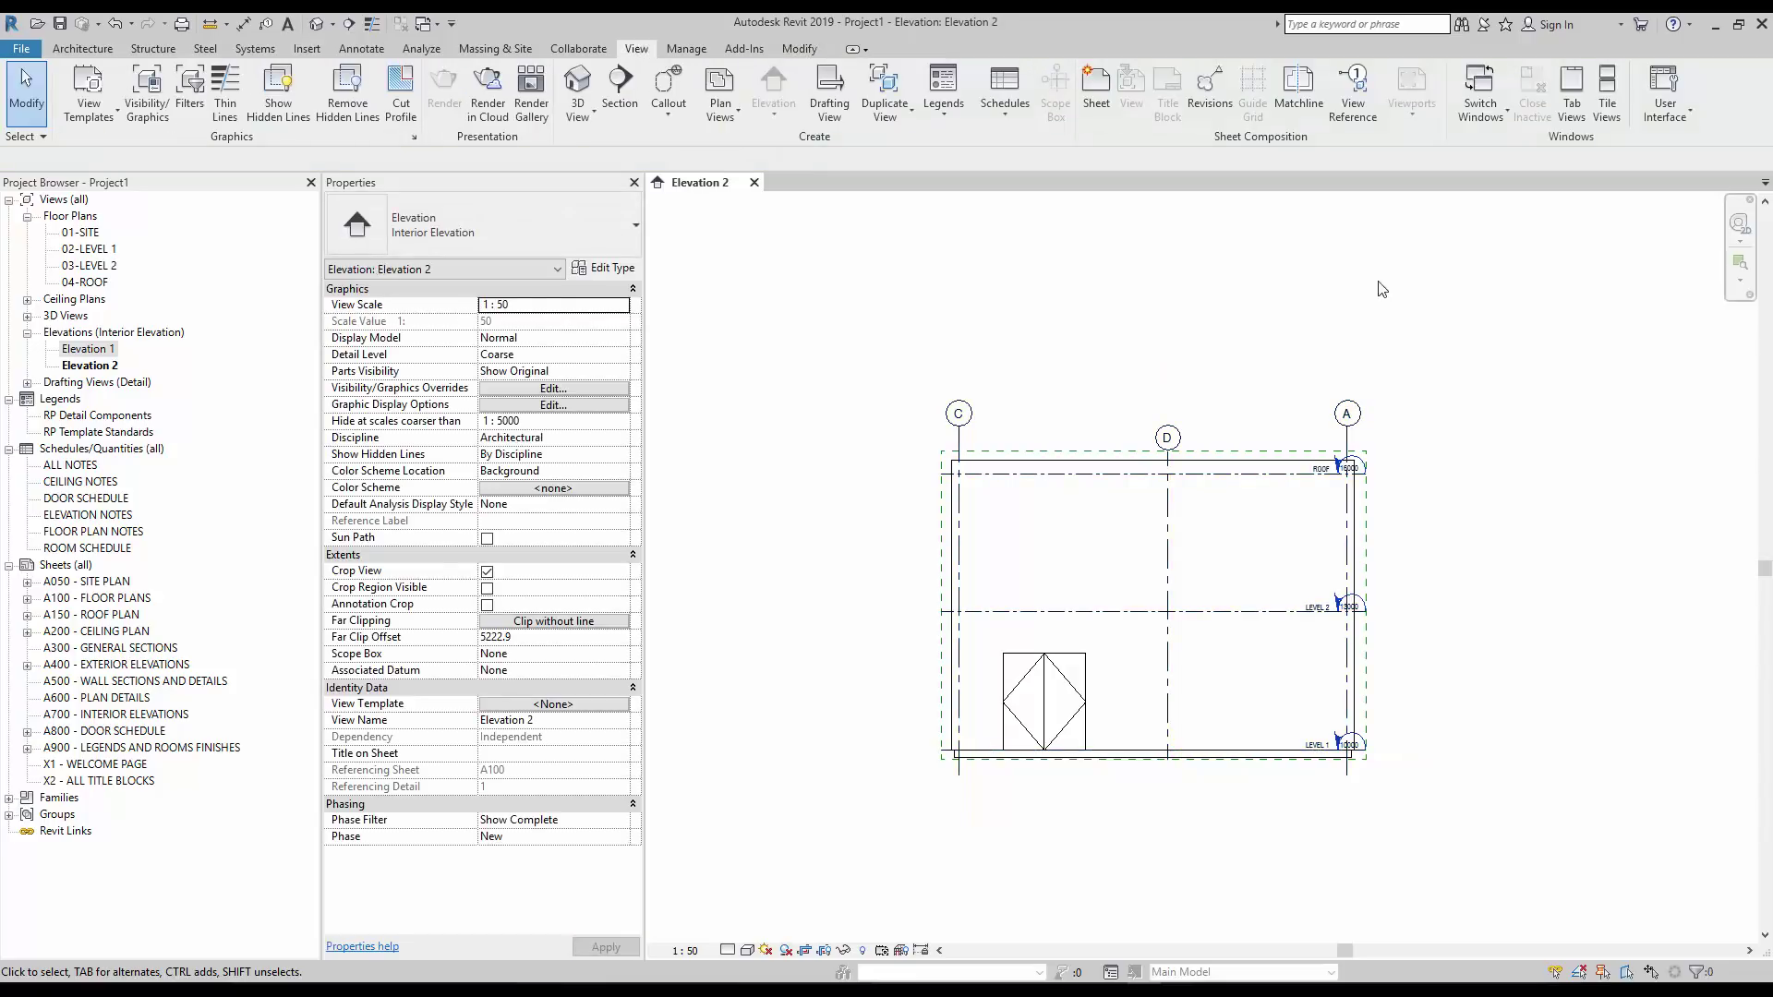
Reset the ROOF level to 3D extents, stretch its end past grid A, and reset it again.
left_click(1226, 474)
right_click(1226, 471)
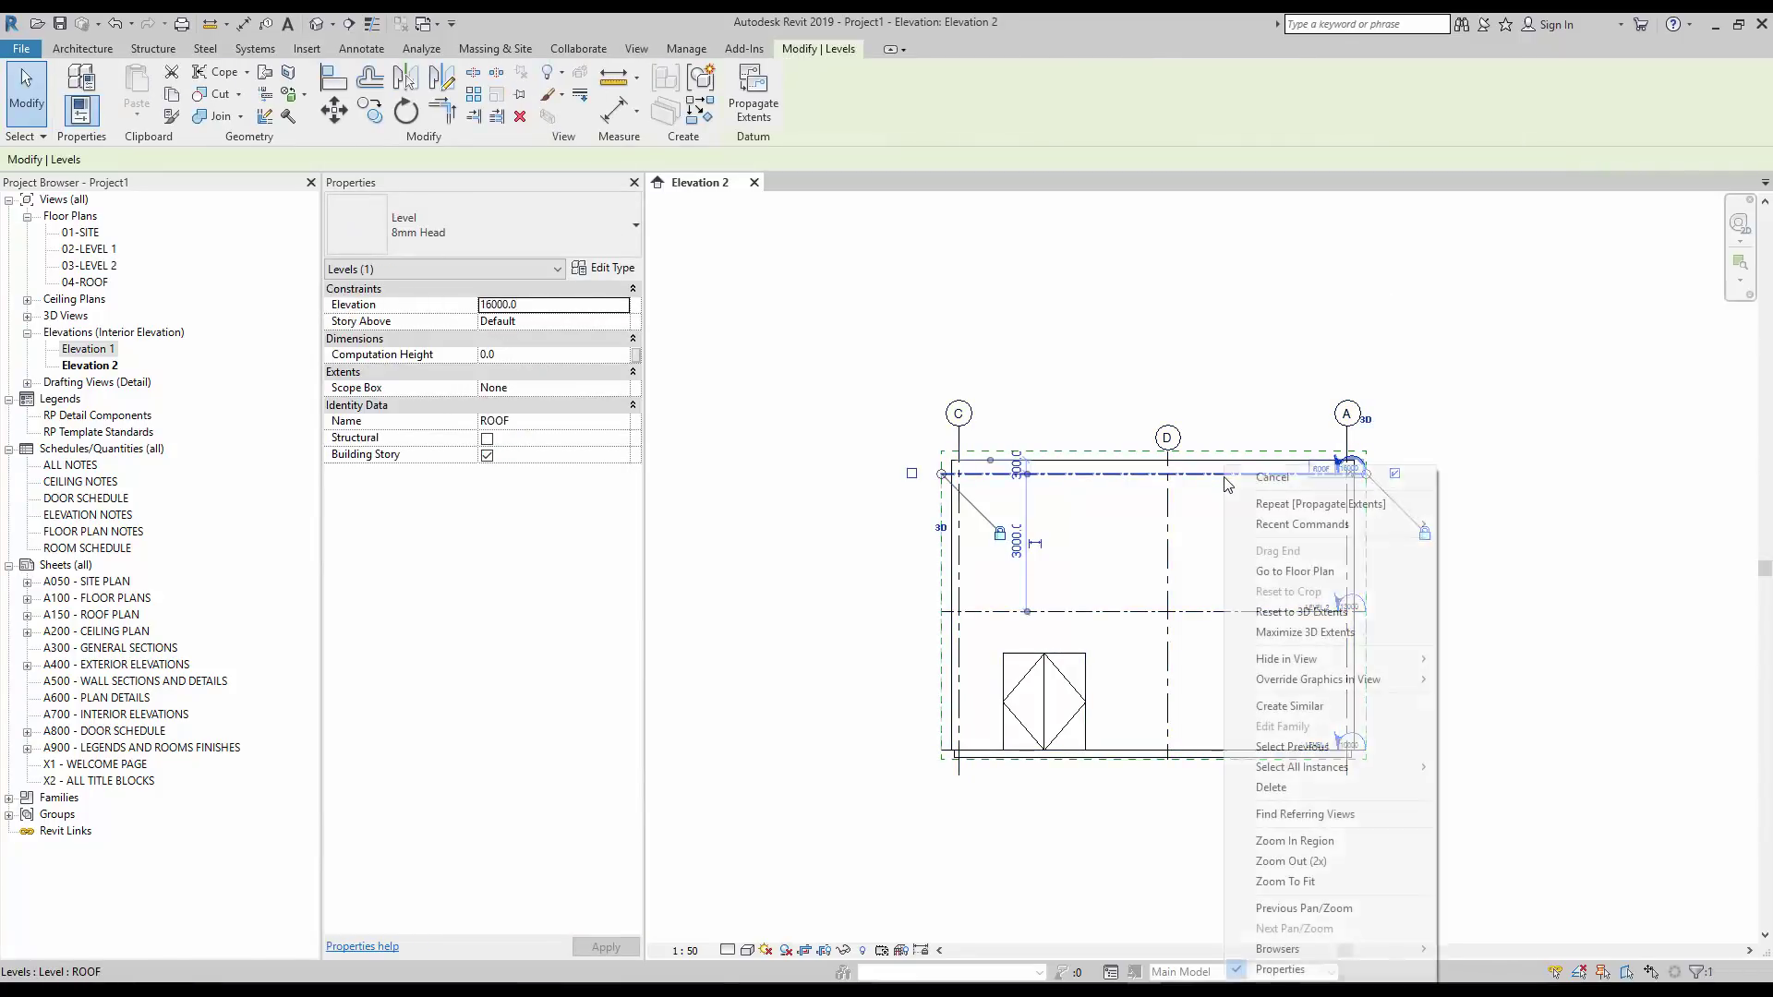
left_click(1289, 612)
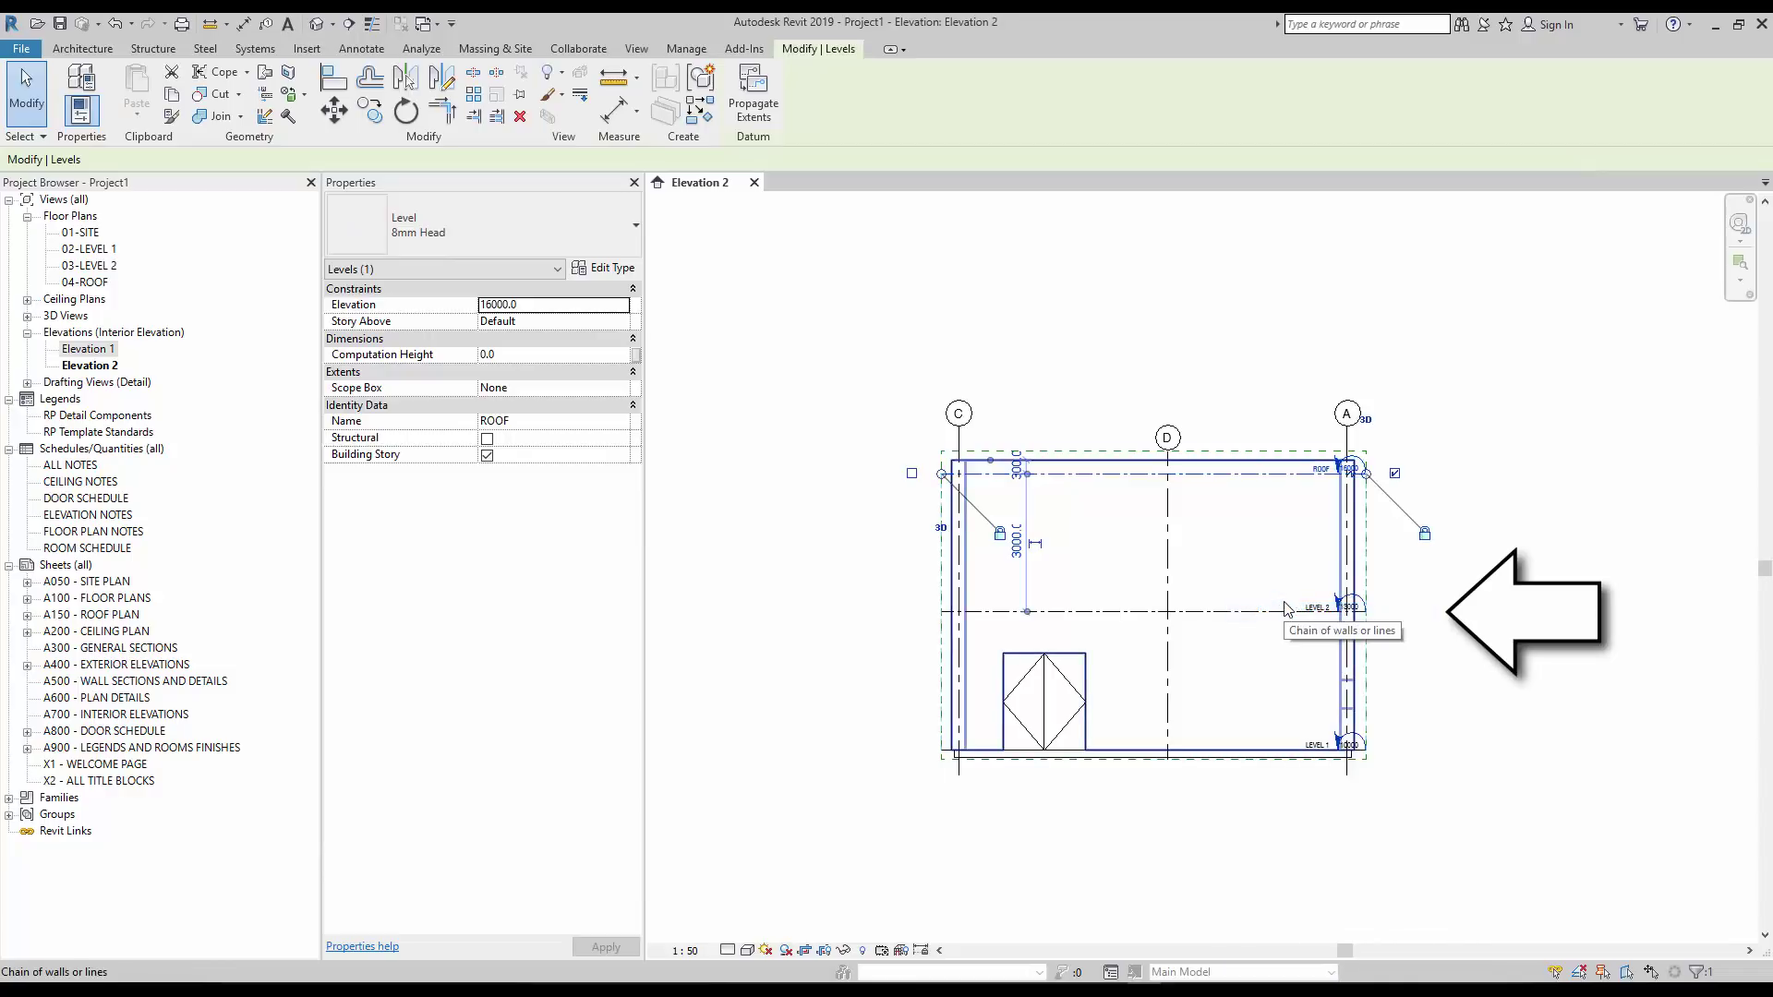
left_click_drag(1367, 474, 1572, 474)
right_click(1498, 469)
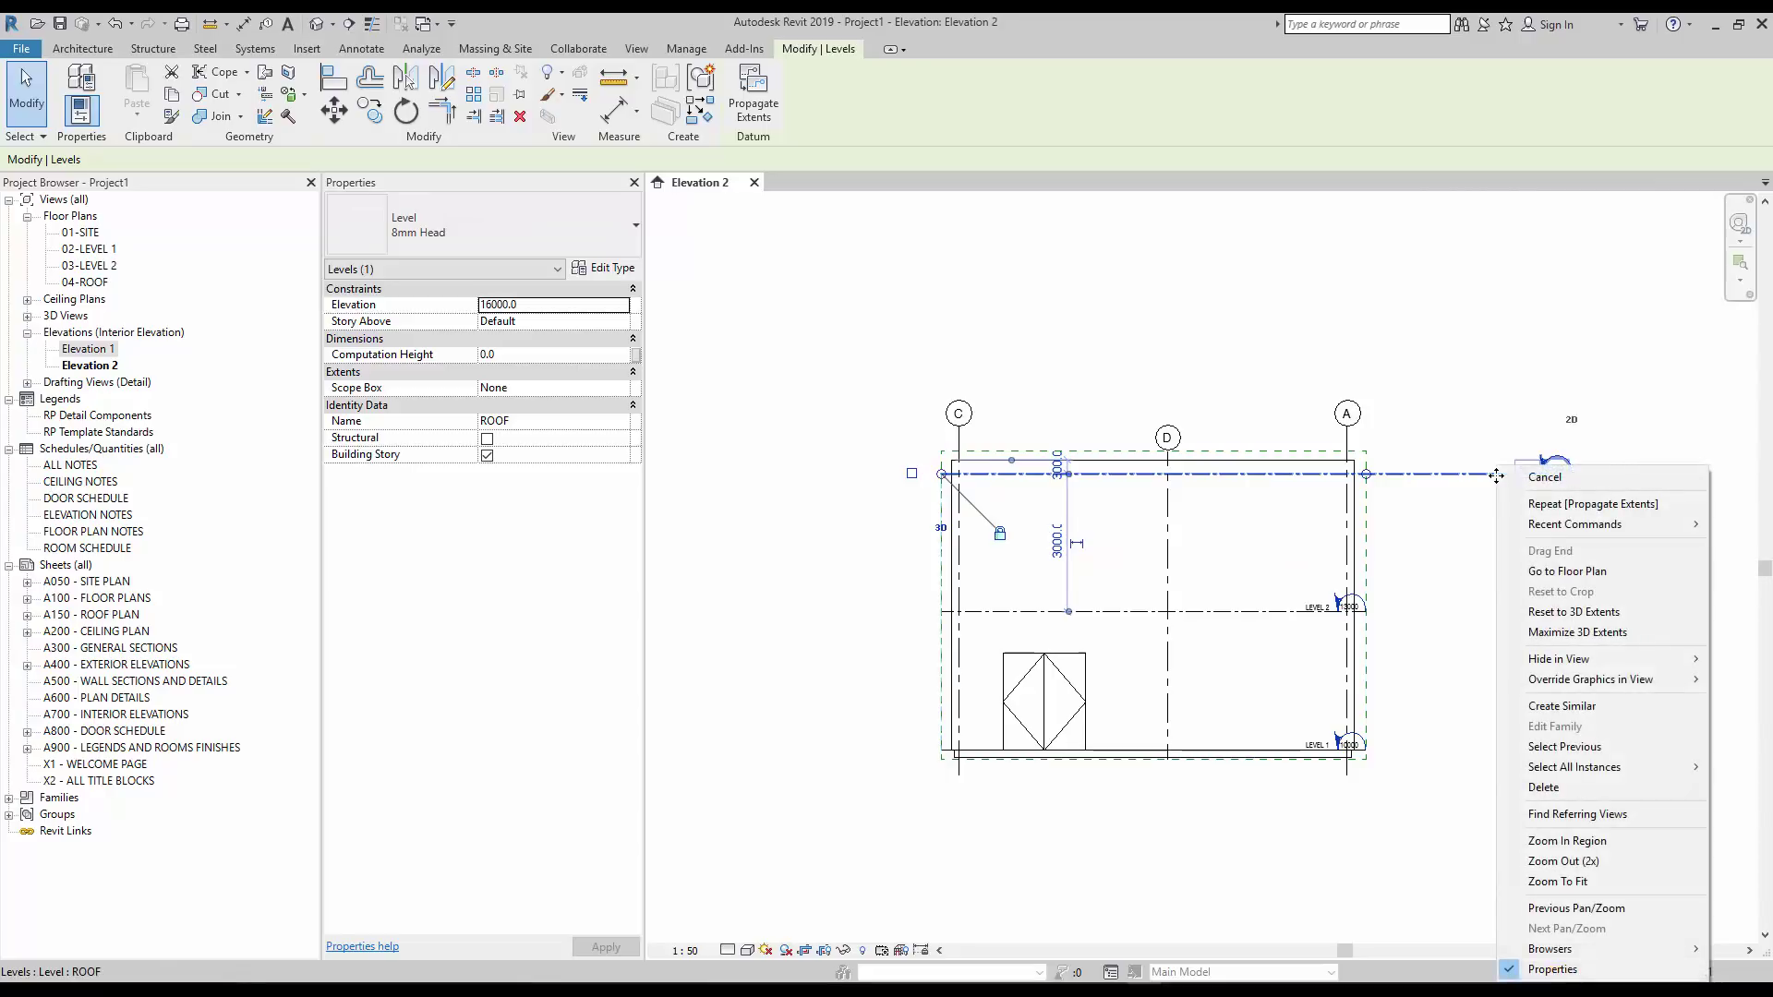
left_click(1542, 613)
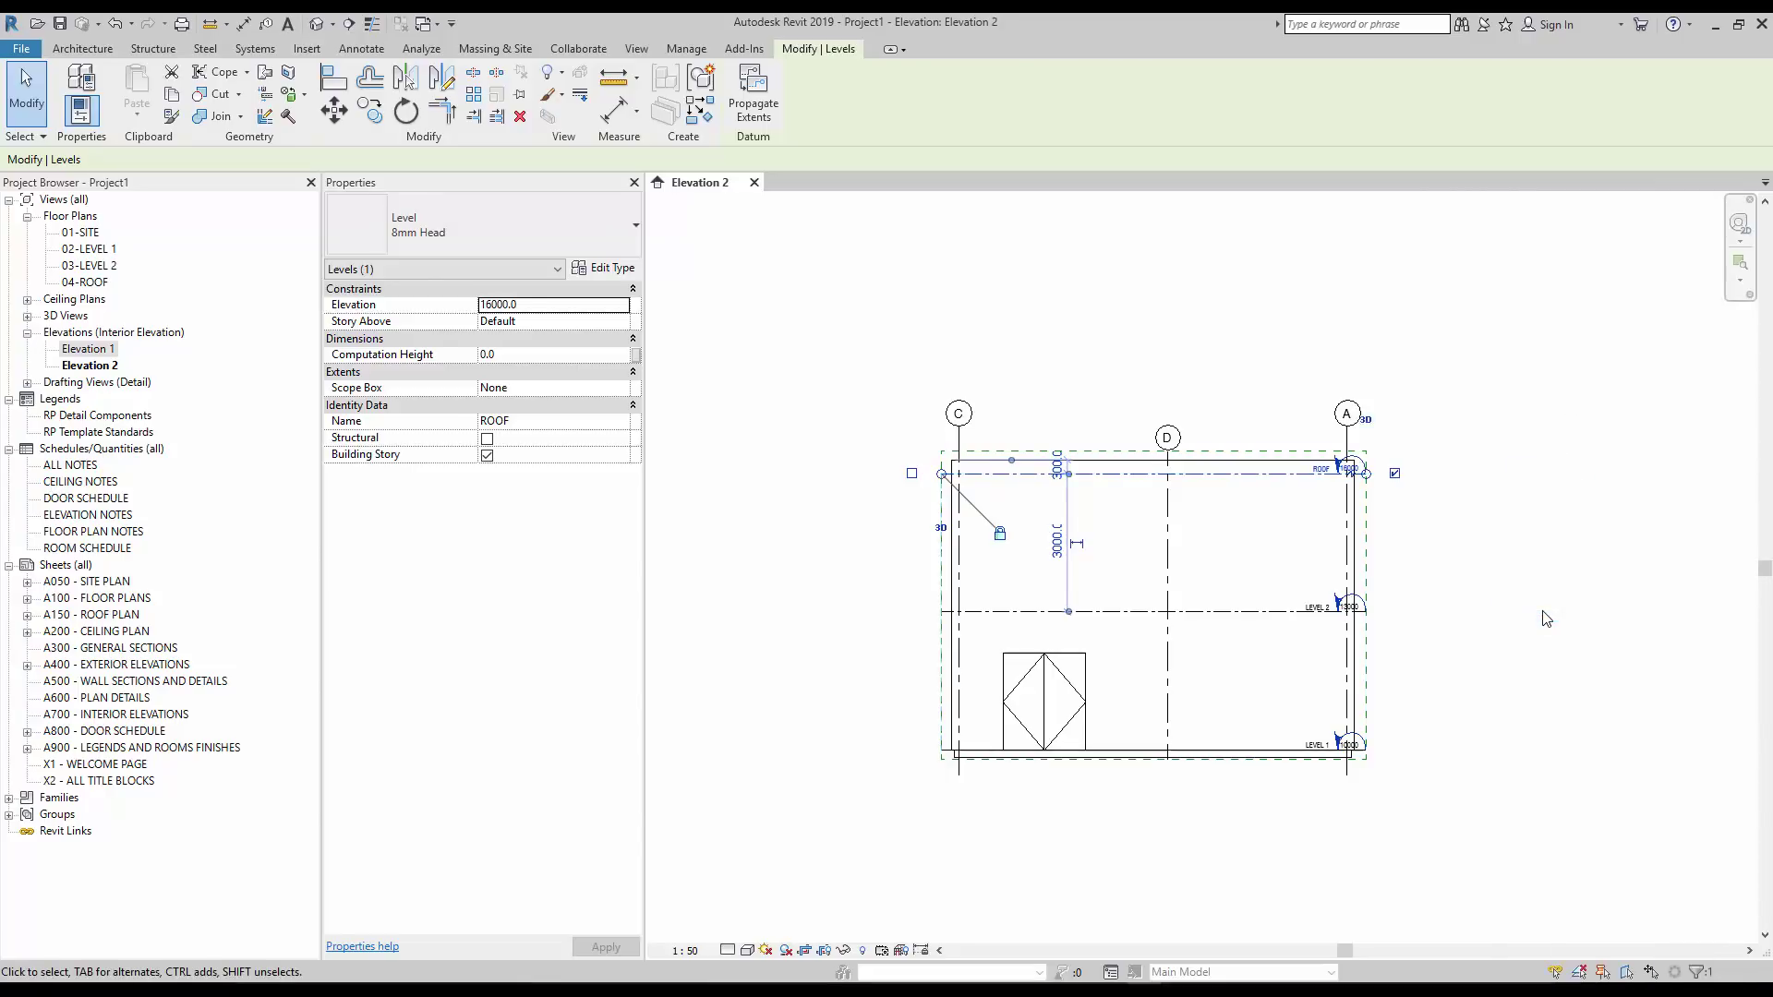
left_click(1545, 615)
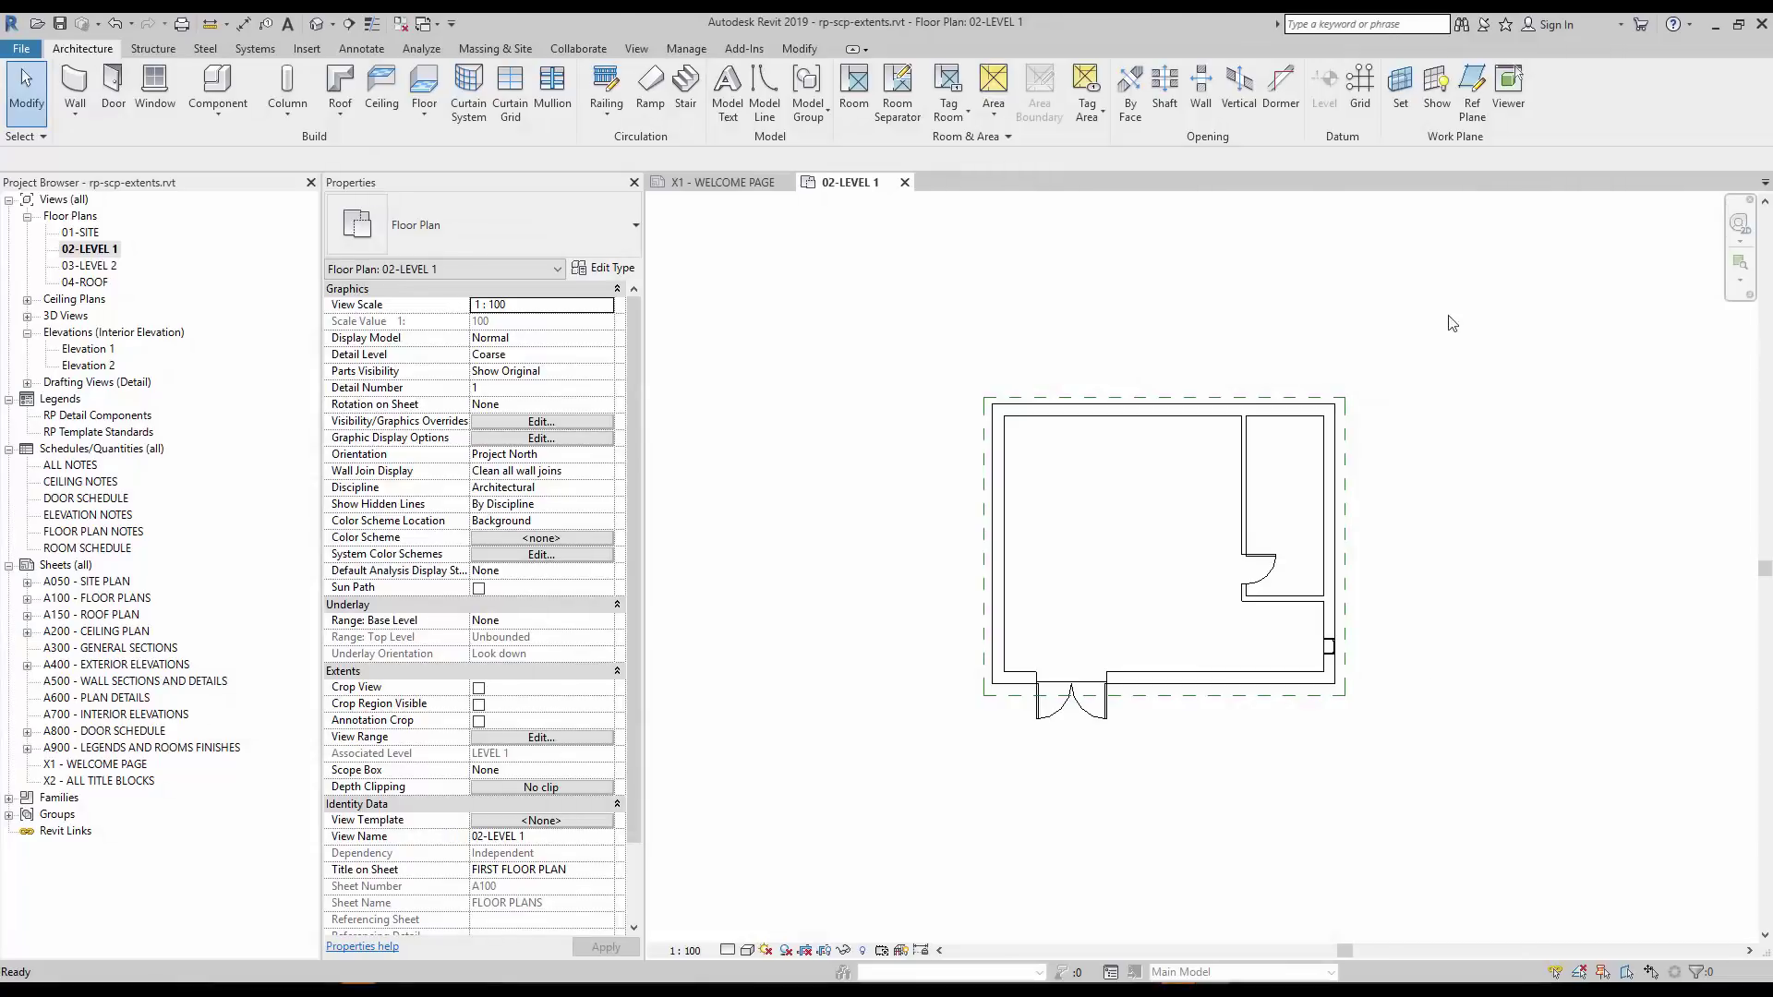
Draw a vertical and a diagonal reference plane across the 02-LEVEL 1 plan.
left_click(1475, 111)
left_click(1176, 356)
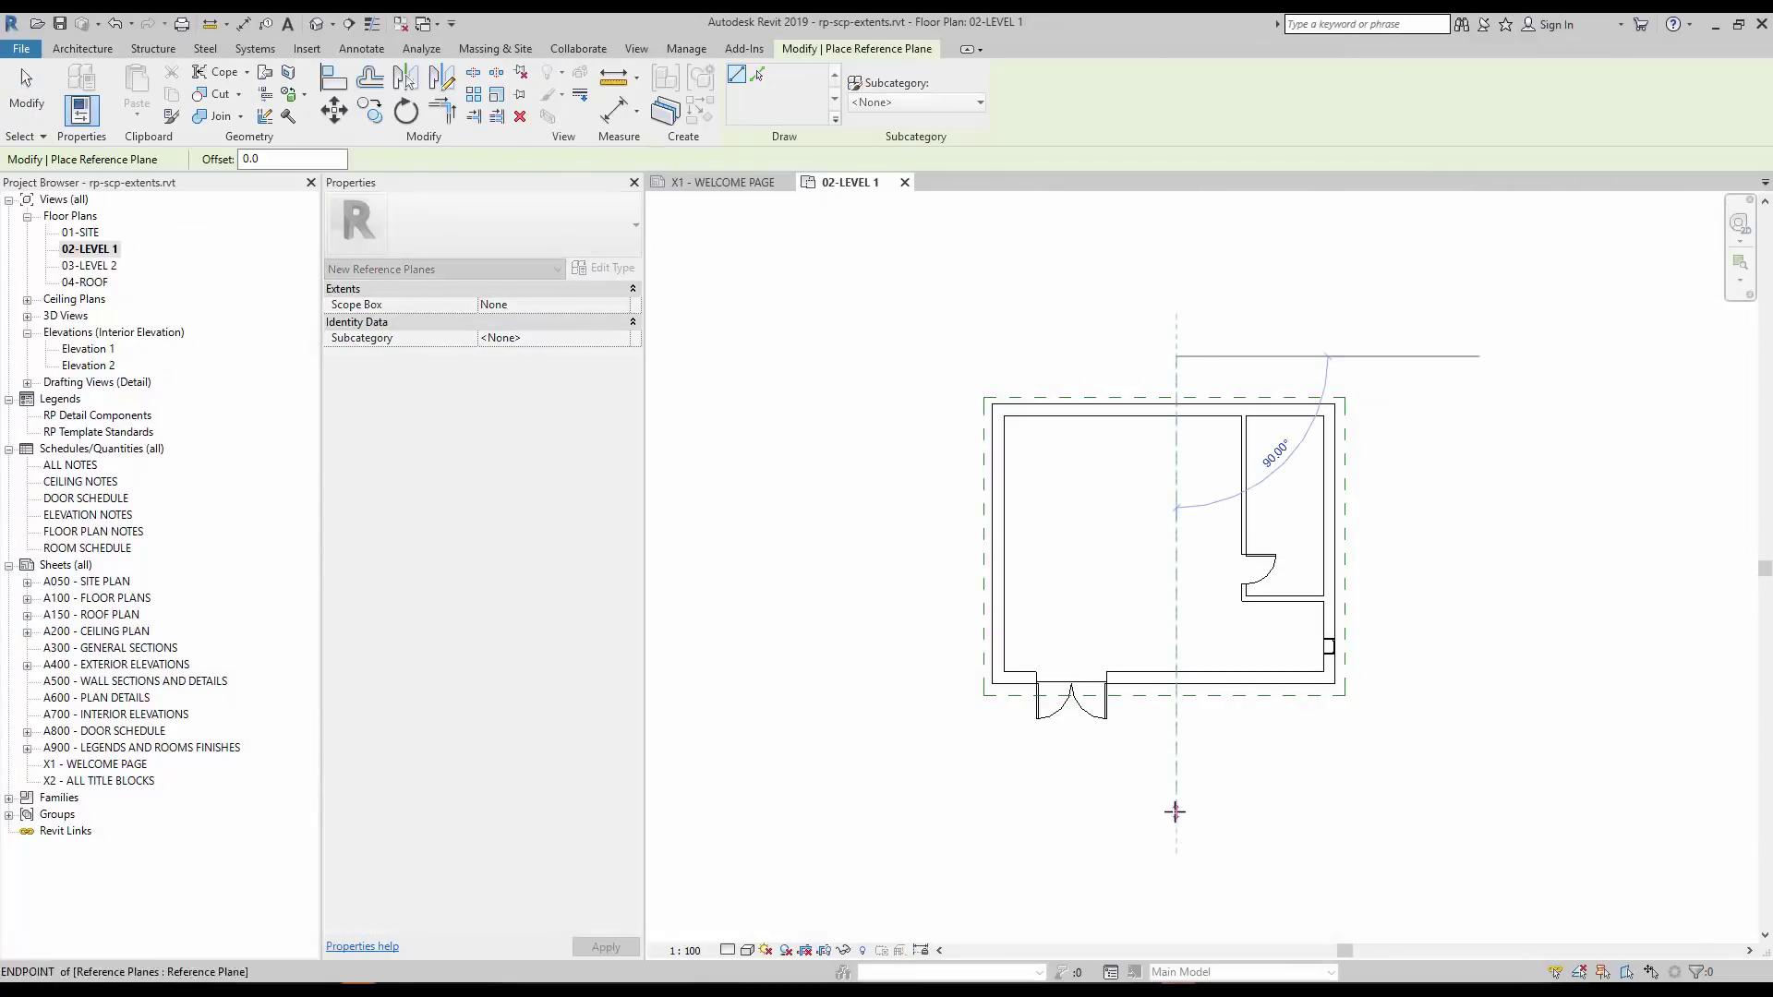
left_click(1175, 811)
left_click(944, 407)
left_click(1373, 855)
key("Escape")
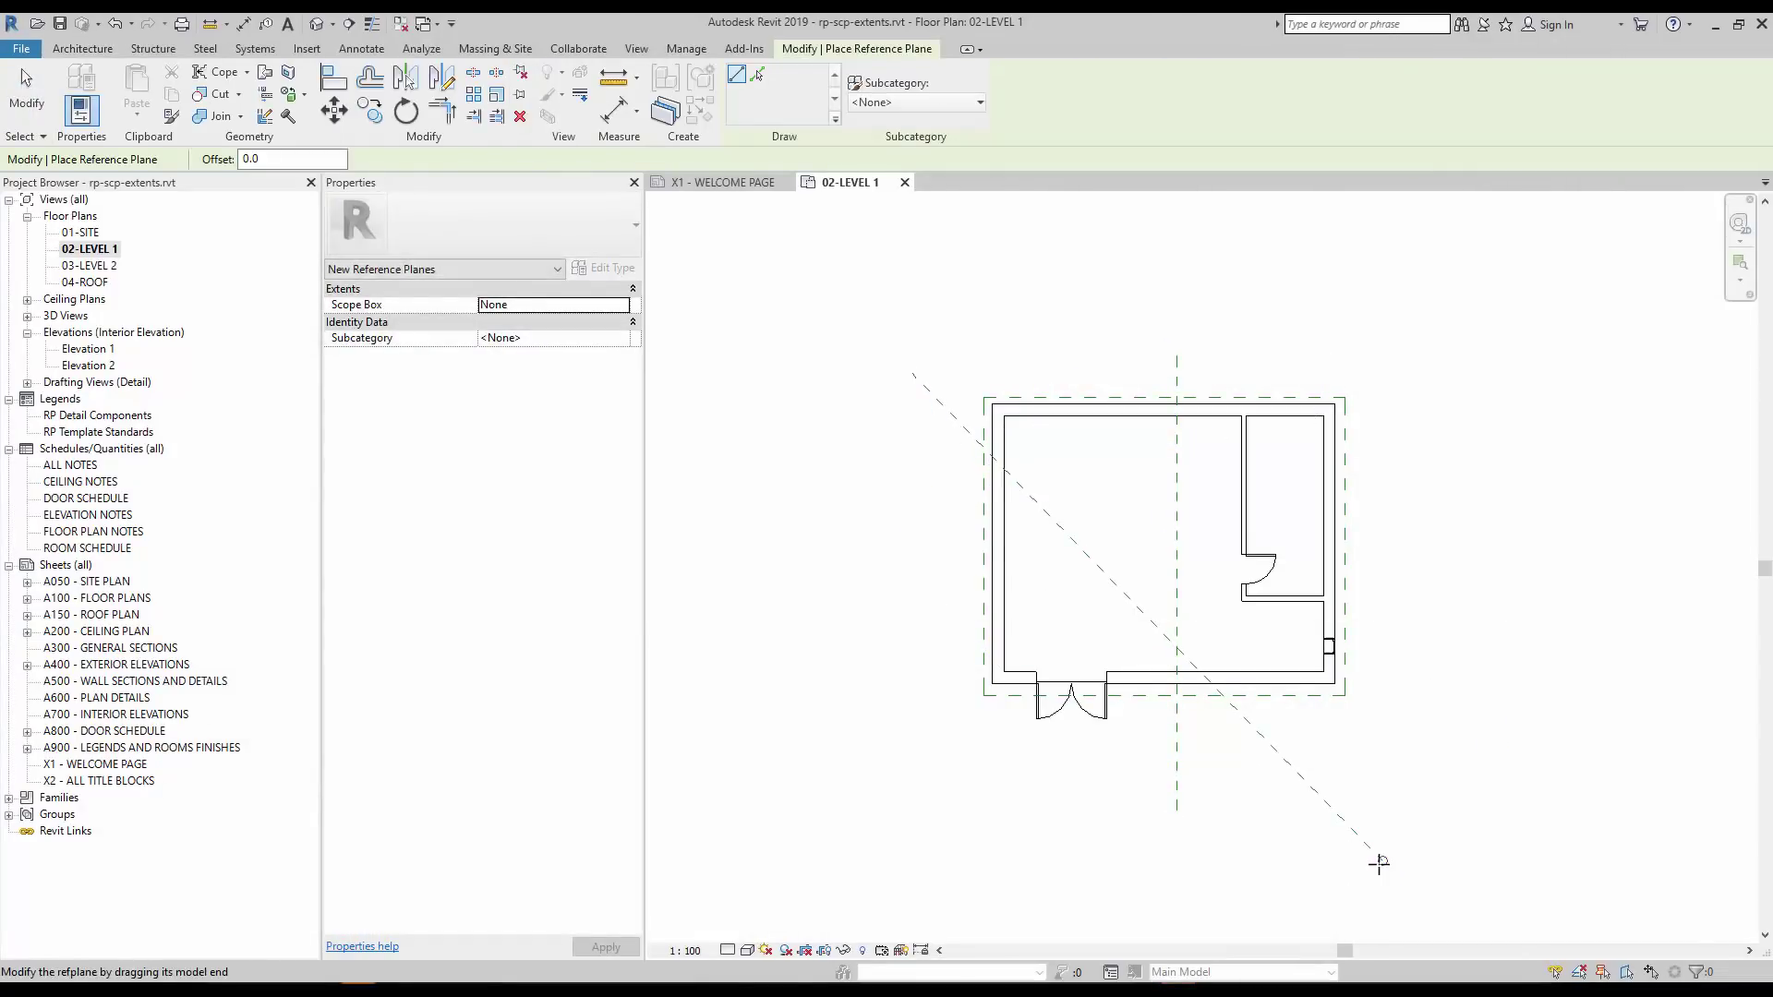
key("Escape")
Assign both reference planes to Scope Box 1, then pull the vertical plane's top end down.
left_click(1178, 774)
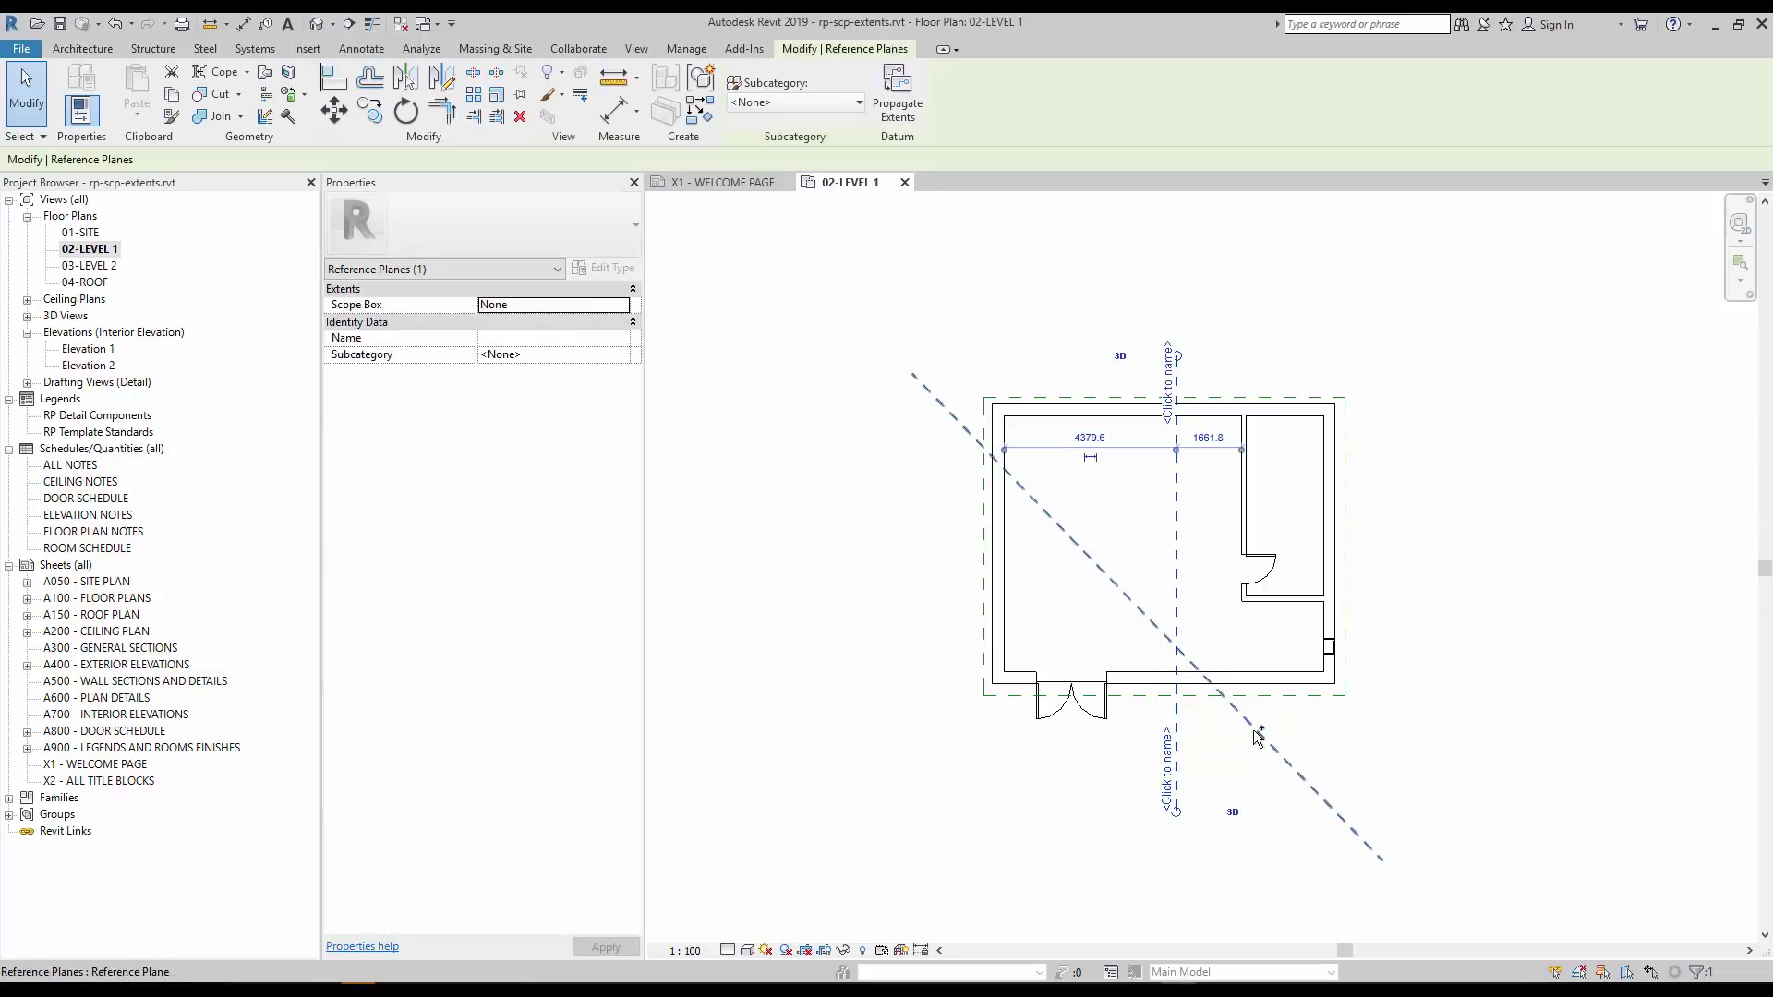
left_click(1258, 736, "ctrl")
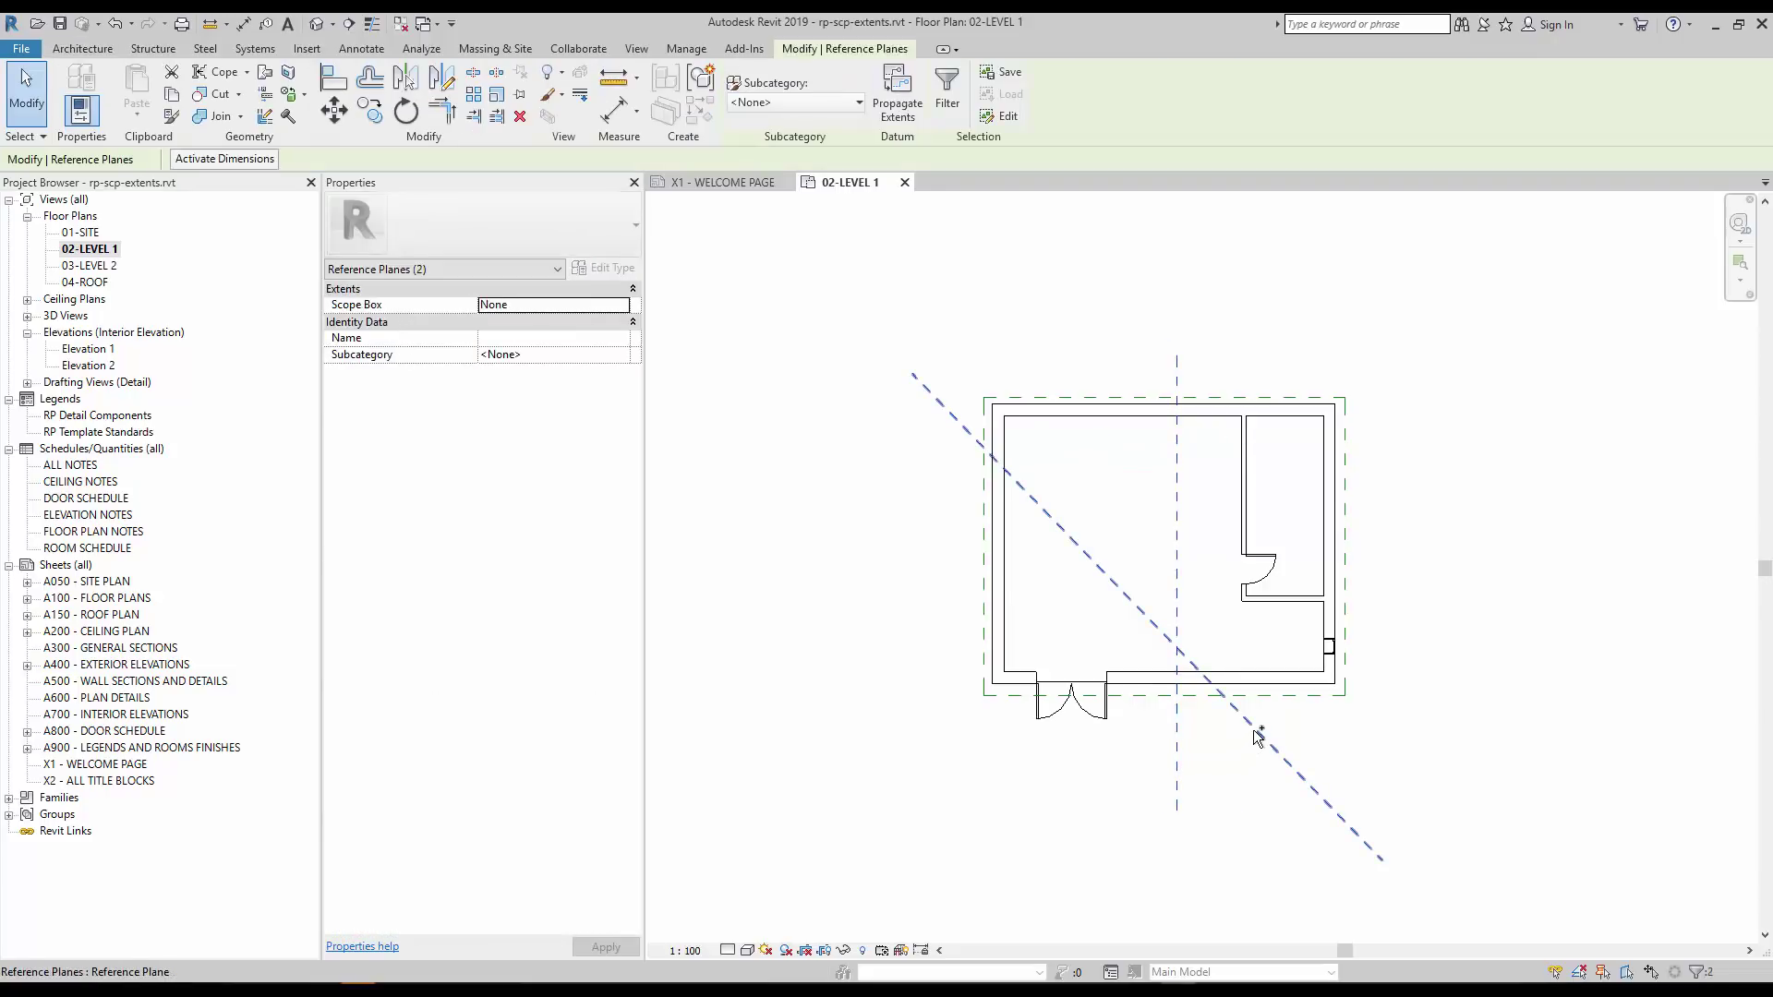
left_click(619, 305)
left_click(598, 337)
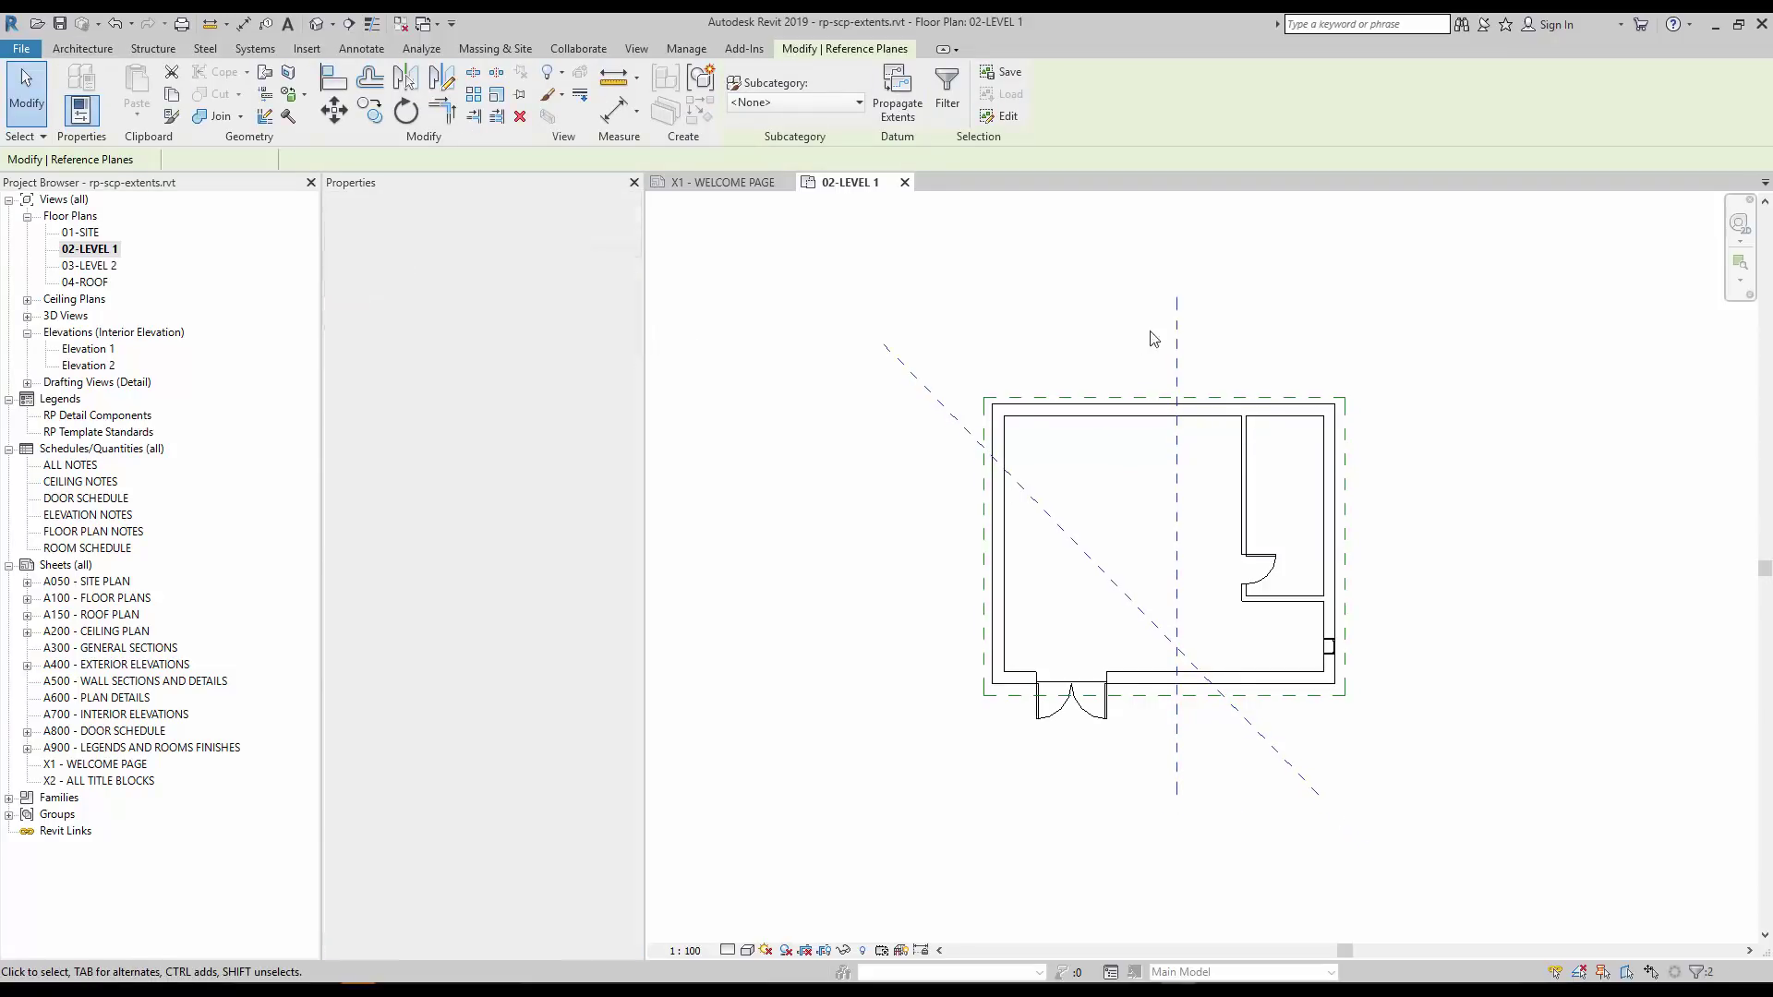
left_click(1049, 329)
left_click(1178, 352)
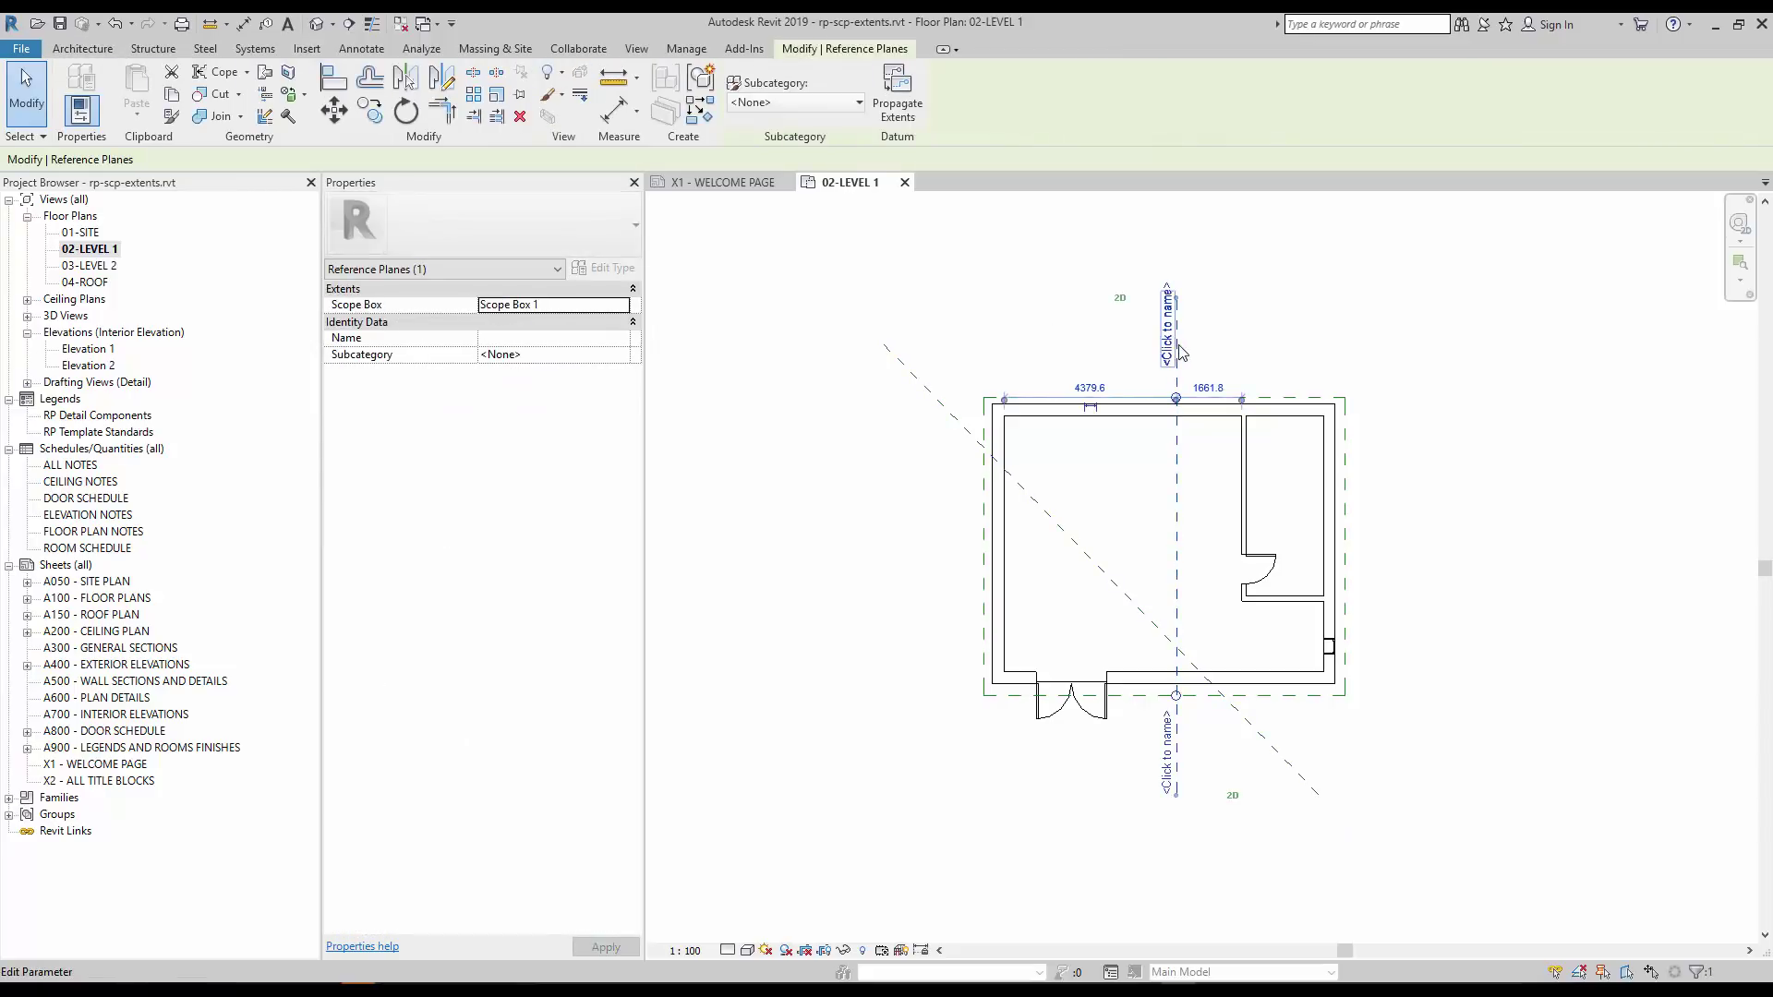
left_click_drag(1167, 288, 1176, 353)
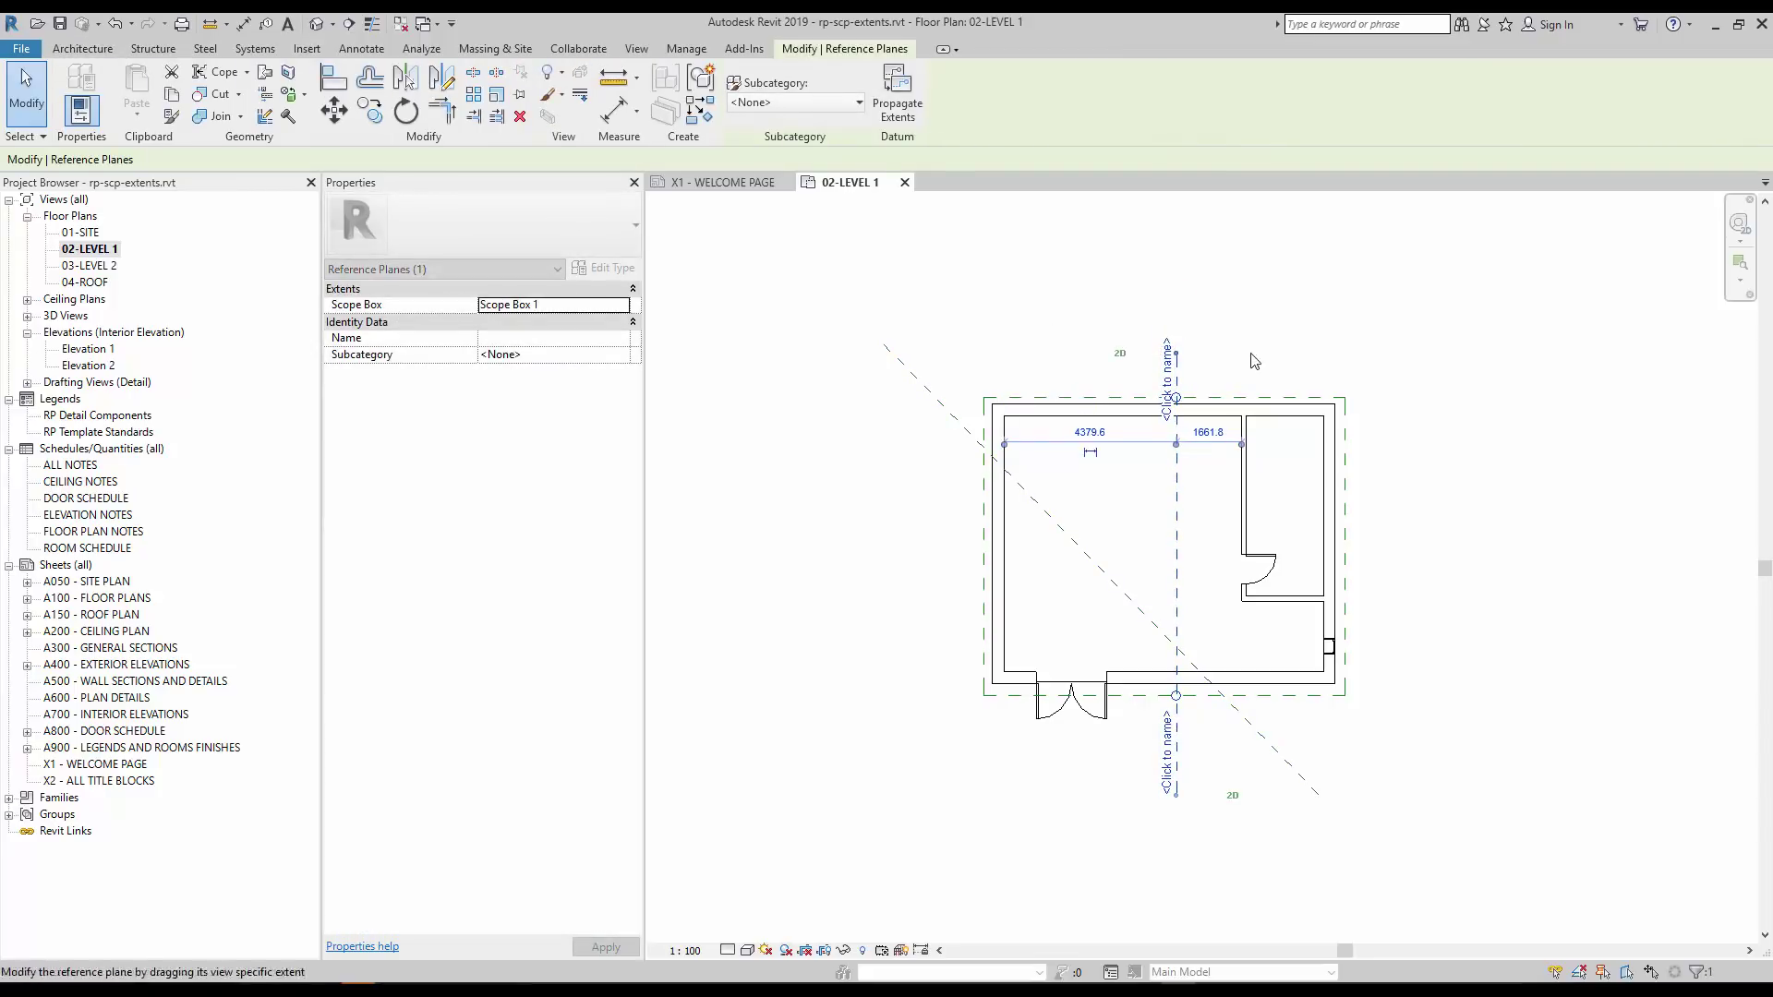
left_click(1397, 381)
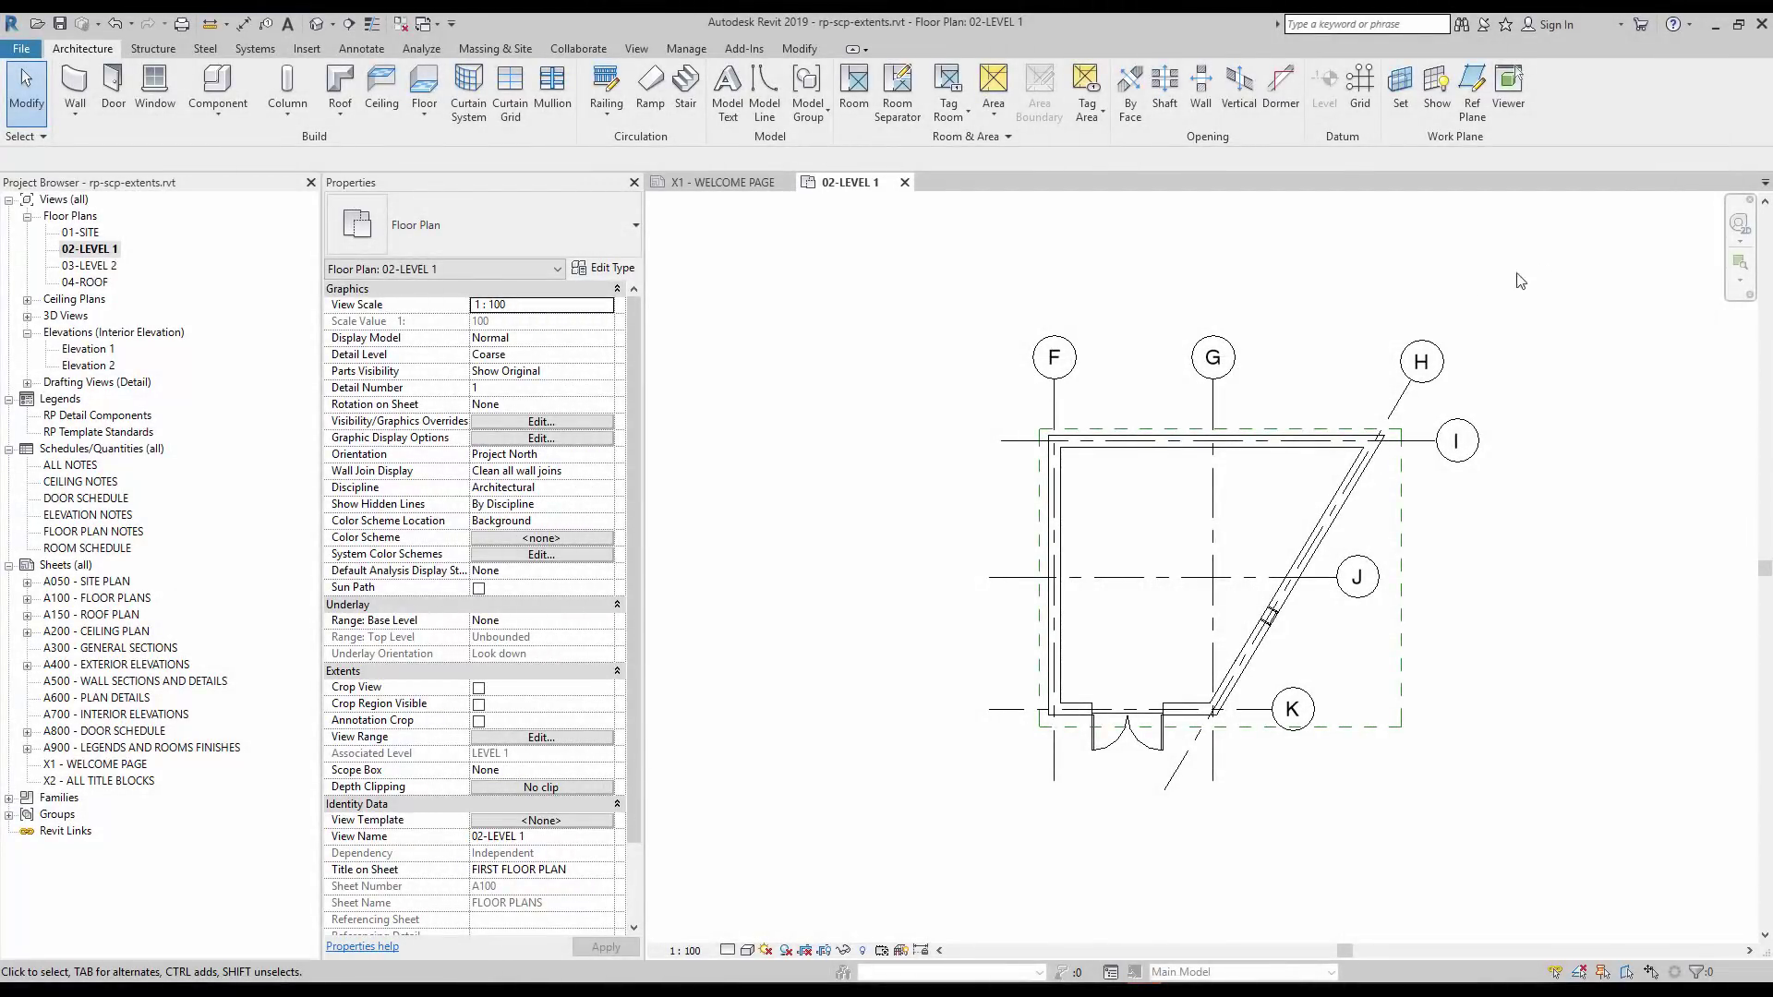
Assign grids F, G, H, I, J and K to Scope Box 1, then check grid J and the box.
left_click_drag(1521, 281, 1025, 434)
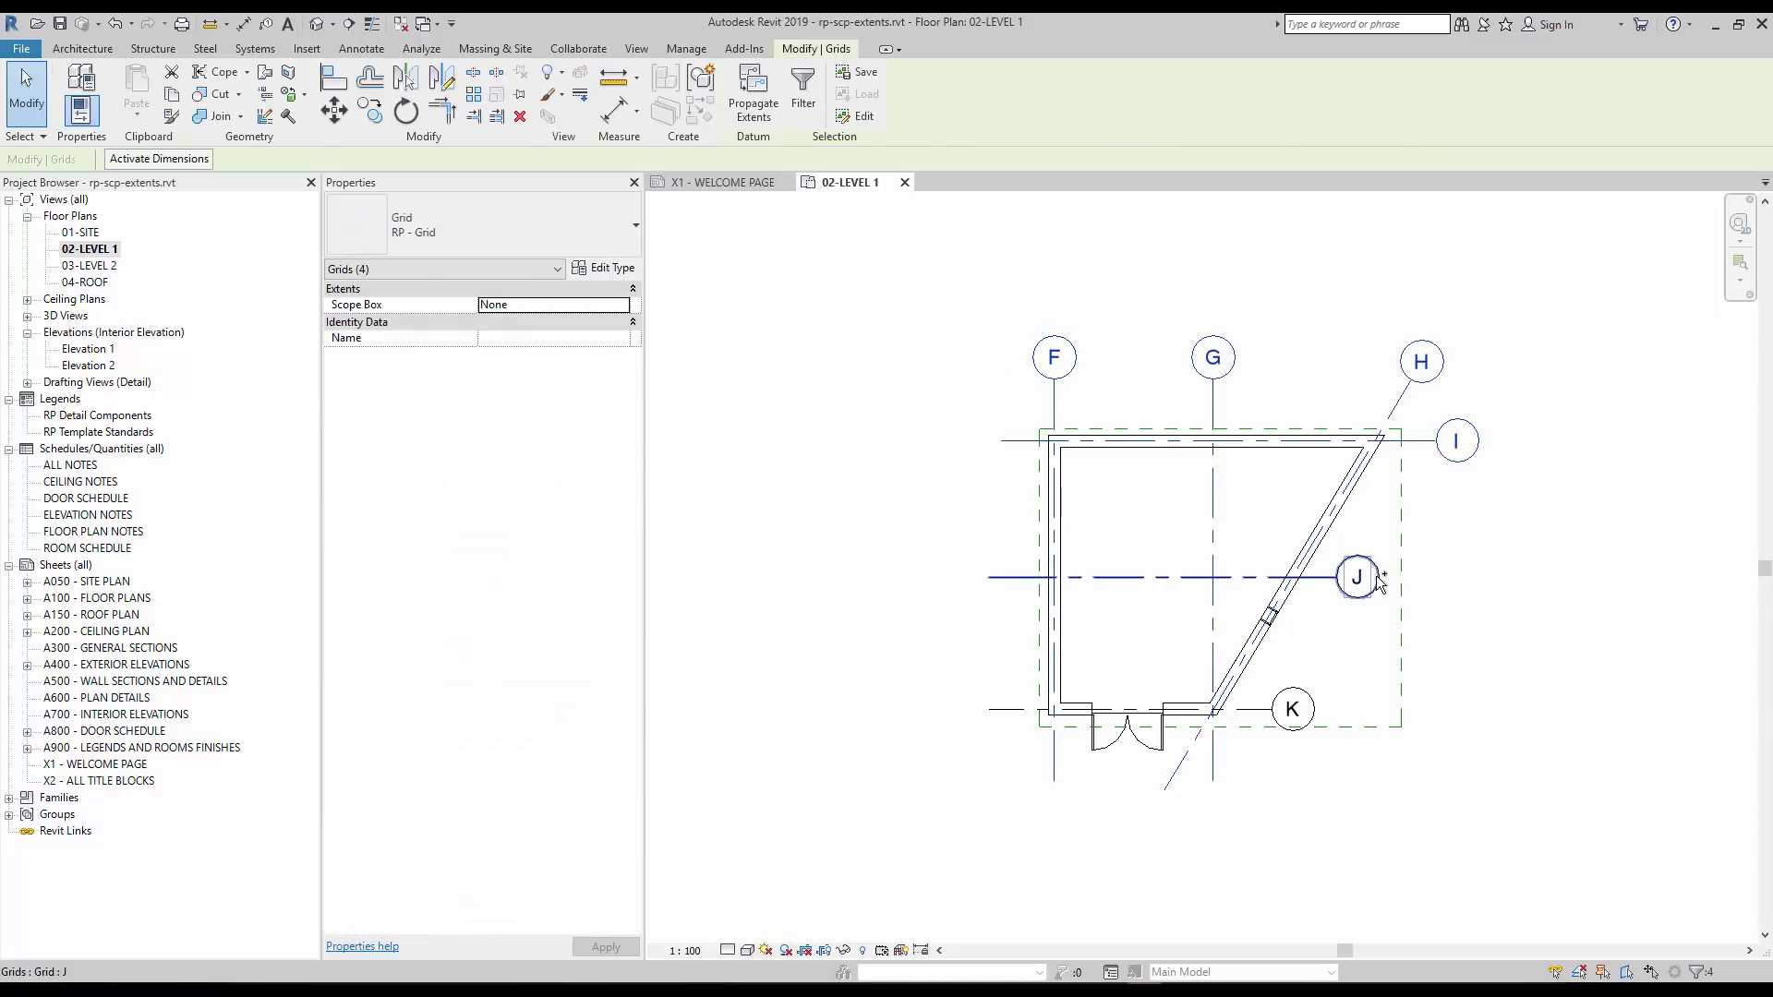
left_click(1358, 578, "ctrl")
left_click(1292, 709, "ctrl")
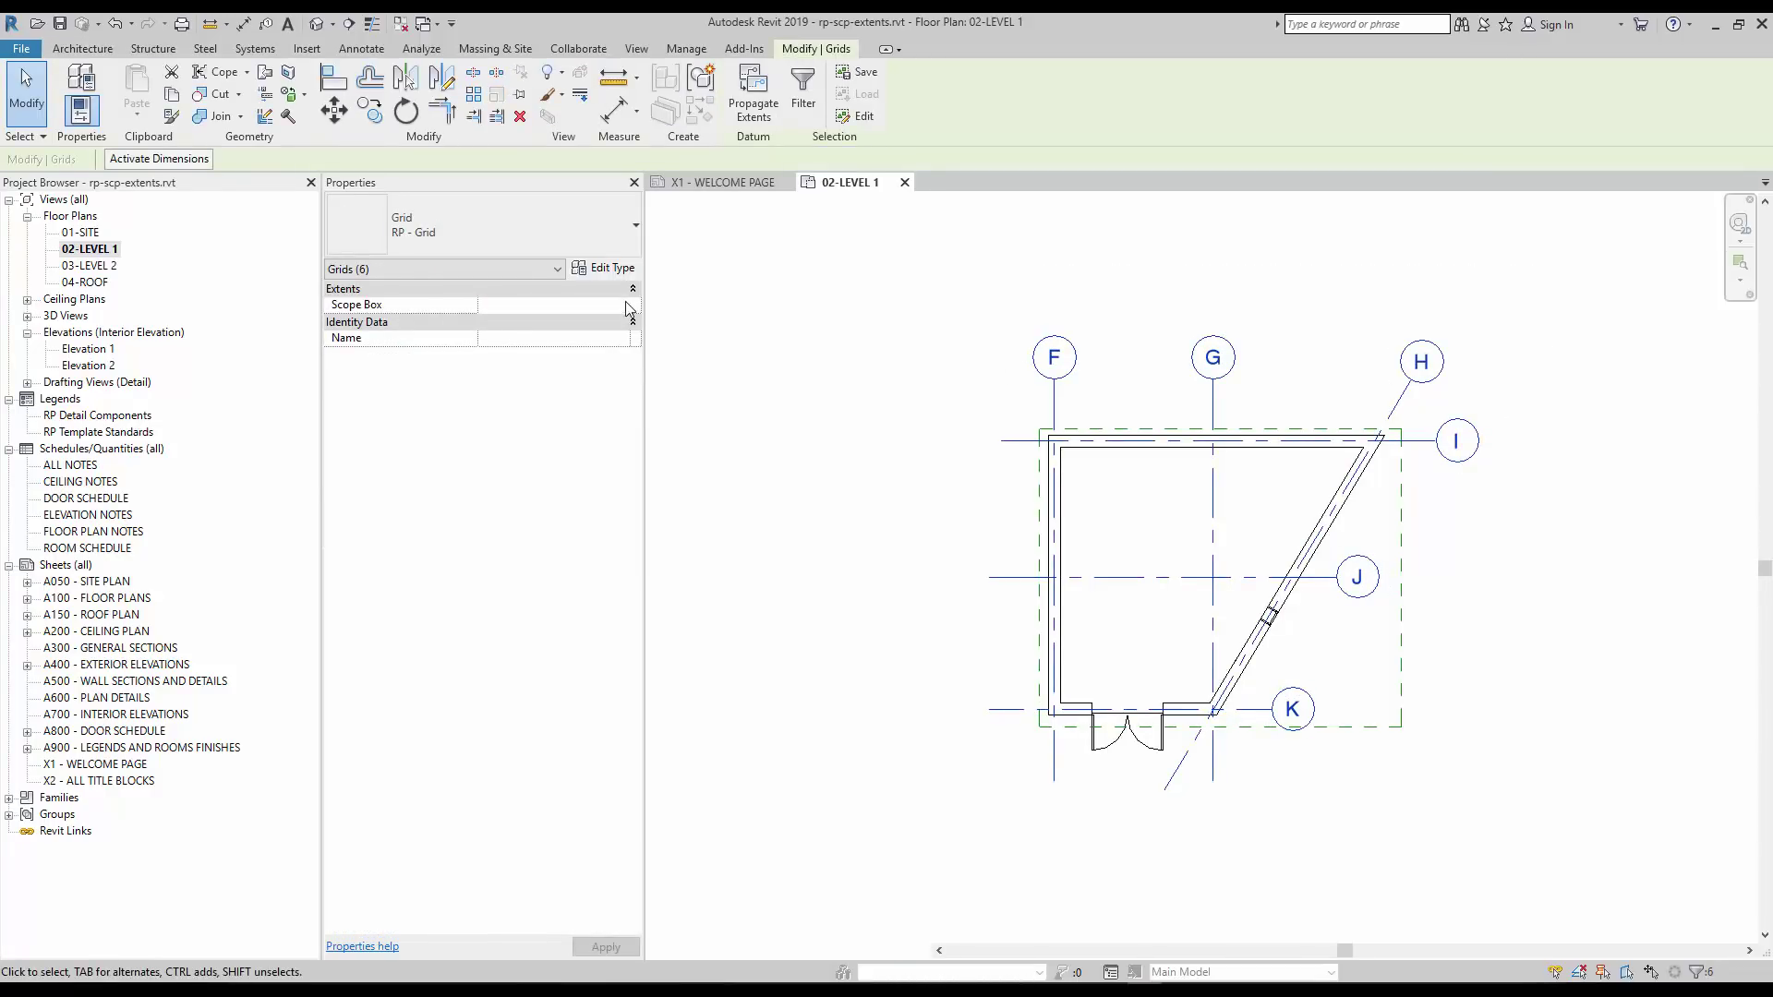
left_click(628, 309)
left_click(554, 336)
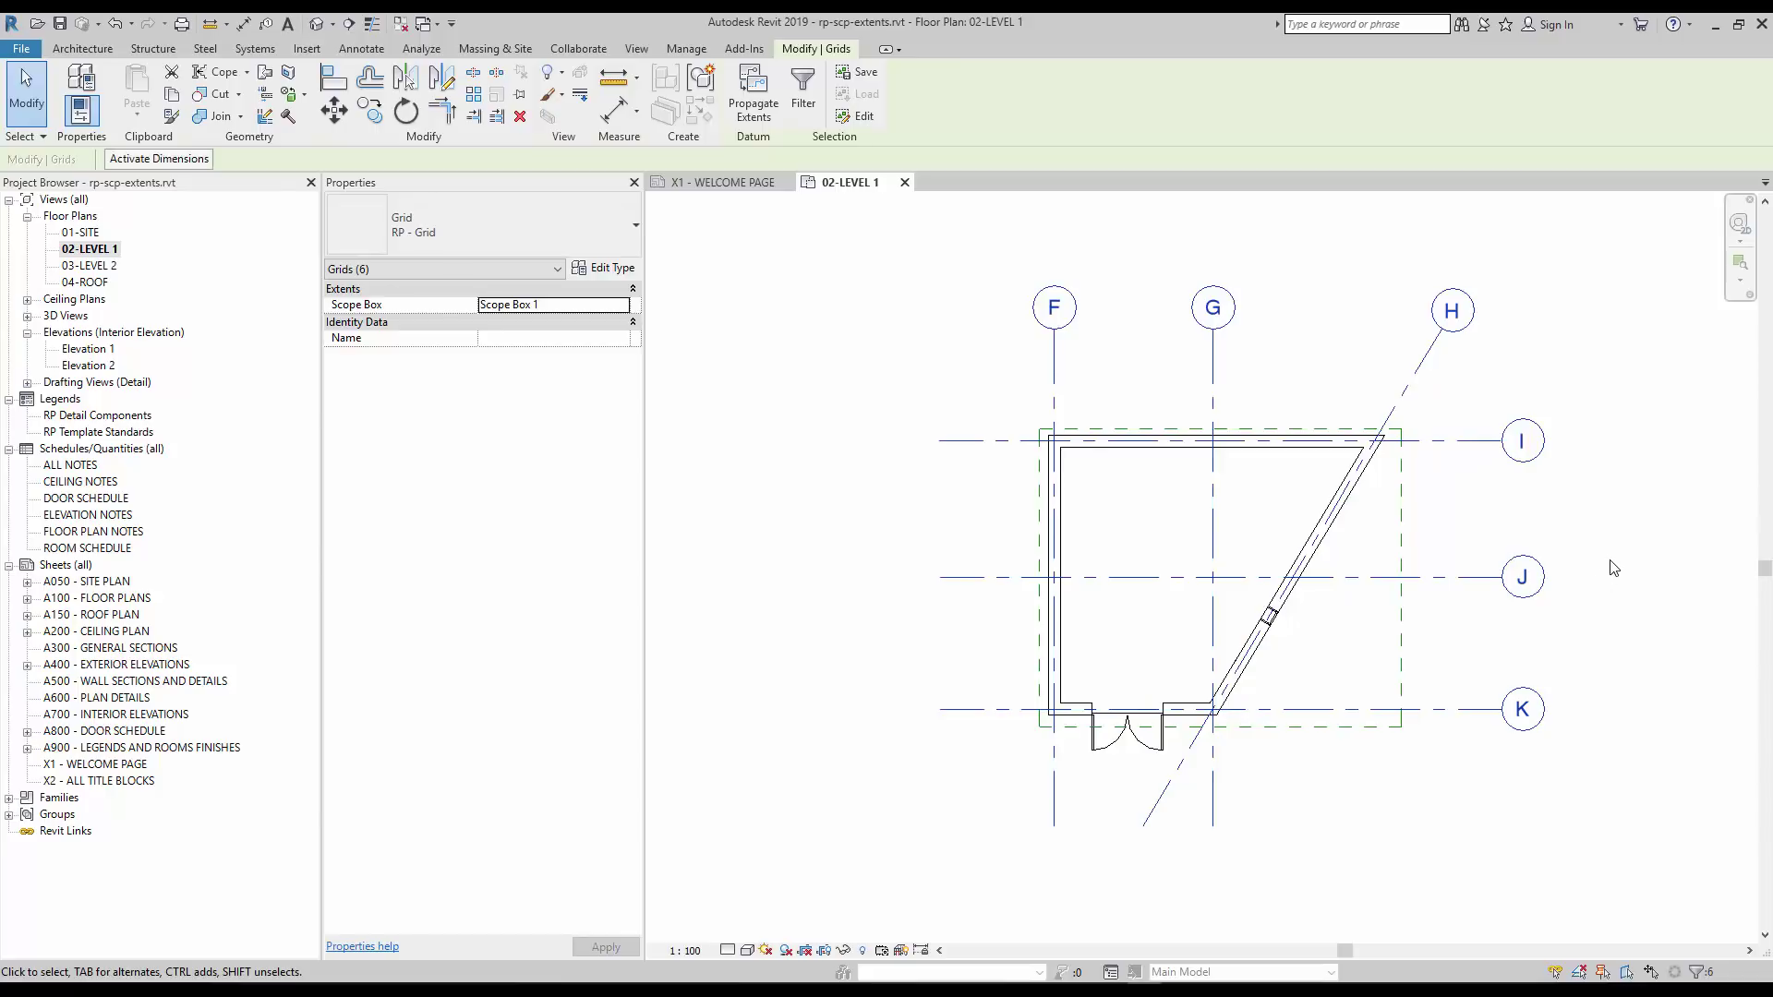
key("Escape")
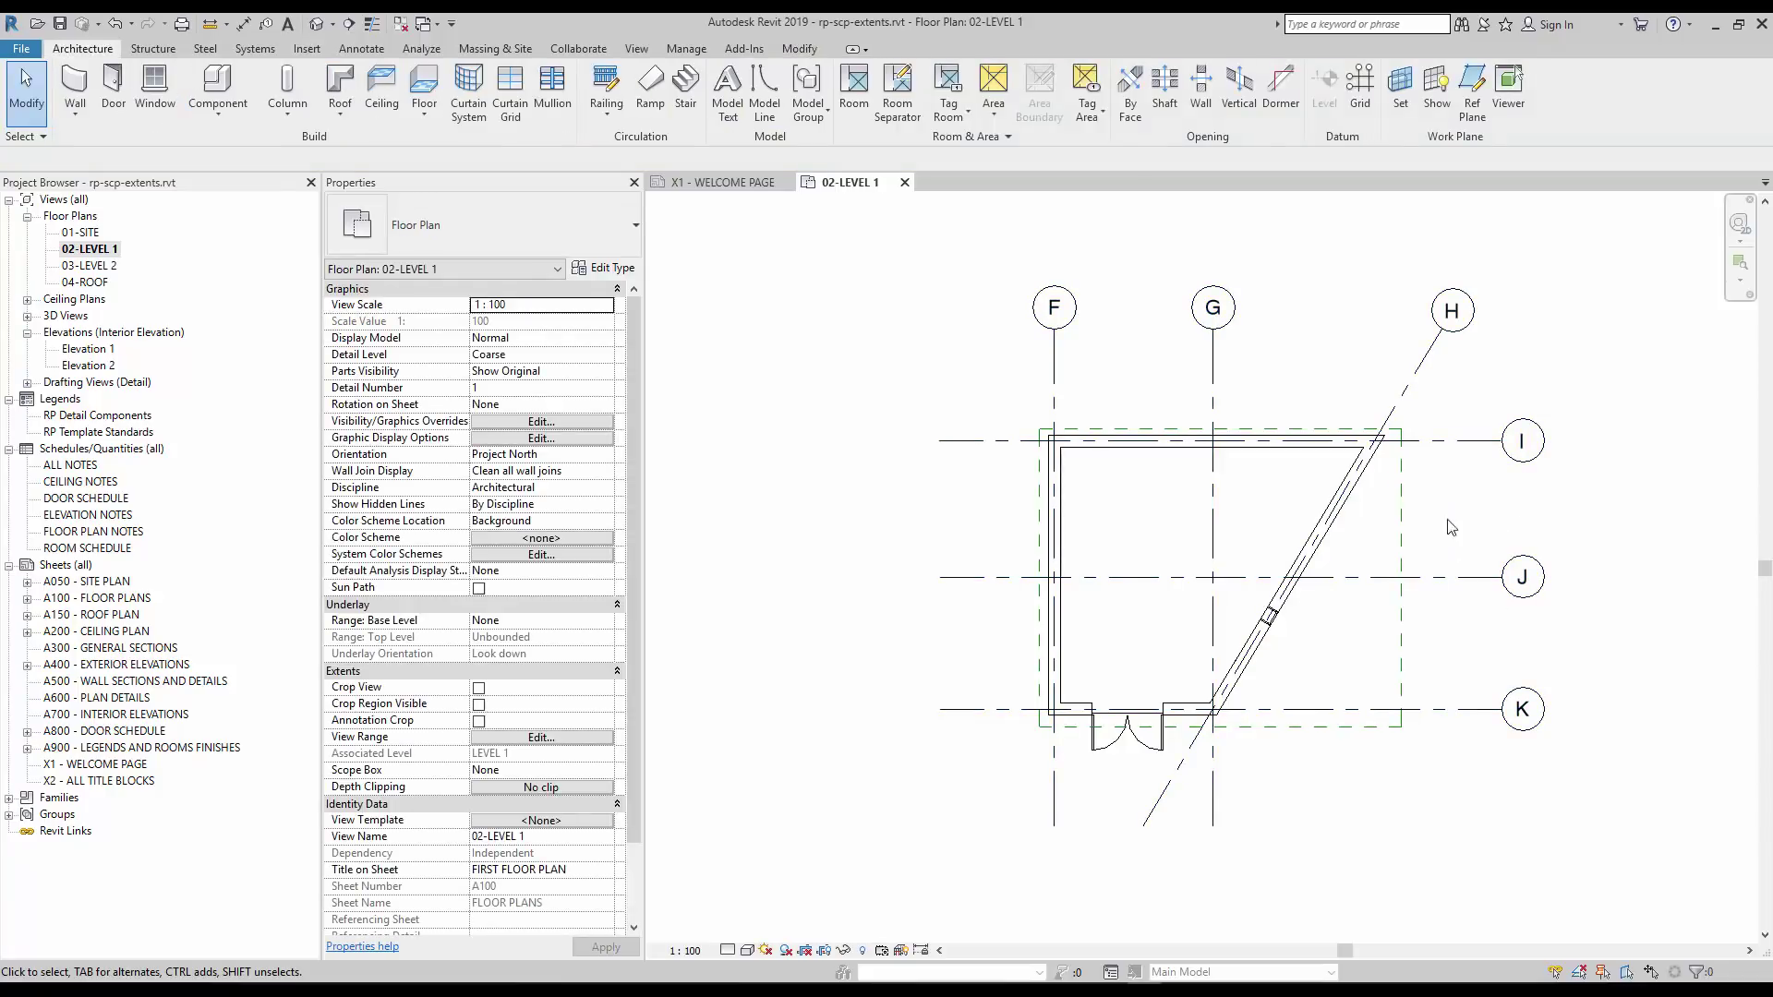
left_click(1441, 578)
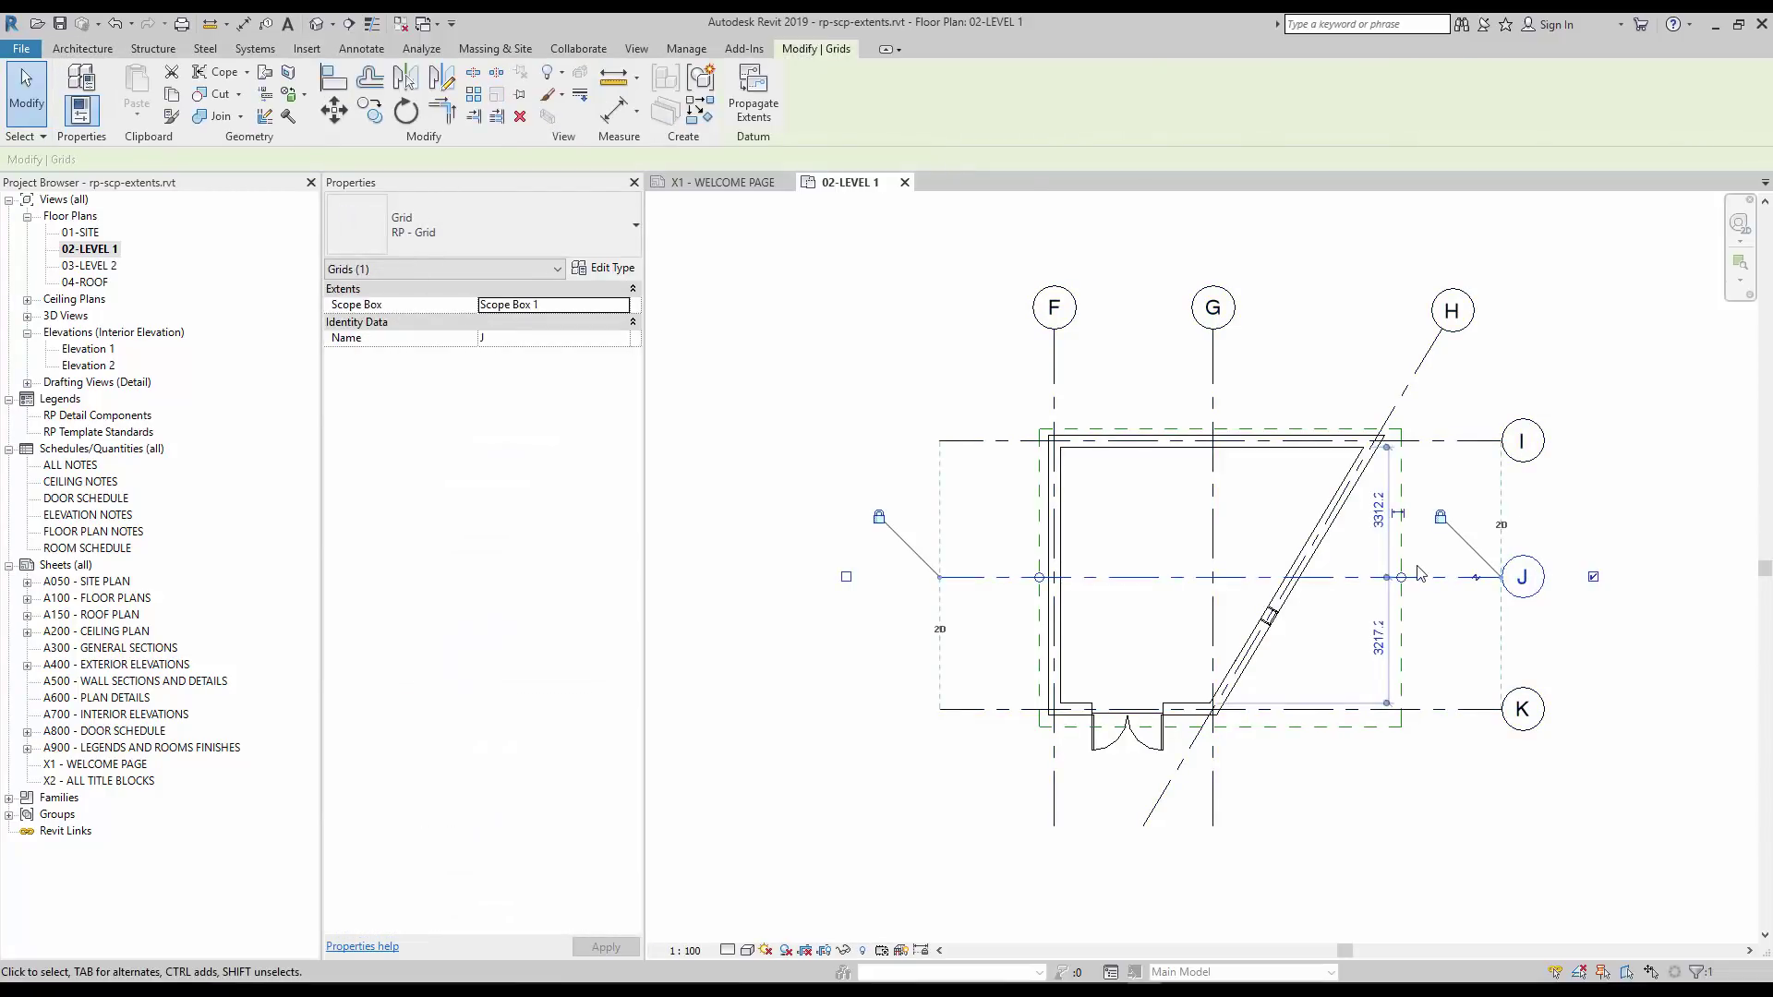
left_click(1401, 545)
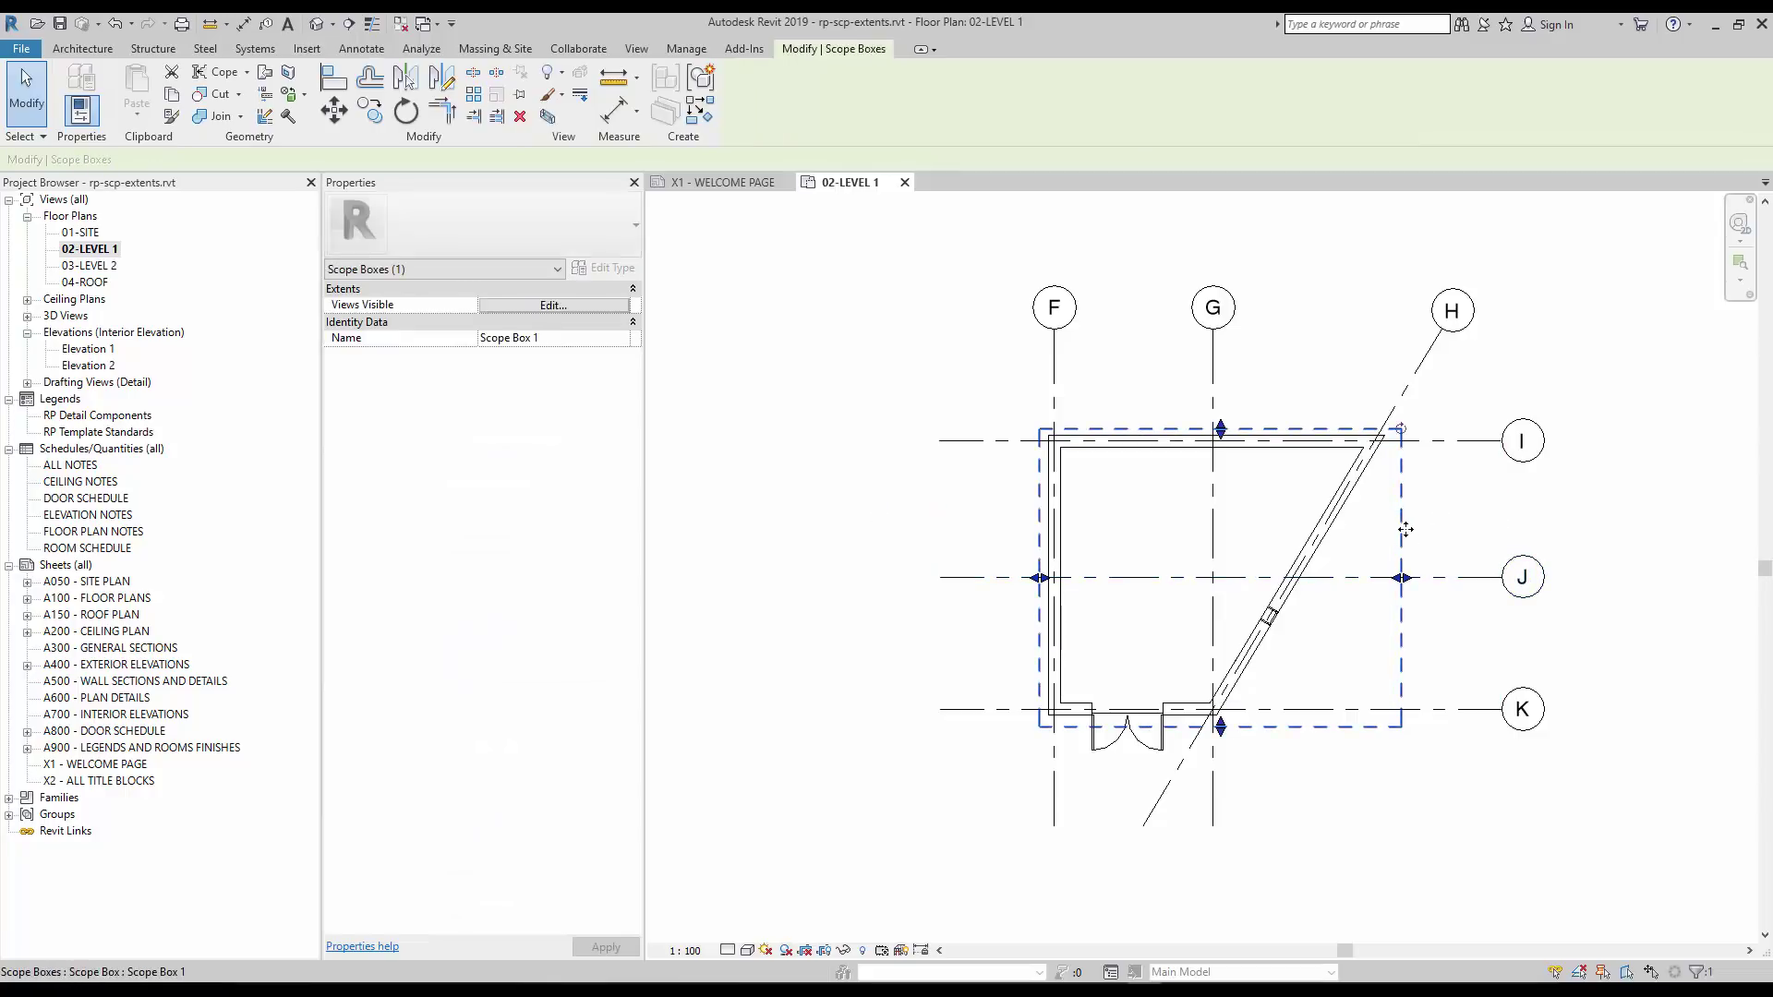
Override Scope Box 1 to be invisible in PLAN OVERALL 2 via its Views Visible settings.
left_click(1580, 537)
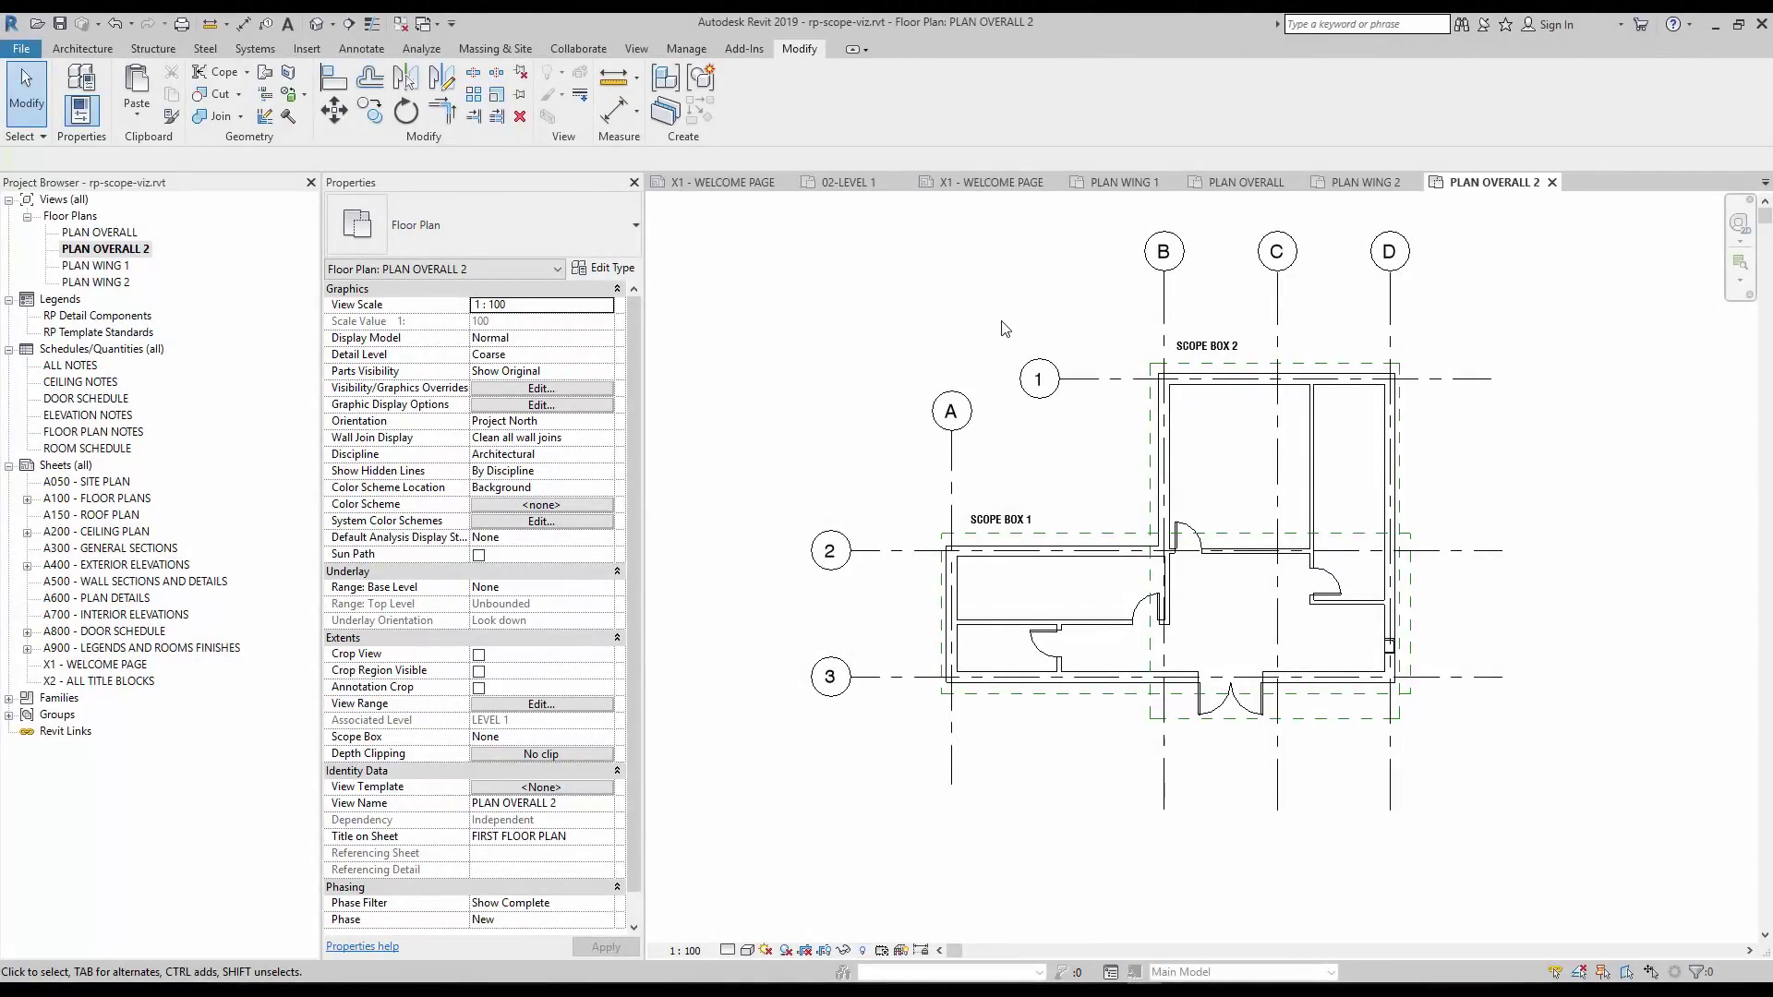
left_click(1096, 539)
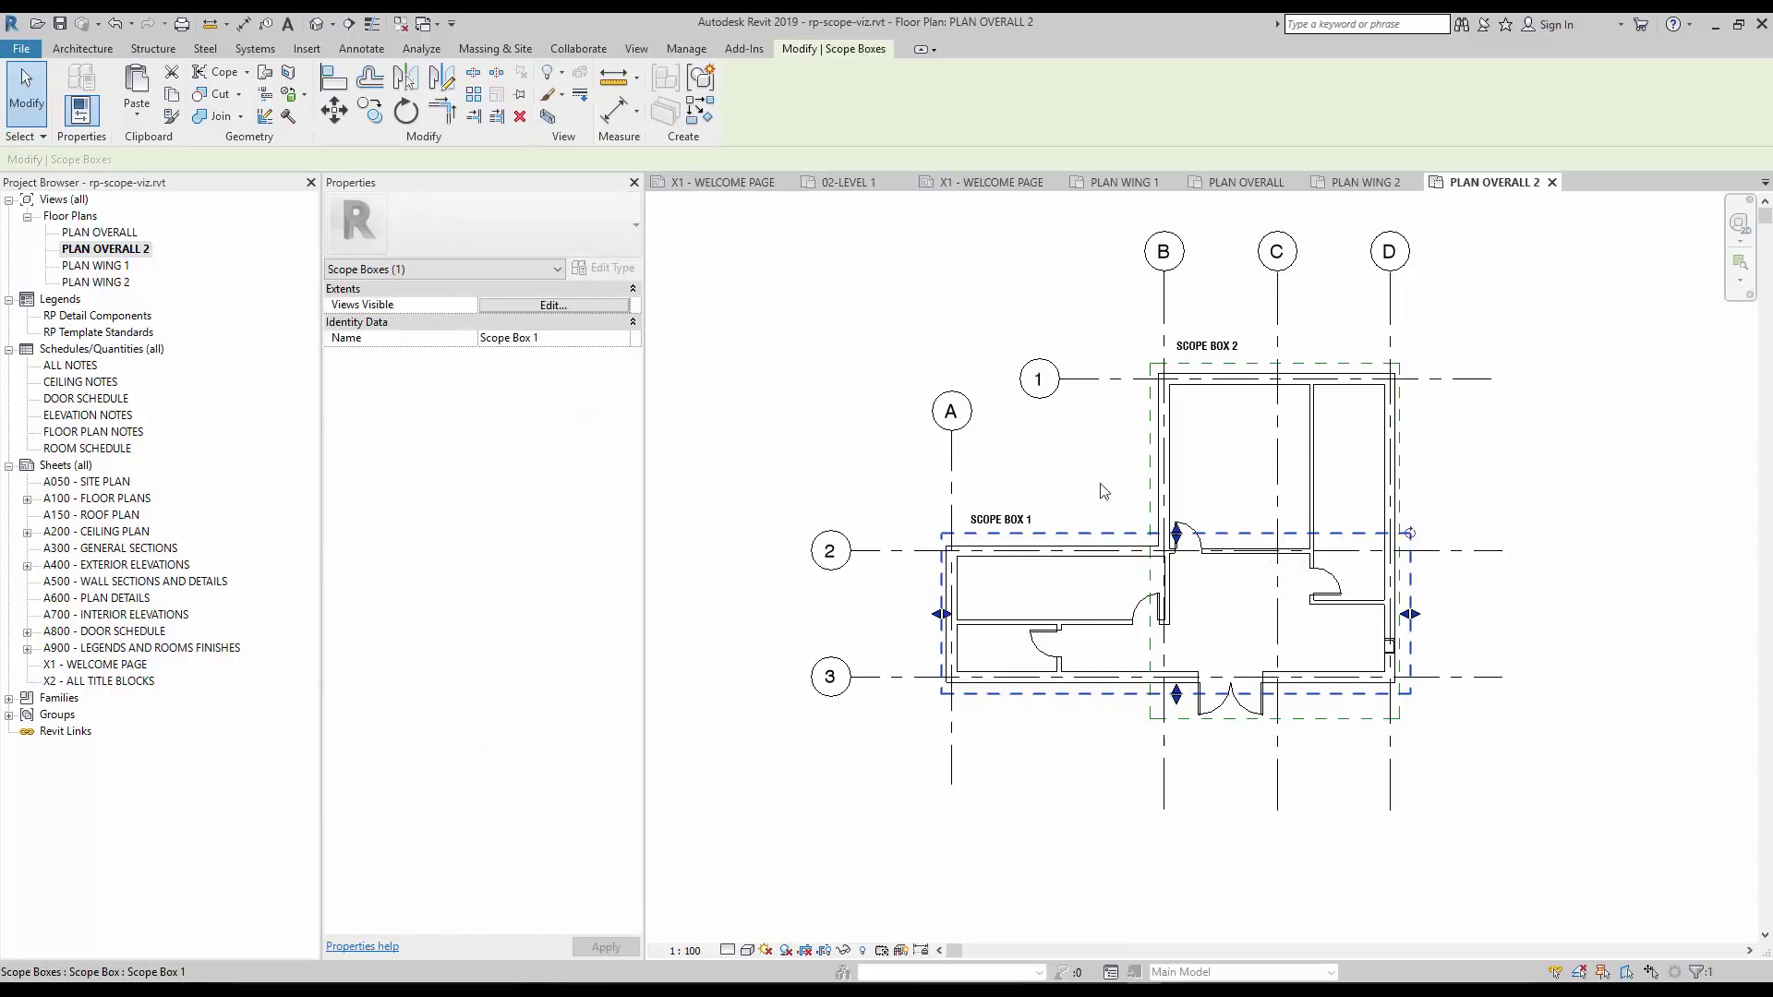
left_click(555, 306)
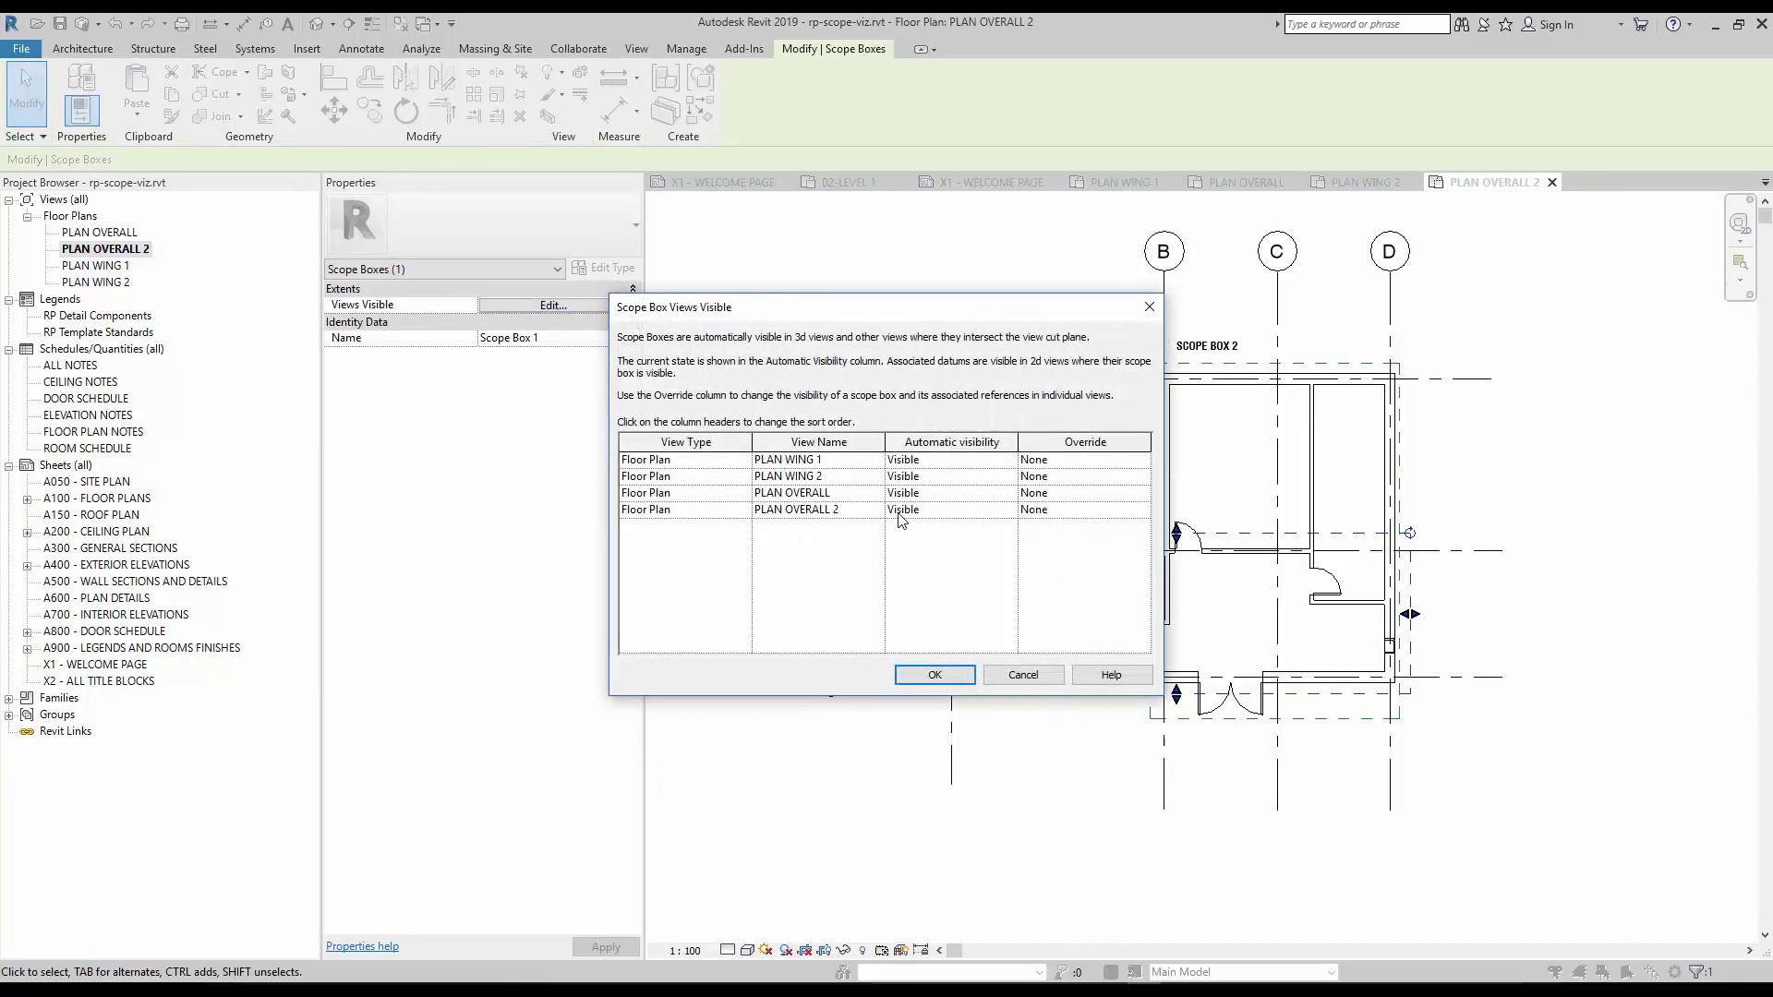
left_click(1142, 511)
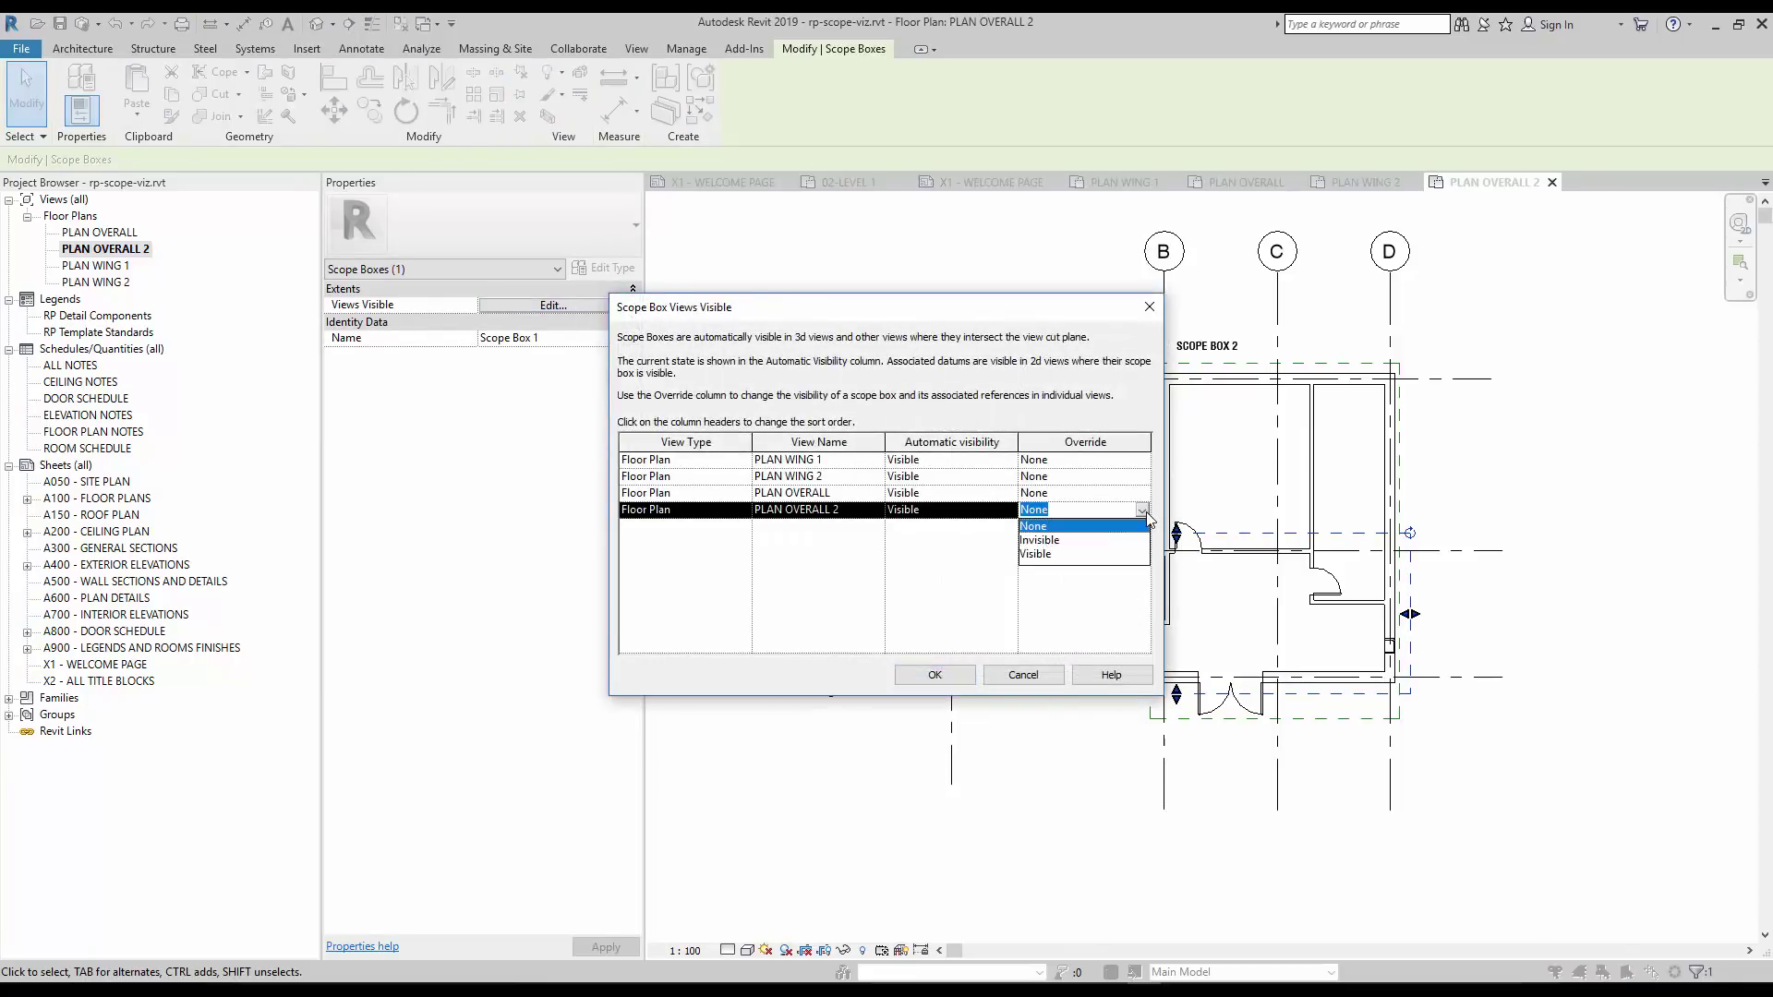
left_click(1094, 540)
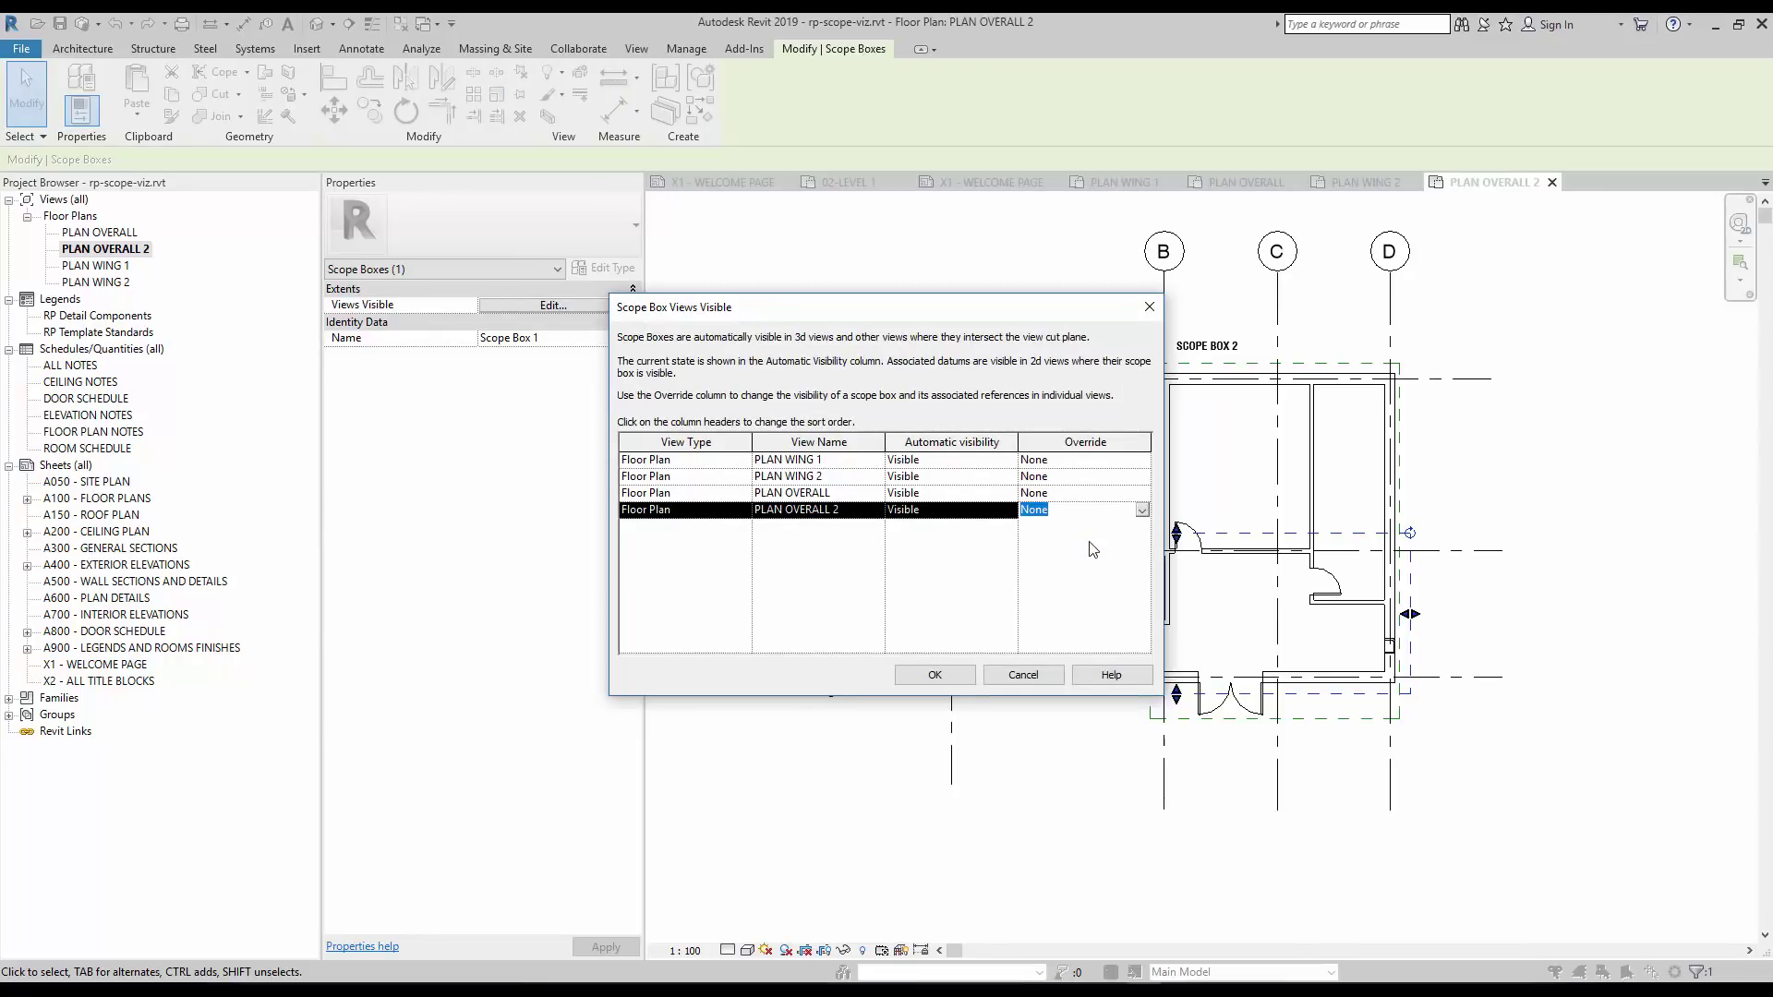
left_click(935, 676)
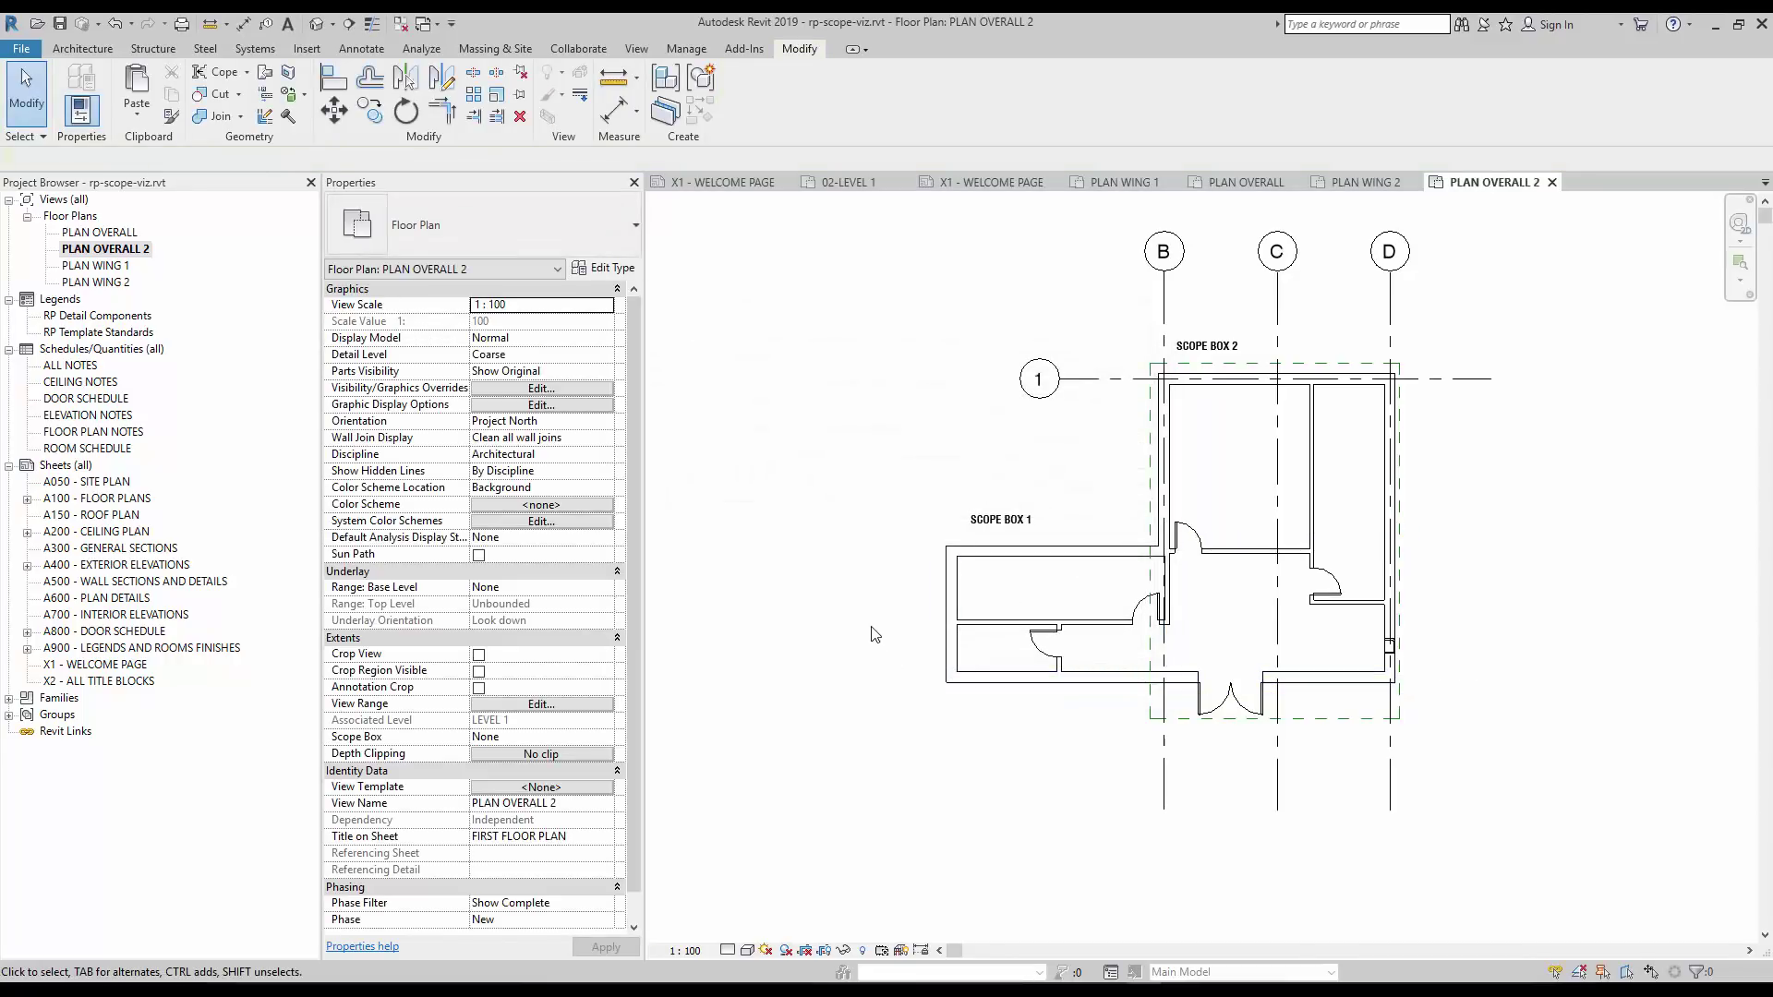
Compare the PLAN OVERALL and PLAN OVERALL 2 views, ending back in PLAN OVERALL.
double_click(99, 233)
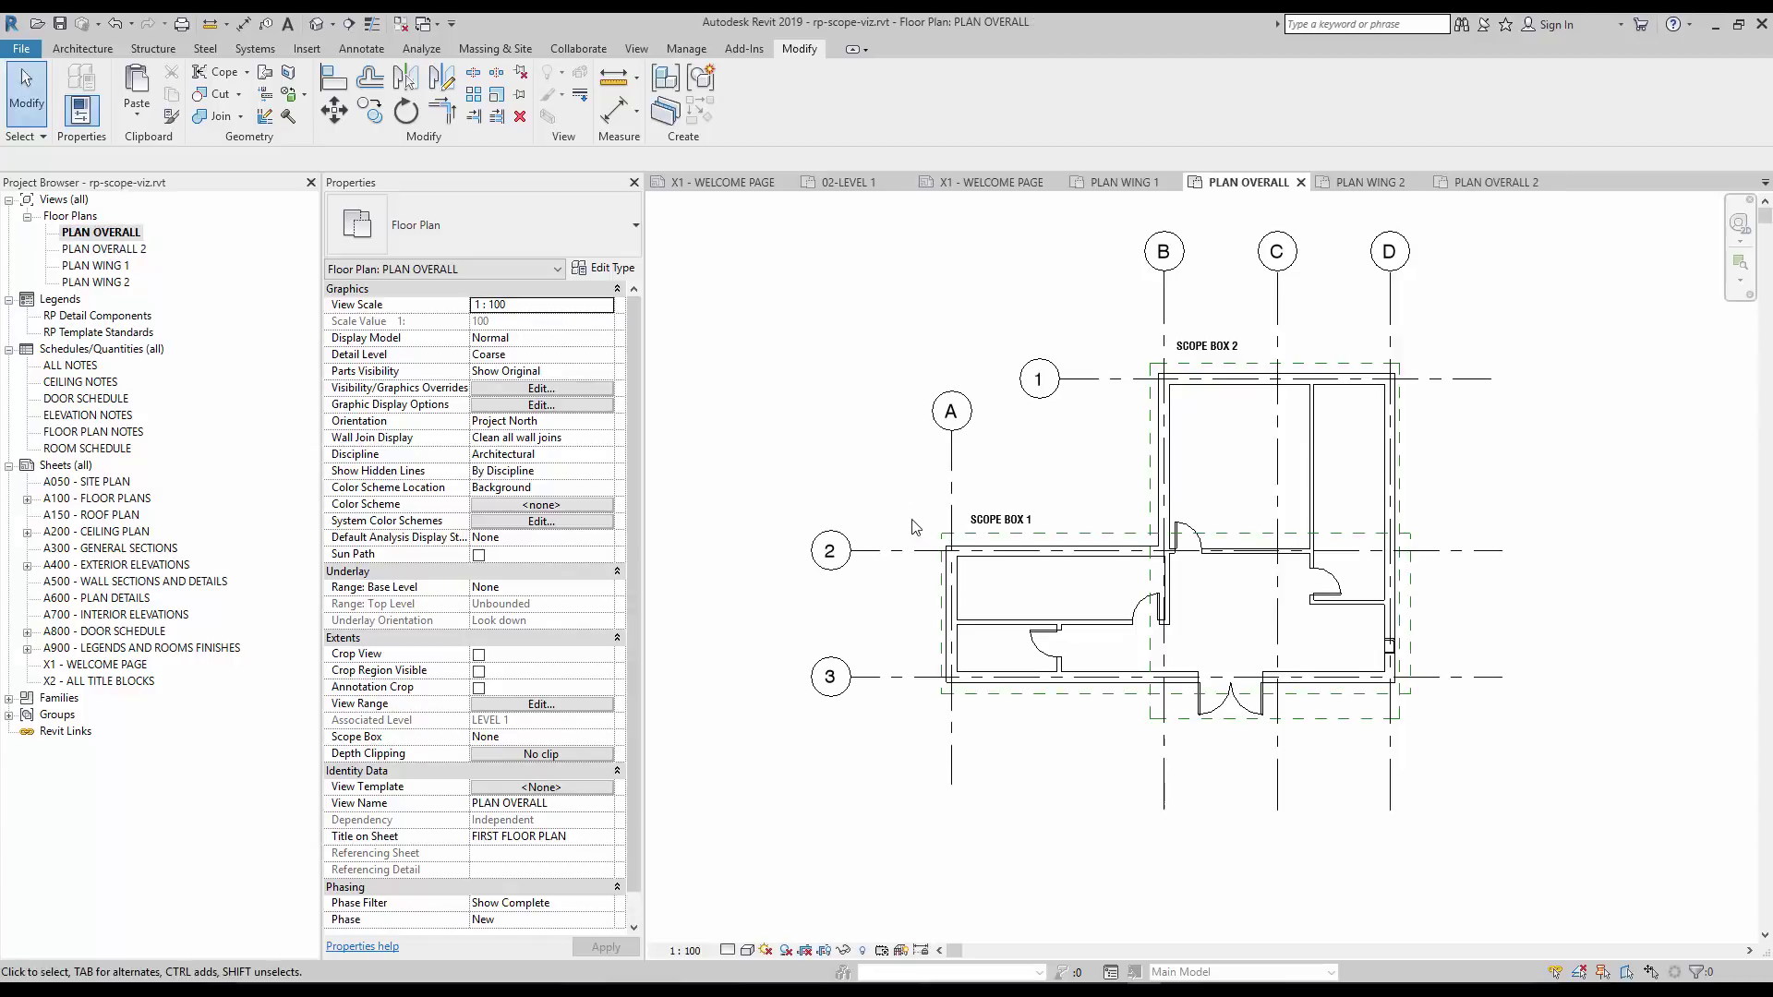
double_click(133, 249)
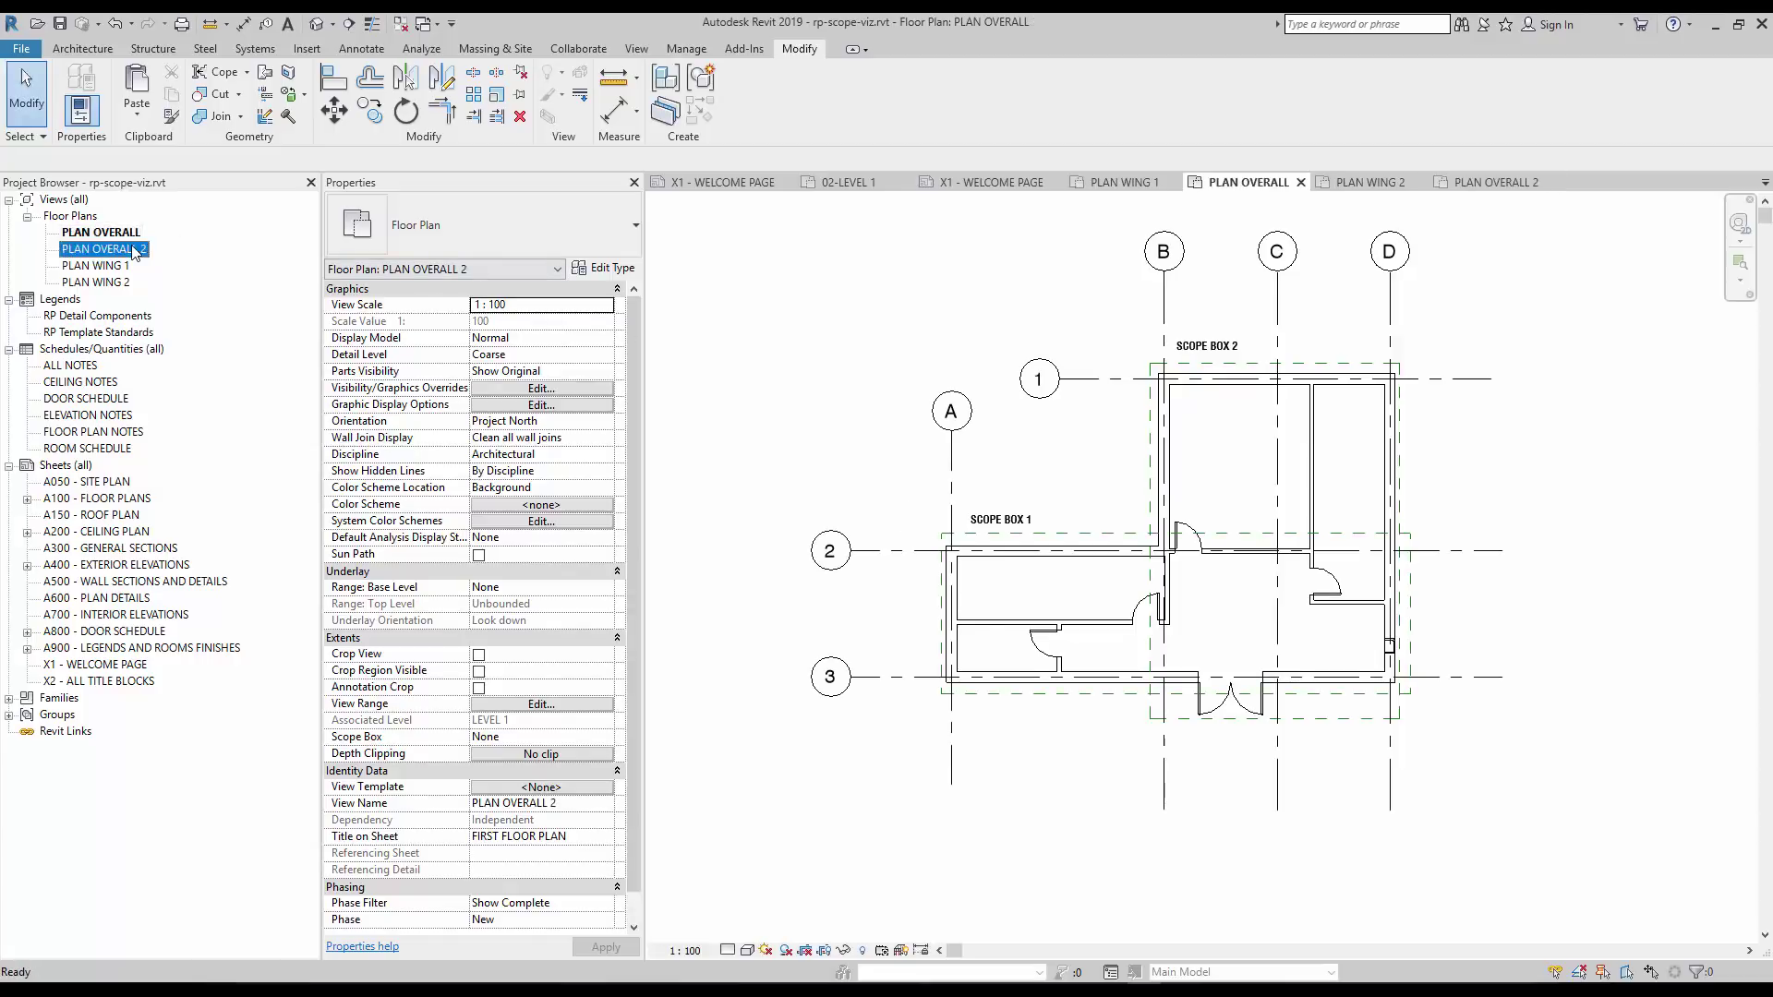
double_click(127, 233)
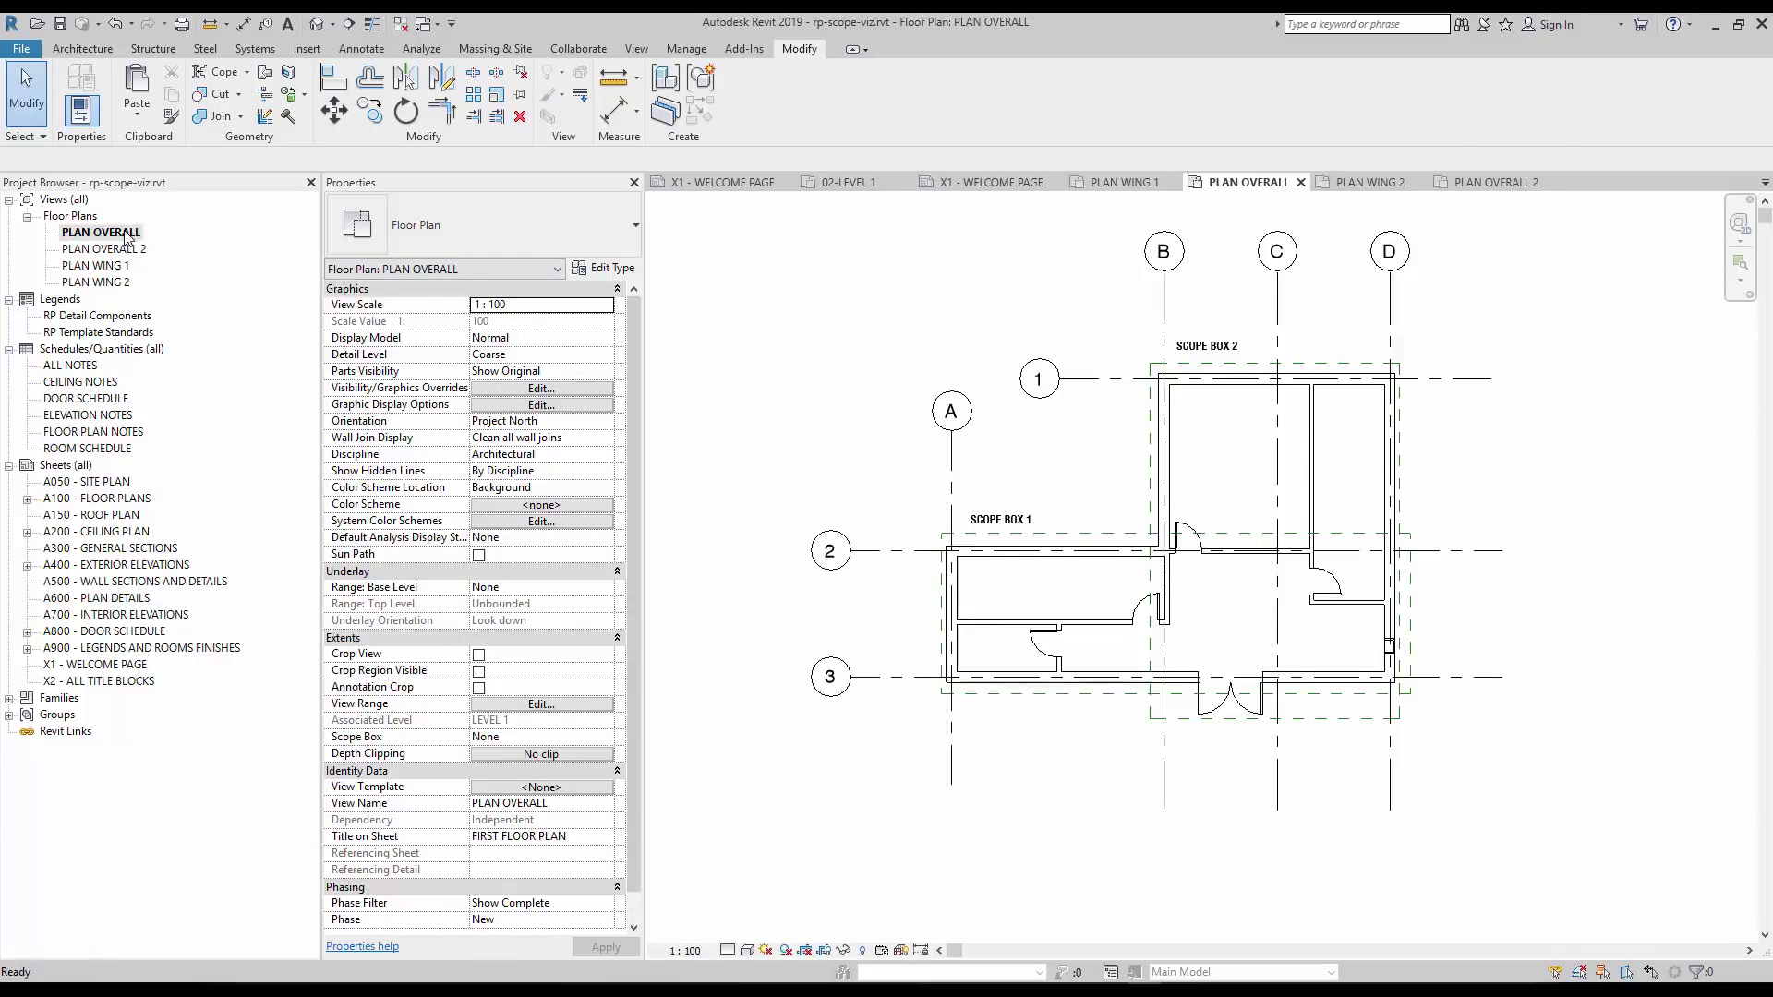
Drag Scope Box 1's right edge left to grid B, review its visible views, and open PLAN WING 2.
left_click(1383, 542)
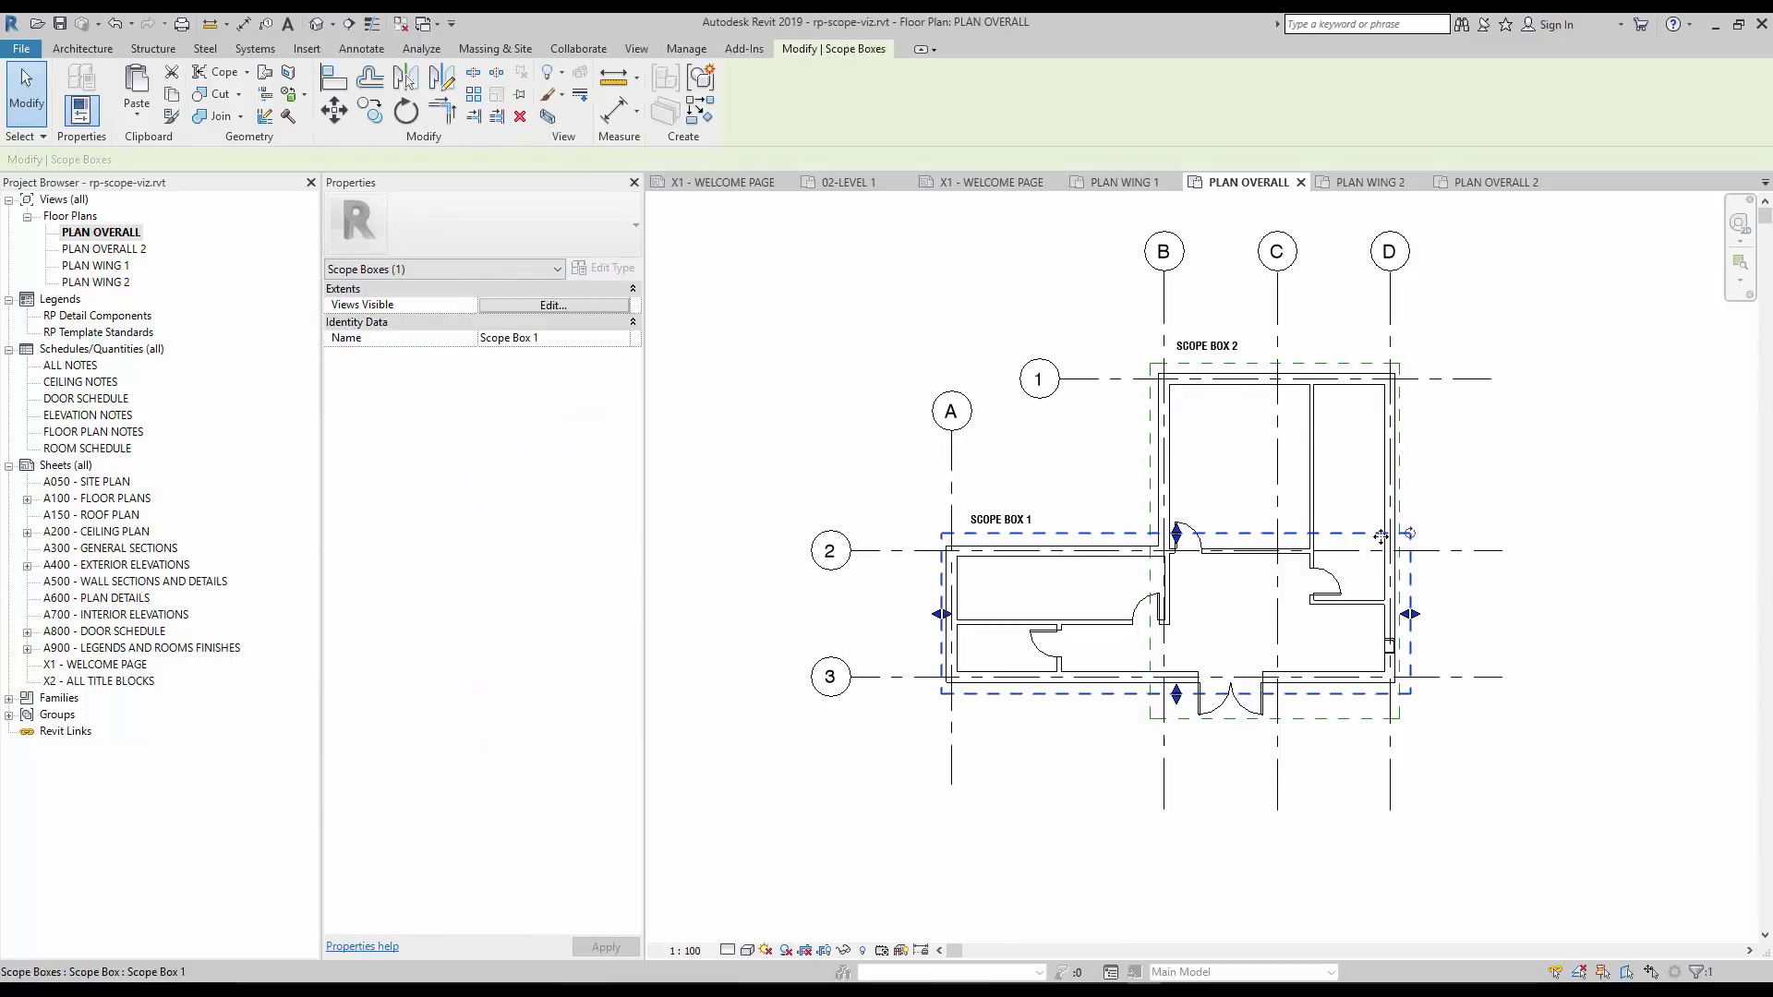
left_click_drag(1215, 624, 1134, 624)
left_click(1116, 467)
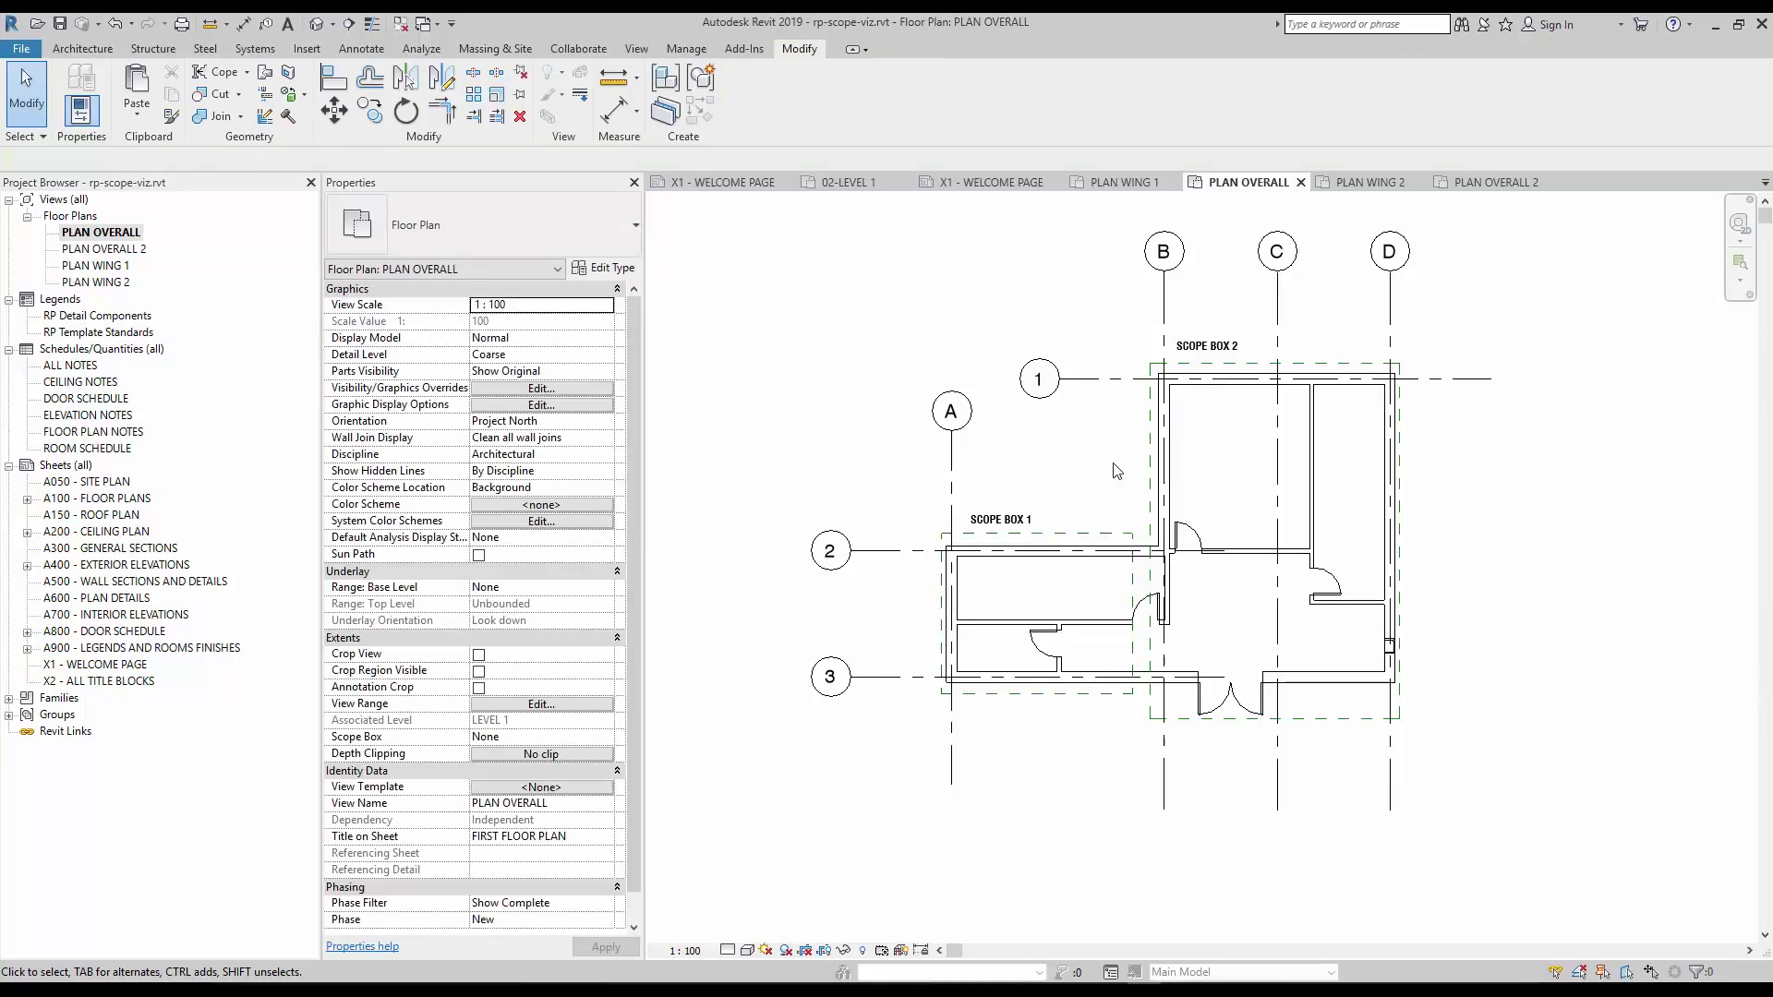
left_click(1111, 529)
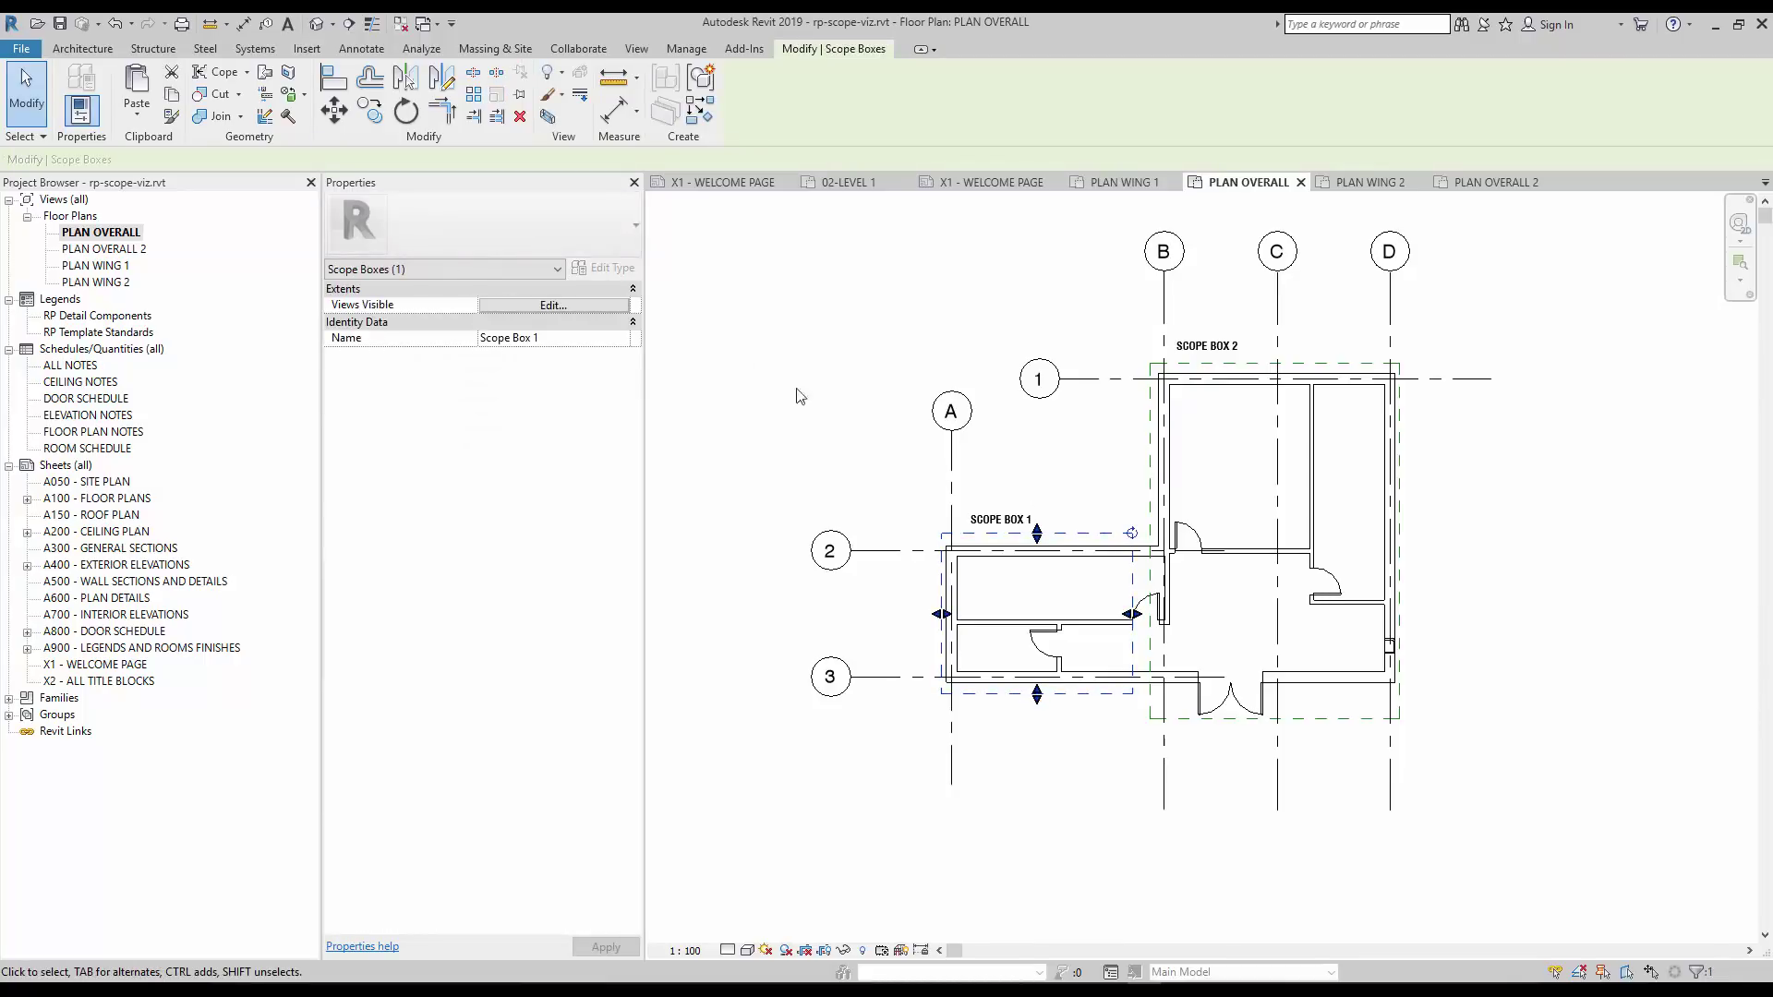
left_click(621, 308)
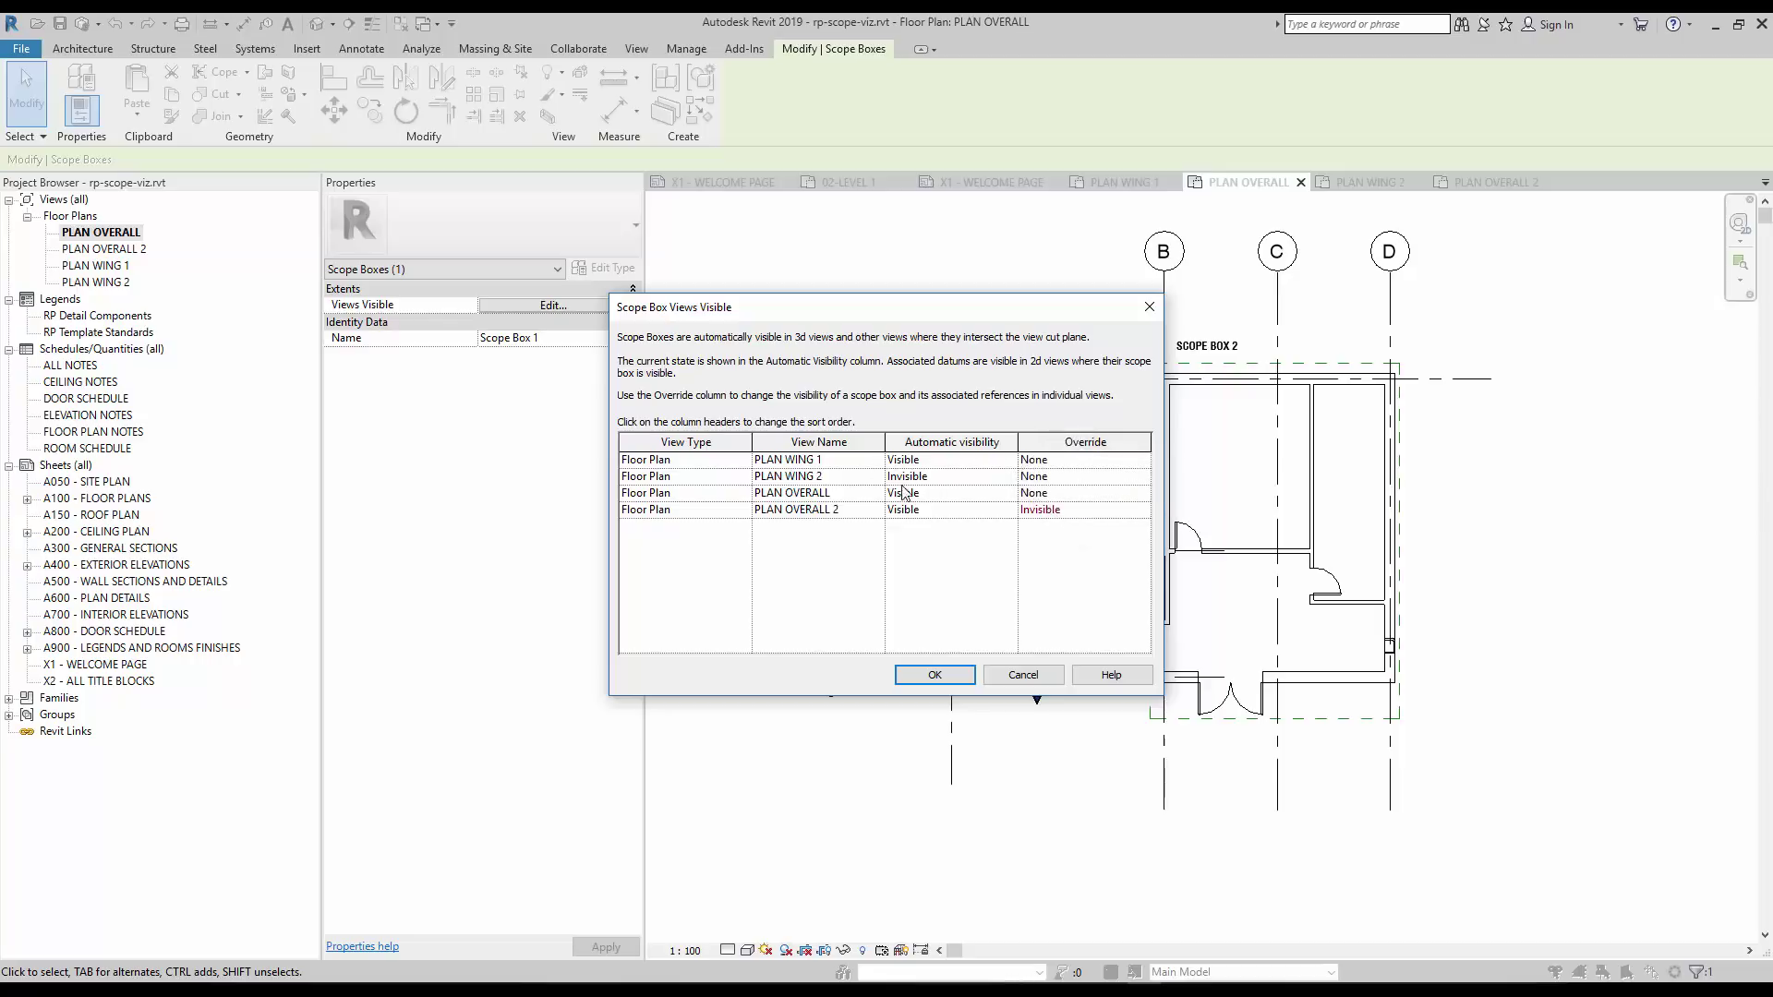
left_click(934, 675)
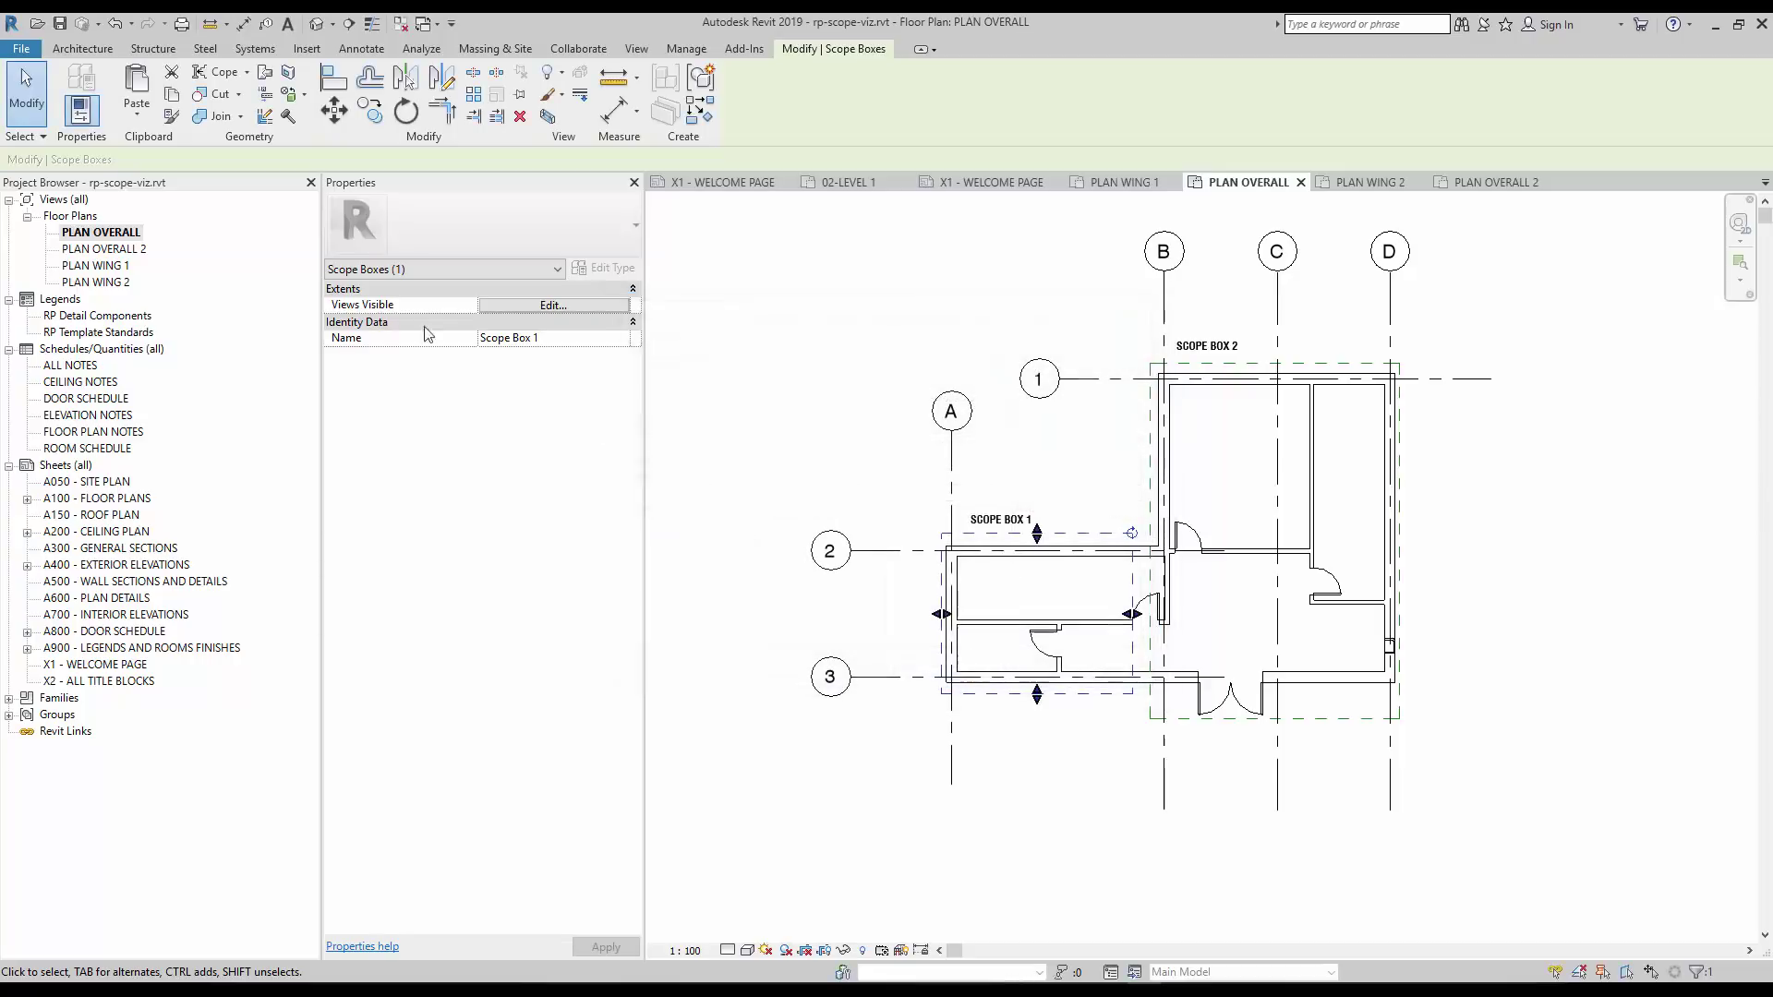
double_click(123, 282)
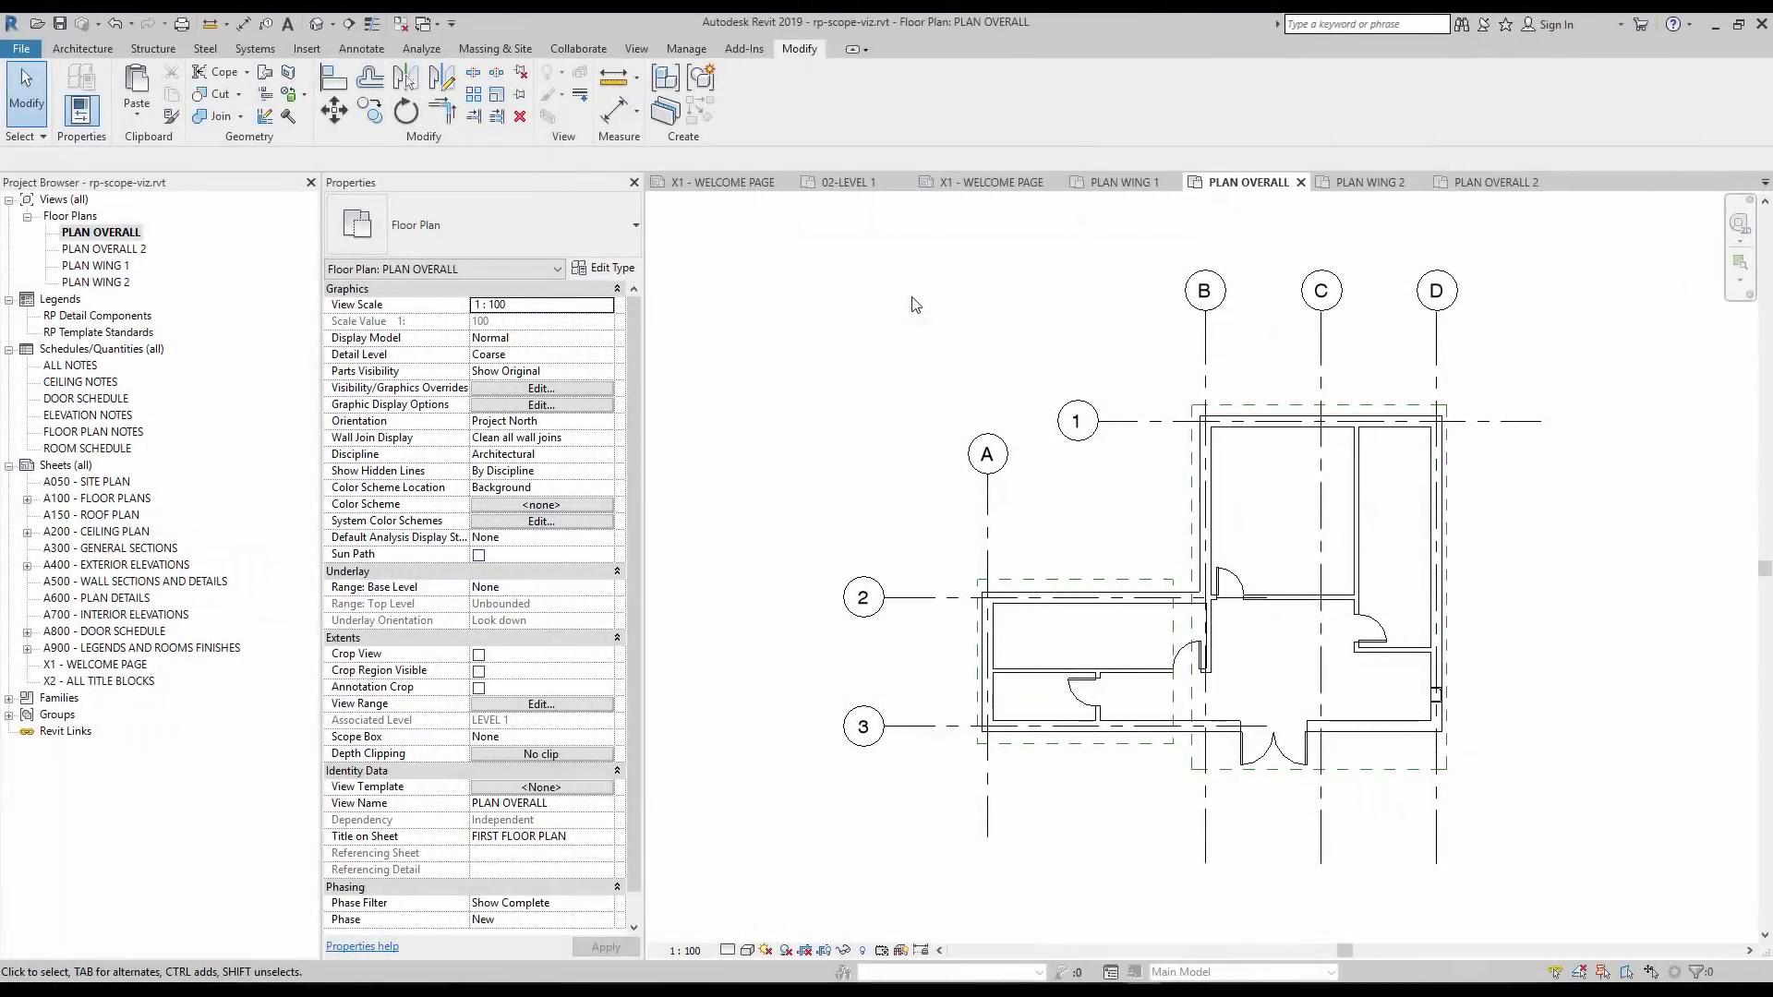
Preview the plan's printout with Hide scope boxes checked in Print Setup.
left_click(182, 24)
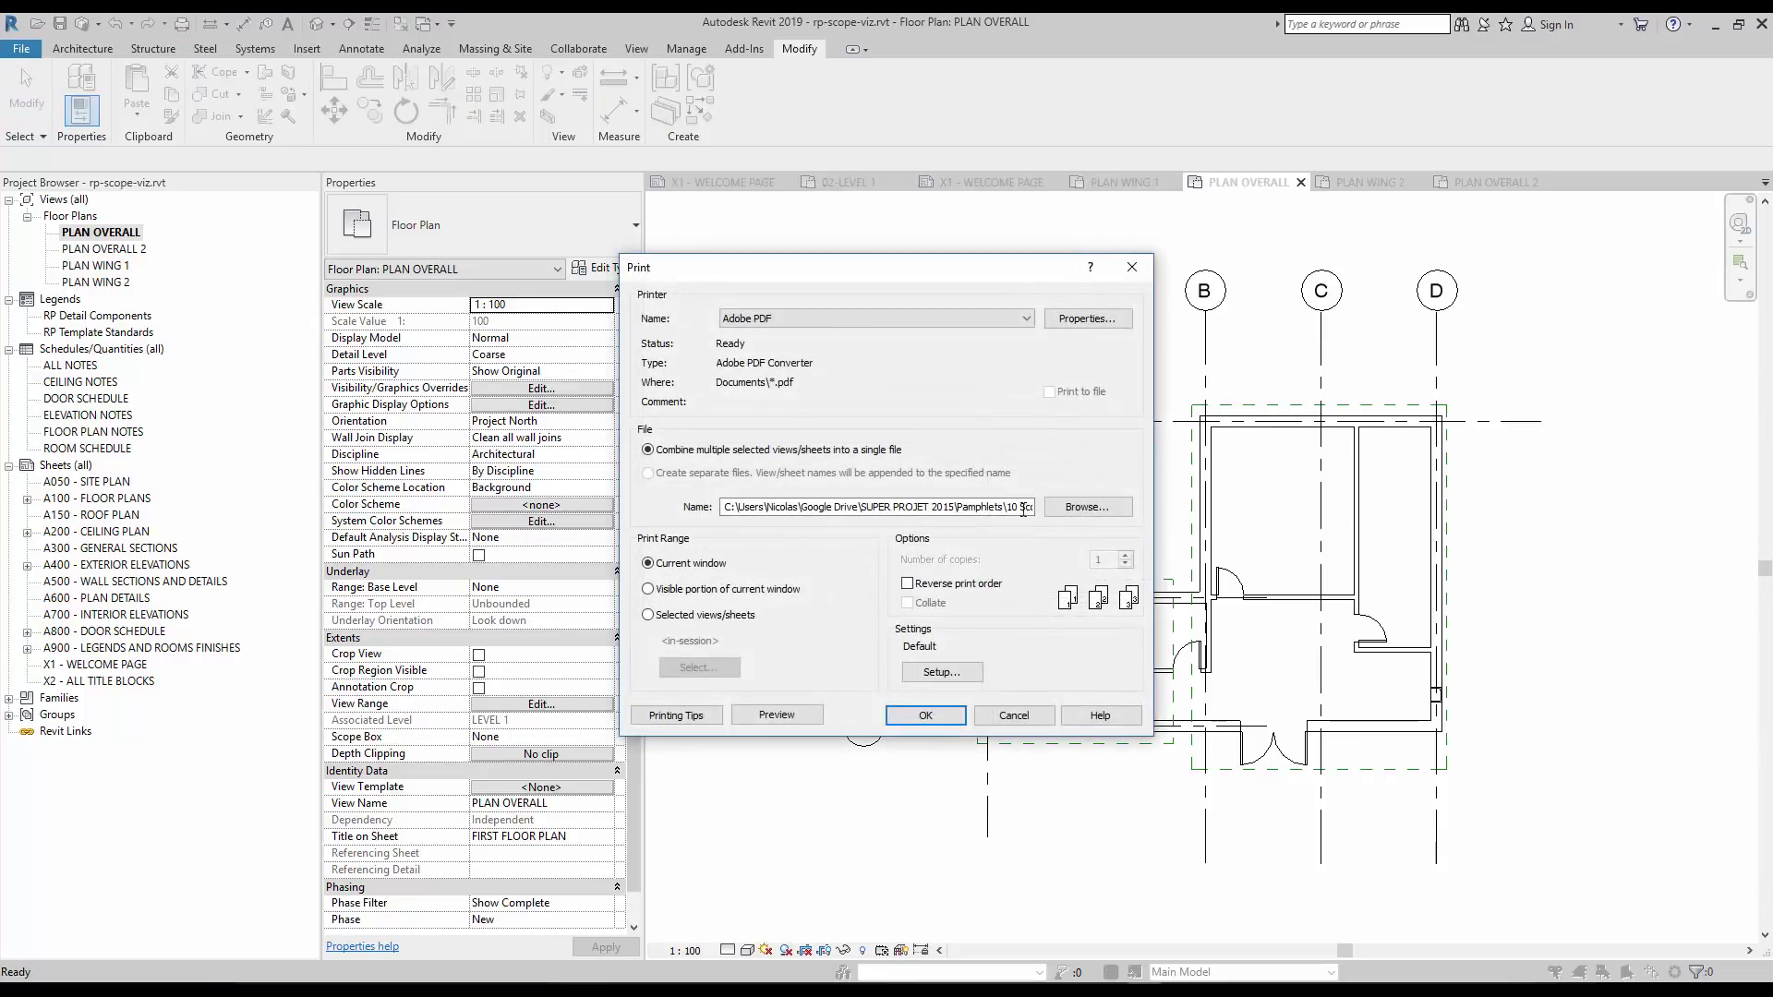
left_click(941, 672)
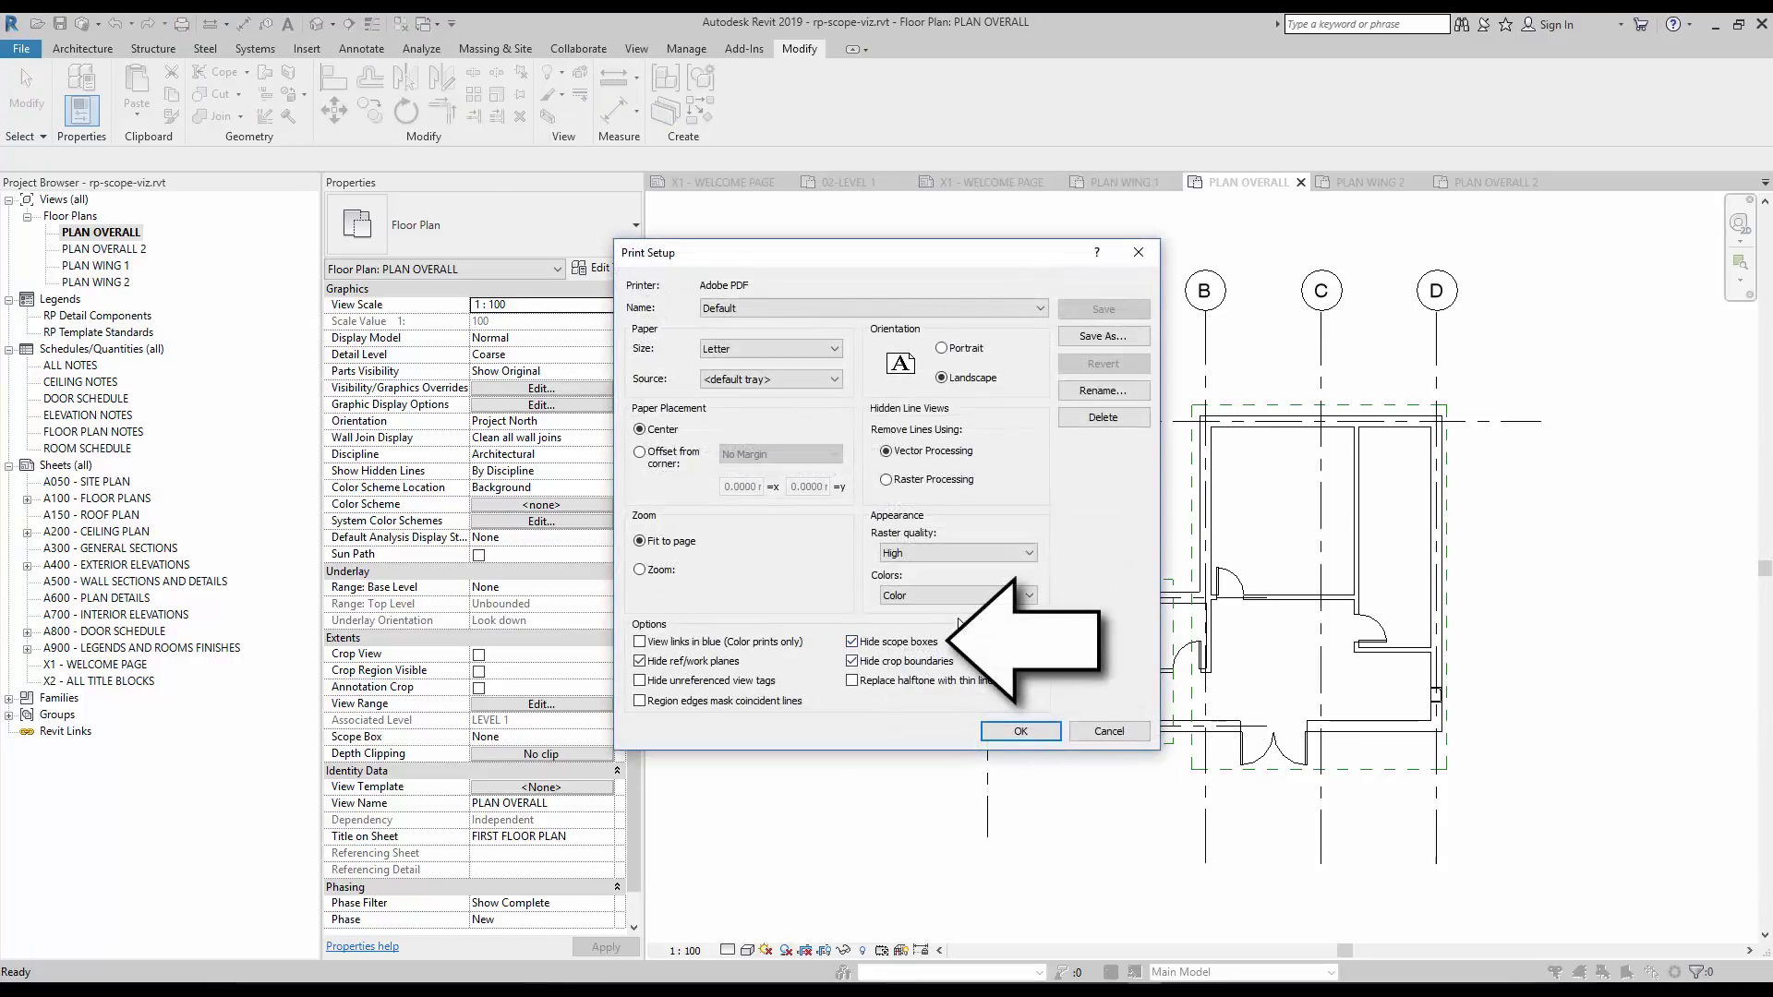
left_click(1020, 731)
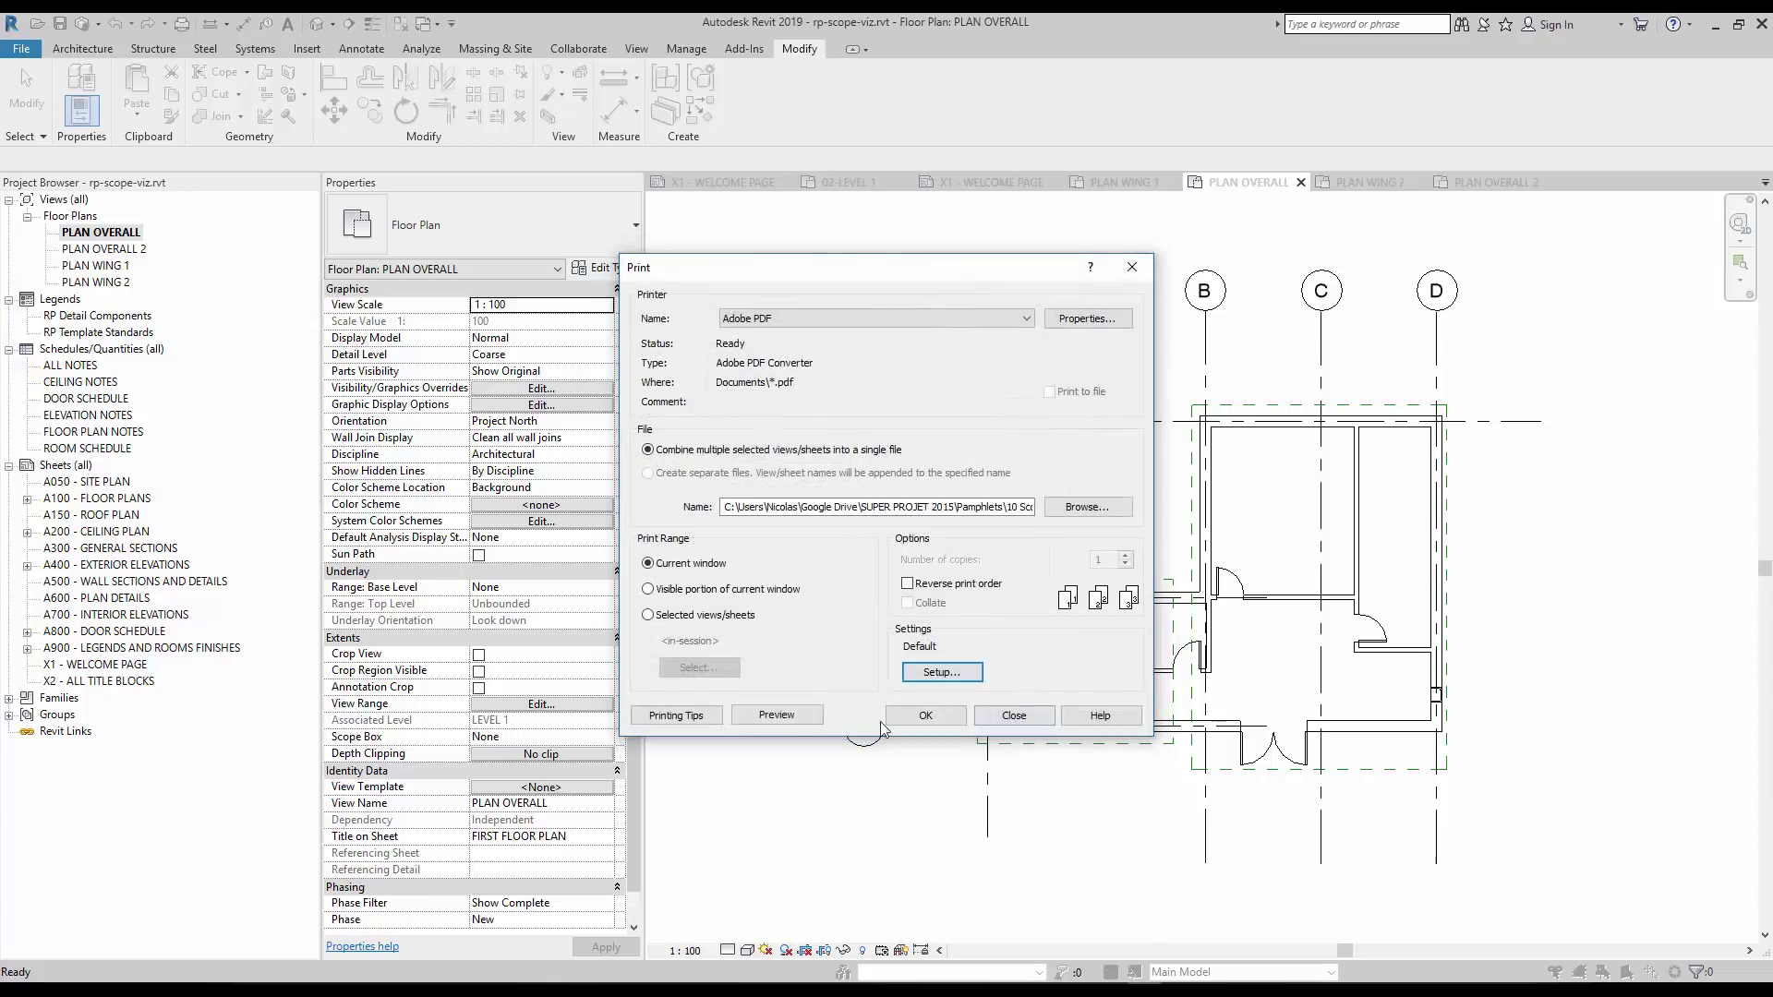
left_click(778, 717)
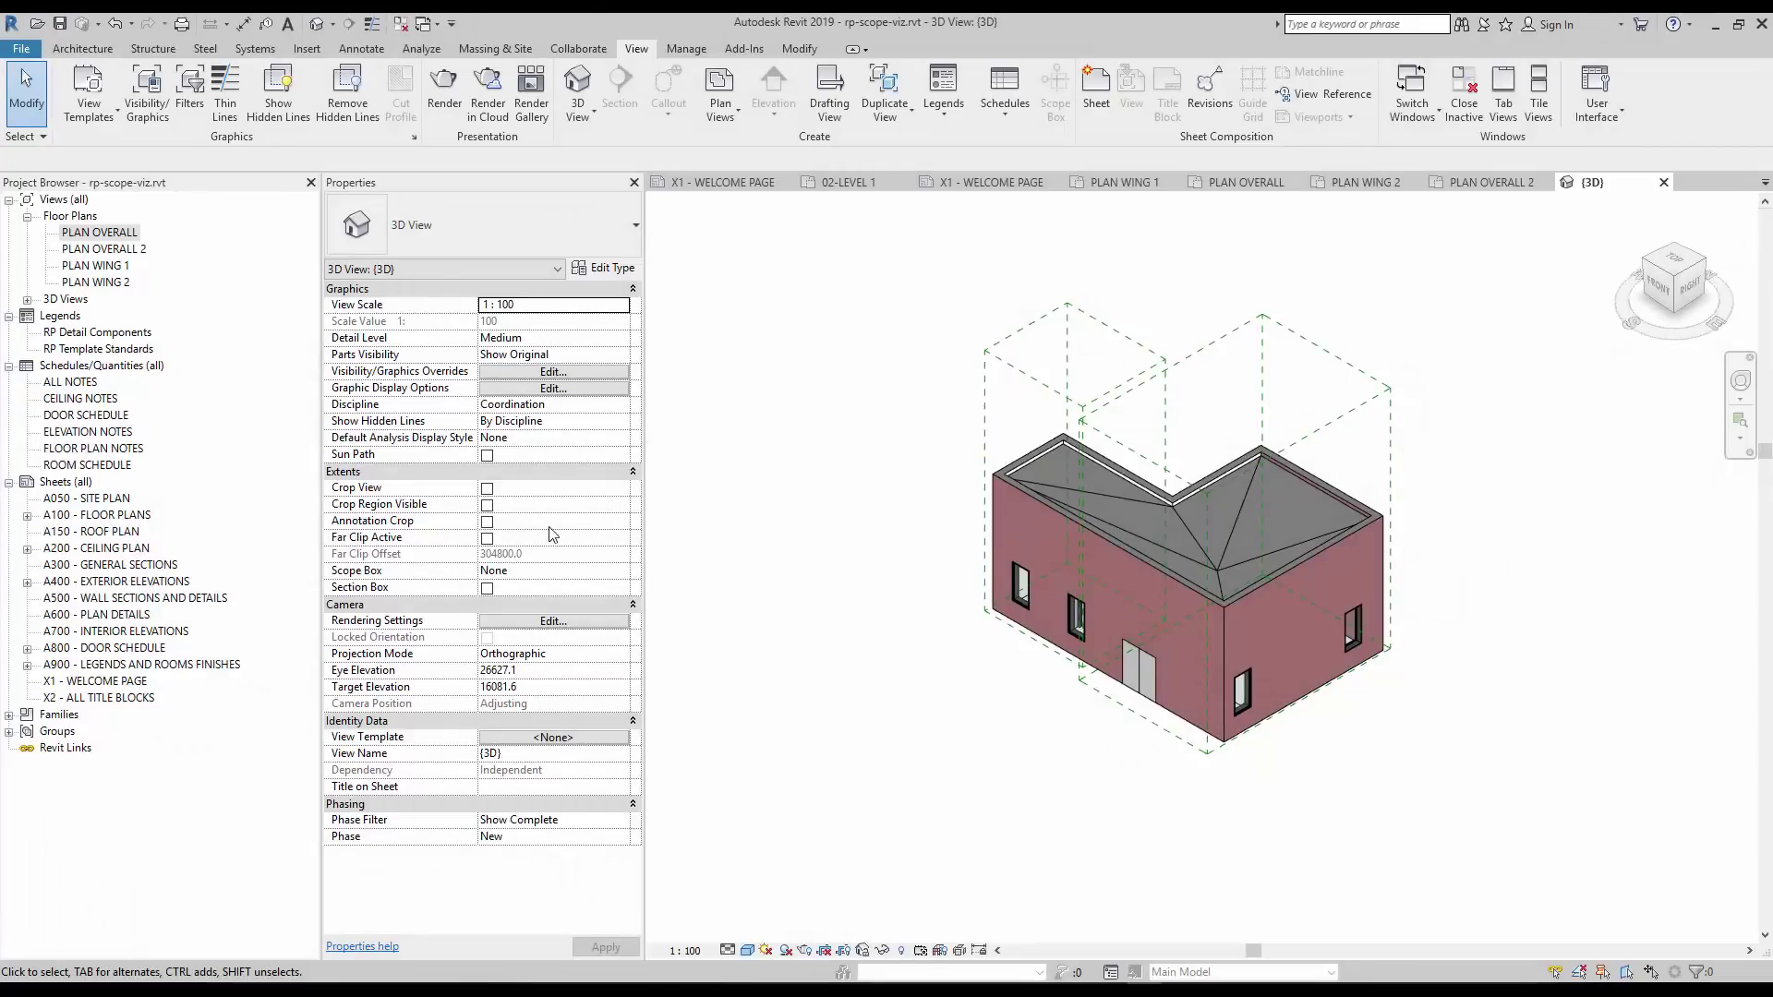
Set the 3D view's Scope Box to Scope Box 1, then change it to Scope Box 2.
left_click(554, 570)
left_click(622, 570)
left_click(544, 601)
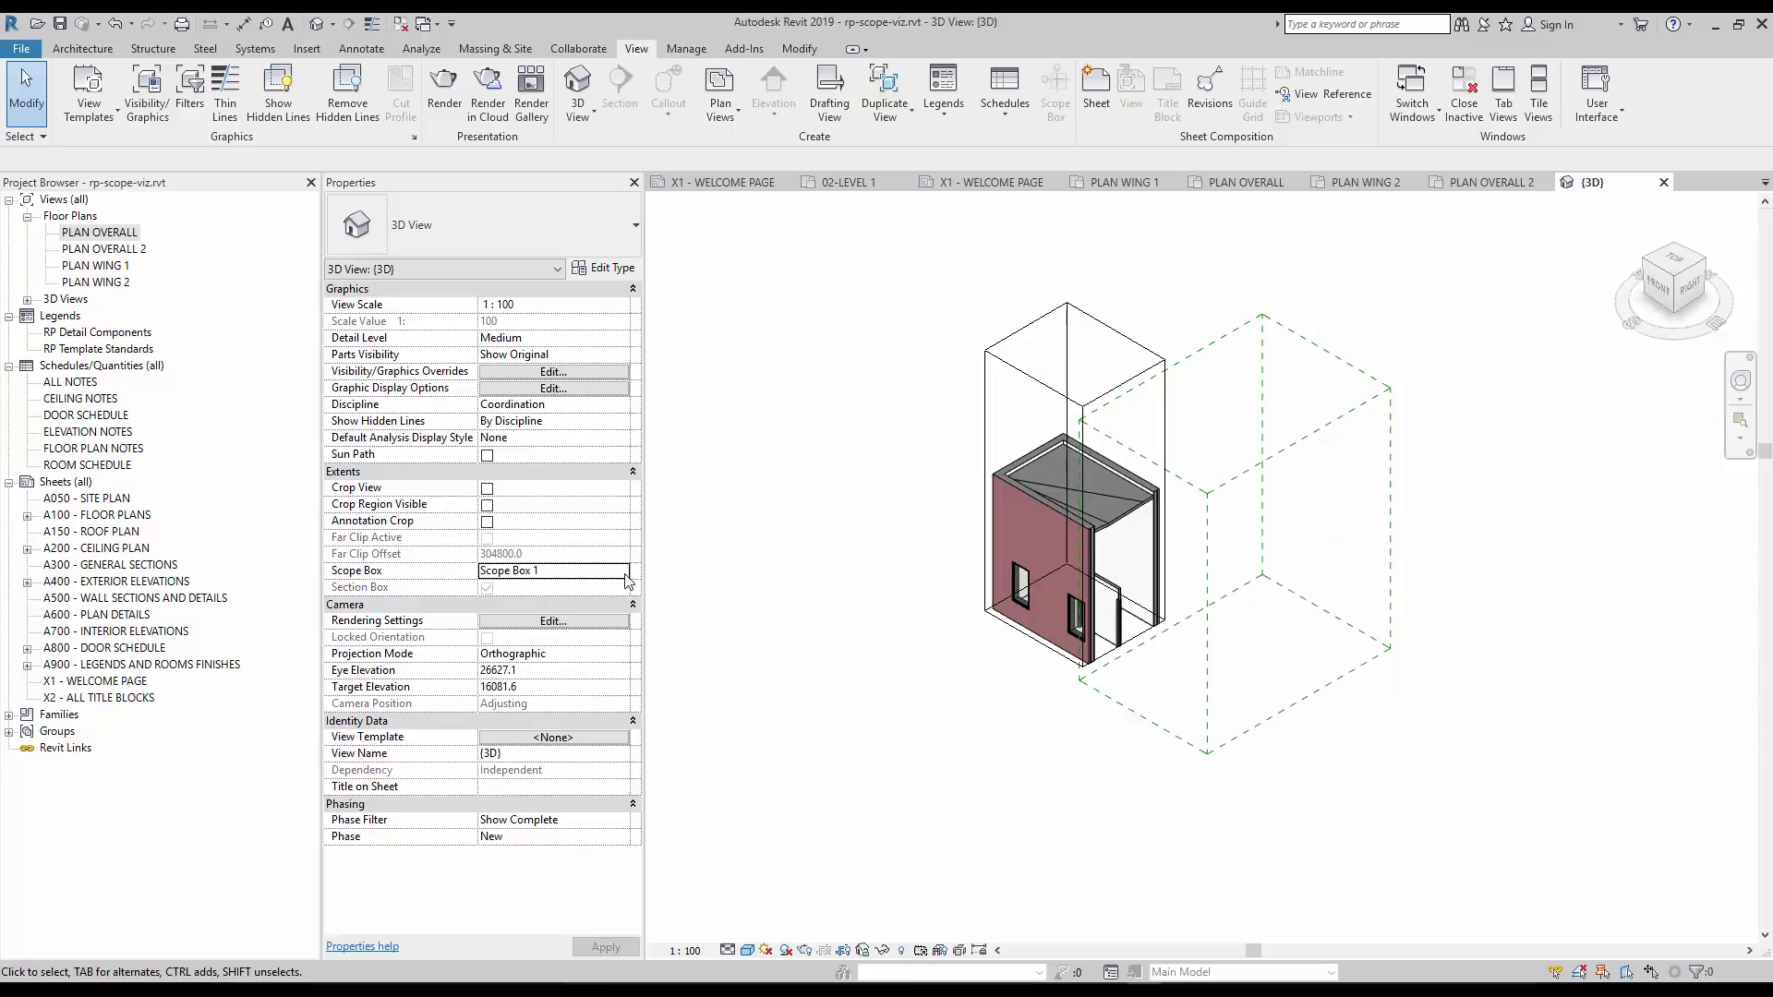
left_click(621, 572)
left_click(554, 615)
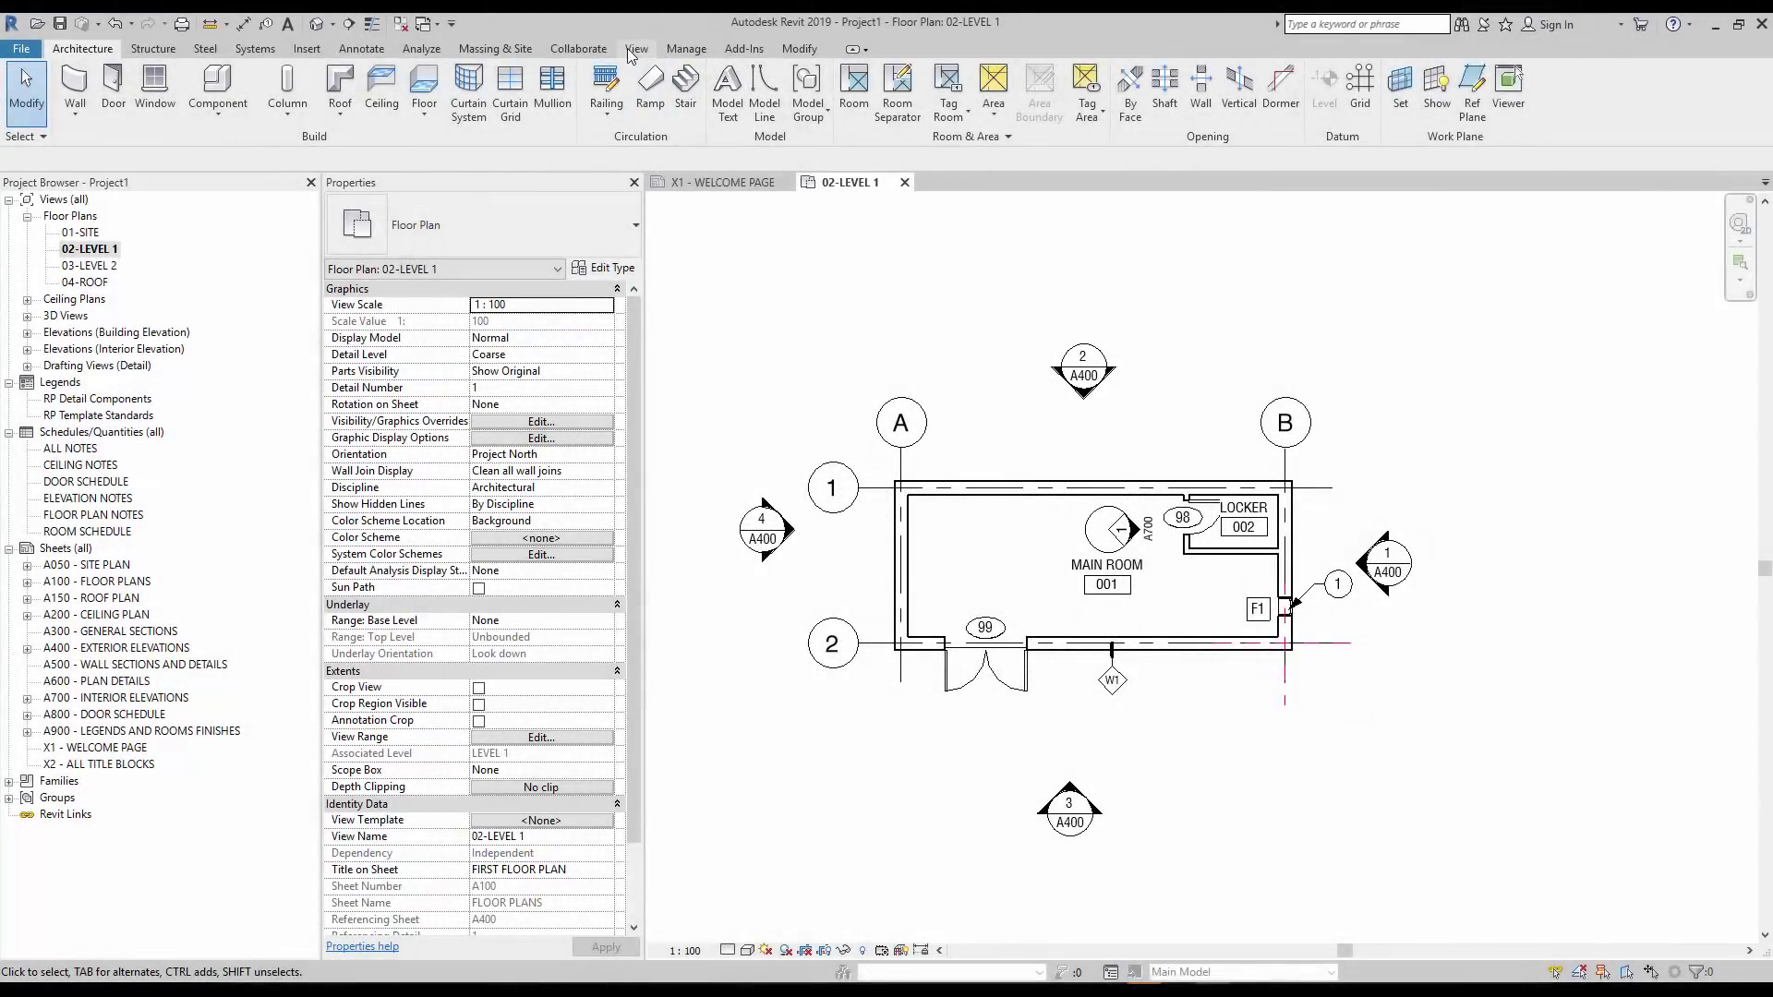
Draw a new scope box around the room on 02-LEVEL 1, from grids A and 1 across.
left_click(634, 50)
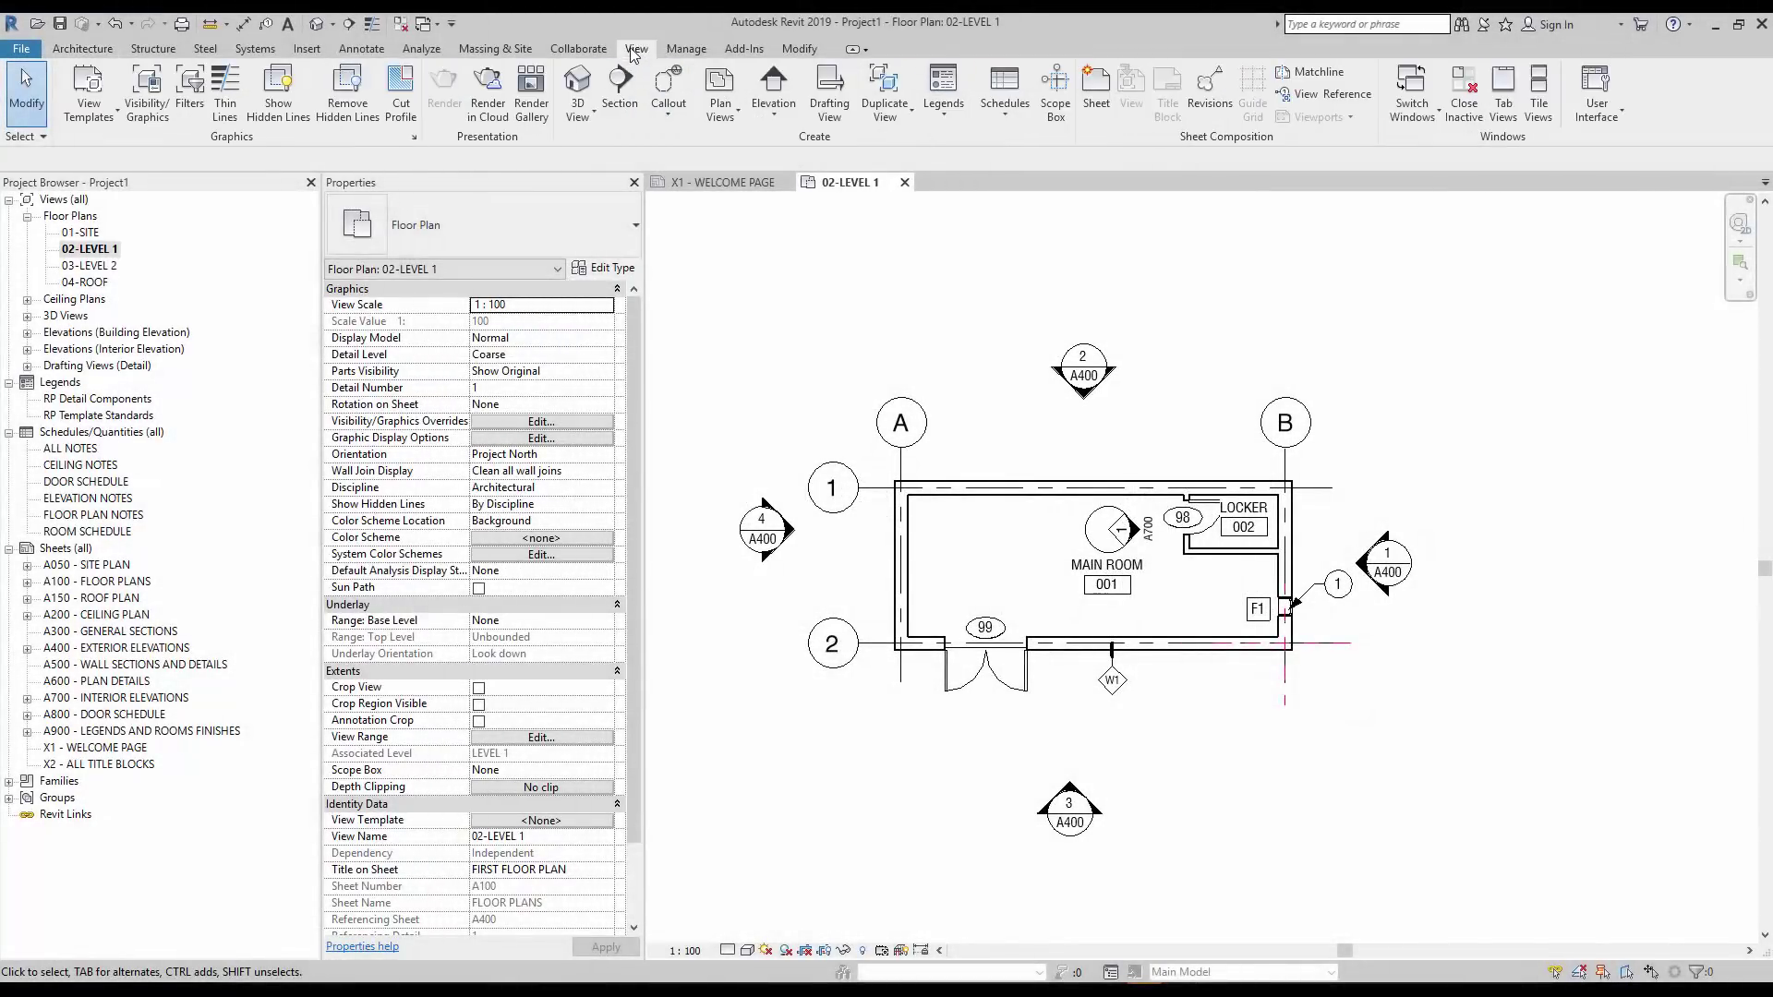
left_click(1055, 92)
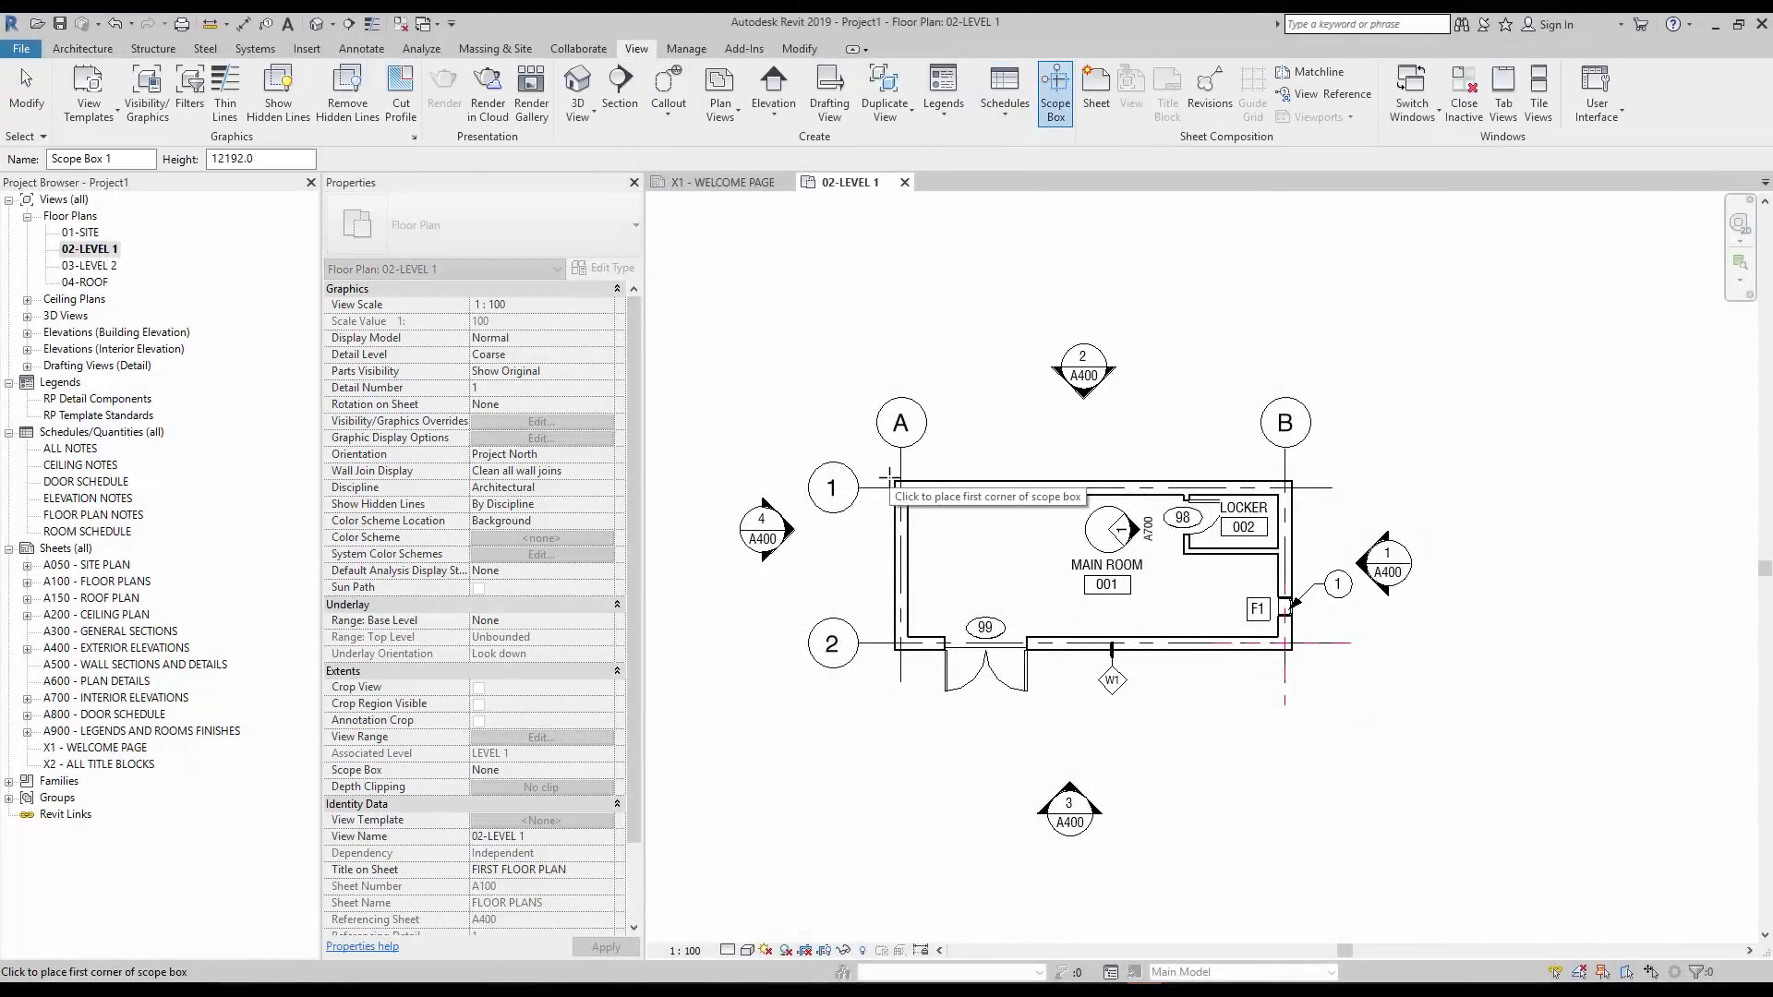
left_click(890, 478)
left_click(1300, 653)
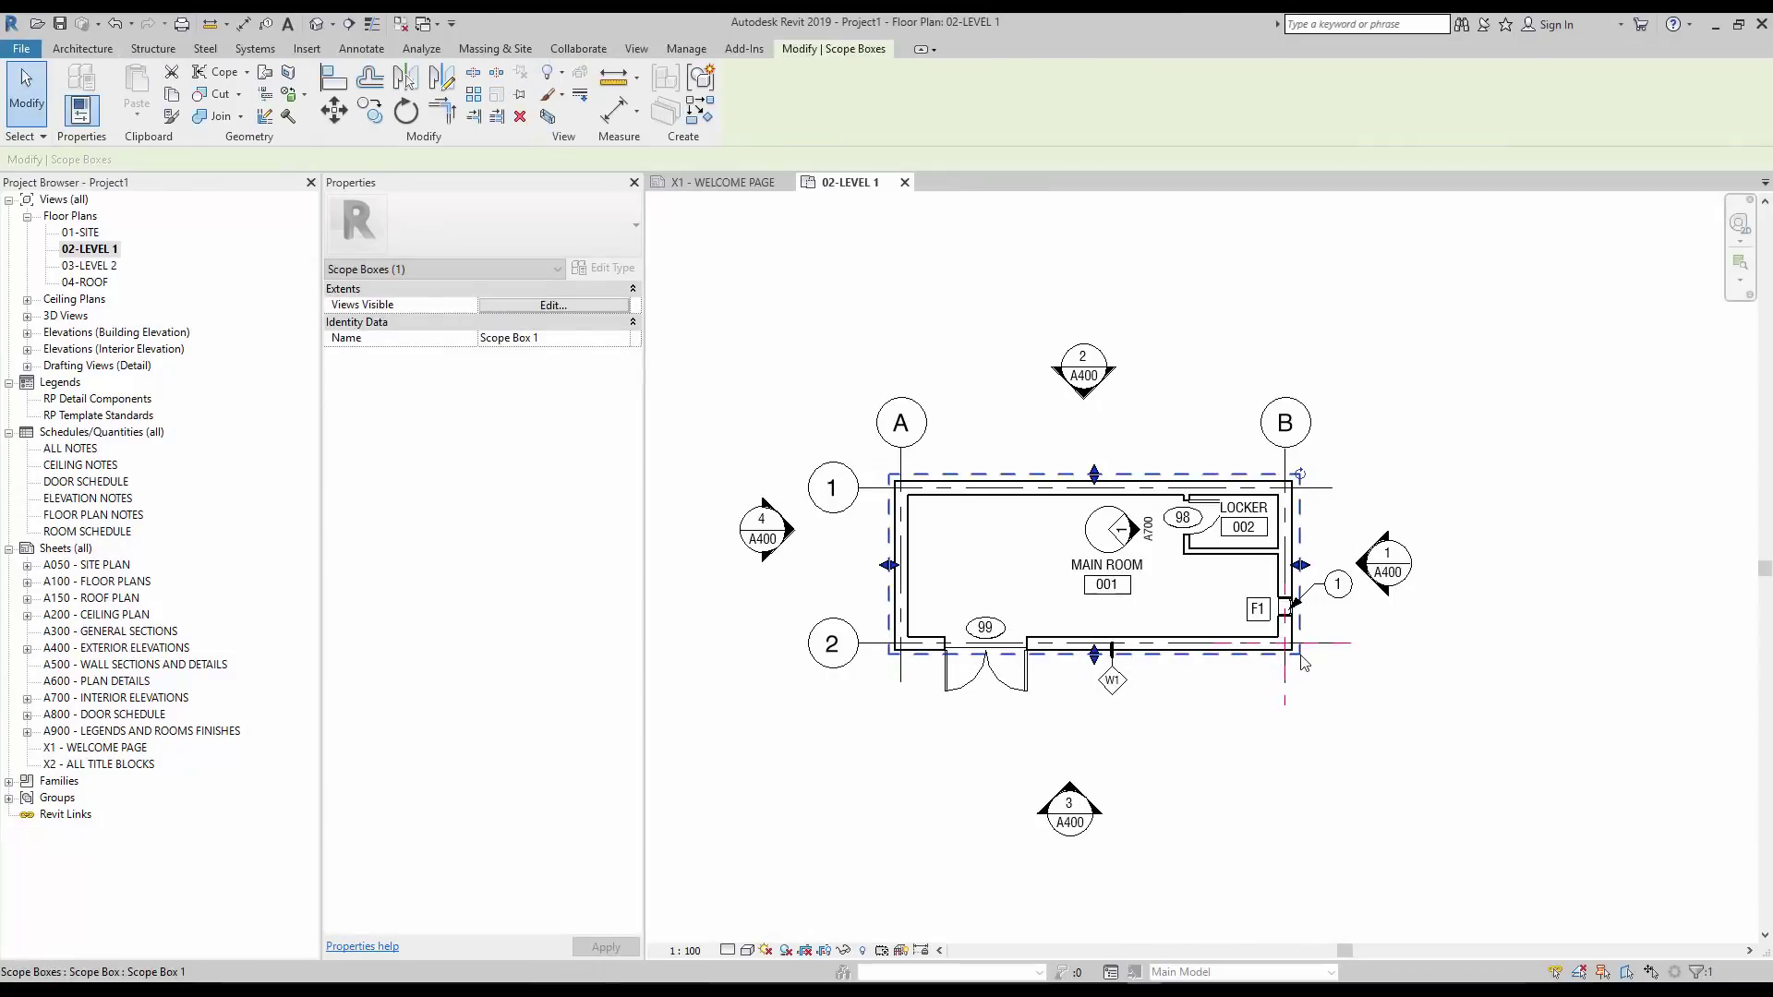
key("Escape")
Assign grids A, B, 1 and 2 to Scope Box 1, then select the box.
left_click(1284, 433)
left_click(914, 427, "ctrl")
left_click(832, 488, "ctrl")
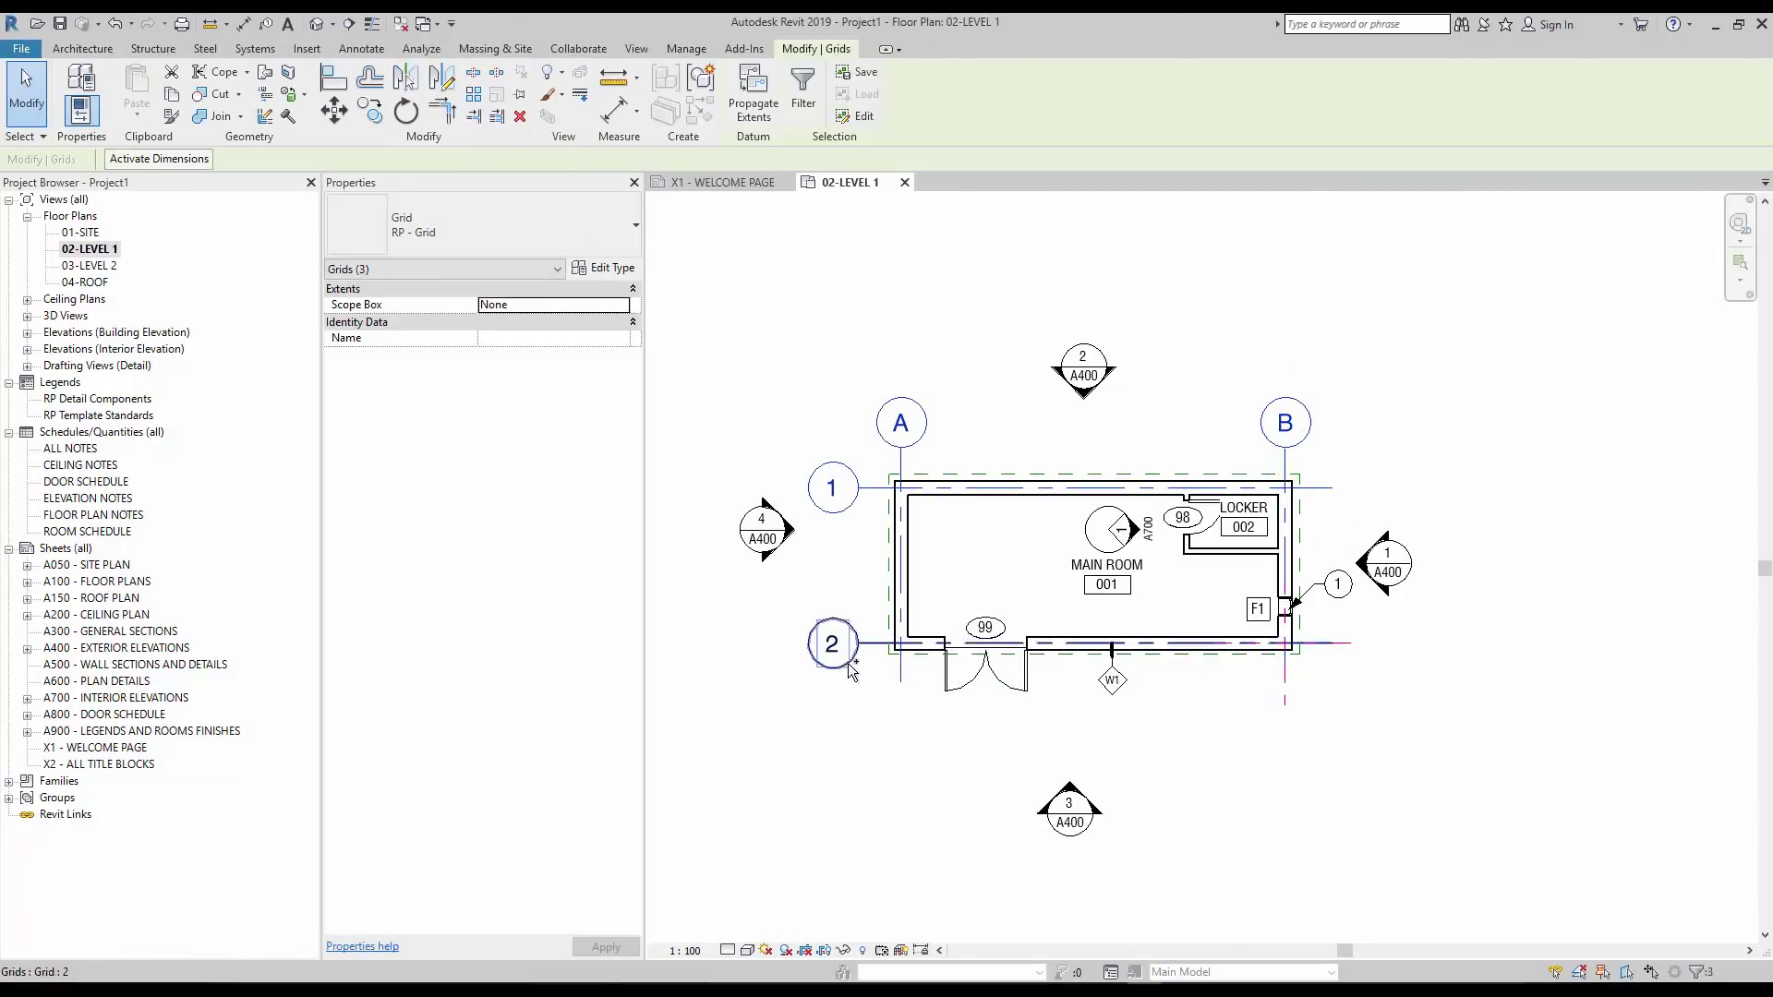
left_click(832, 643, "ctrl")
left_click(553, 304)
left_click(623, 305)
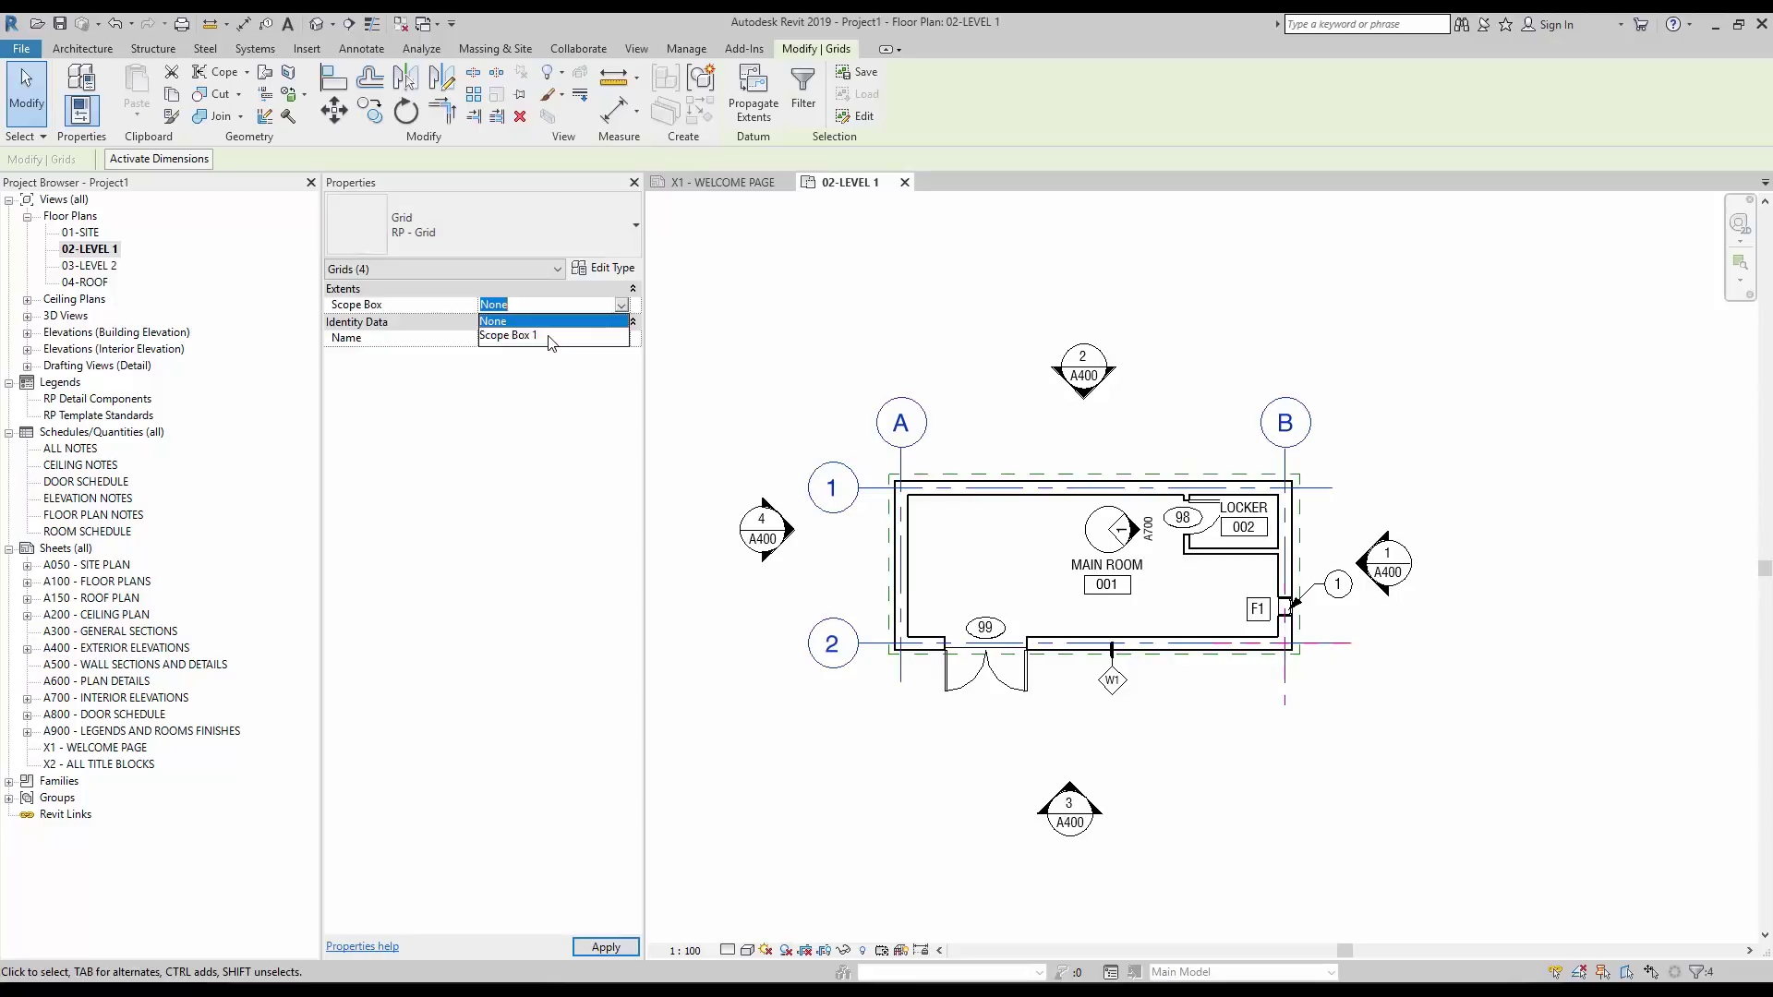
left_click(517, 335)
left_click(798, 268)
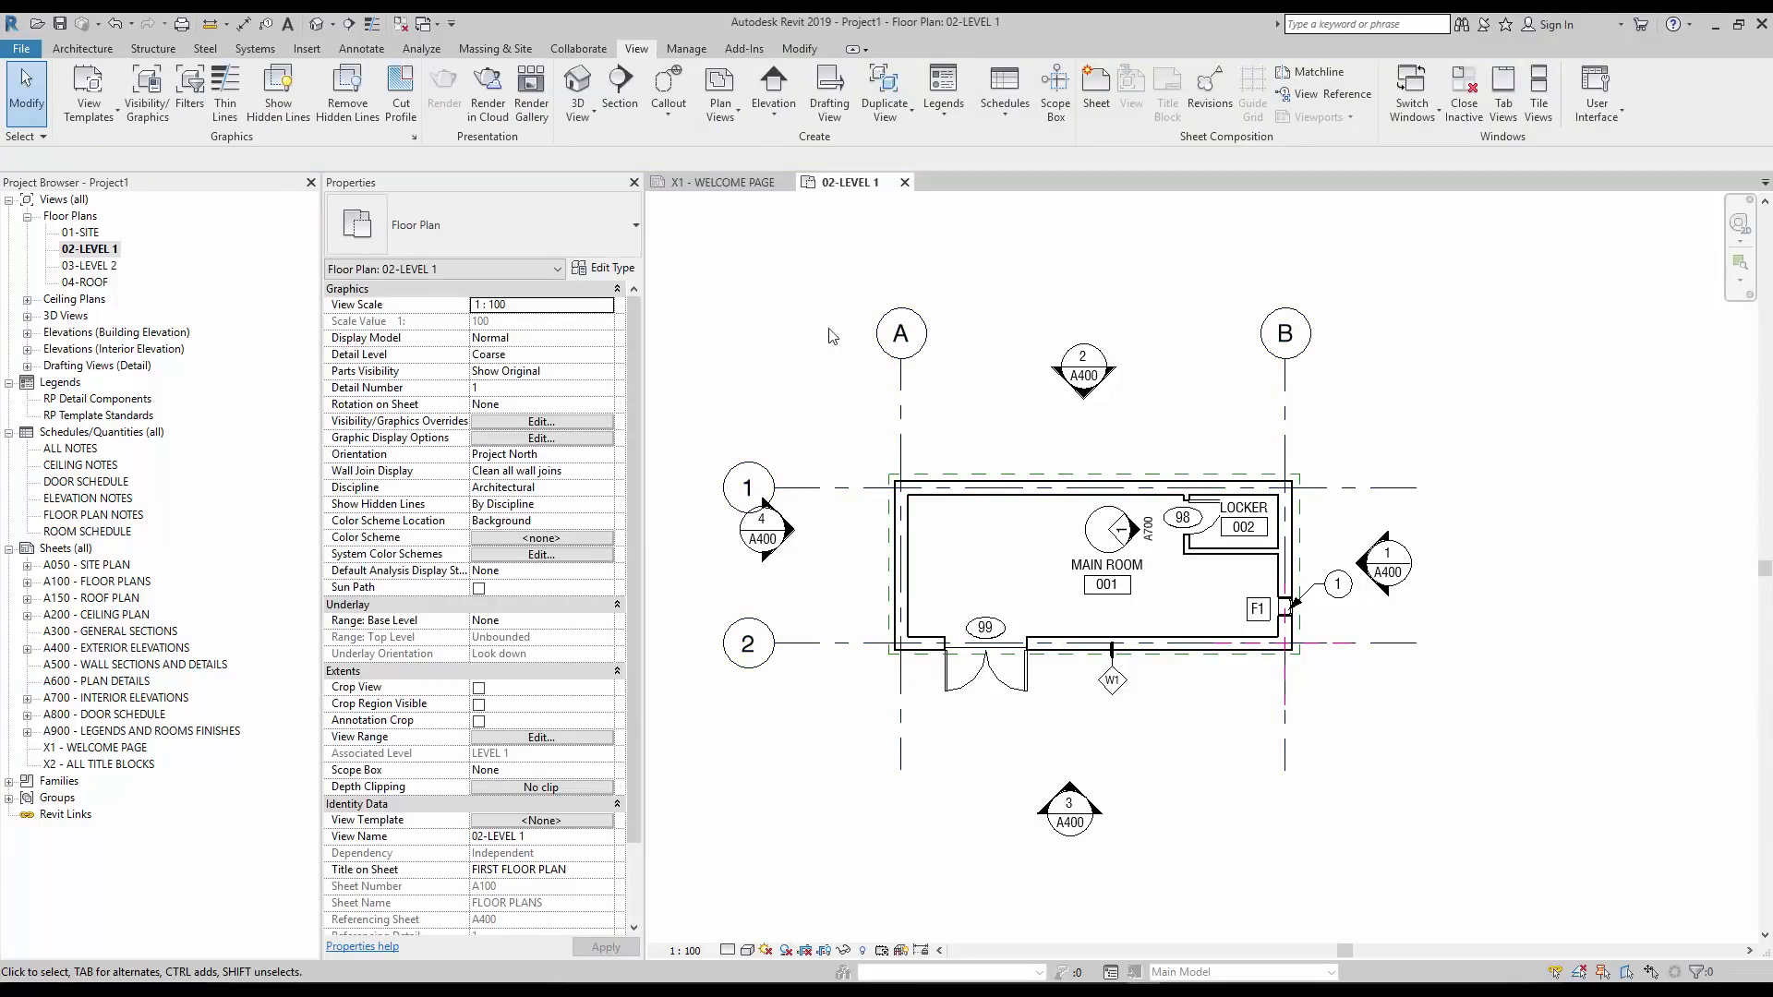
left_click(967, 476)
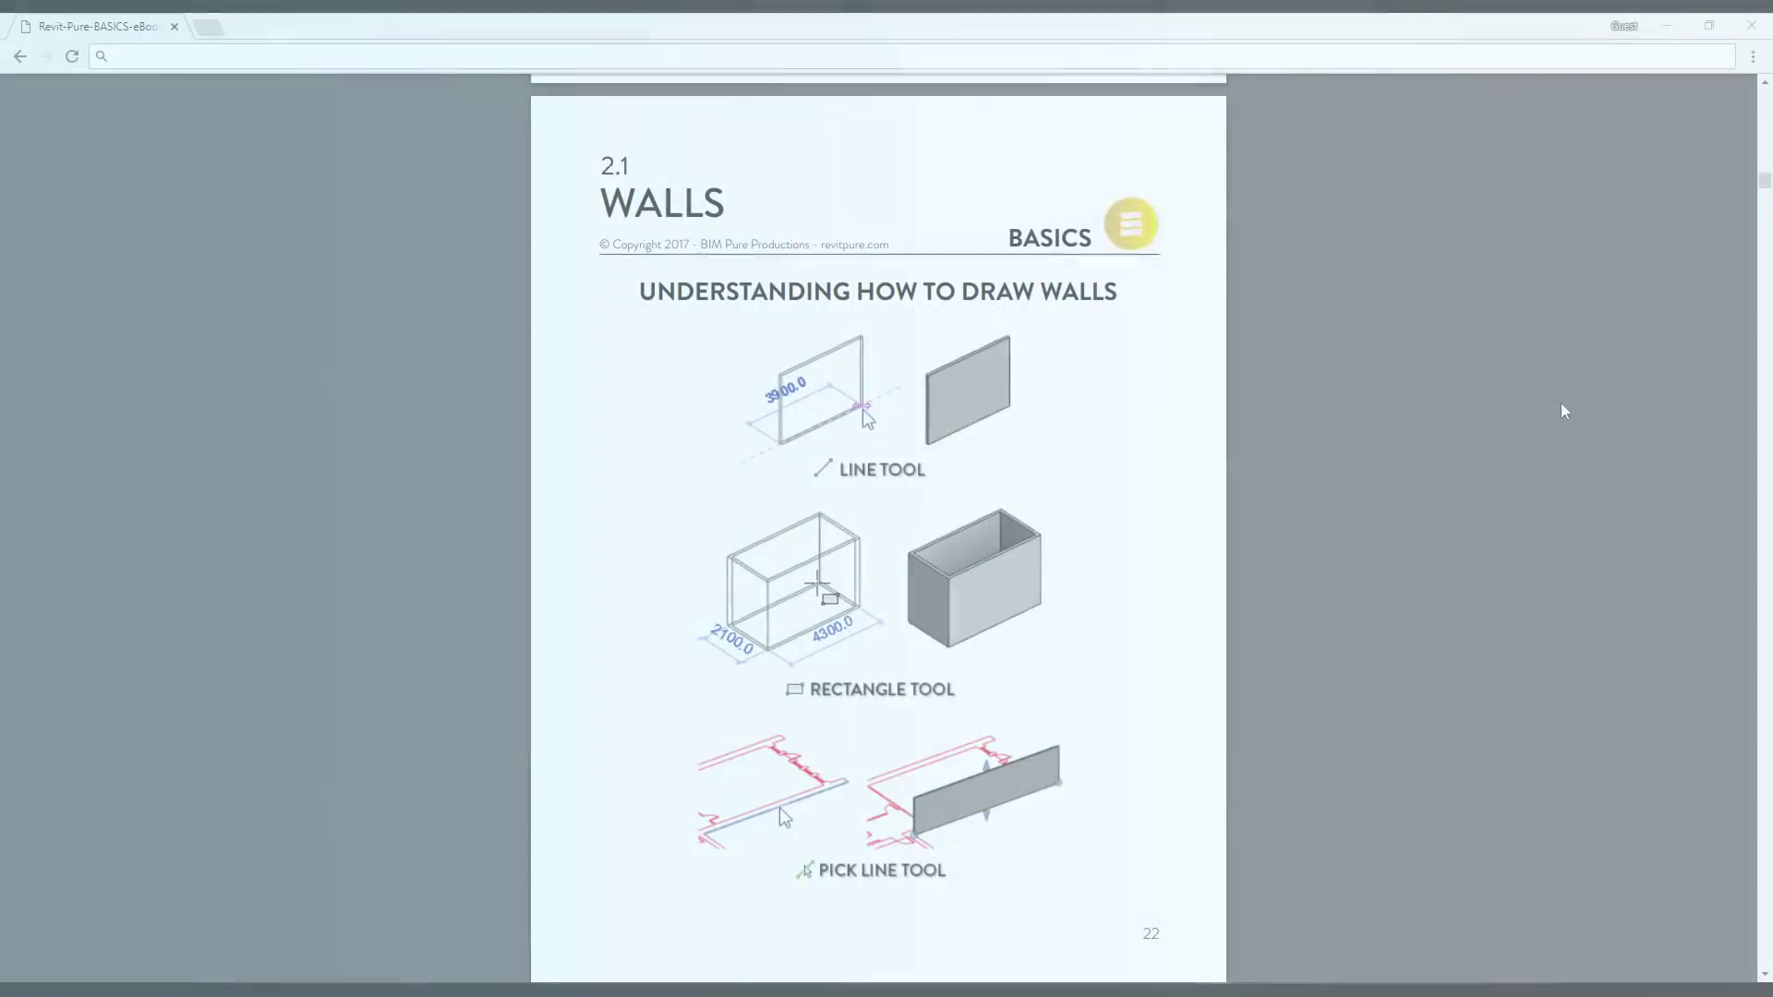
Scroll the eBook from page 22 to page 25, the BASIC WALL FAQ.
scroll(1498, 402, "down", 5)
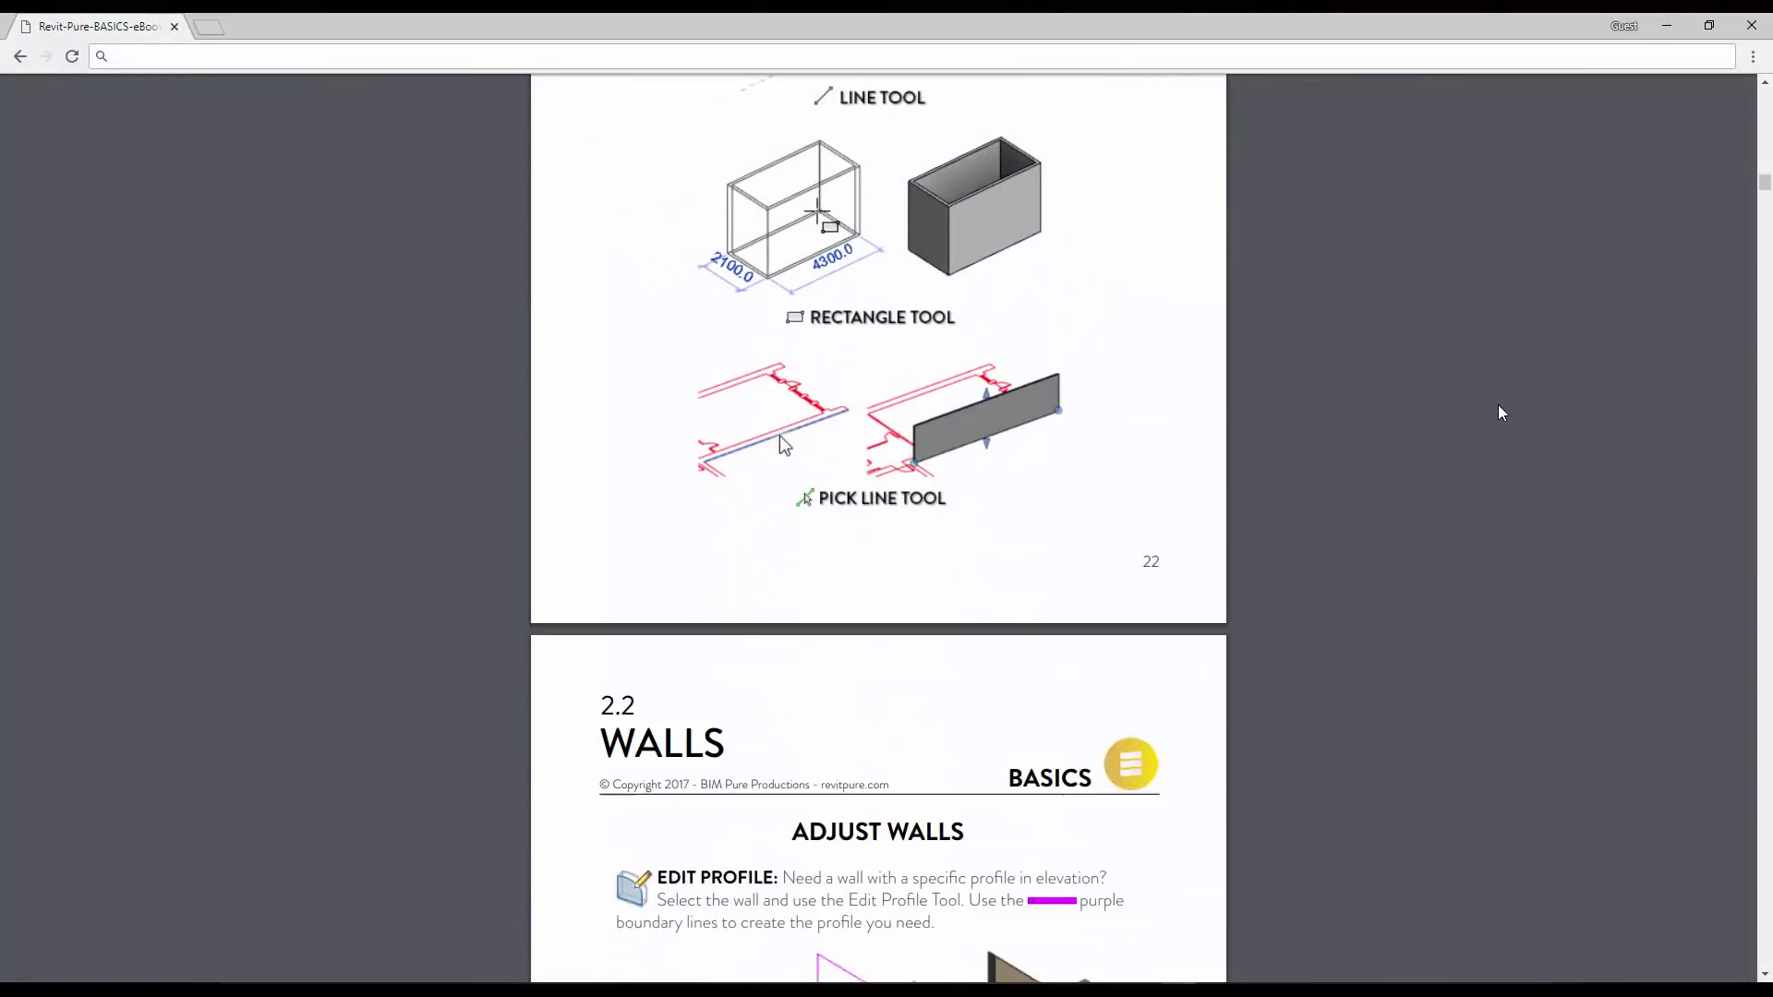
scroll(1501, 414, "down", 4)
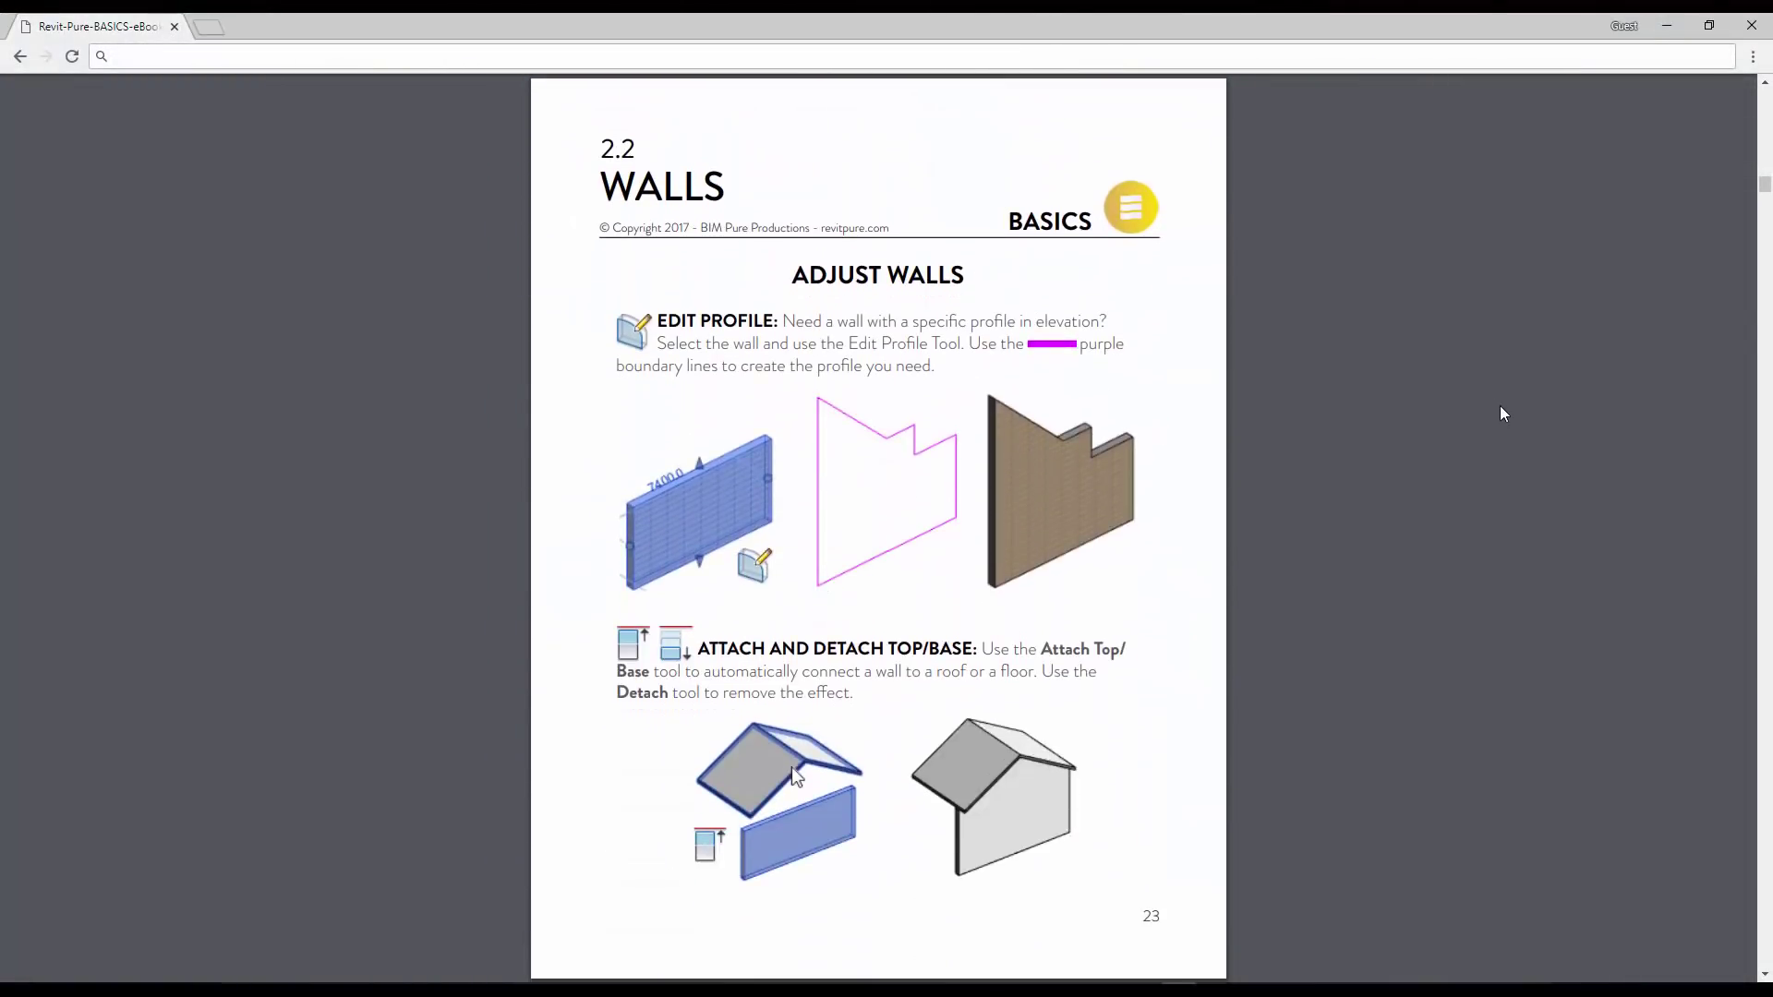
scroll(1500, 407, "down", 10)
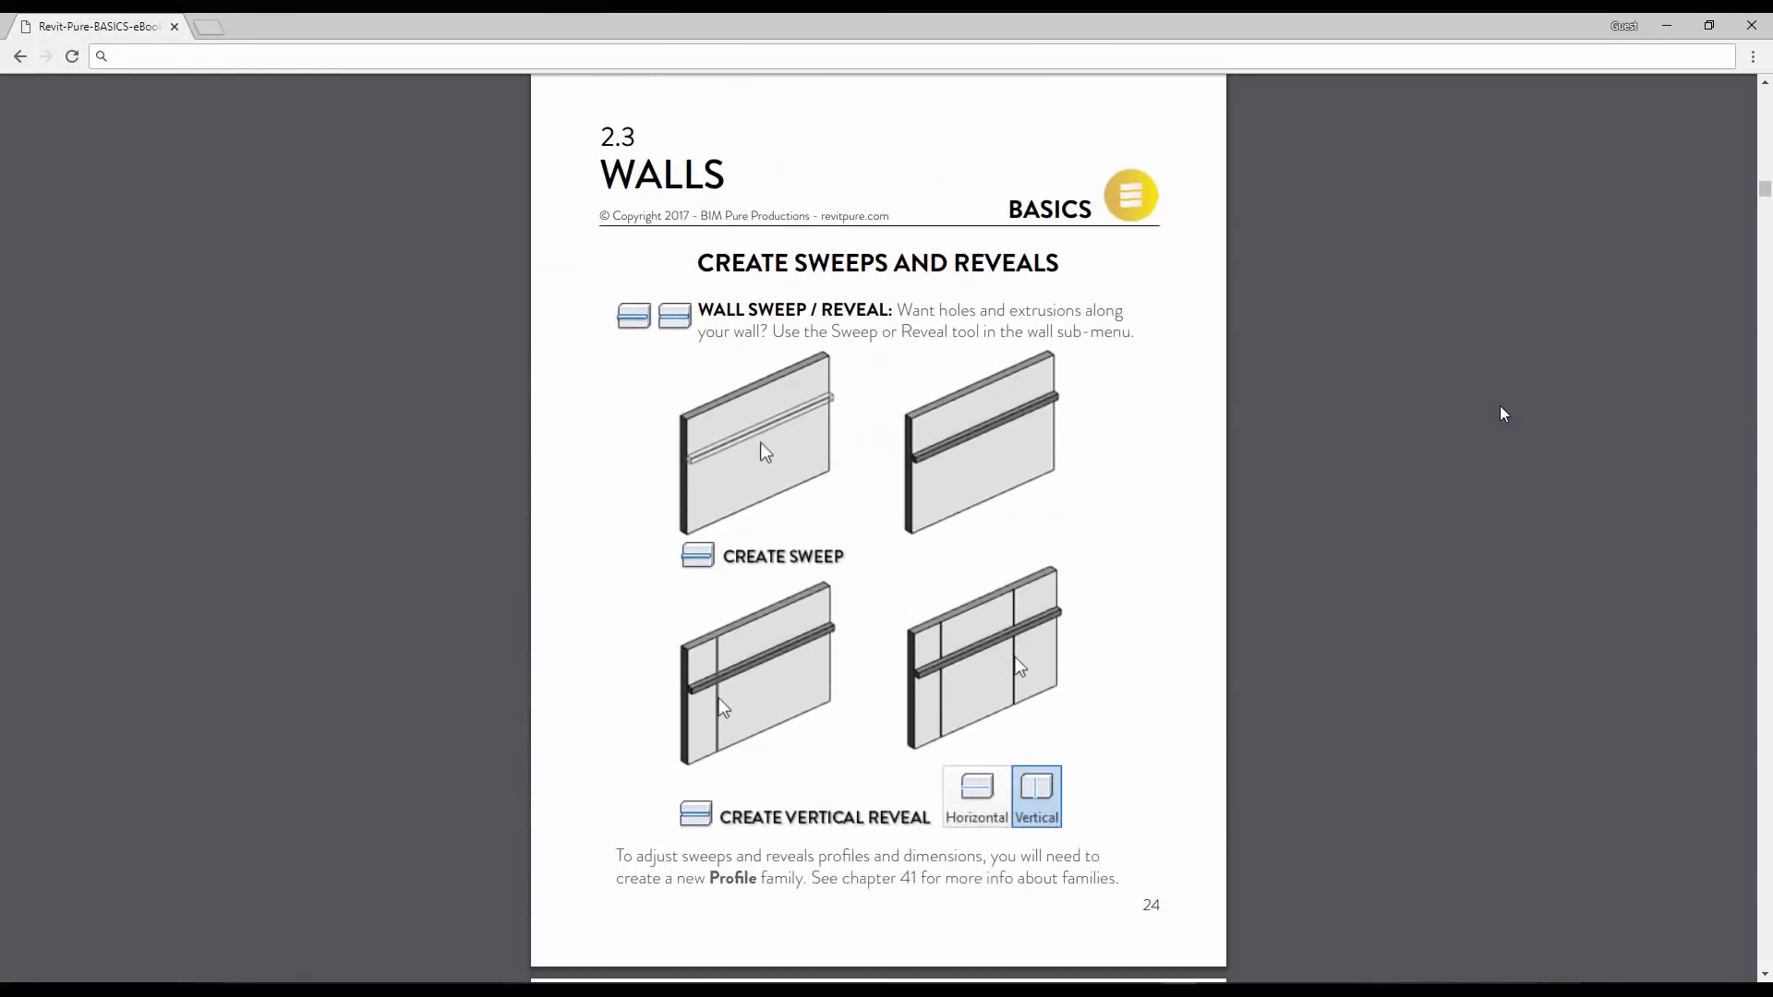
scroll(1499, 412, "down", 8)
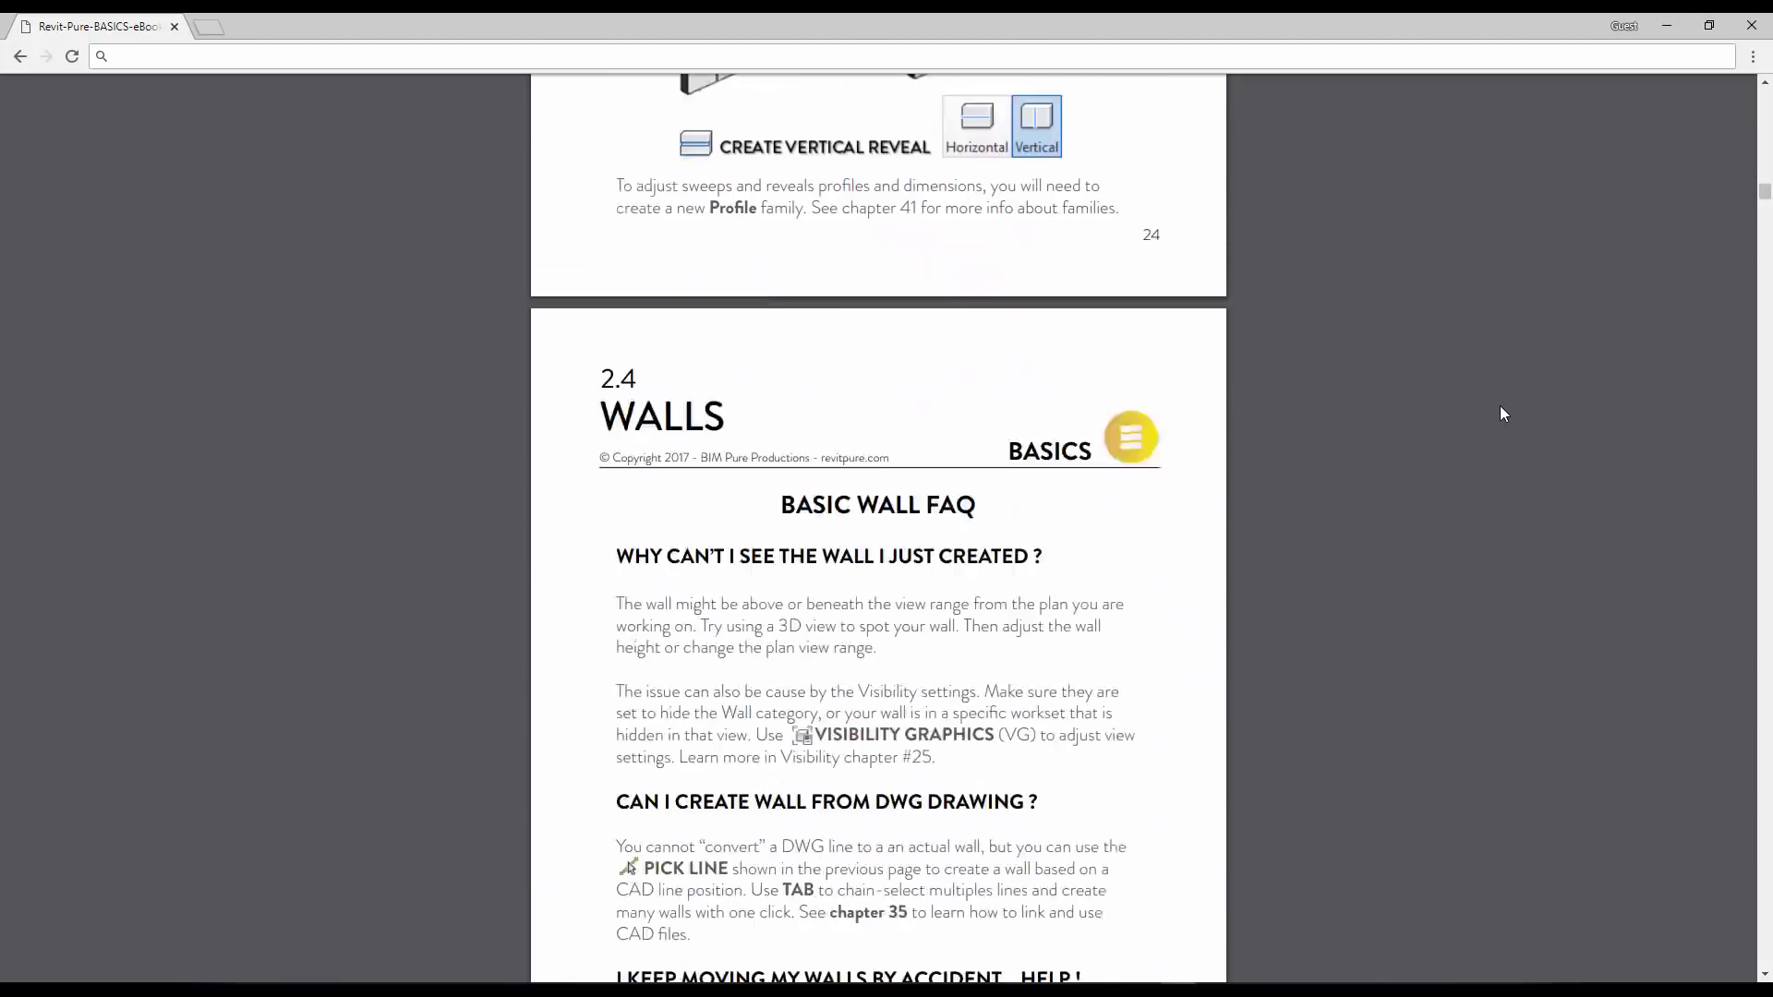